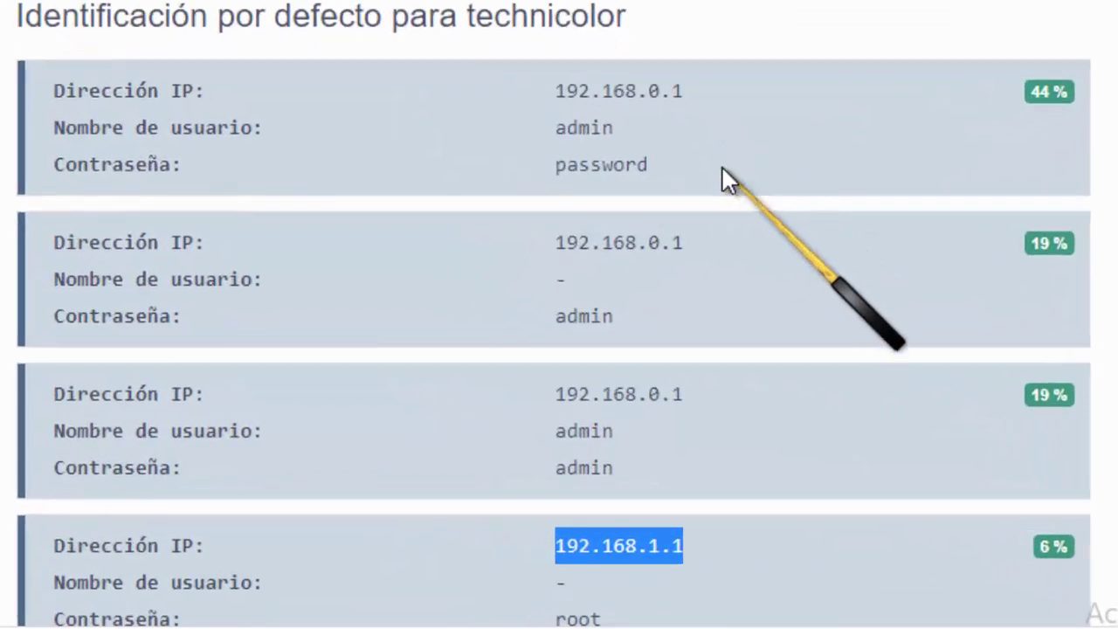
- Examine the default Technicolor login credentials and the list of likely router IP addresses on the web page
scroll(722, 144, down, 2)
scroll(696, 3, down, 2)
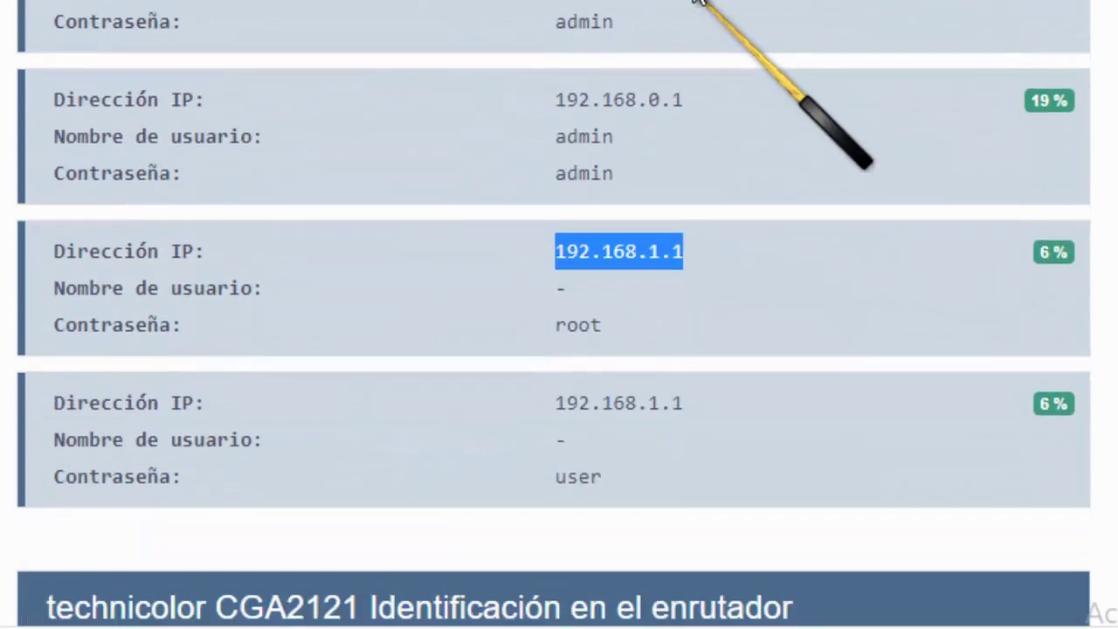
scroll(777, 179, down, 1)
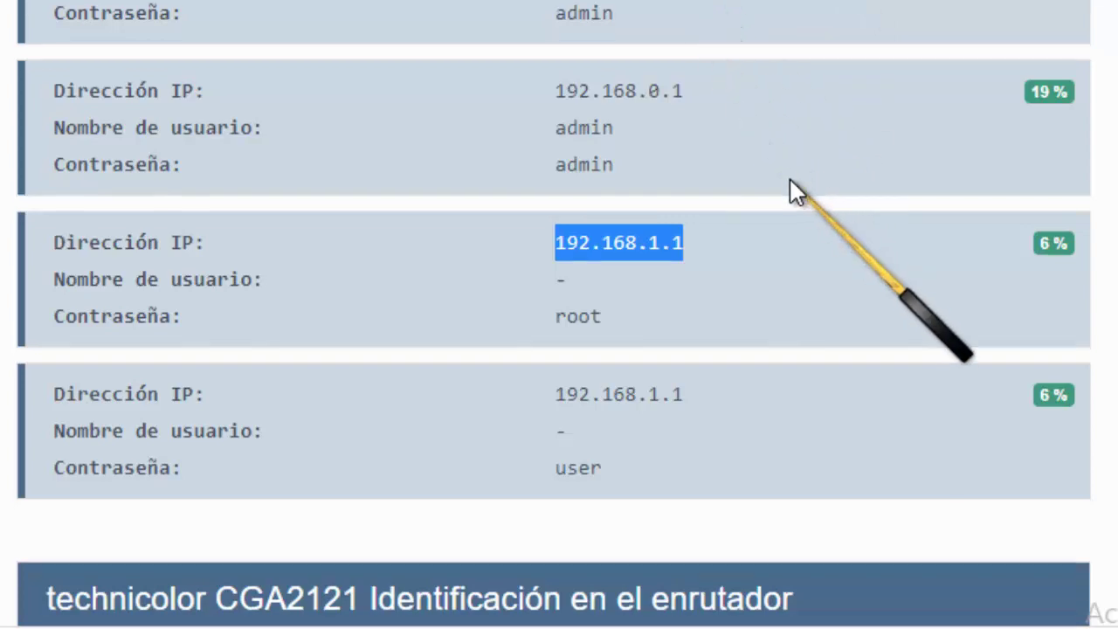
scroll(790, 183, down, 2)
scroll(830, 200, down, 3)
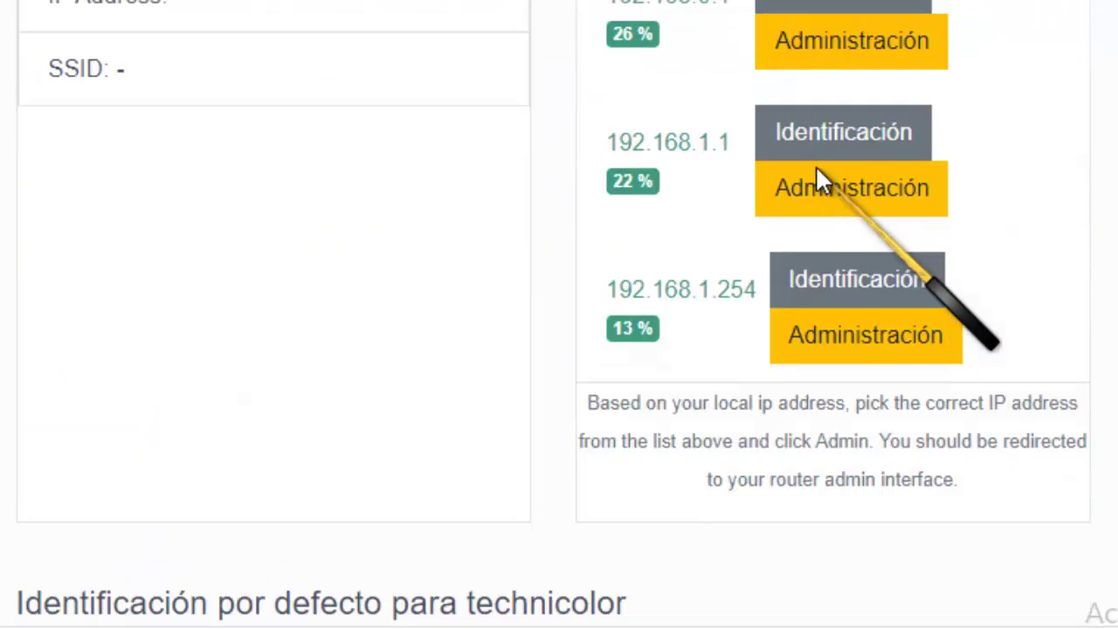
scroll(816, 165, up, 3)
scroll(1101, 160, down, 3)
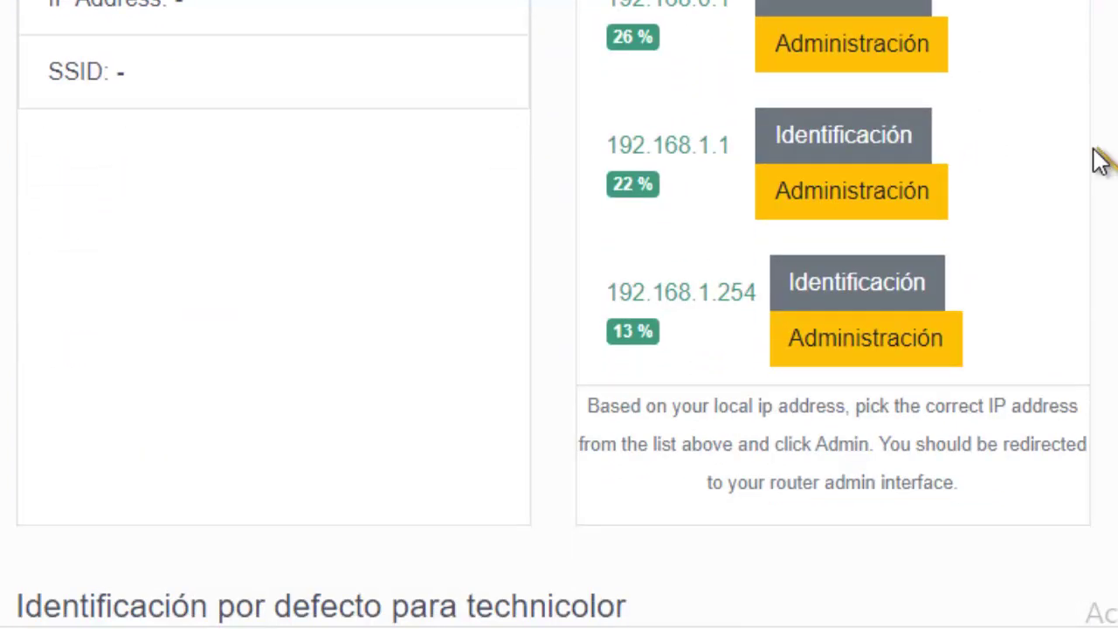
scroll(1101, 175, up, 2)
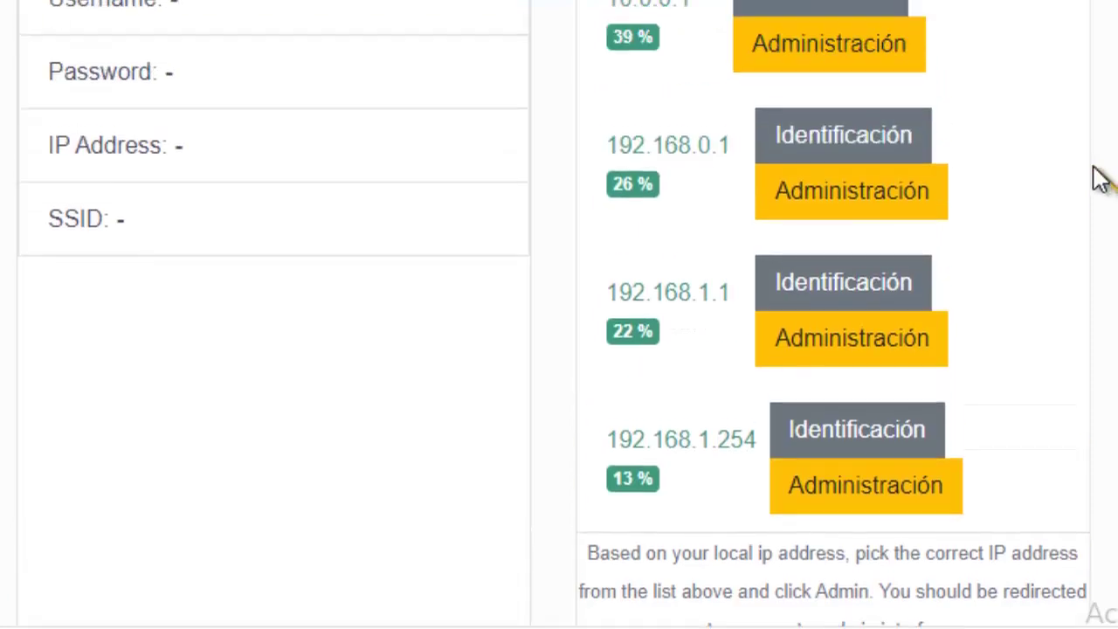
scroll(1099, 180, down, 2)
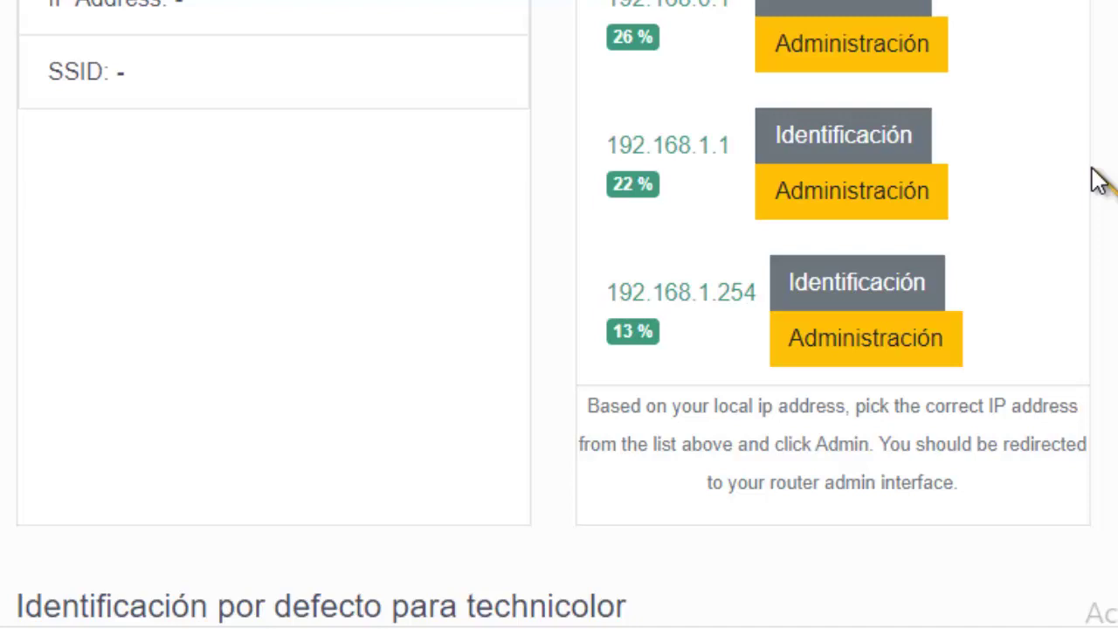
scroll(1098, 179, down, 2)
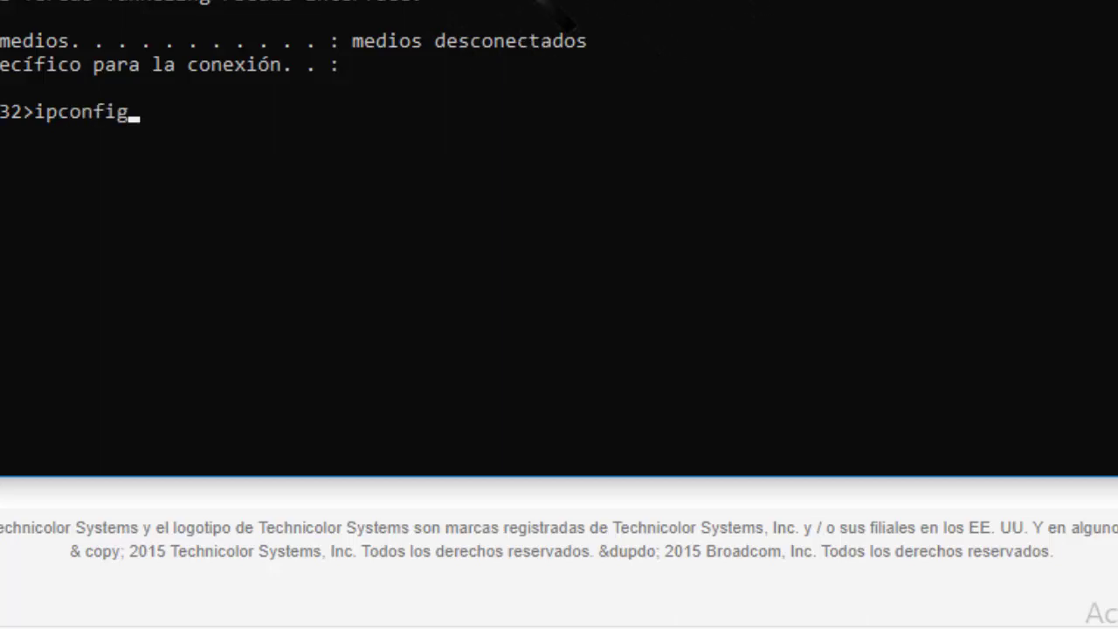
- Run ipconfig in the command prompt and check the Wi-Fi adapter's default gateway address
key(Return)
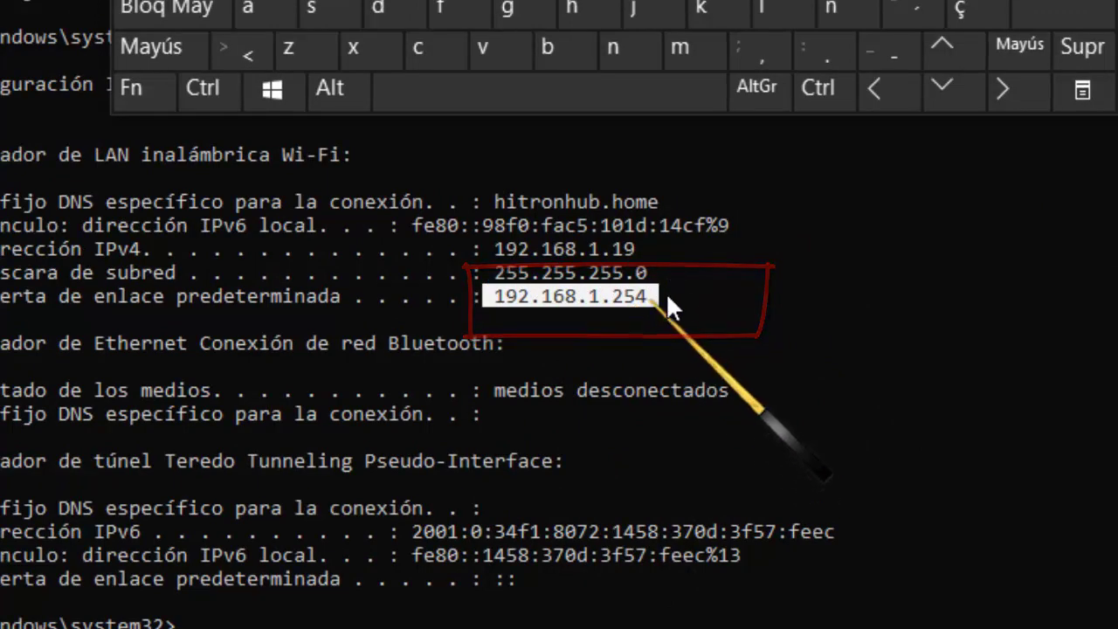
click(632, 304)
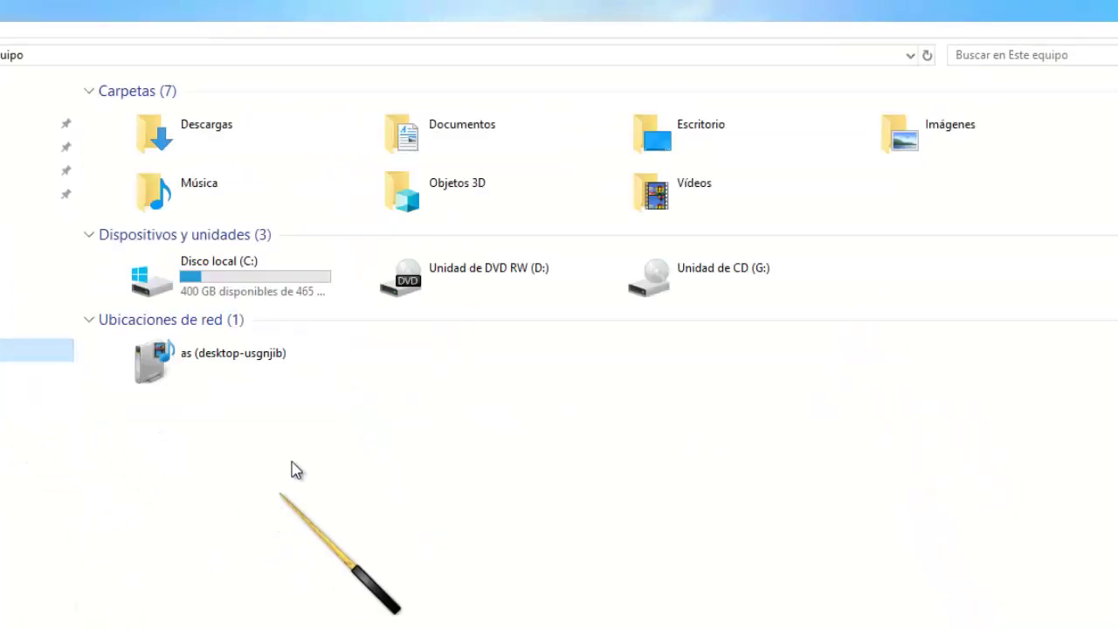
- Open this computer's system properties and go from there to the Control Panel's Network and Sharing Center
right_click(295, 458)
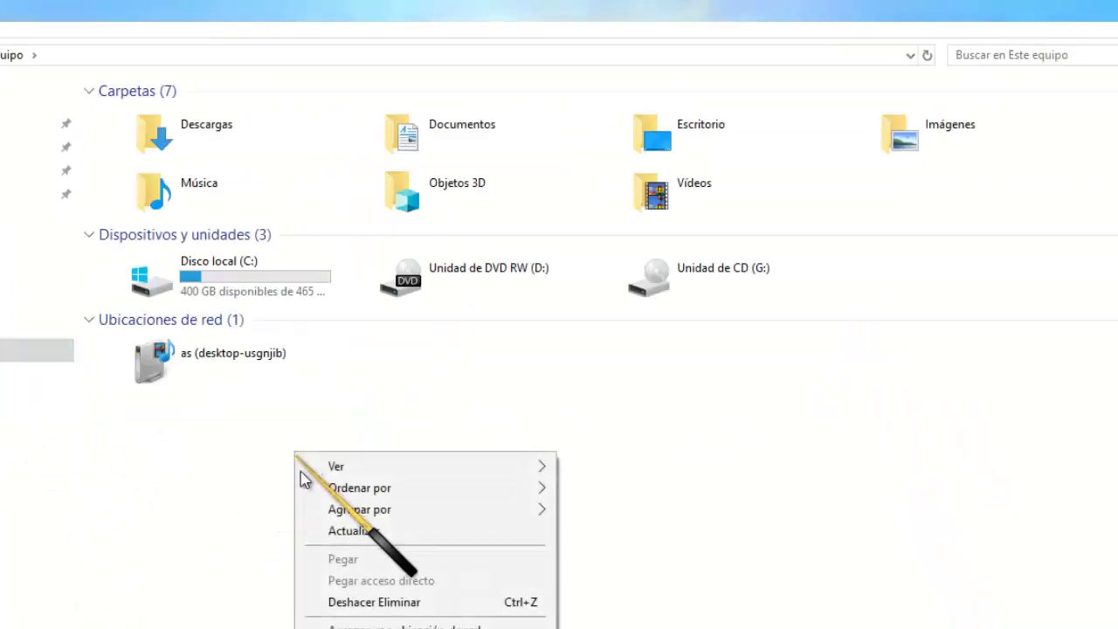
key(Escape)
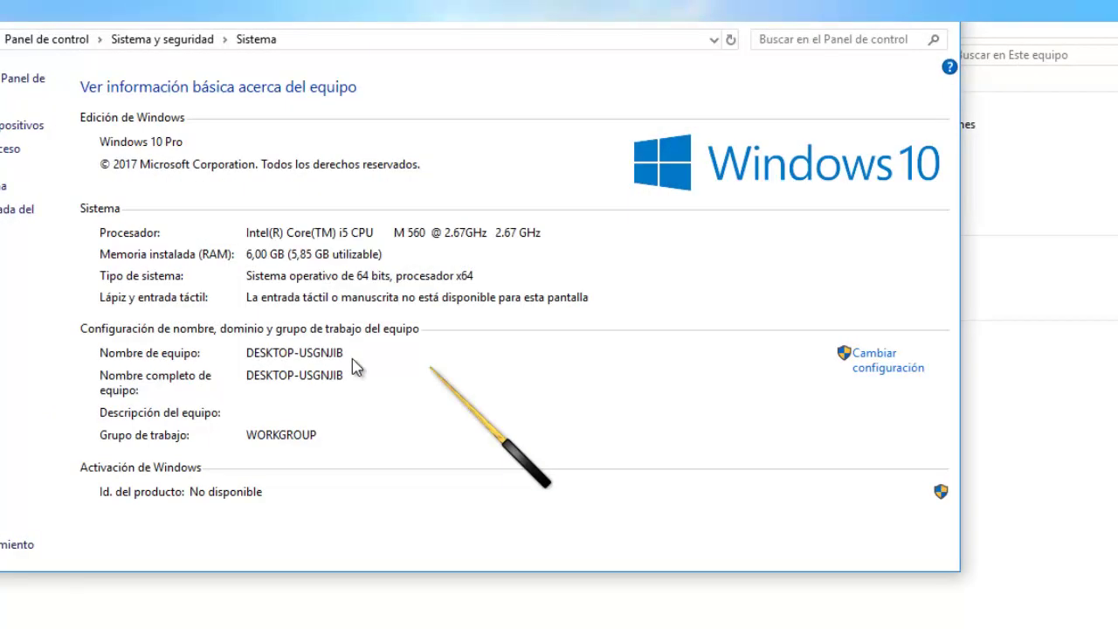
click(105, 67)
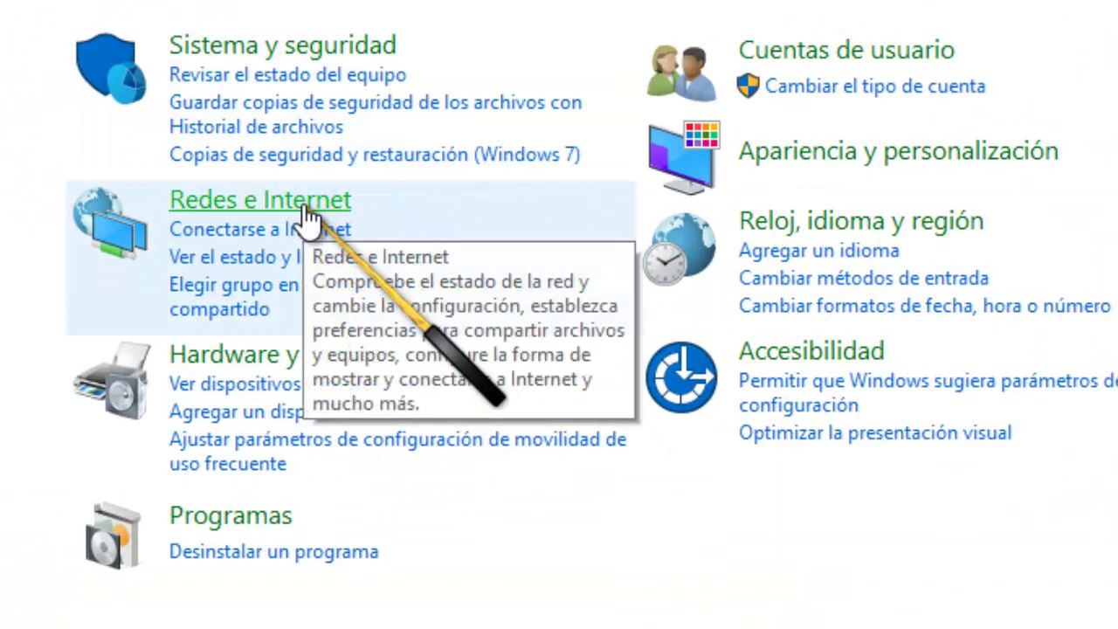
click(308, 218)
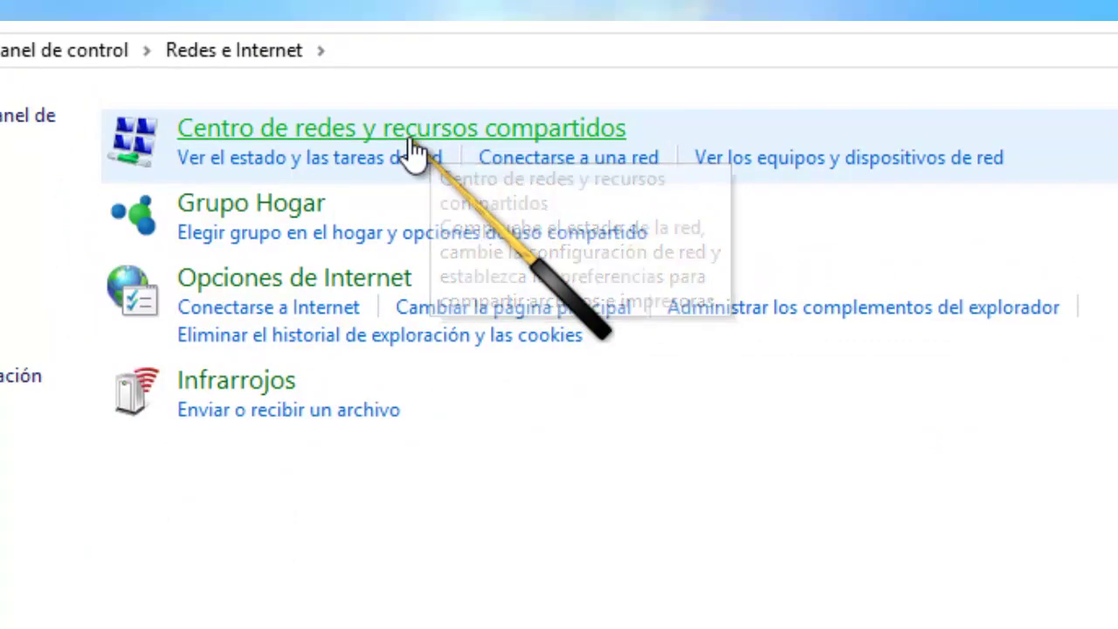
click(471, 131)
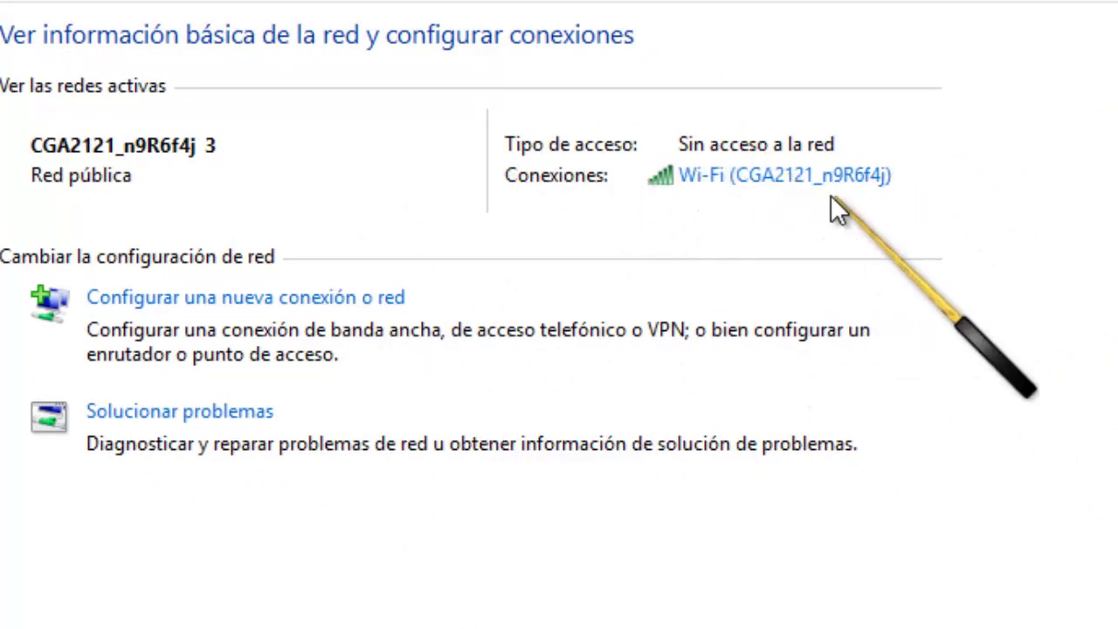
- Open the Wi-Fi connection's status and bring up the properties of its Internet Protocol Version 4 (TCP/IPv4)
click(716, 173)
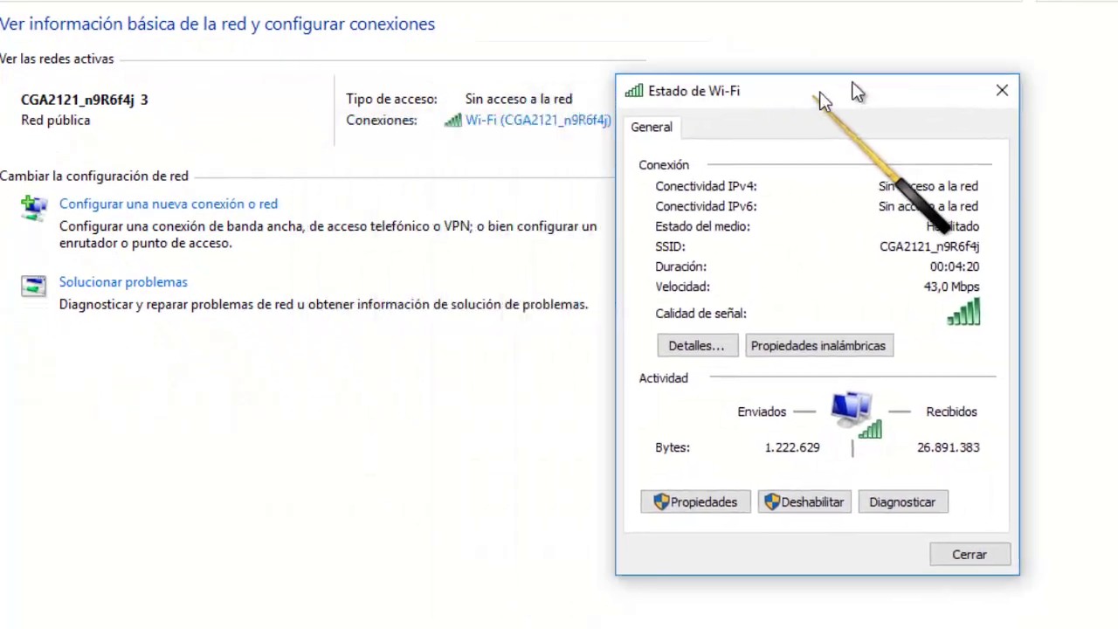
drag(856, 92, 913, 71)
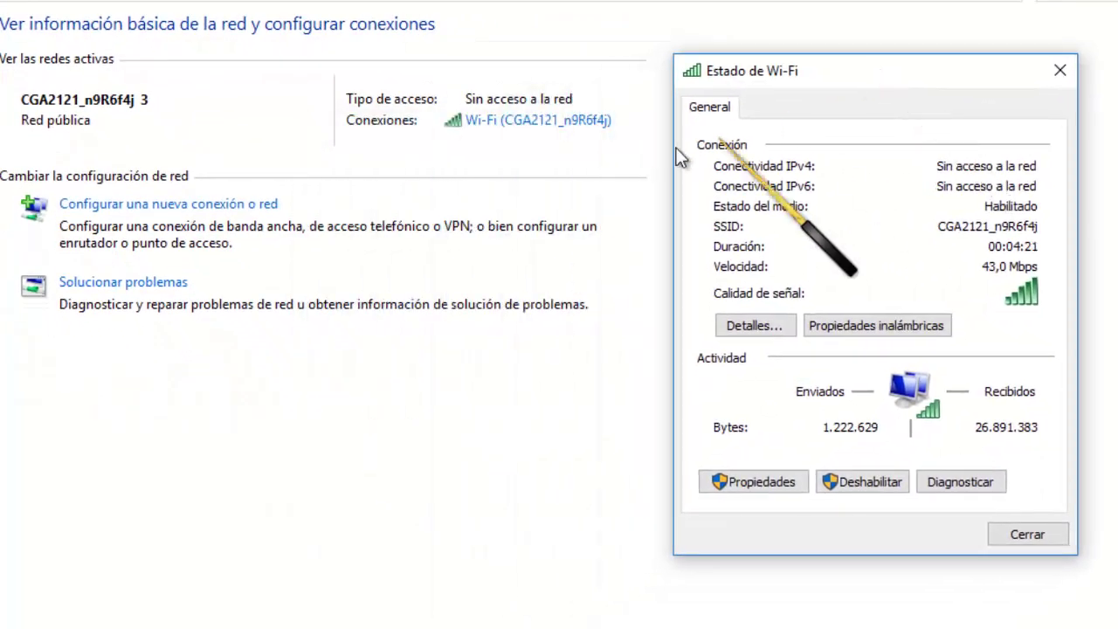
click(746, 483)
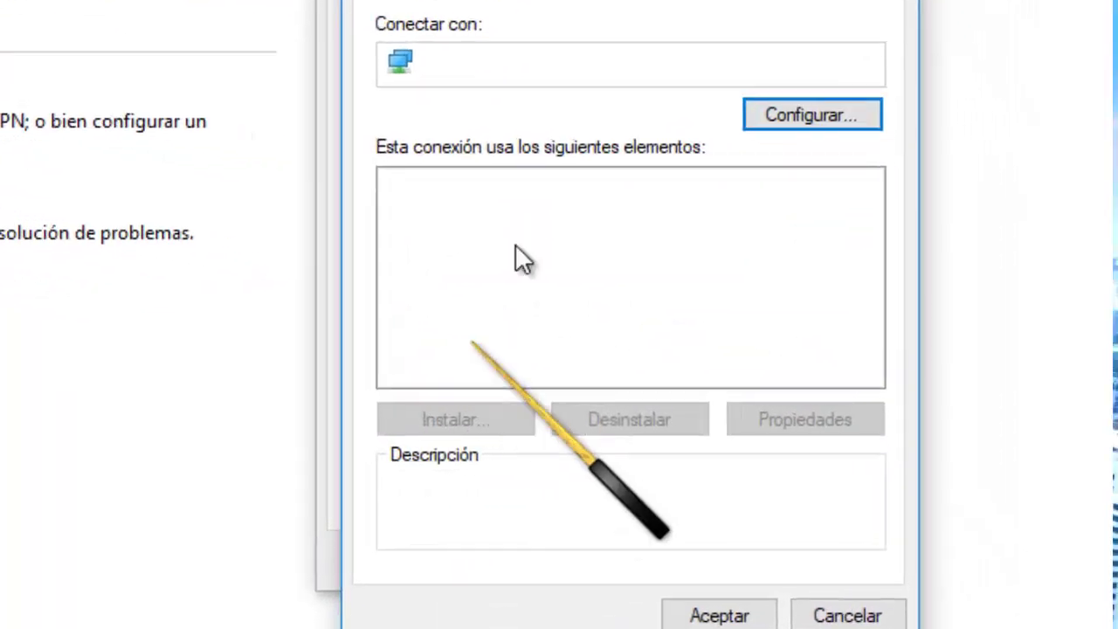
double_click(583, 320)
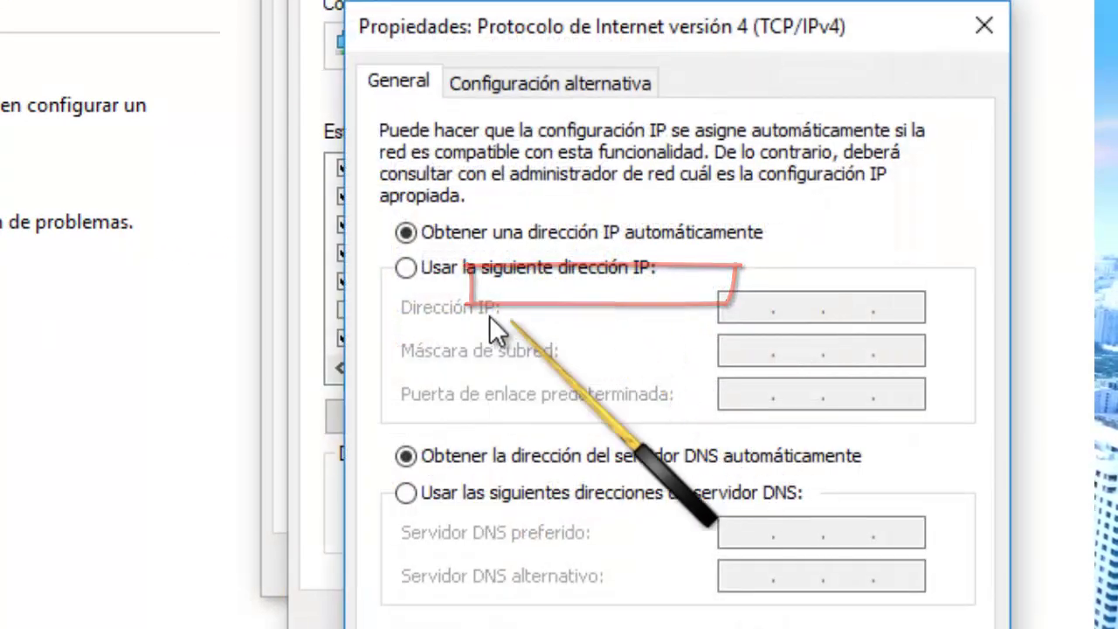
- Assign static IP 192.168.1.21, subnet mask 255.255.255.0, gateway 192.168.1.1, and DNS servers 8.8.8.8 and 8.8.4.4 in the IPv4 properties
click(406, 268)
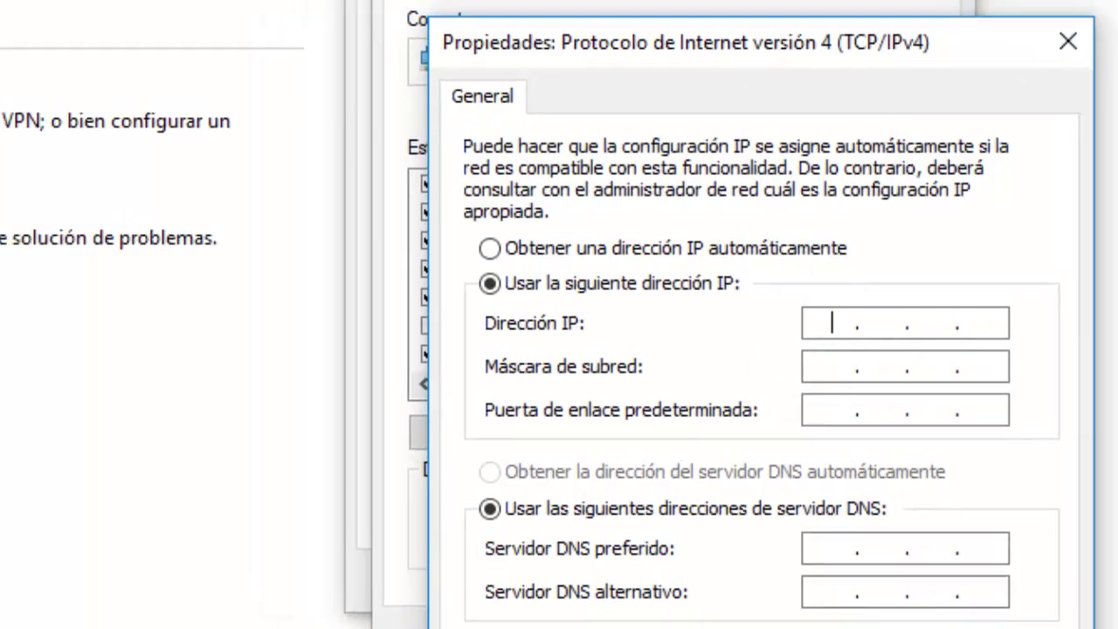
key(alt+Tab)
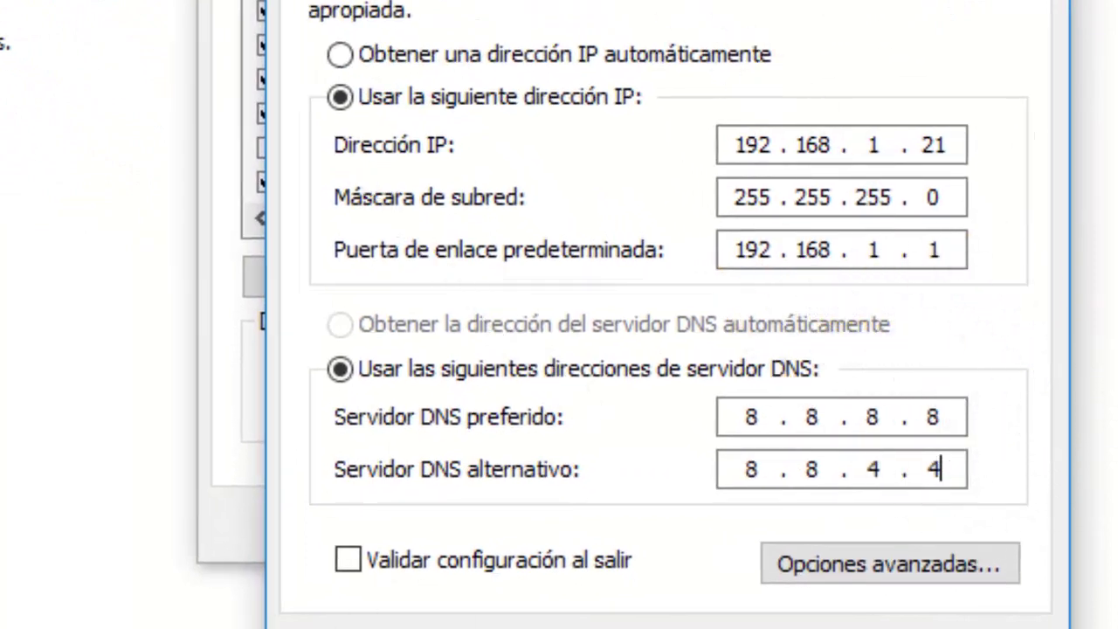
key(alt+Tab)
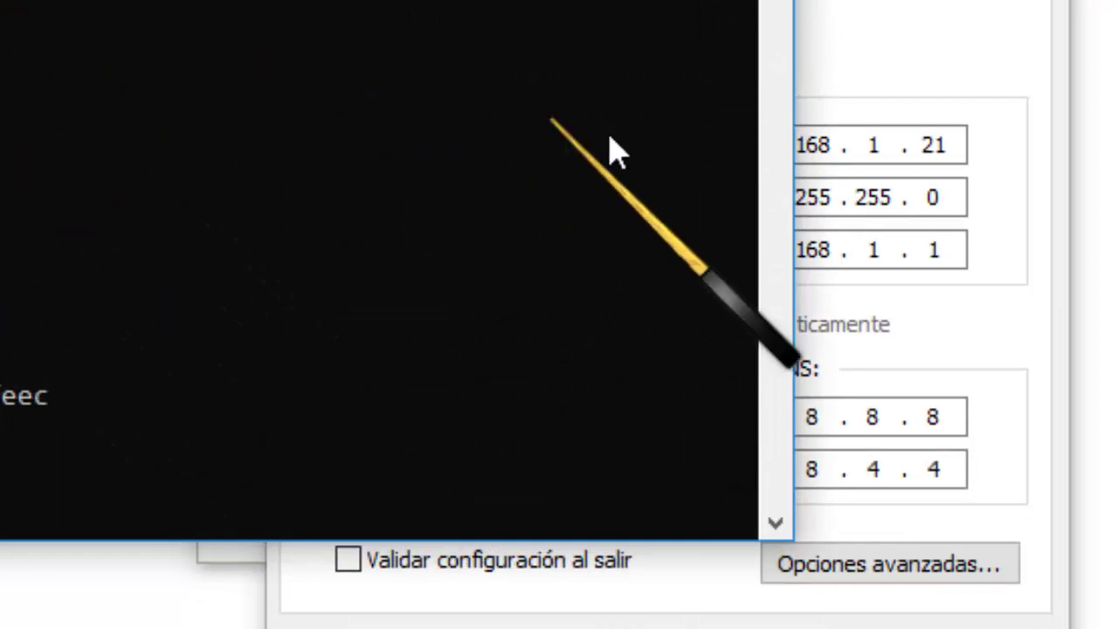
click(866, 249)
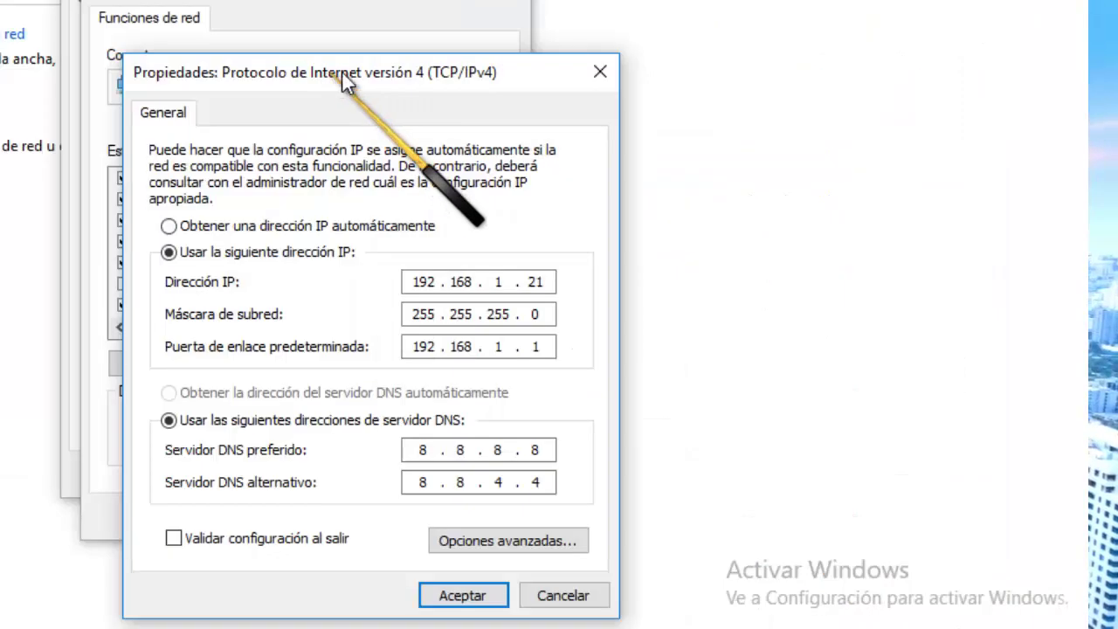
- Set the IPv4 properties to obtain both the IP address and the DNS server address automatically, and accept the settings
drag(345, 79, 453, 0)
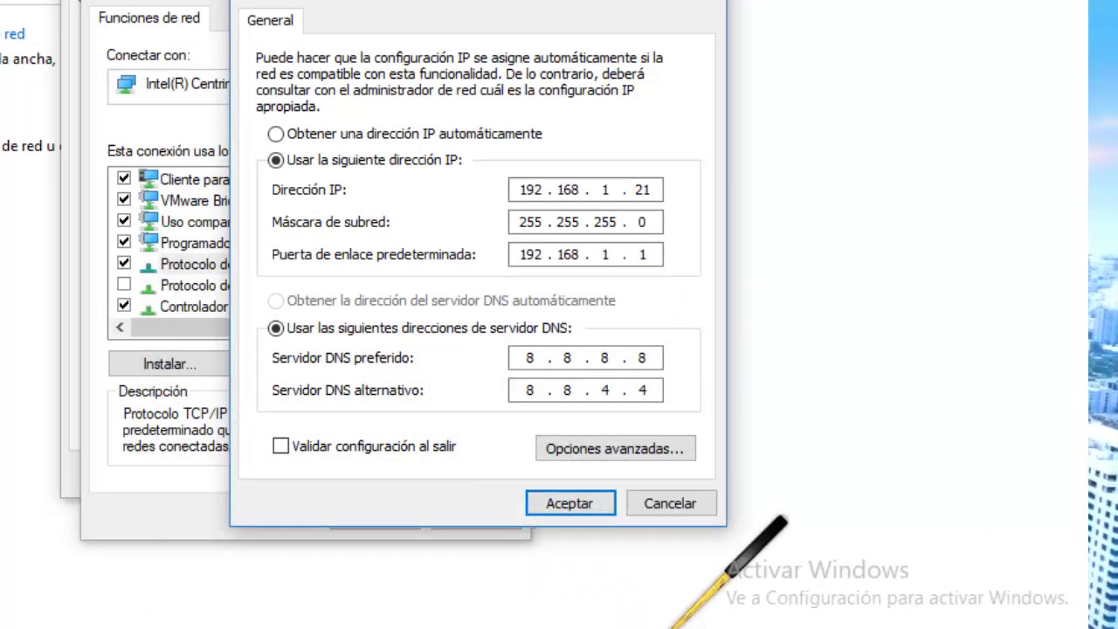
click(236, 611)
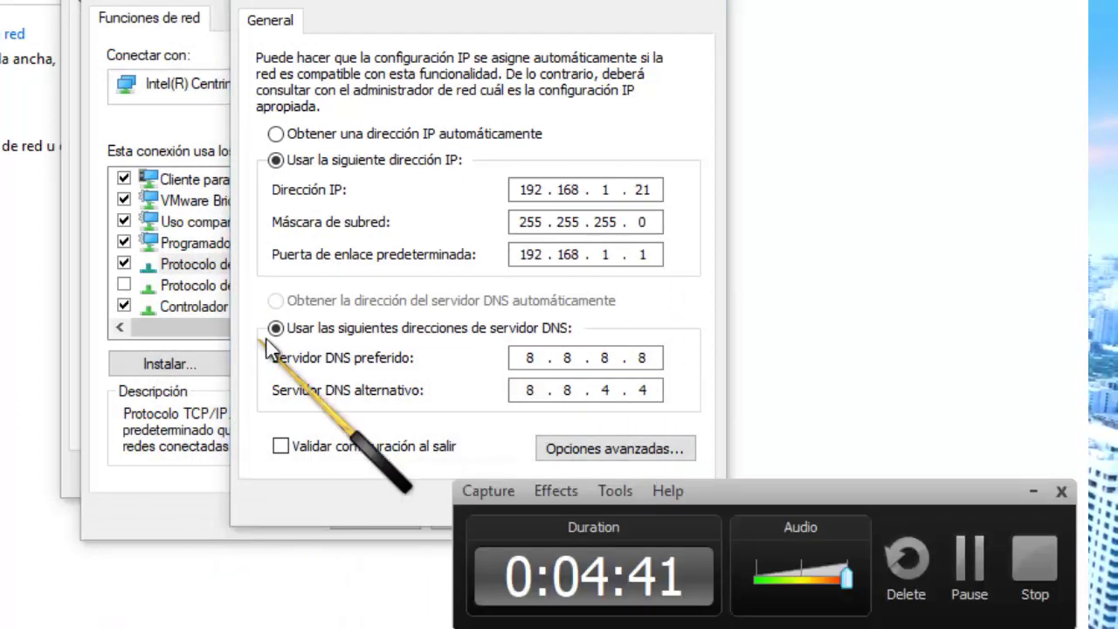
click(1033, 490)
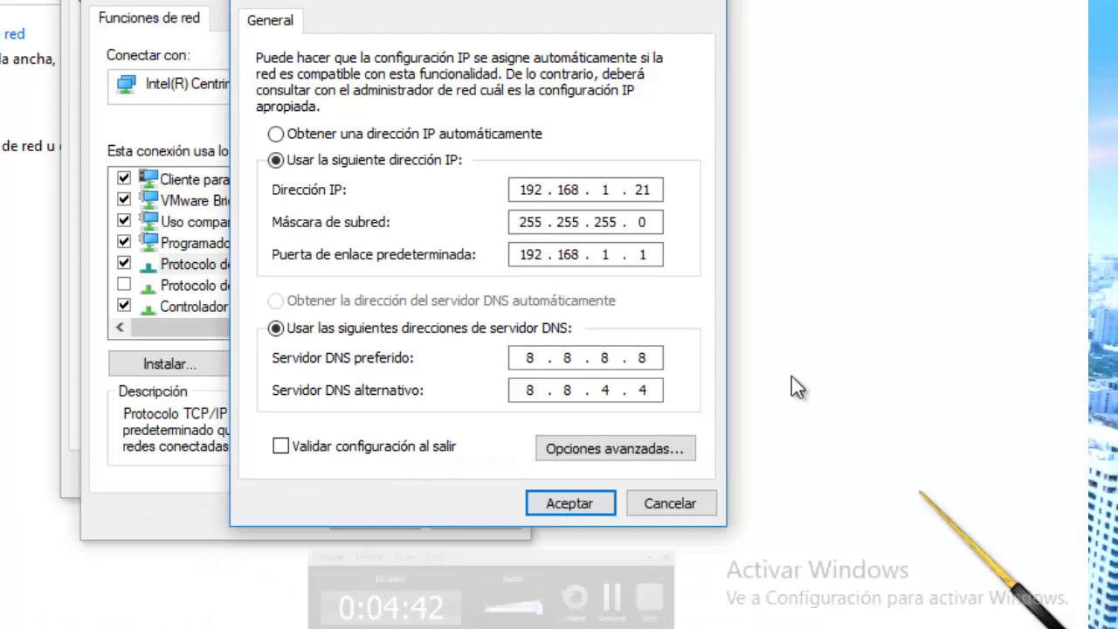
click(276, 134)
click(276, 302)
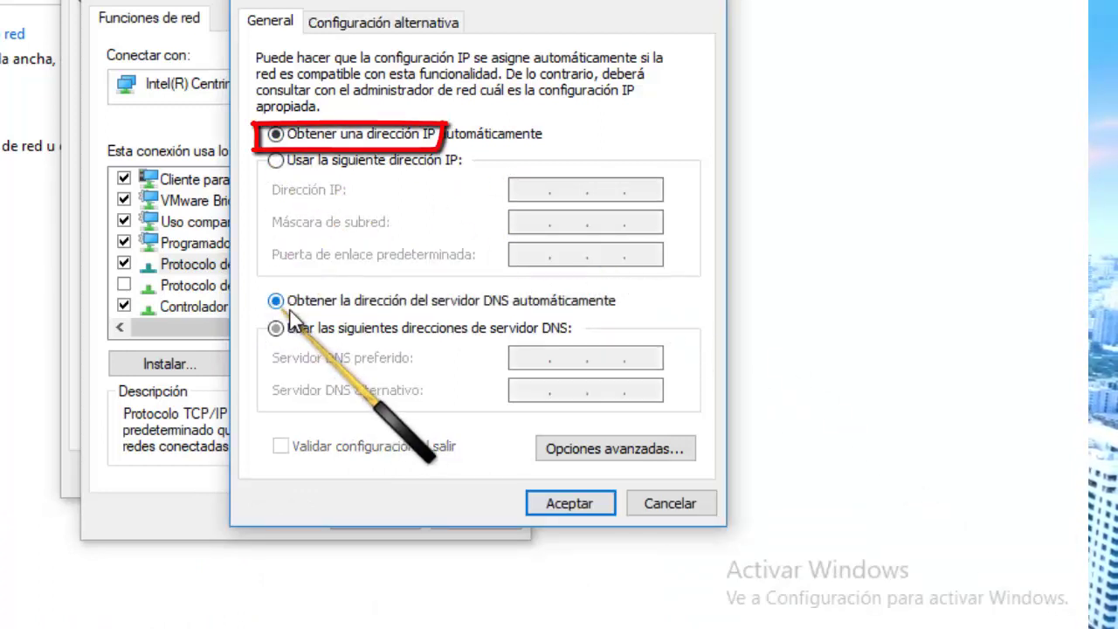
click(558, 499)
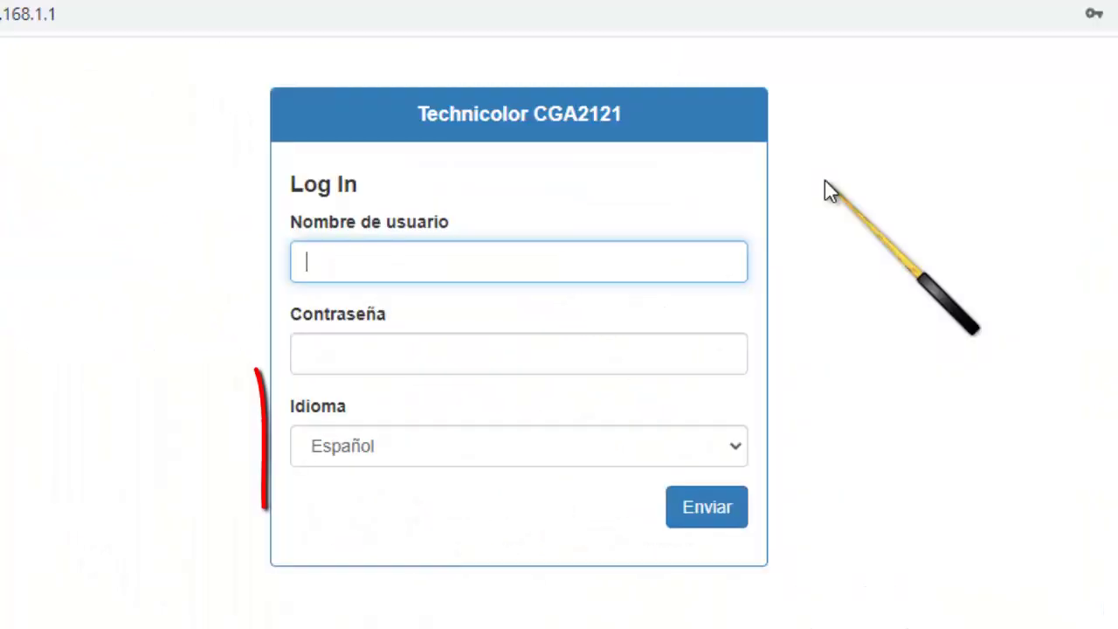
- Reload the router's login page at 192.168.1.1 and open the gateway's wireless configuration at the 2.4 GHz radio settings
right_click(824, 180)
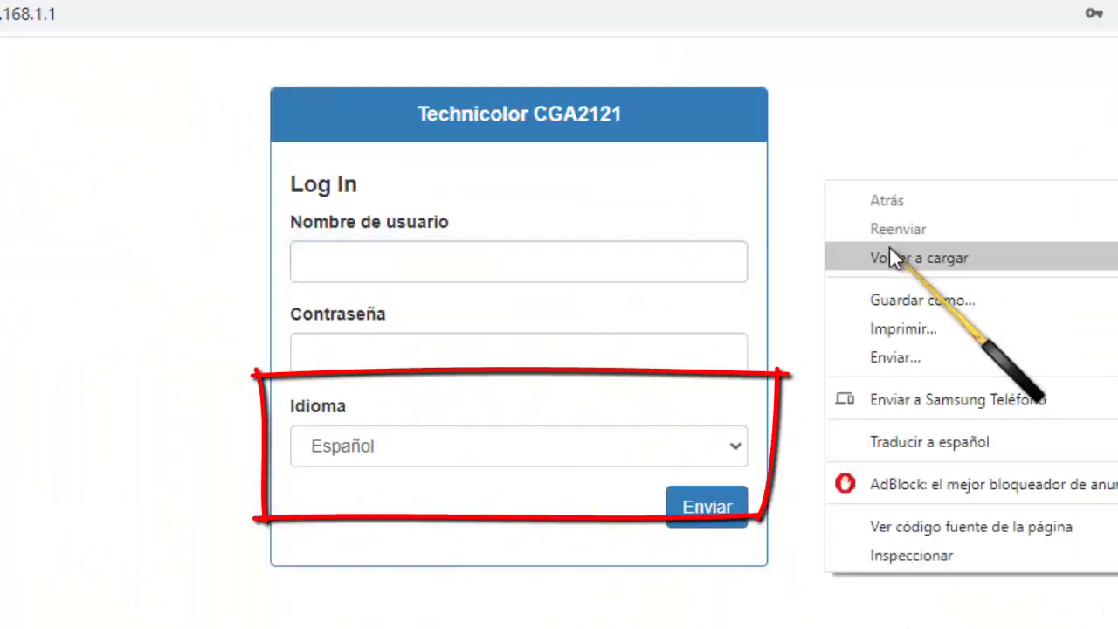
click(891, 255)
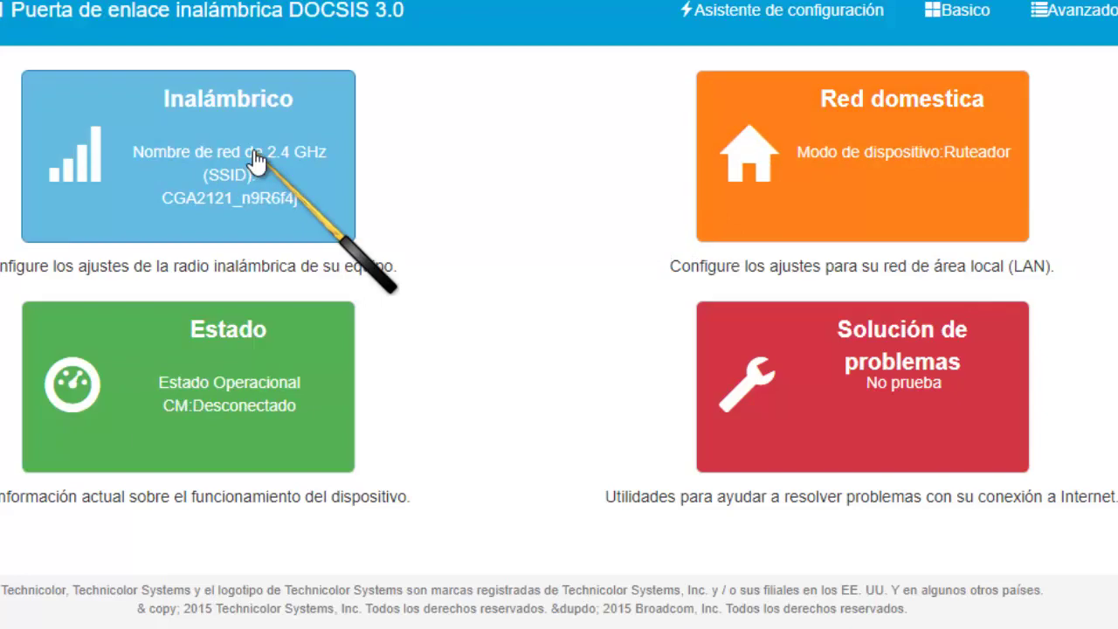
click(259, 193)
click(517, 626)
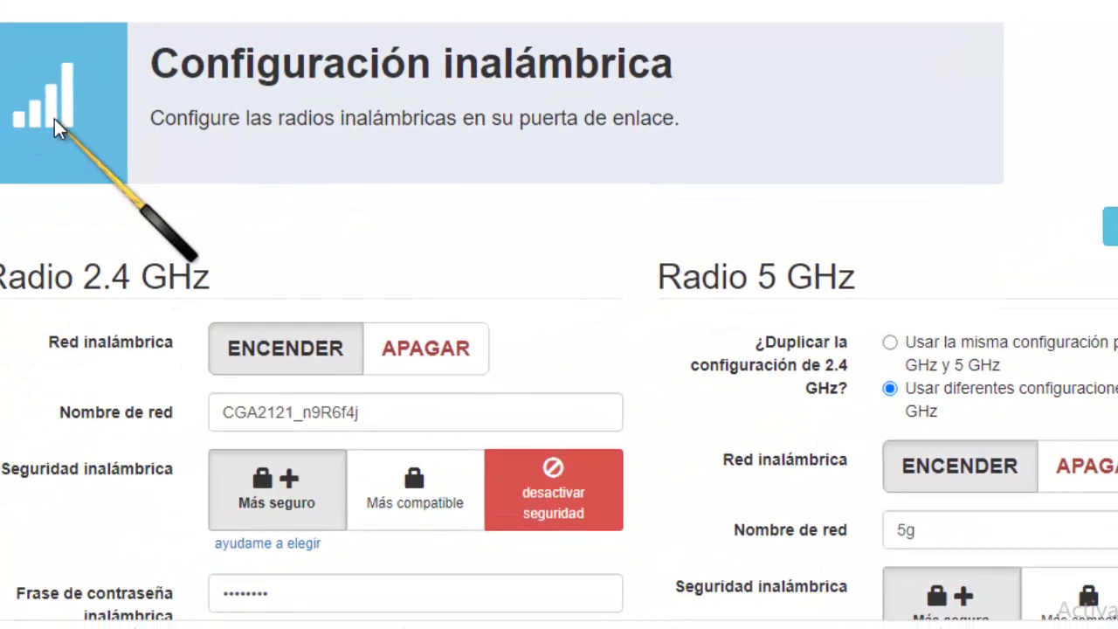
scroll(126, 114, down, 1)
scroll(75, 182, down, 1)
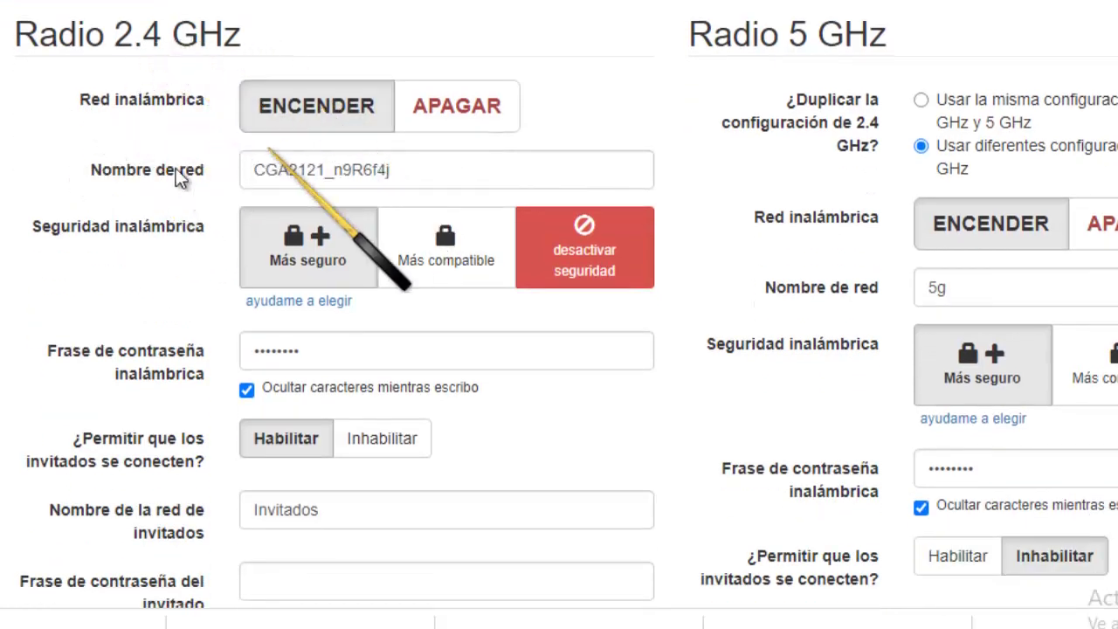
- Try switching the 2.4 GHz wireless network off and back on, and highlight its network name
click(417, 172)
click(454, 115)
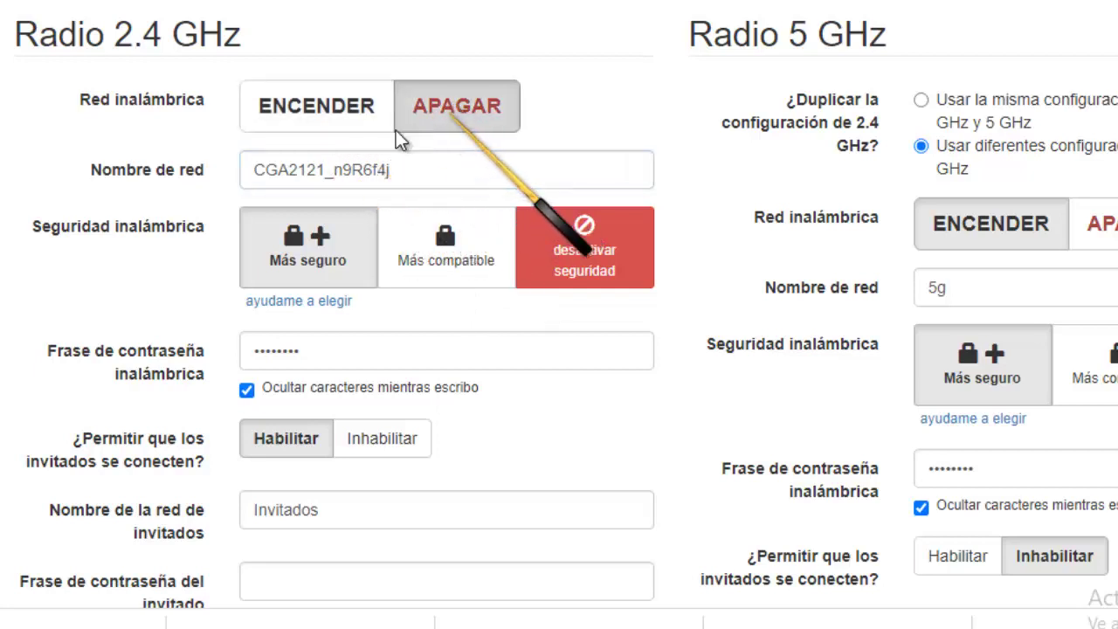
click(312, 136)
click(425, 122)
click(362, 113)
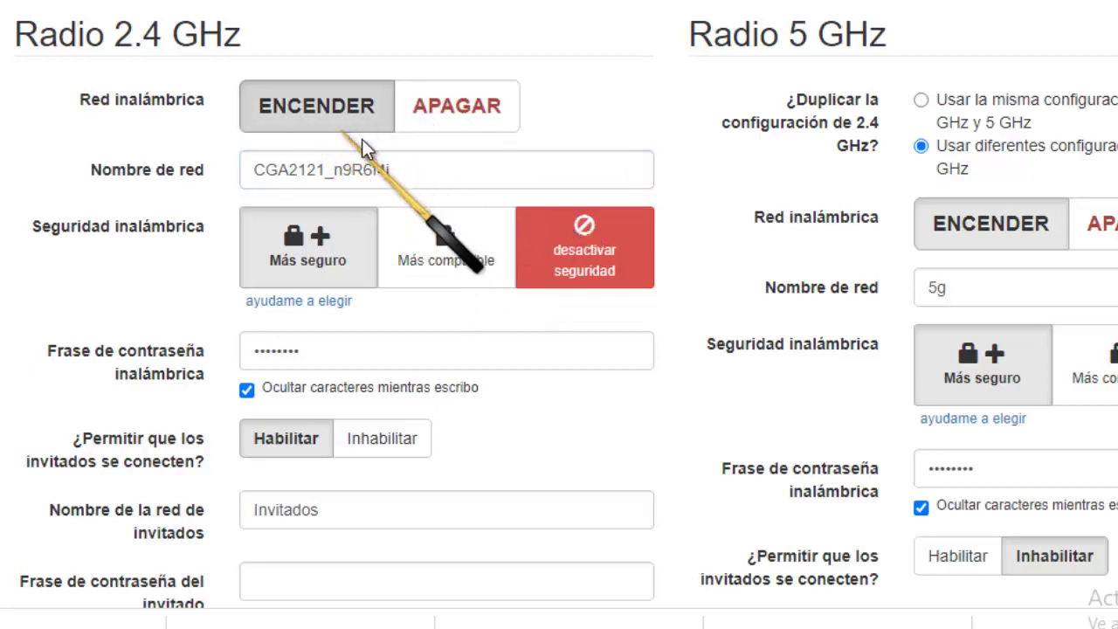
click(441, 131)
drag(415, 164, 250, 180)
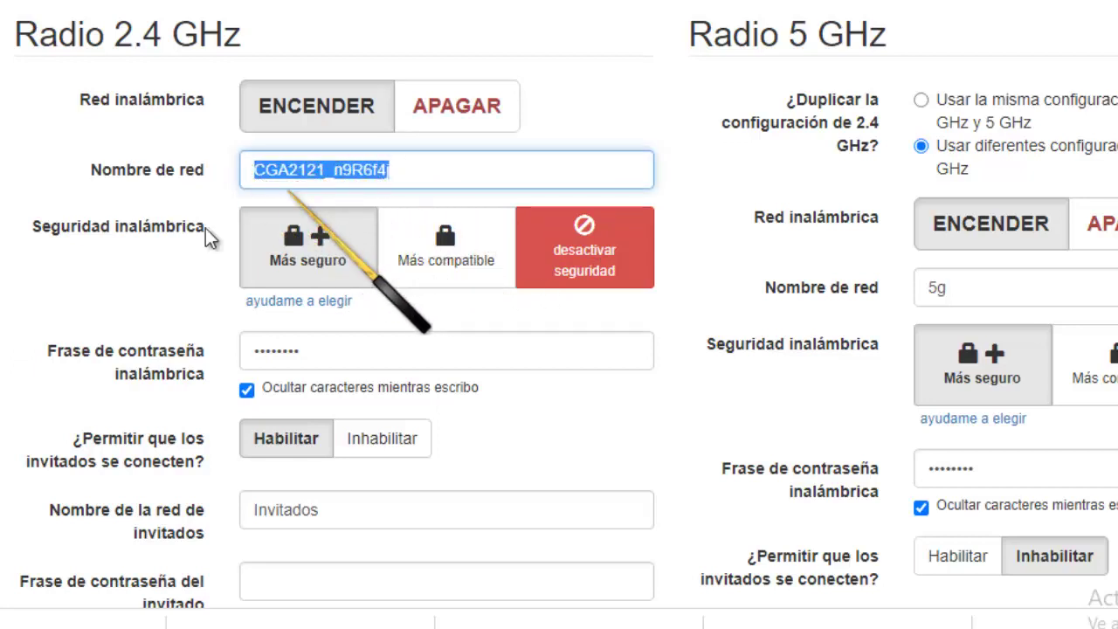
click(60, 322)
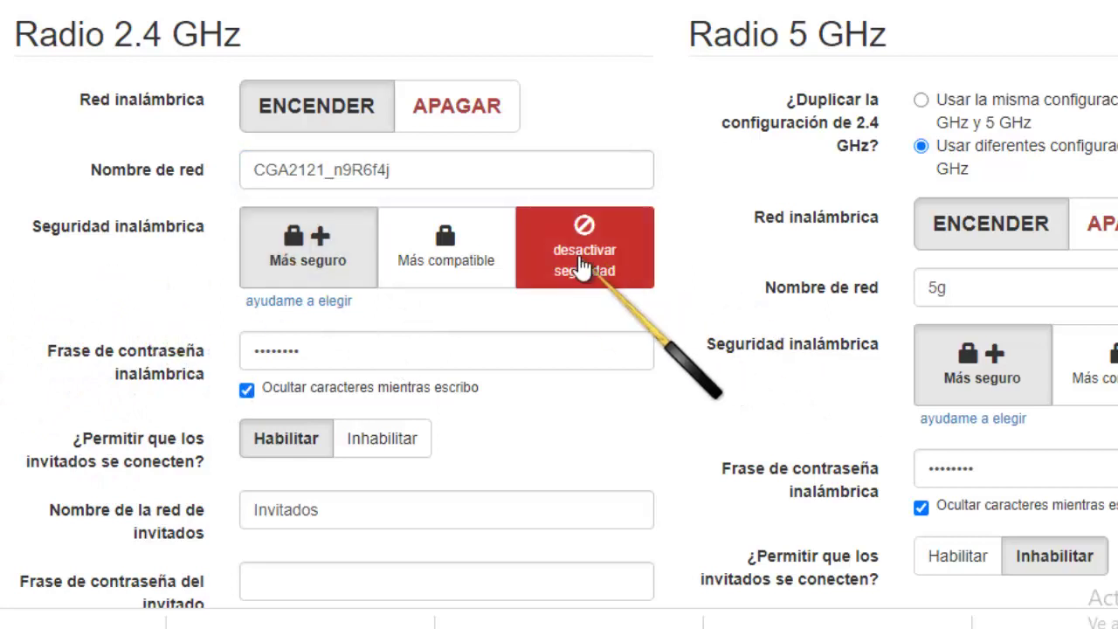
- Examine the 2.4 GHz radio's security, passphrase and guest network settings, including the main and guest network name fields
scroll(579, 265, down, 1)
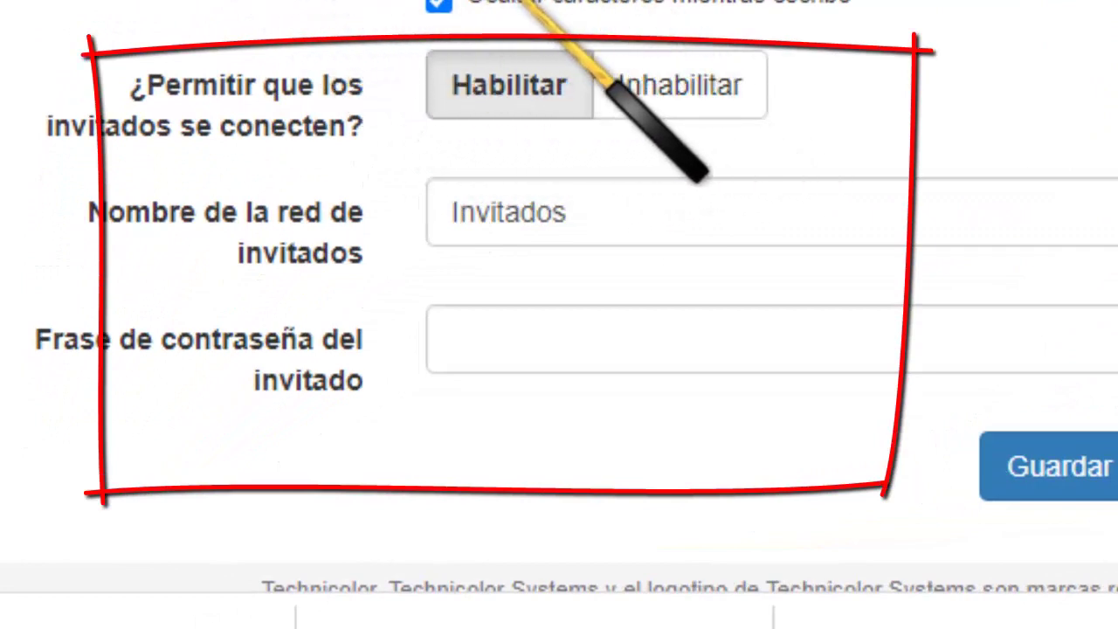
scroll(724, 67, down, 2)
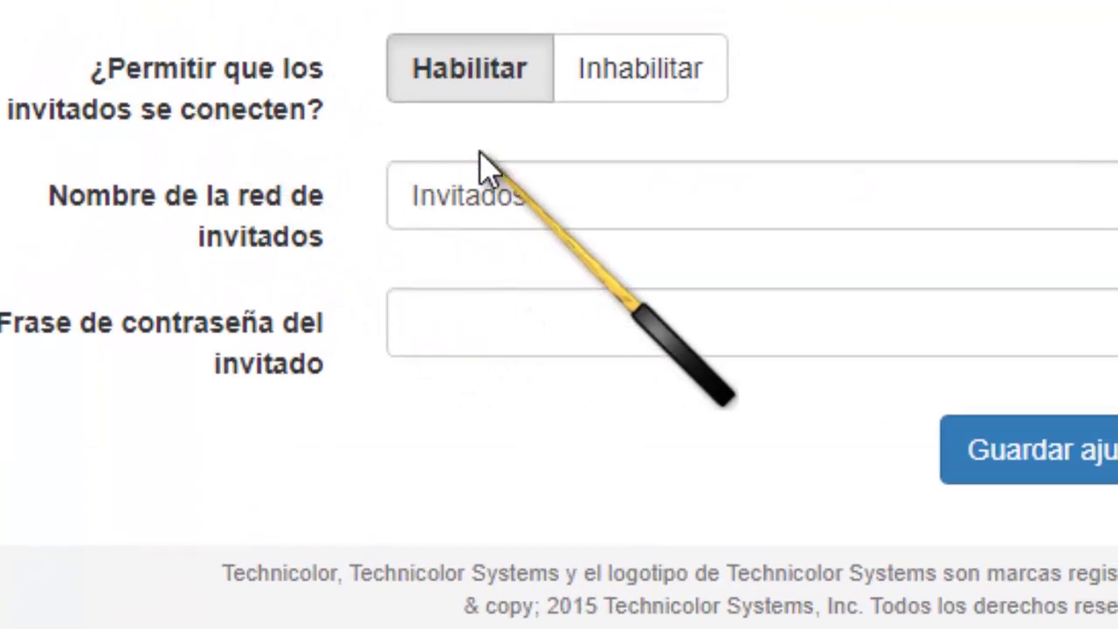
click(554, 218)
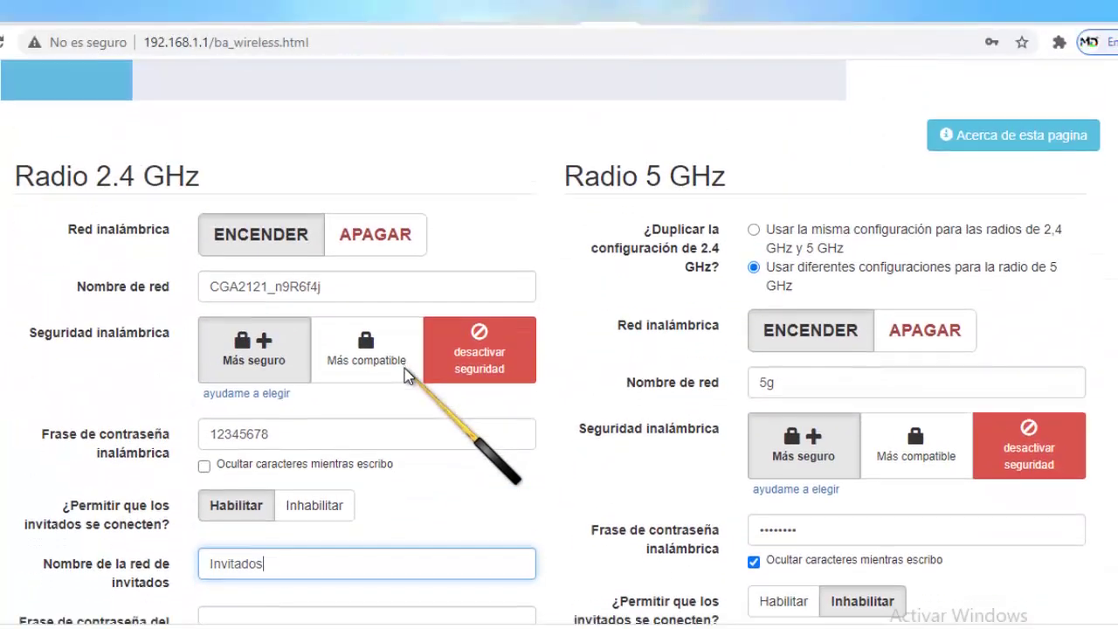
scroll(429, 391, down, 2)
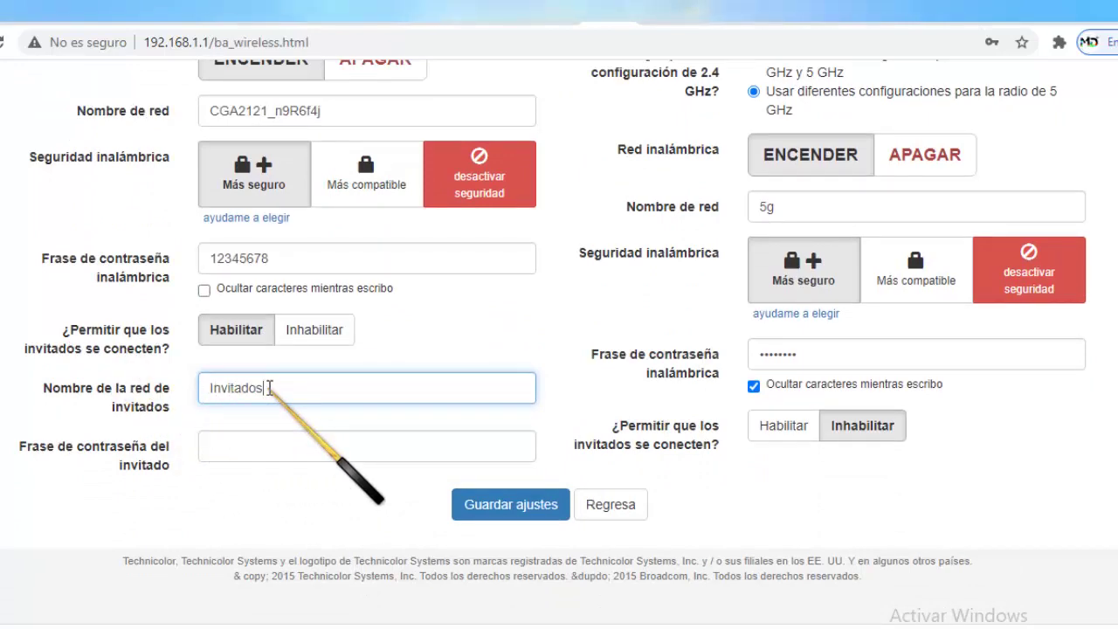
scroll(349, 353, up, 3)
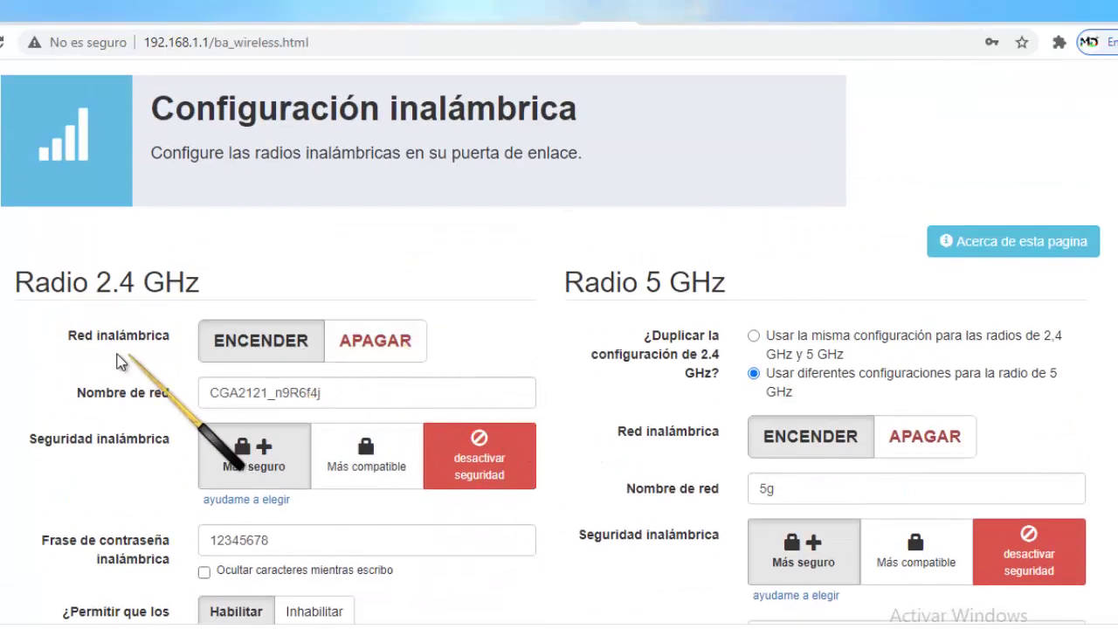
scroll(131, 353, down, 1)
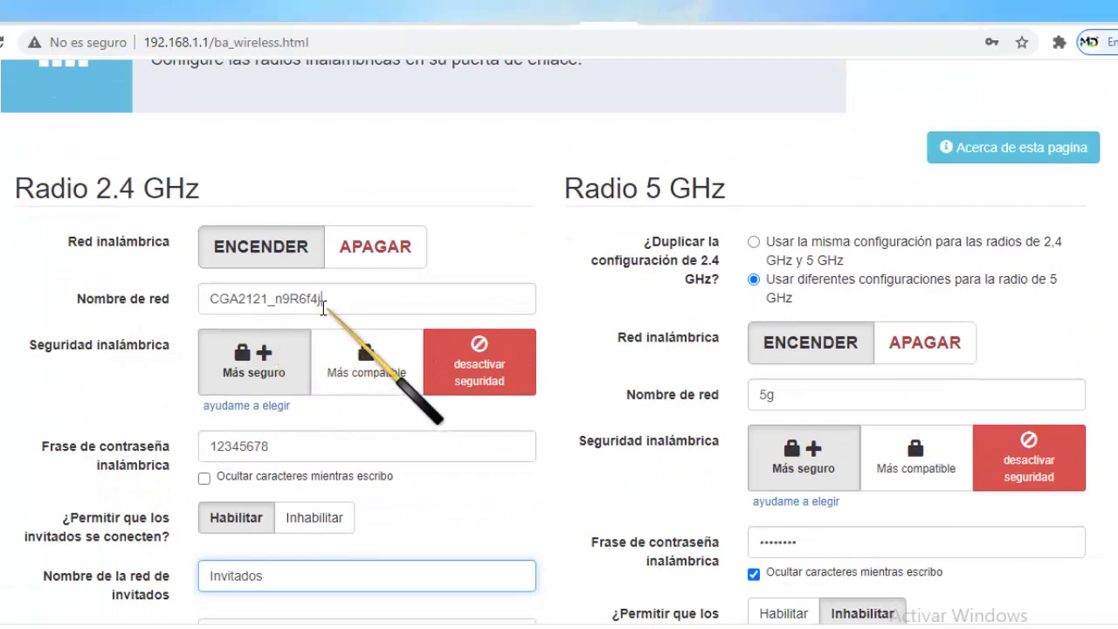
drag(323, 308, 312, 309)
scroll(325, 304, down, 2)
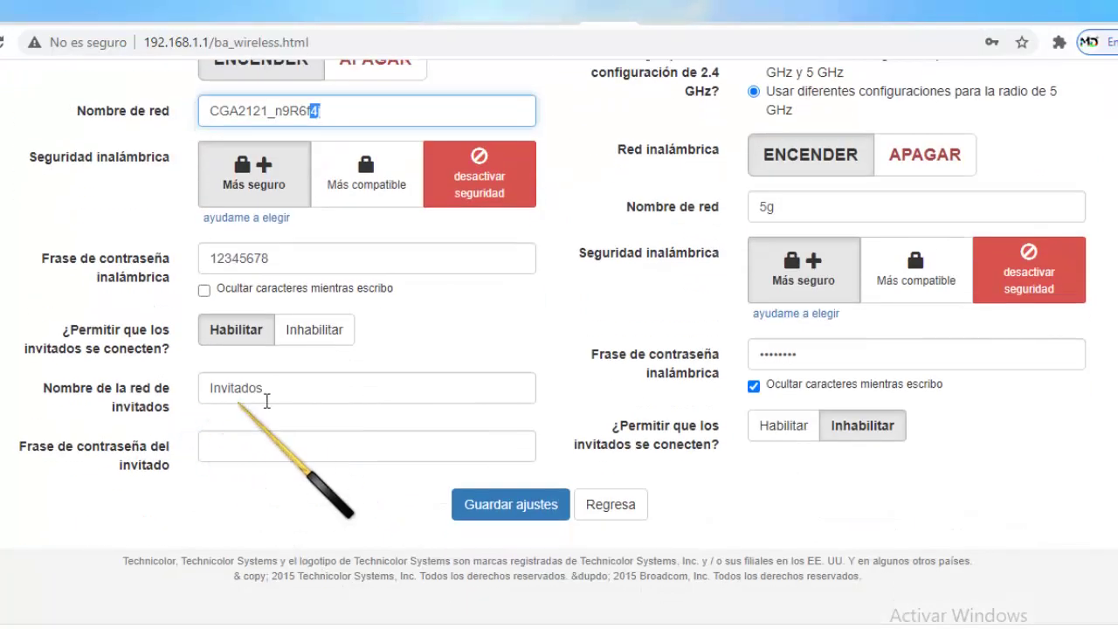
click(272, 393)
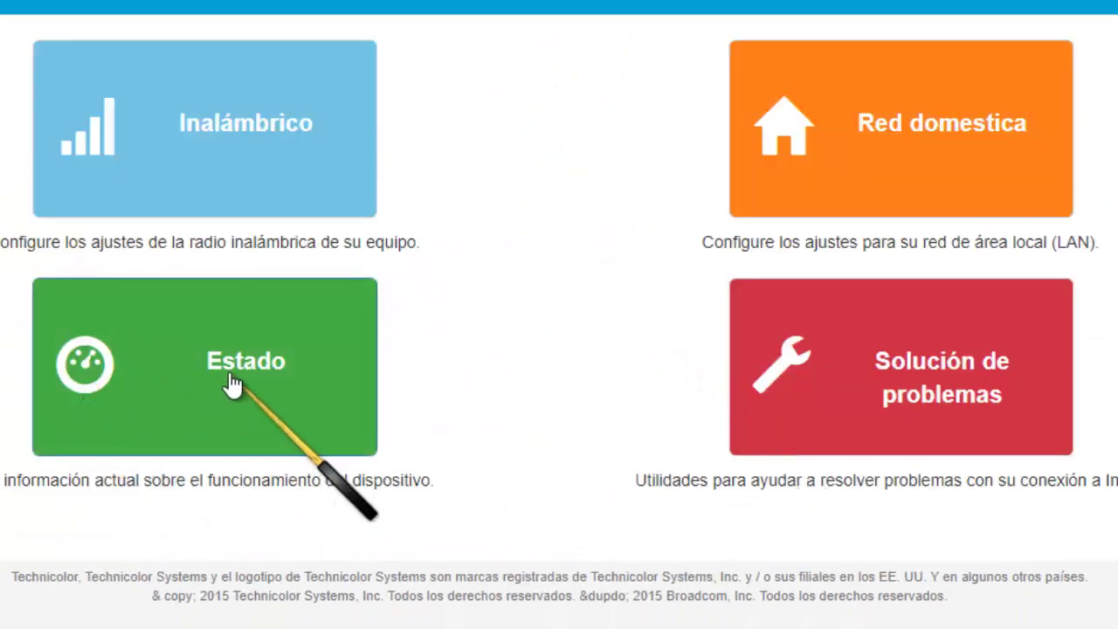
- Open the gateway's Estado page and review the general device information, from model and firmware version to system uptime
click(231, 385)
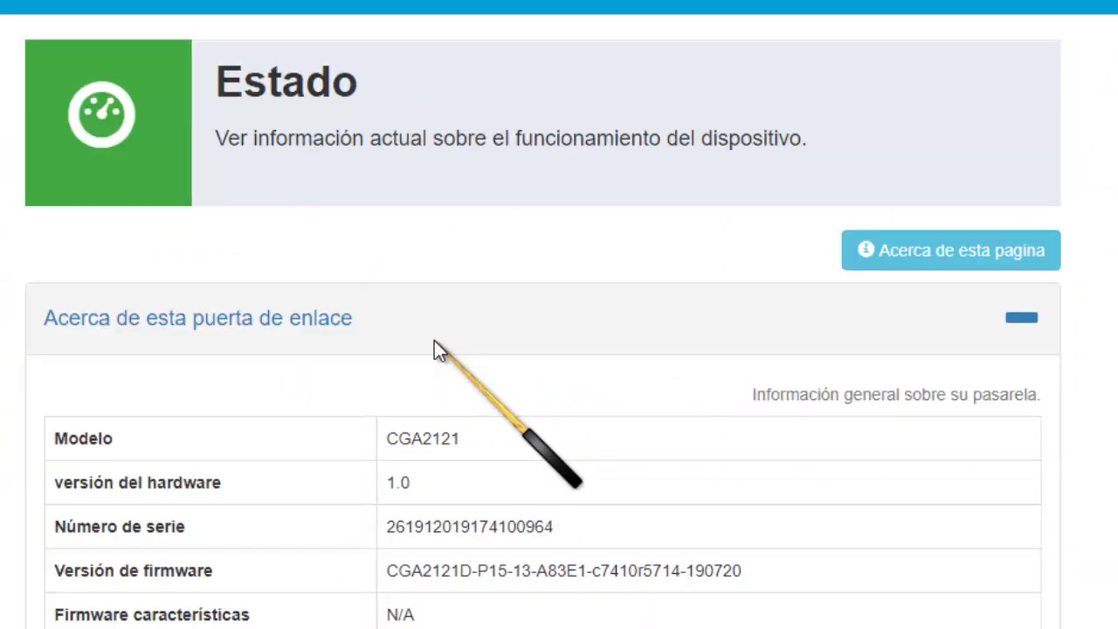
scroll(336, 181, down, 1)
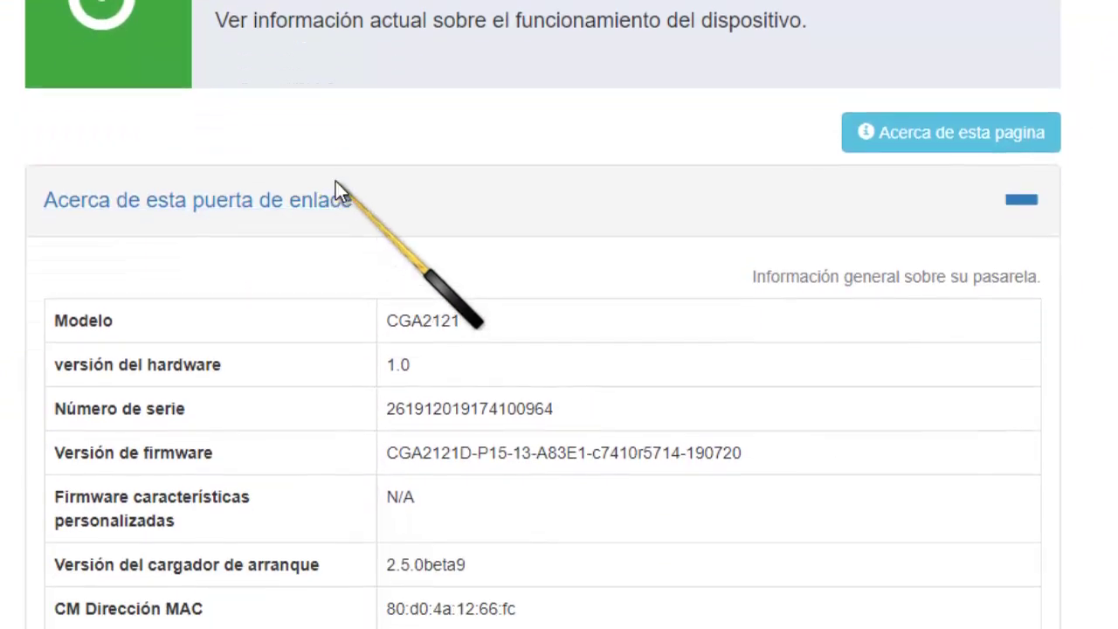
scroll(335, 181, up, 1)
scroll(485, 295, down, 2)
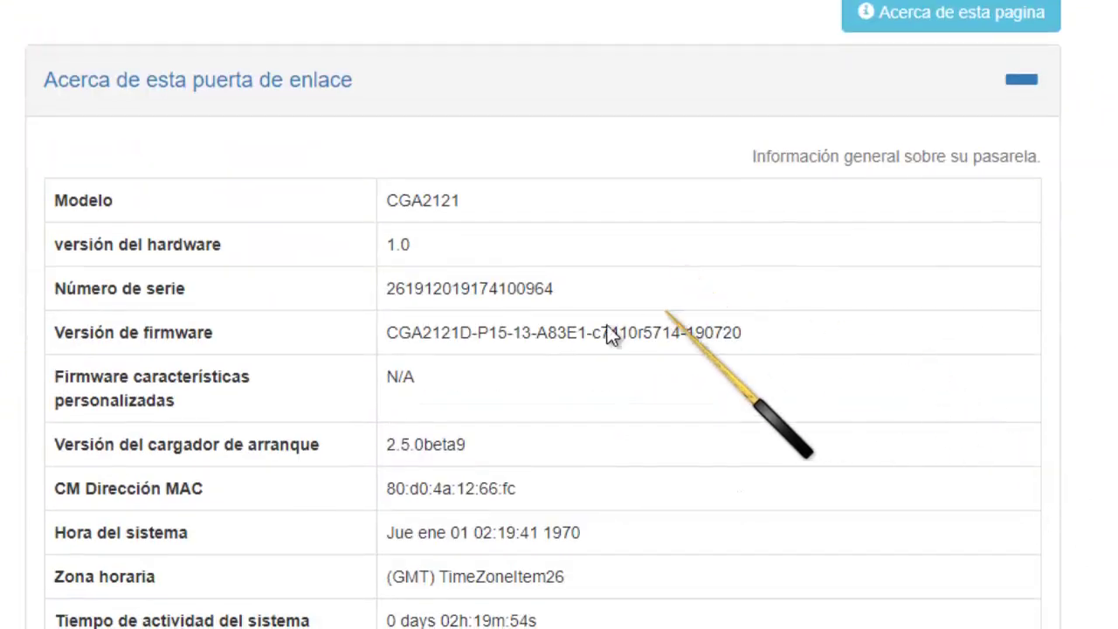
scroll(647, 305, down, 1)
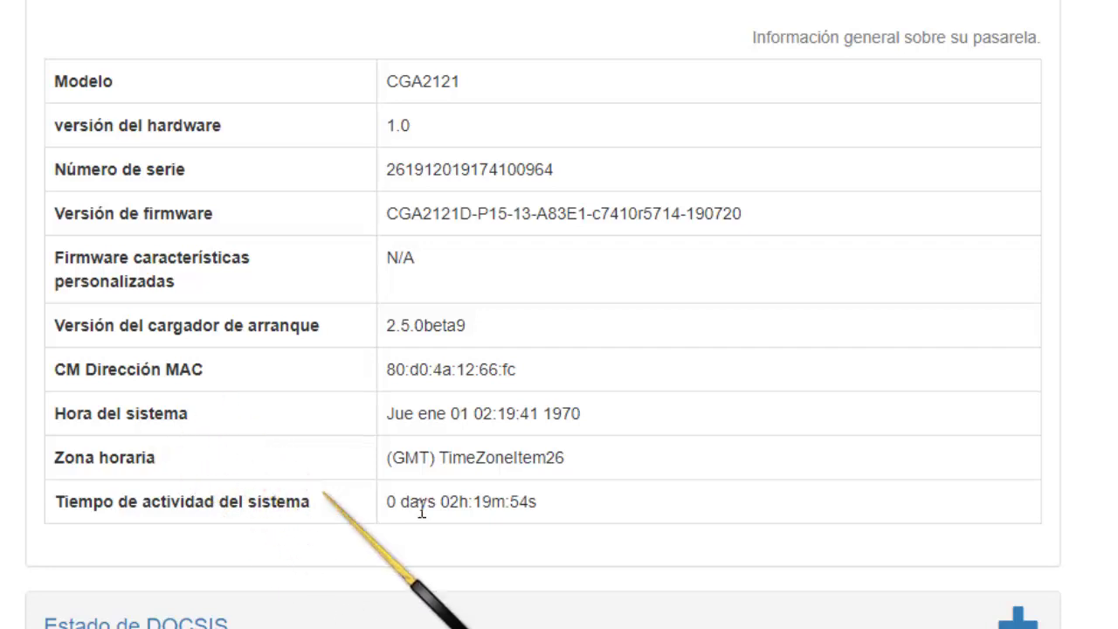
scroll(467, 325, down, 4)
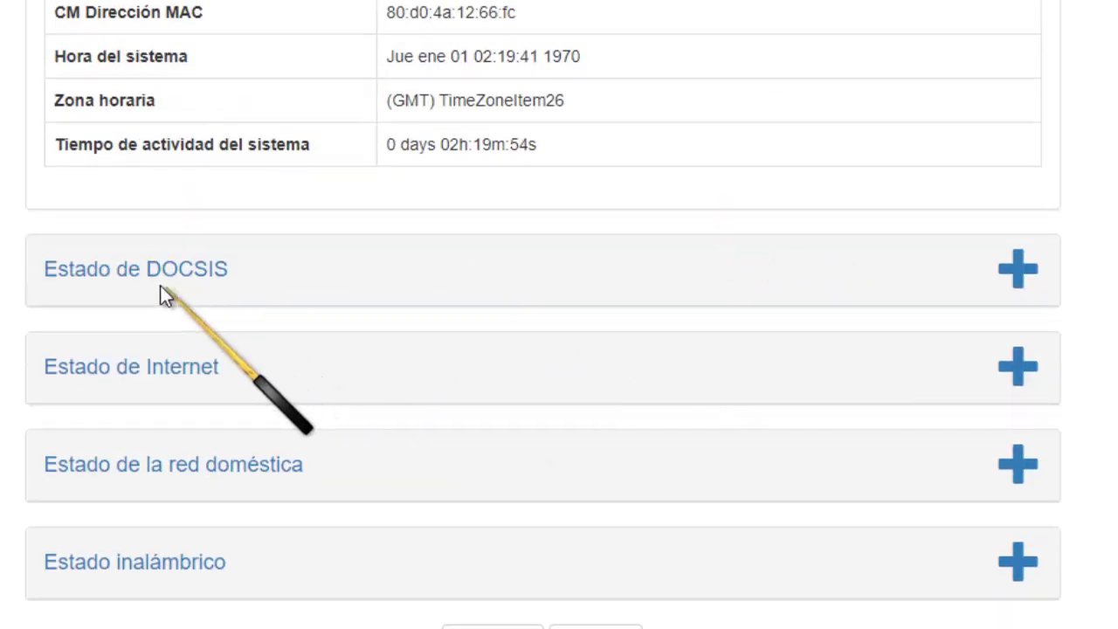
- Expand the DOCSIS status and Internet status sections and review the provisioning, link and WAN details
click(1035, 284)
scroll(641, 369, down, 3)
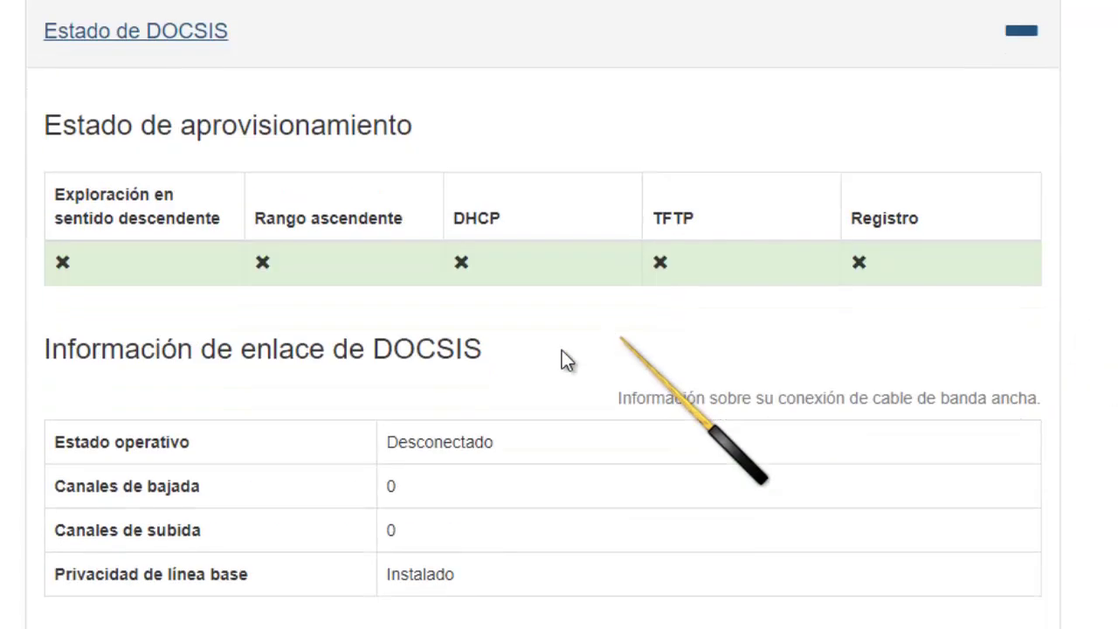
scroll(96, 339, down, 4)
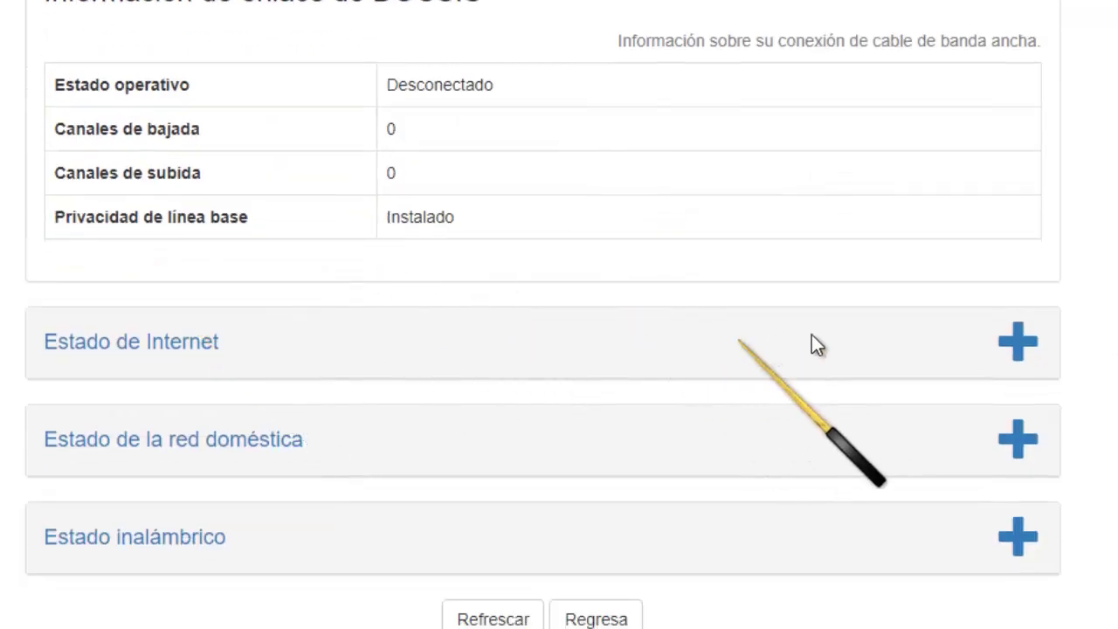
click(1018, 343)
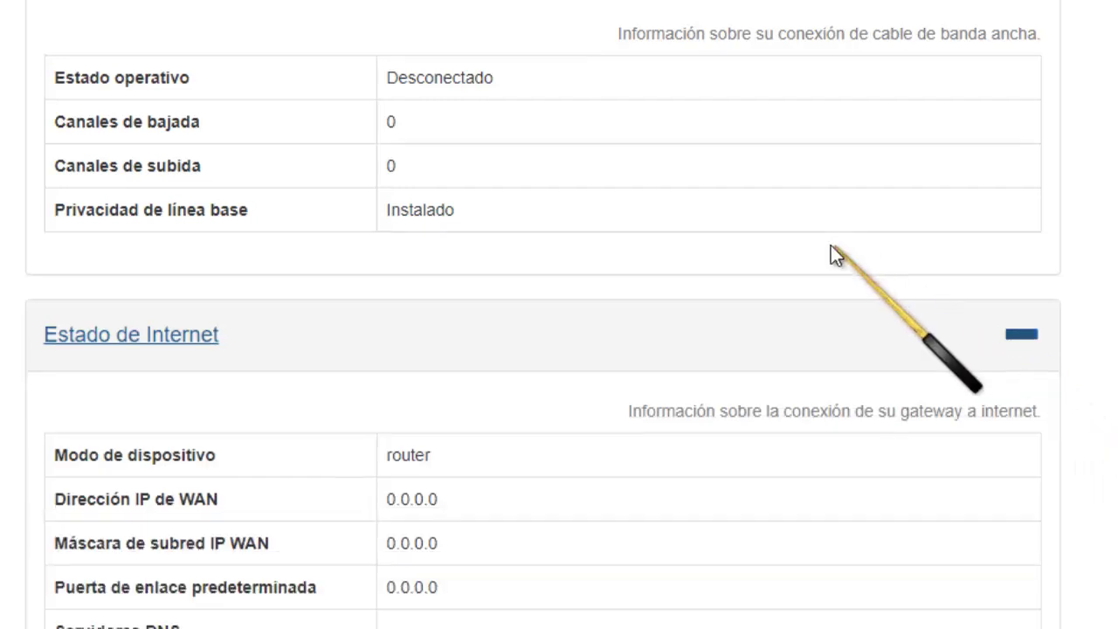
scroll(379, 267, down, 3)
scroll(367, 203, down, 1)
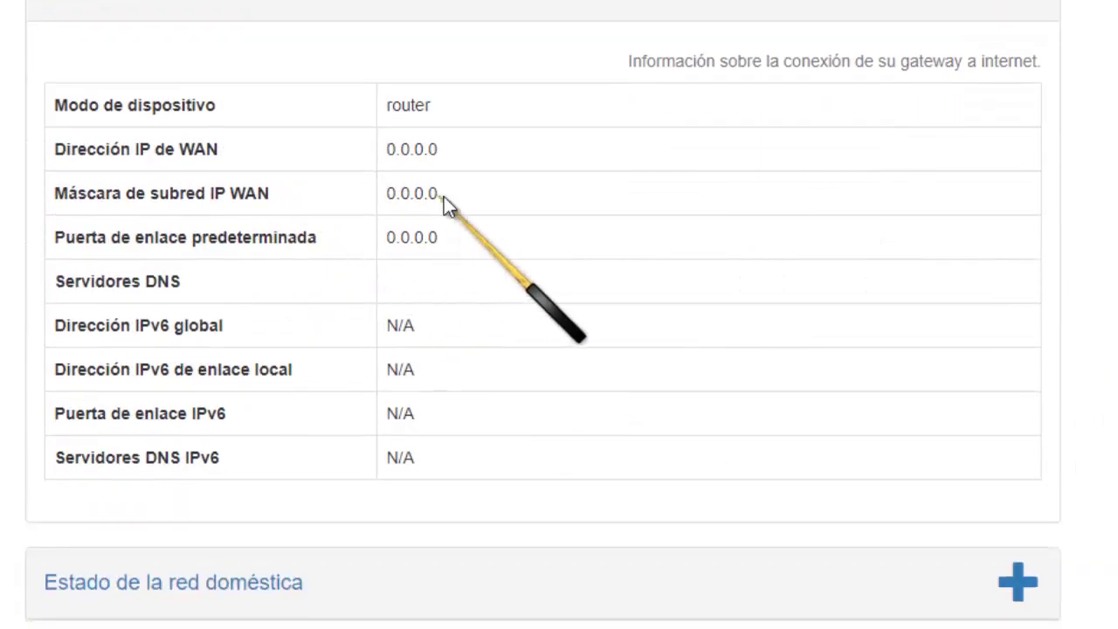
scroll(585, 254, down, 5)
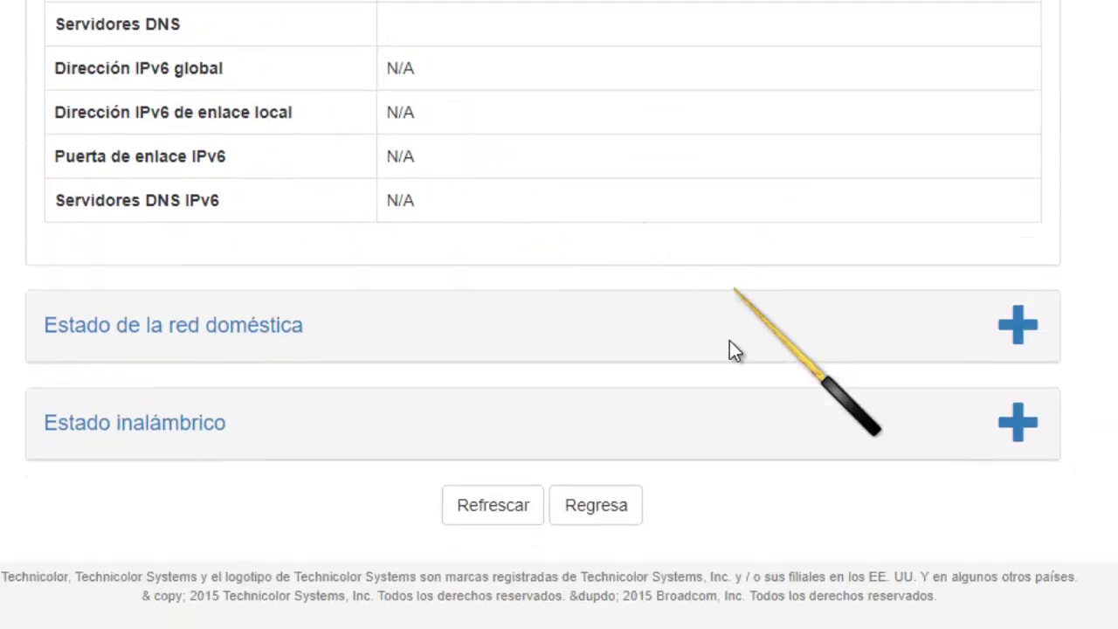
- Expand the home network status section and review the gateway IP, subnet mask and DHCP range
click(1001, 332)
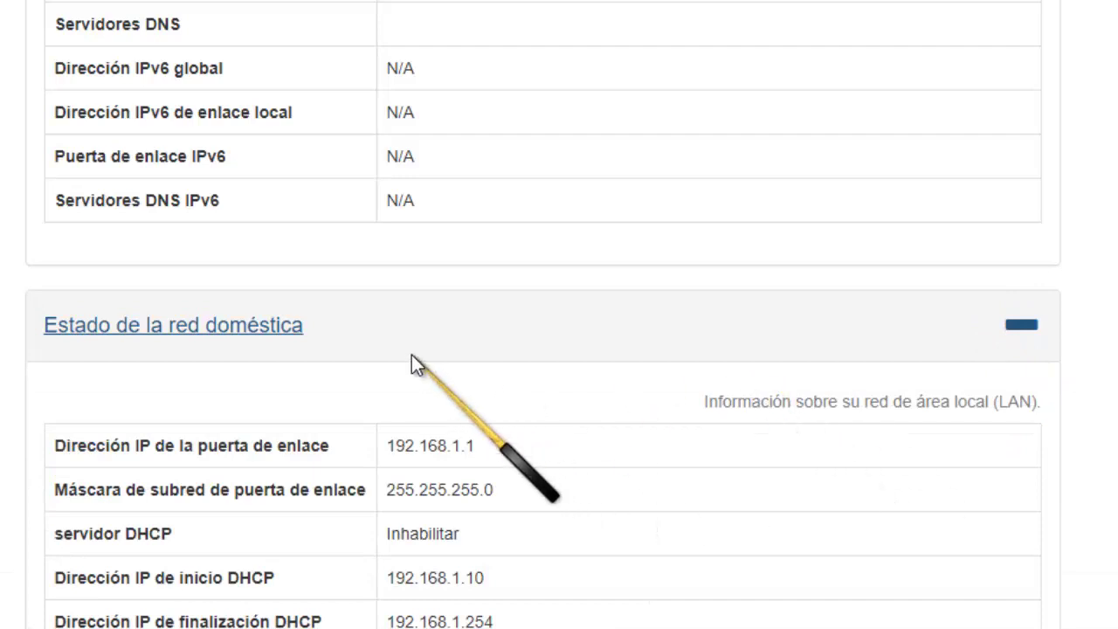
scroll(420, 354, down, 1)
scroll(663, 223, down, 2)
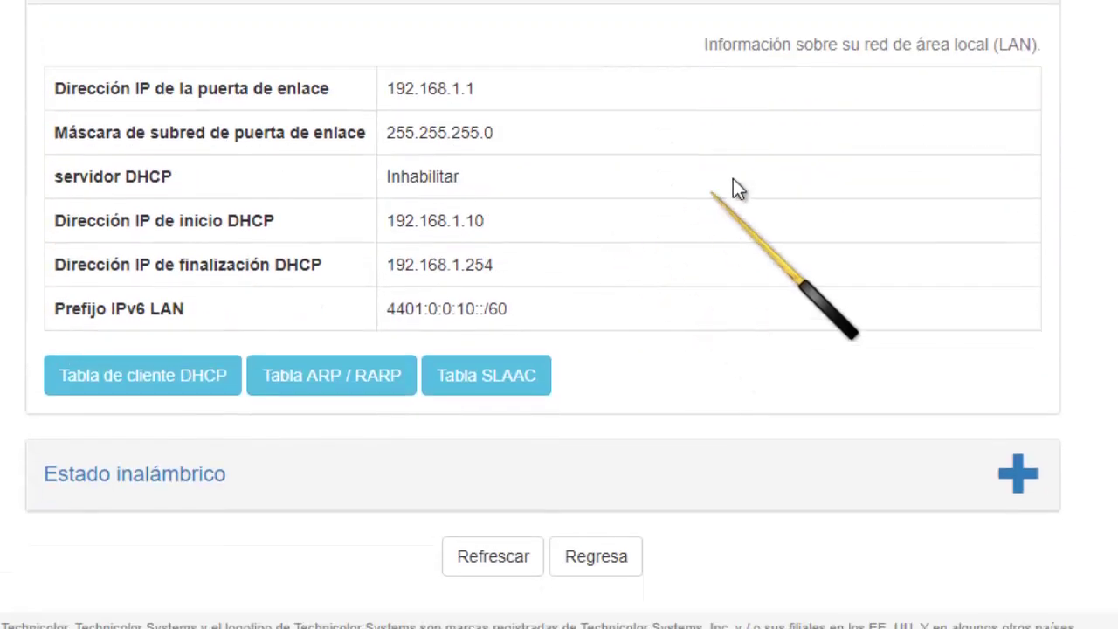
scroll(491, 166, up, 1)
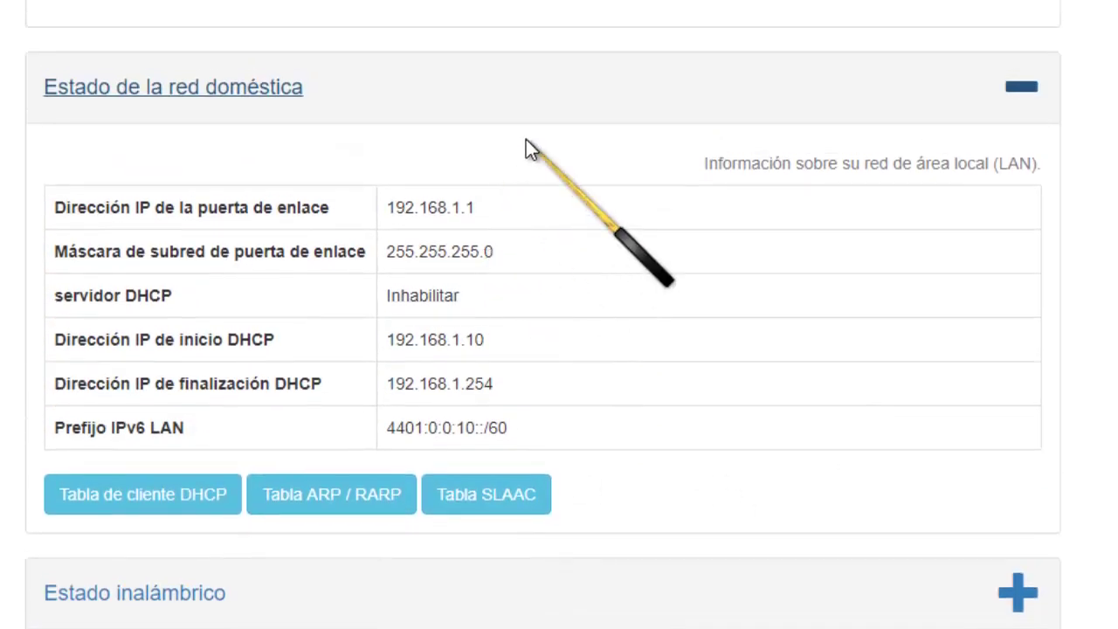
scroll(526, 144, down, 1)
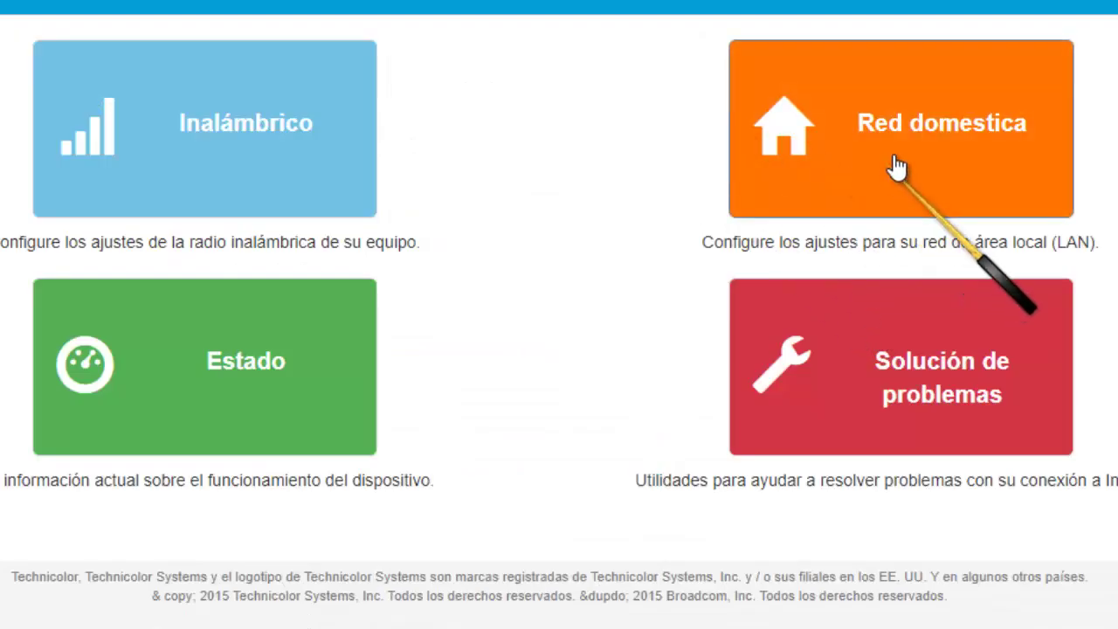
- Open the Red domestica (LAN) settings, try enabling the DHCP server, and set it back to Inhabilitar
click(855, 150)
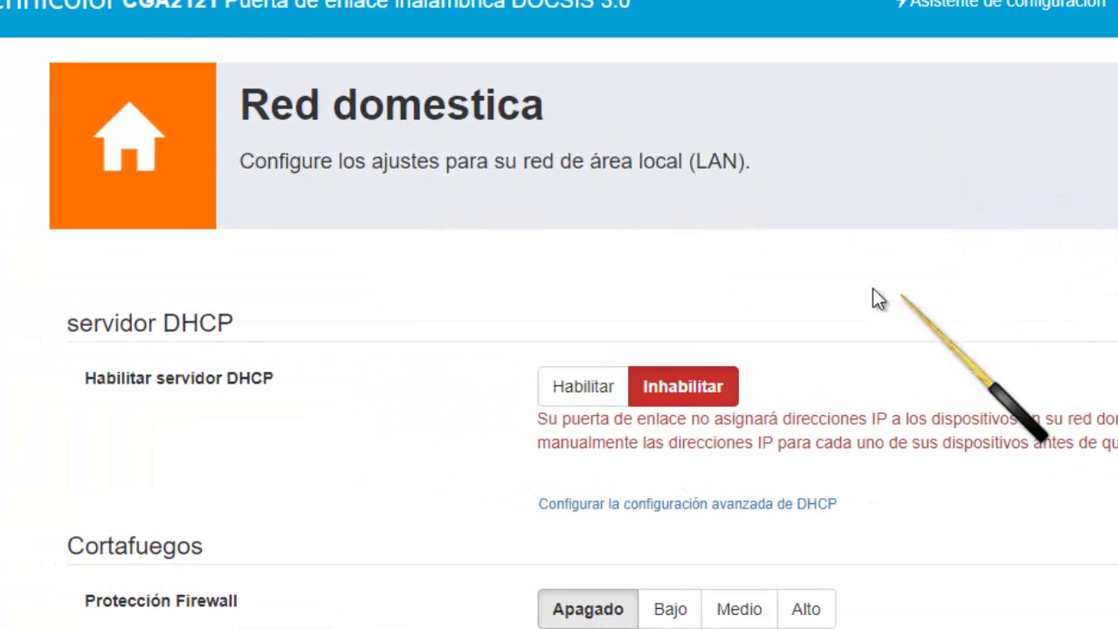
scroll(843, 294, down, 1)
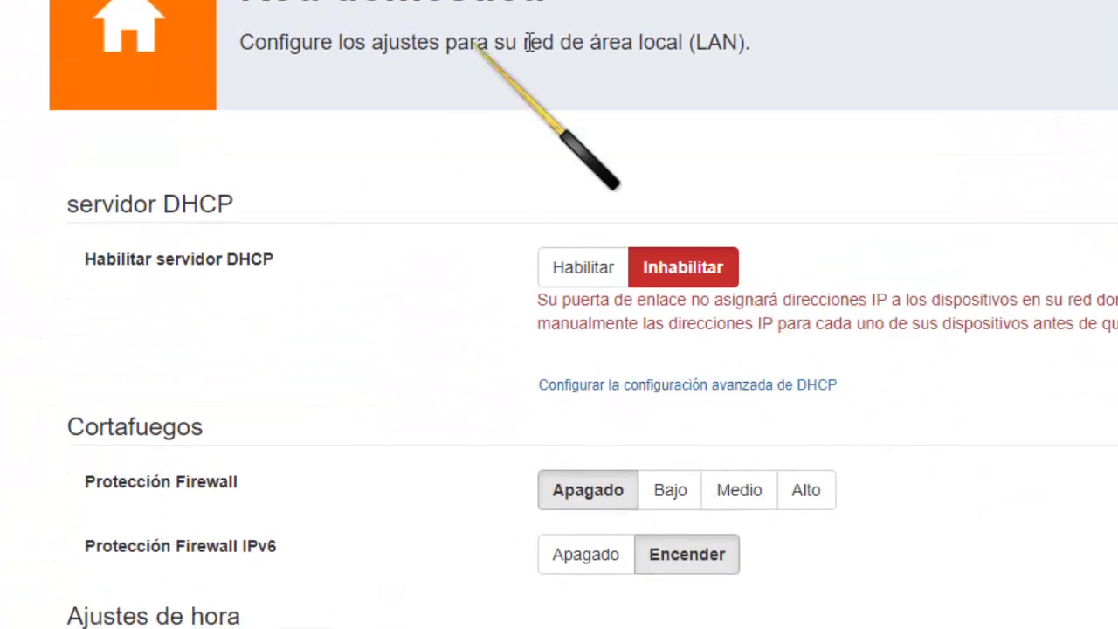
scroll(656, 394, down, 1)
scroll(656, 394, up, 1)
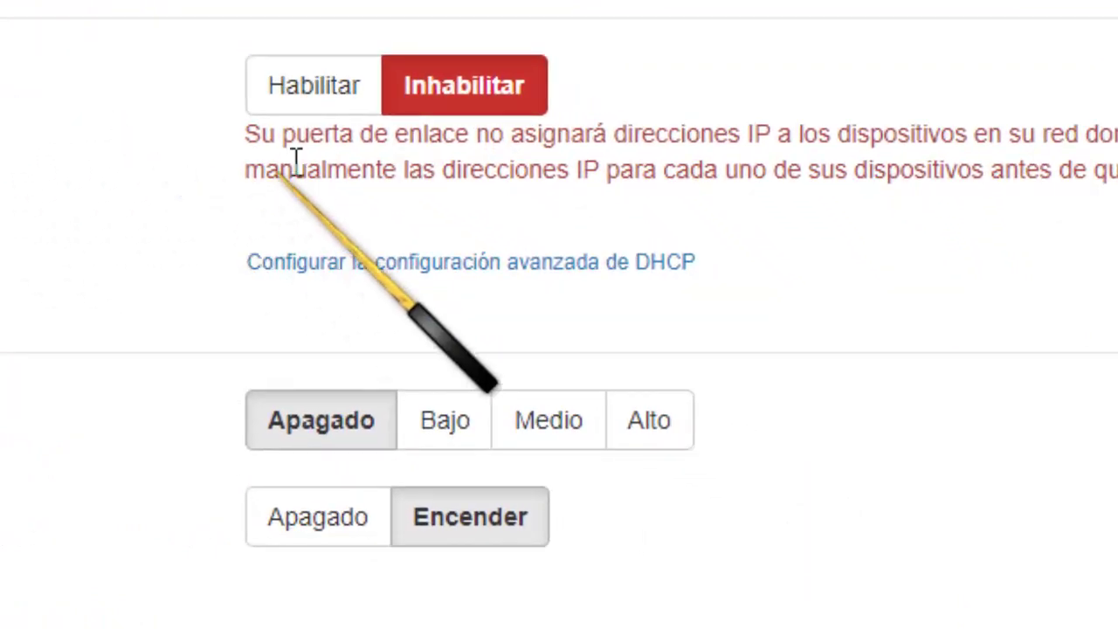
click(319, 107)
click(460, 96)
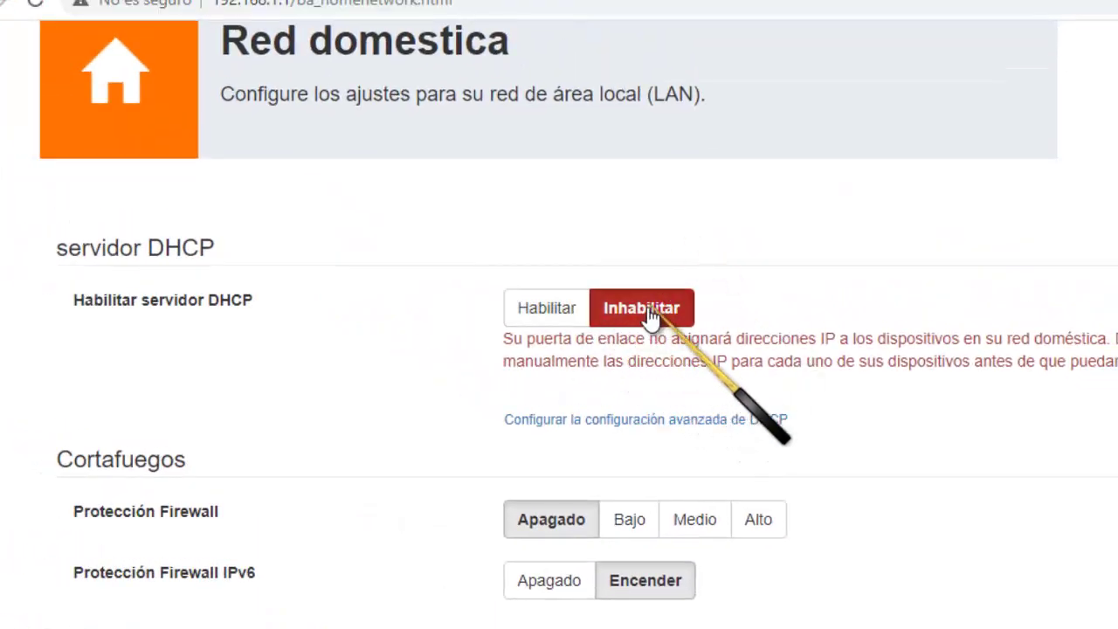
- Set the IPv6 firewall protection to Apagado in the Cortafuegos section
scroll(655, 323, down, 3)
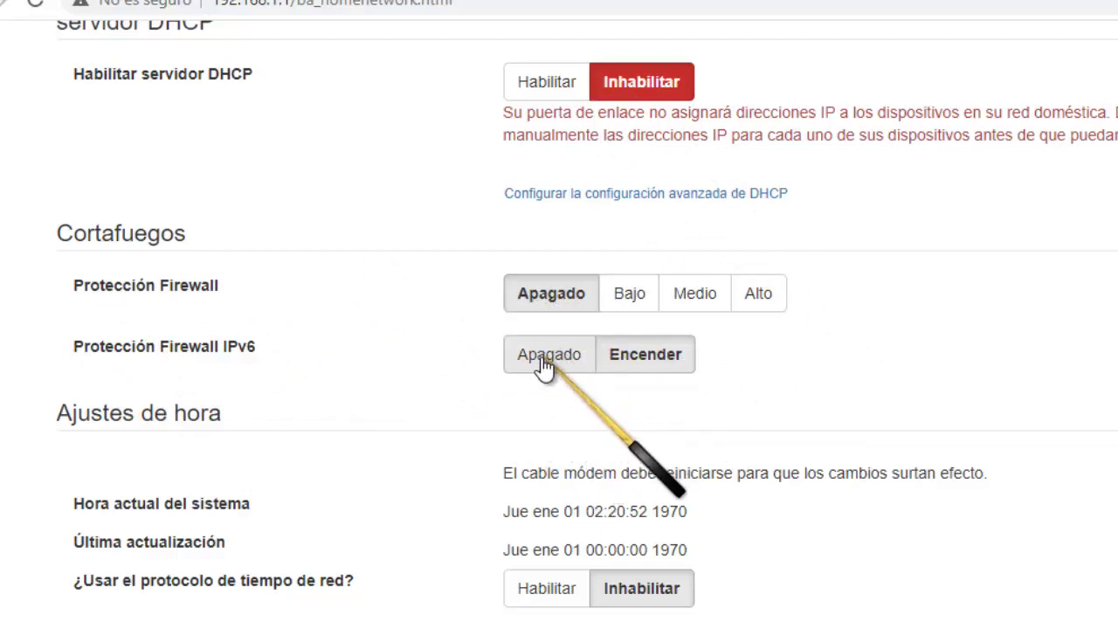
key(F9)
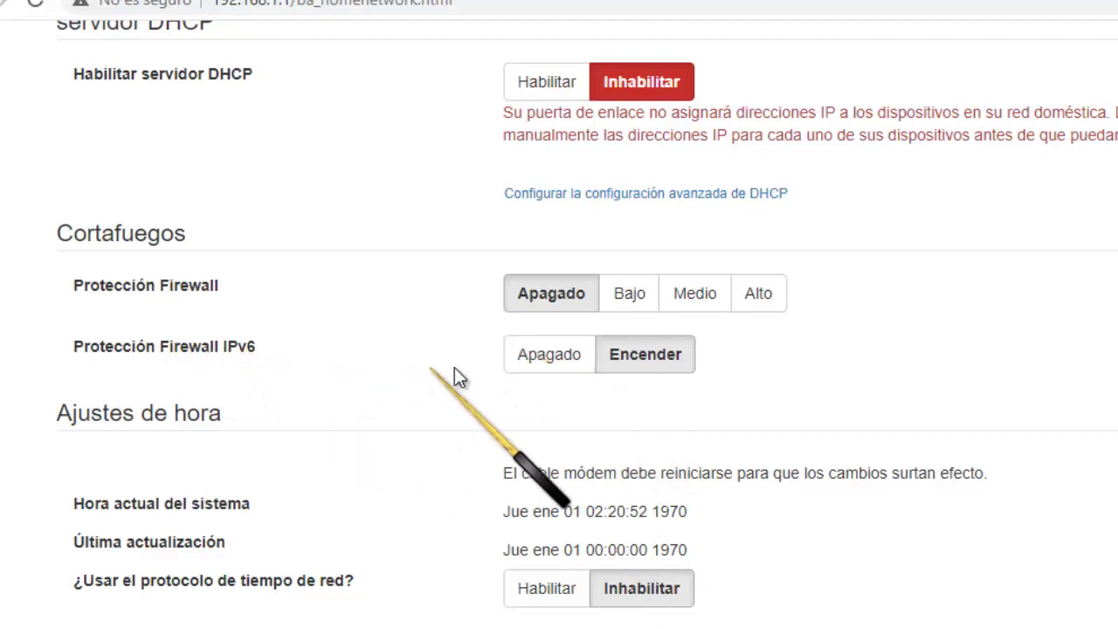
click(550, 354)
- Enable the network time protocol and set the time zone to (GMT-05:00) Bogotá, Lima, Quito
scroll(405, 387, down, 3)
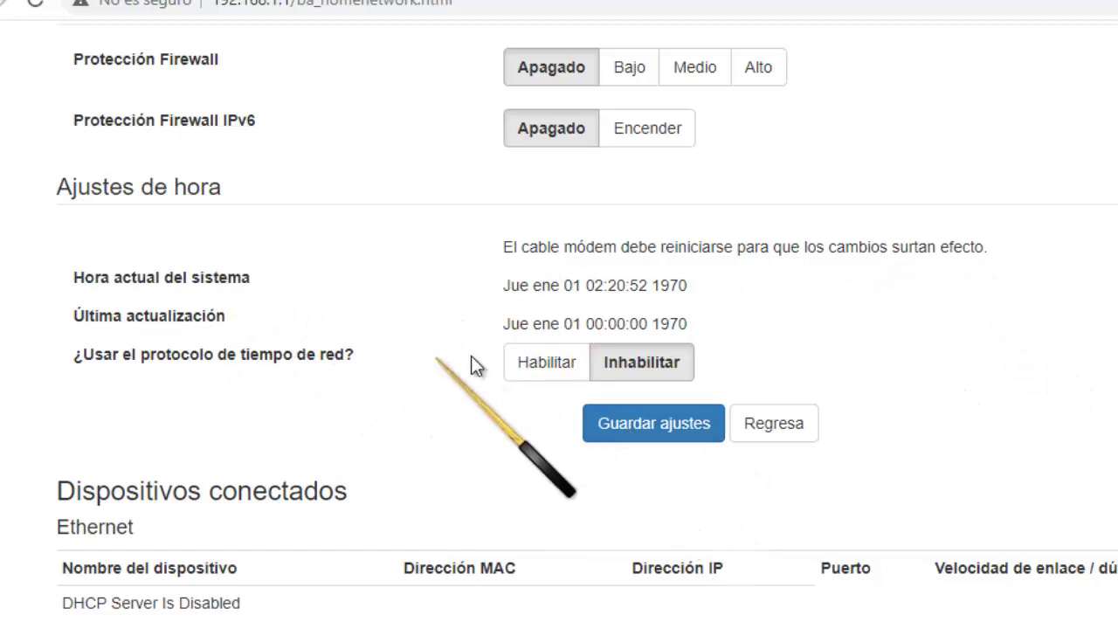
click(532, 367)
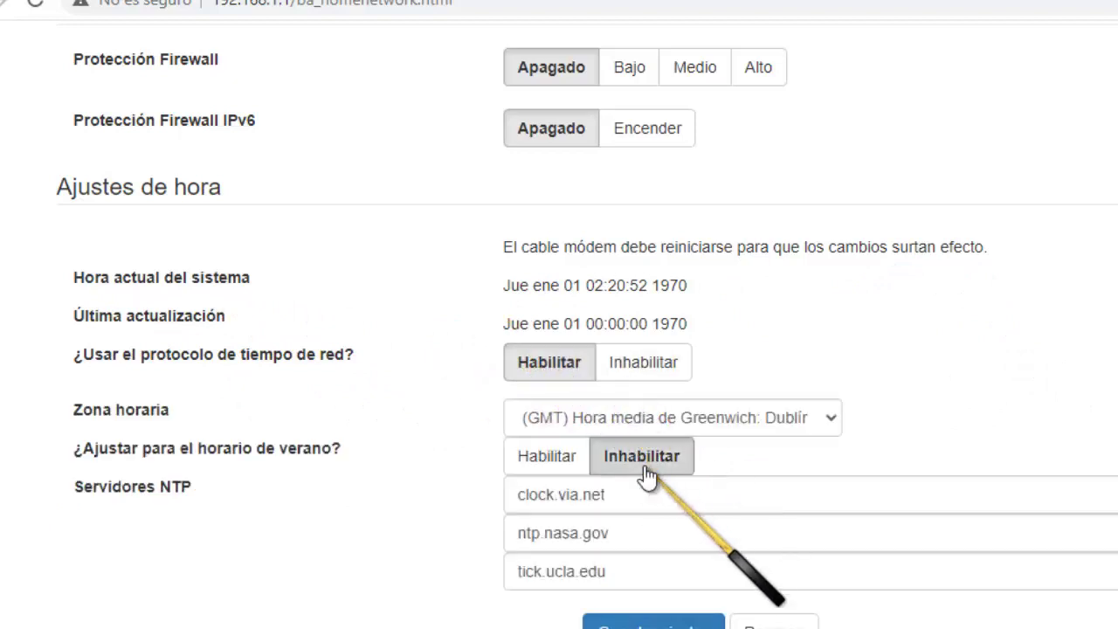
click(751, 416)
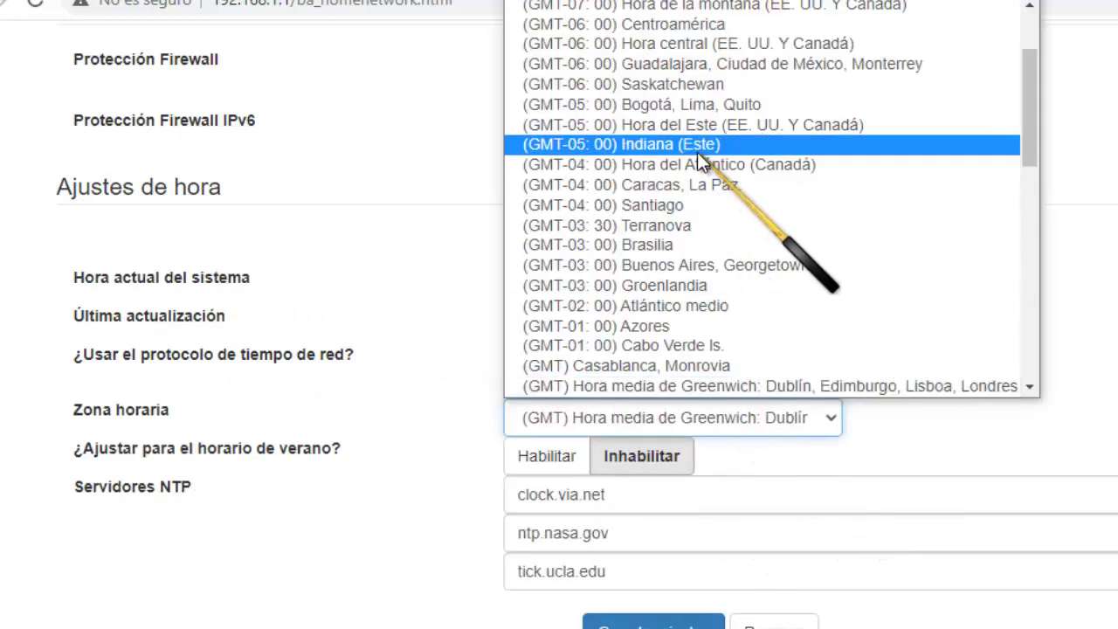
click(715, 104)
- Examine the connected Ethernet and wireless devices and look over the whole home network settings page
scroll(888, 412, down, 5)
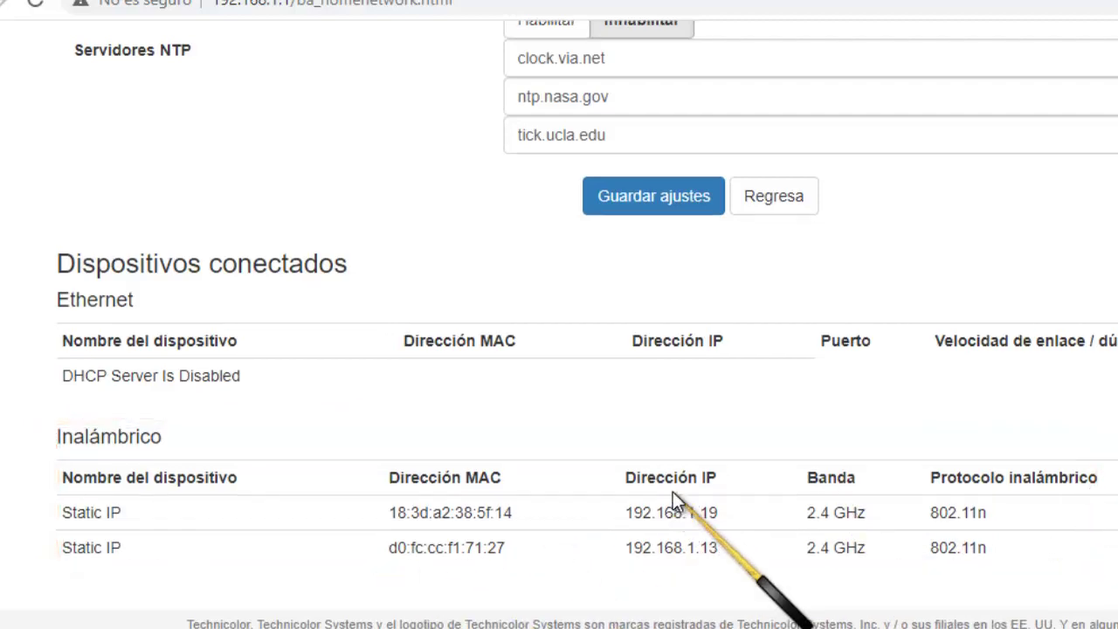
scroll(669, 512, up, 2)
scroll(669, 512, down, 1)
scroll(666, 511, up, 10)
scroll(666, 511, up, 1)
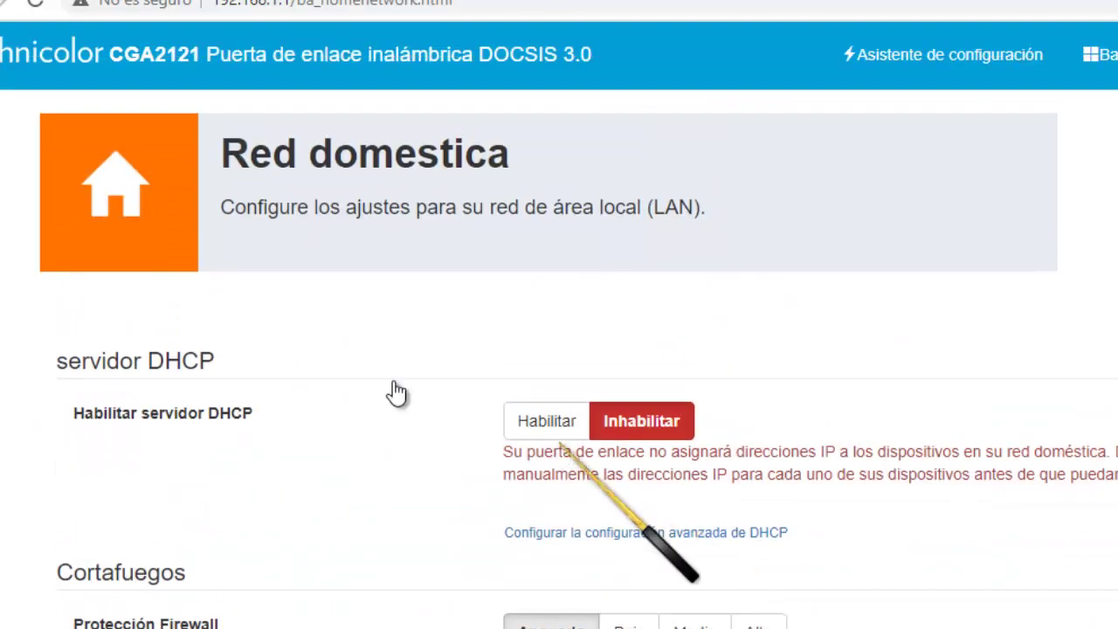
scroll(1086, 338, down, 15)
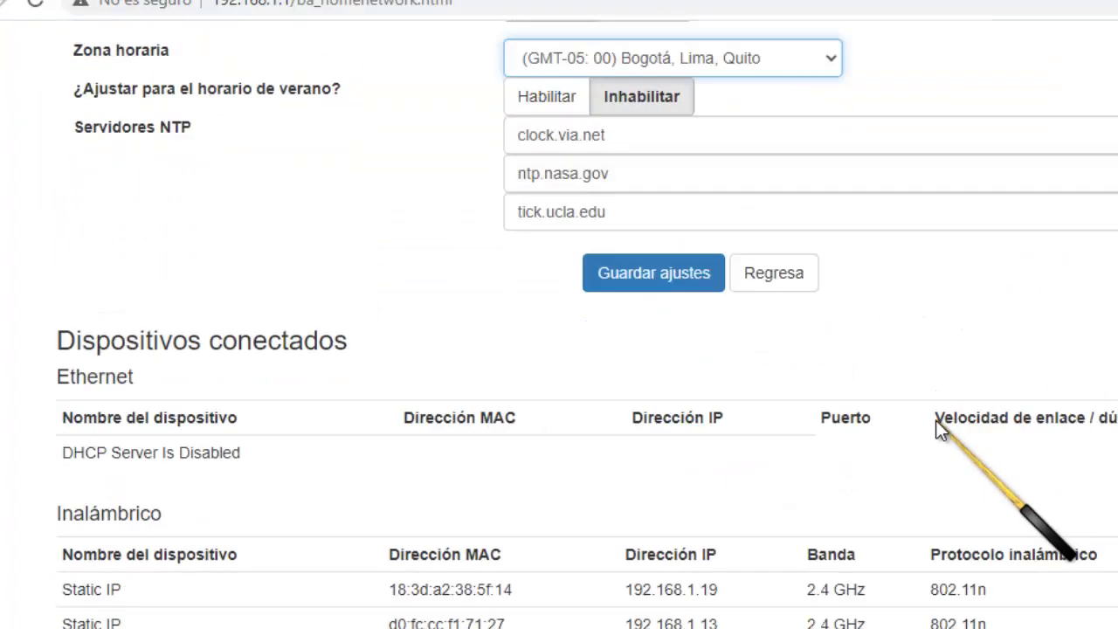
scroll(804, 510, up, 16)
scroll(821, 511, up, 2)
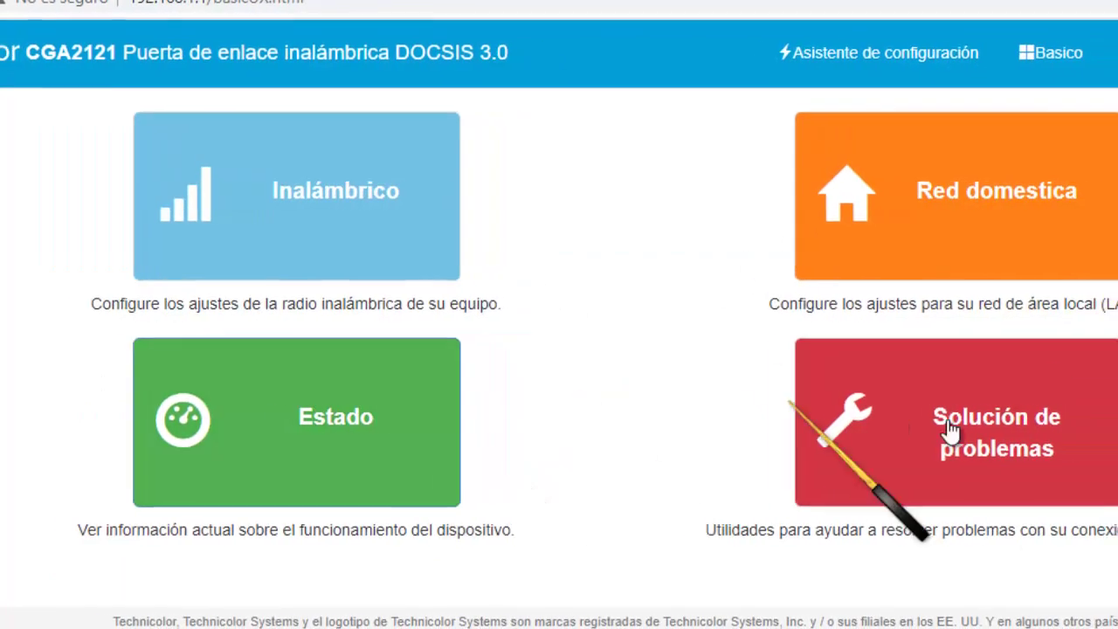
- Open Solución de problemas, run a ping test to 192.168.0.1 over RG-WAN, and look over the Traceroute settings
click(884, 447)
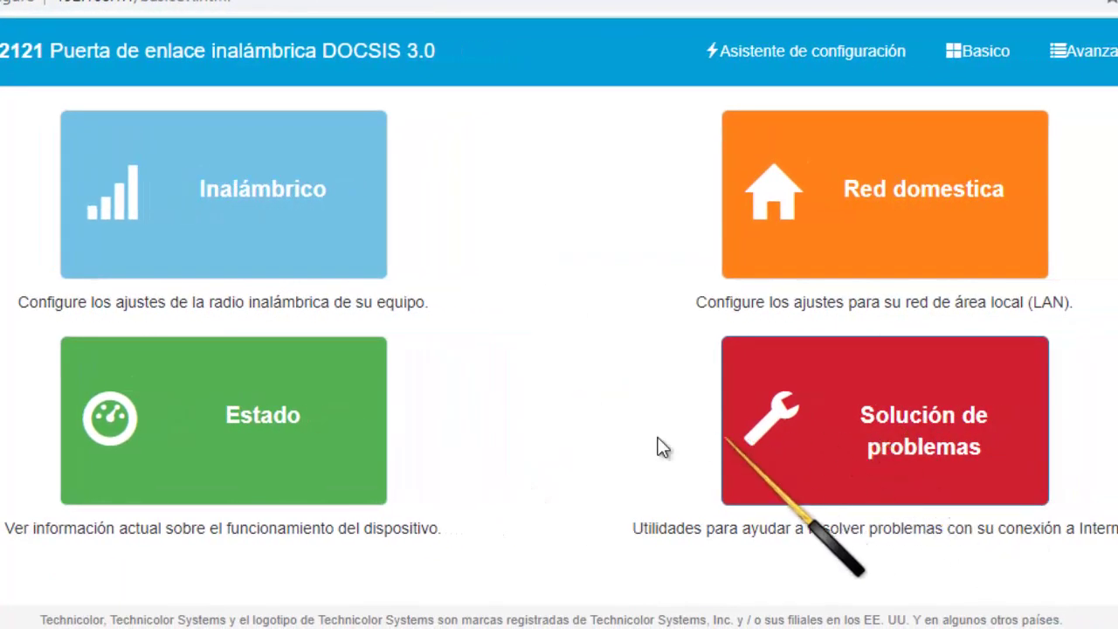
scroll(476, 336, down, 3)
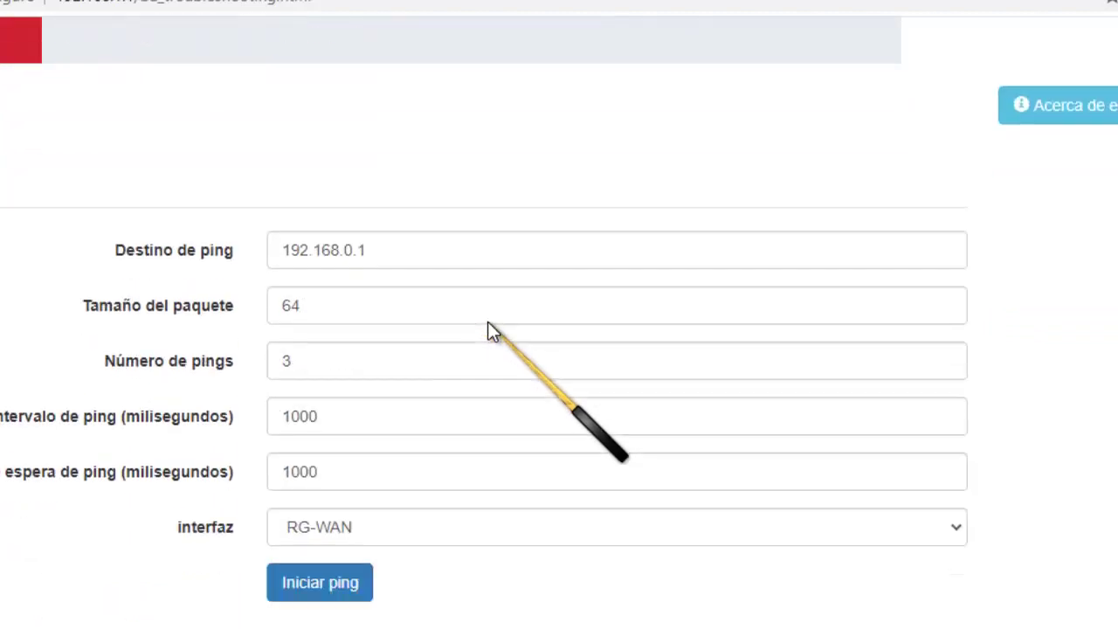
click(398, 229)
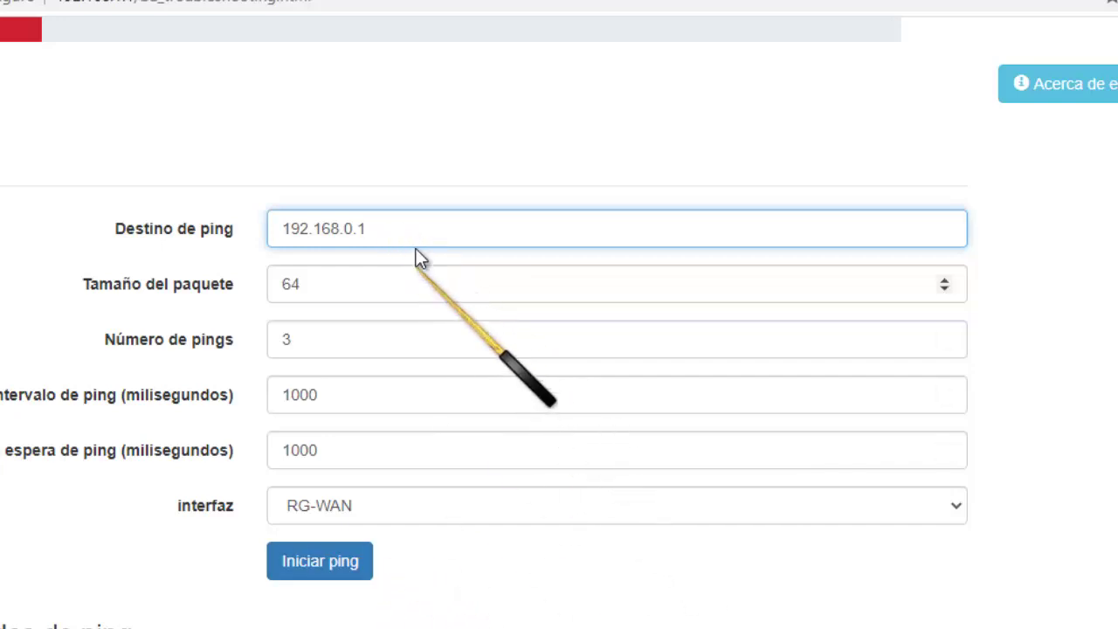
key(Return)
scroll(571, 326, down, 5)
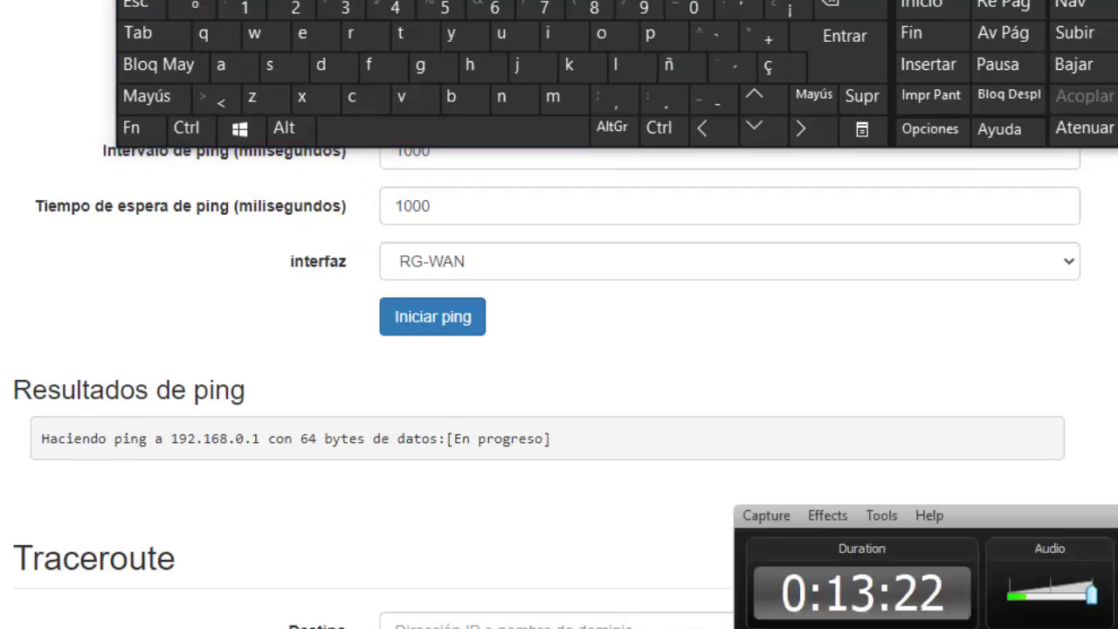
scroll(841, 606, down, 5)
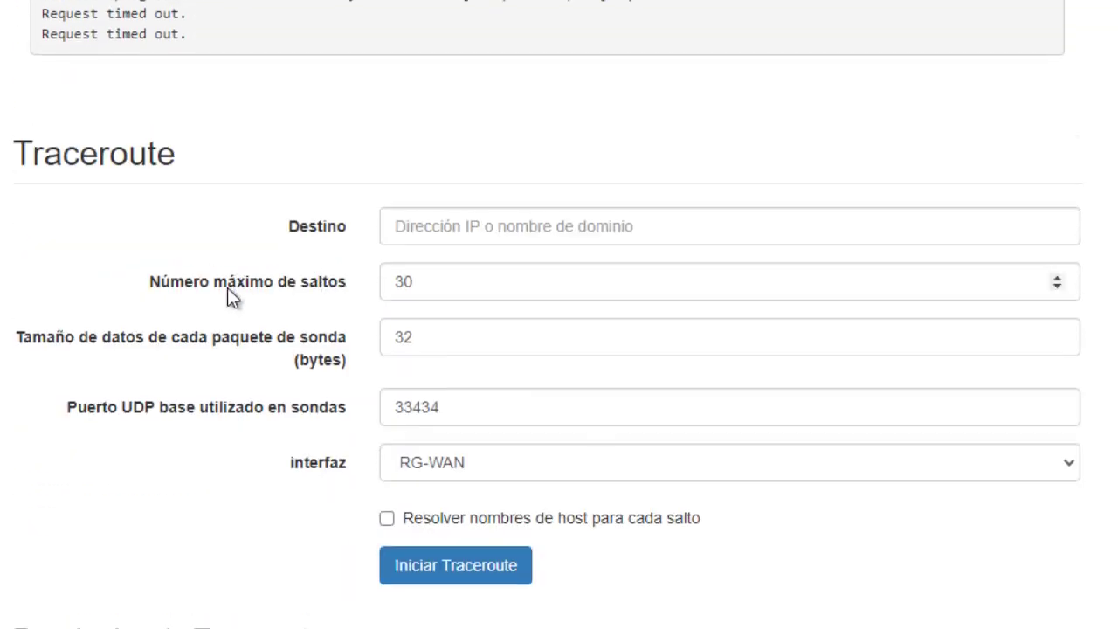
click(522, 231)
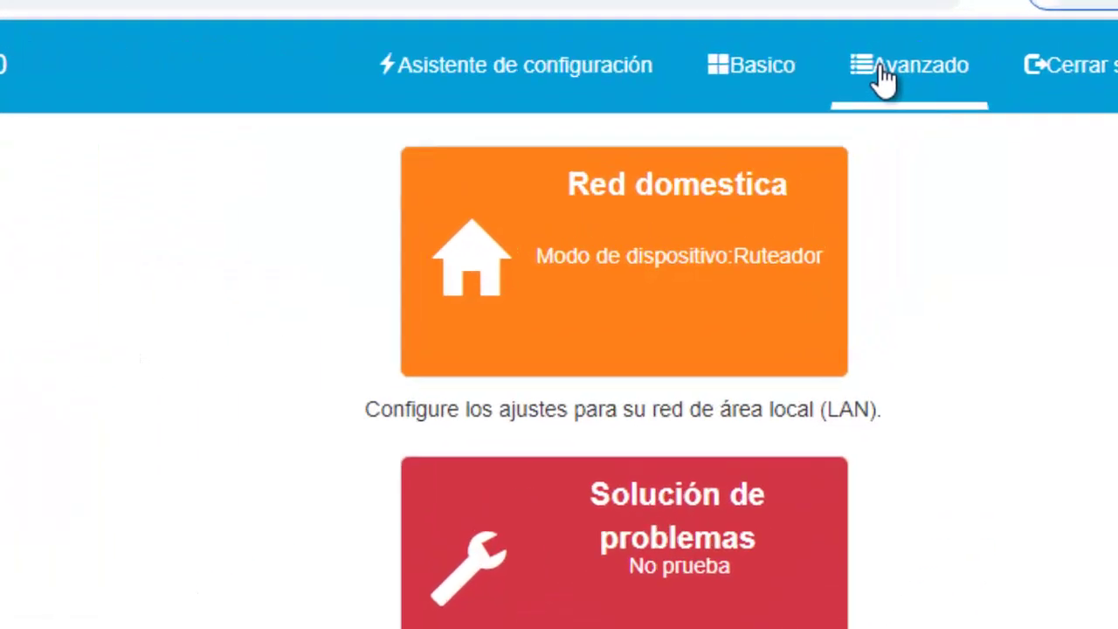
- Open the advanced WAN settings, try the Puente device mode, and set it back to Ruteador
click(957, 50)
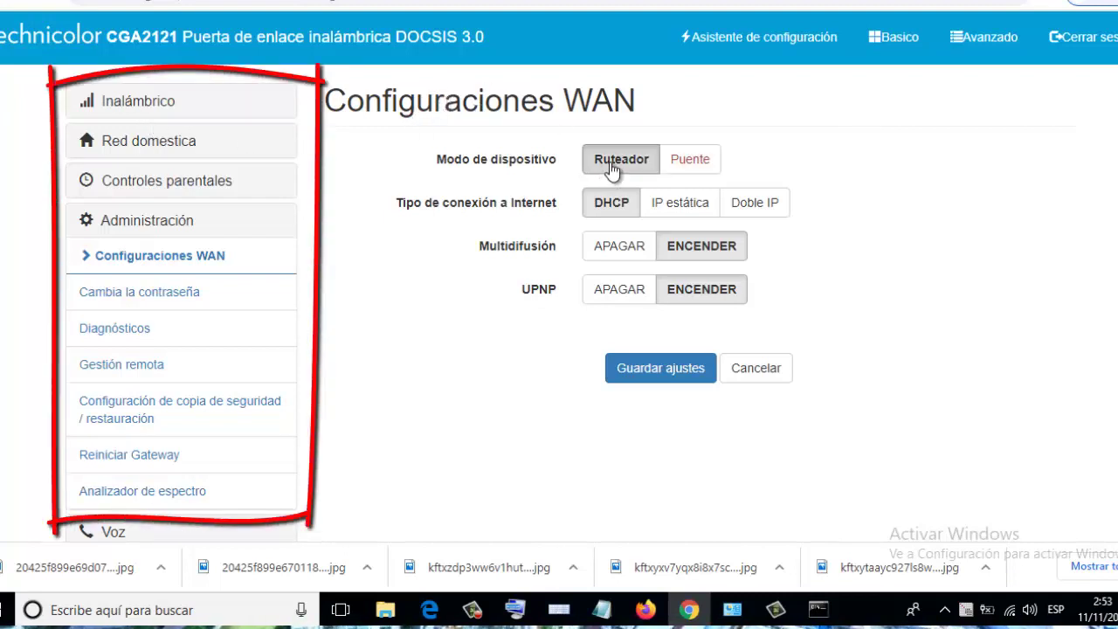
click(686, 160)
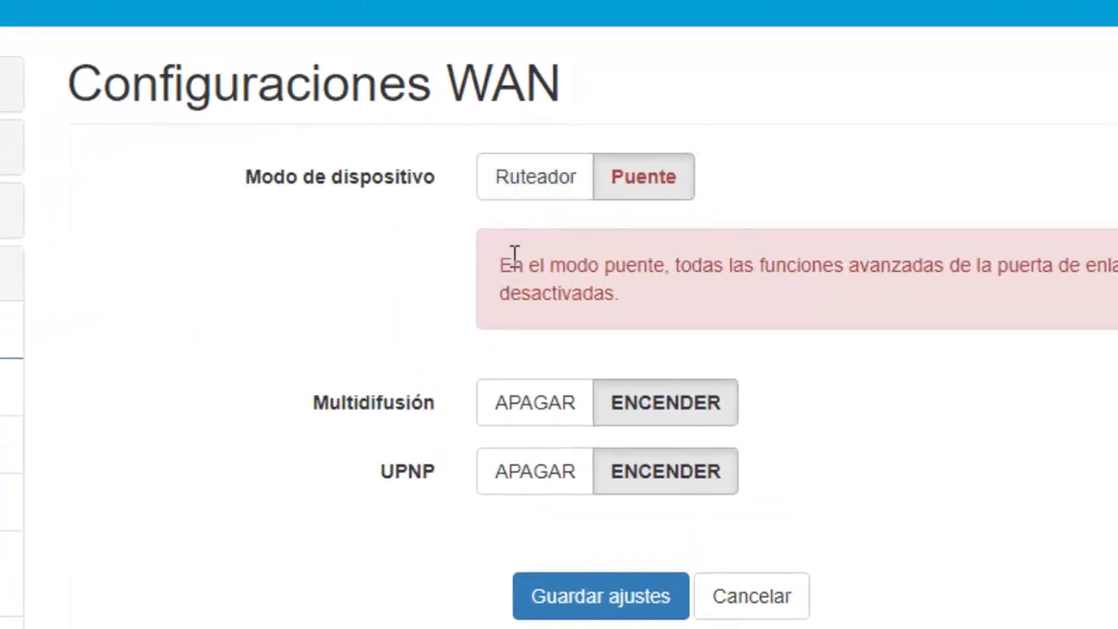
click(544, 177)
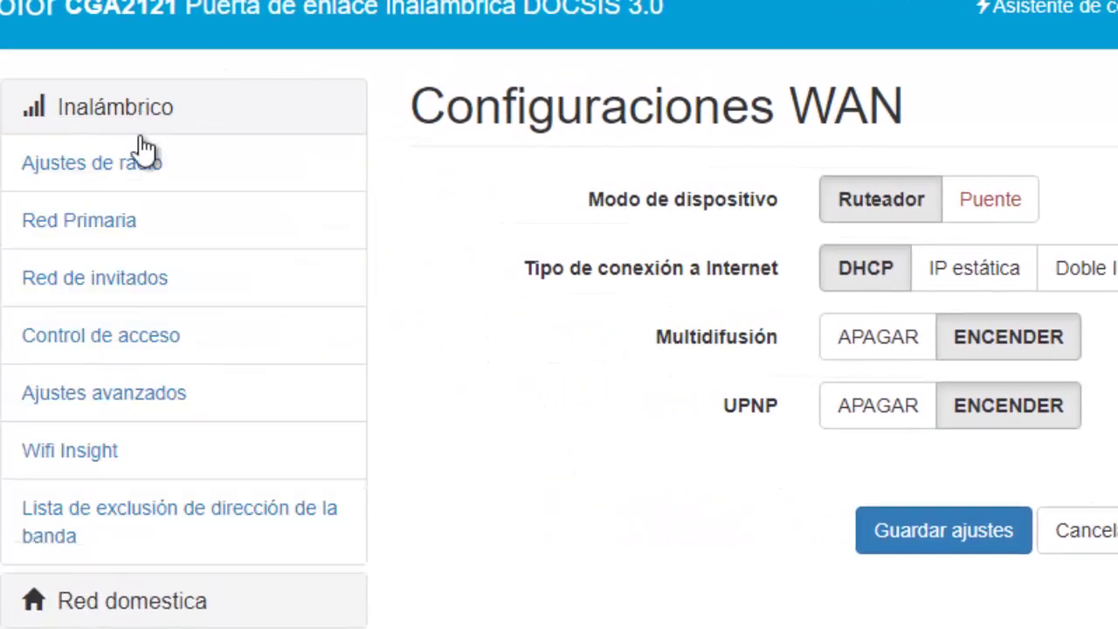
- Open the Ajustes de radio page and examine the 2.4 GHz network mode and bandwidth options
click(98, 175)
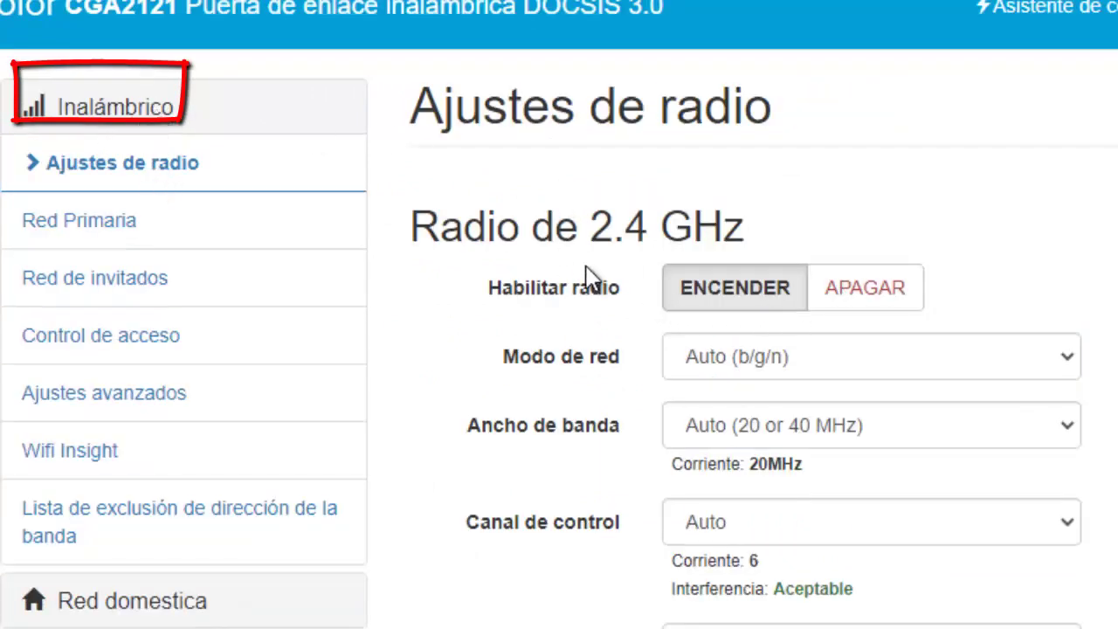
scroll(562, 270, down, 2)
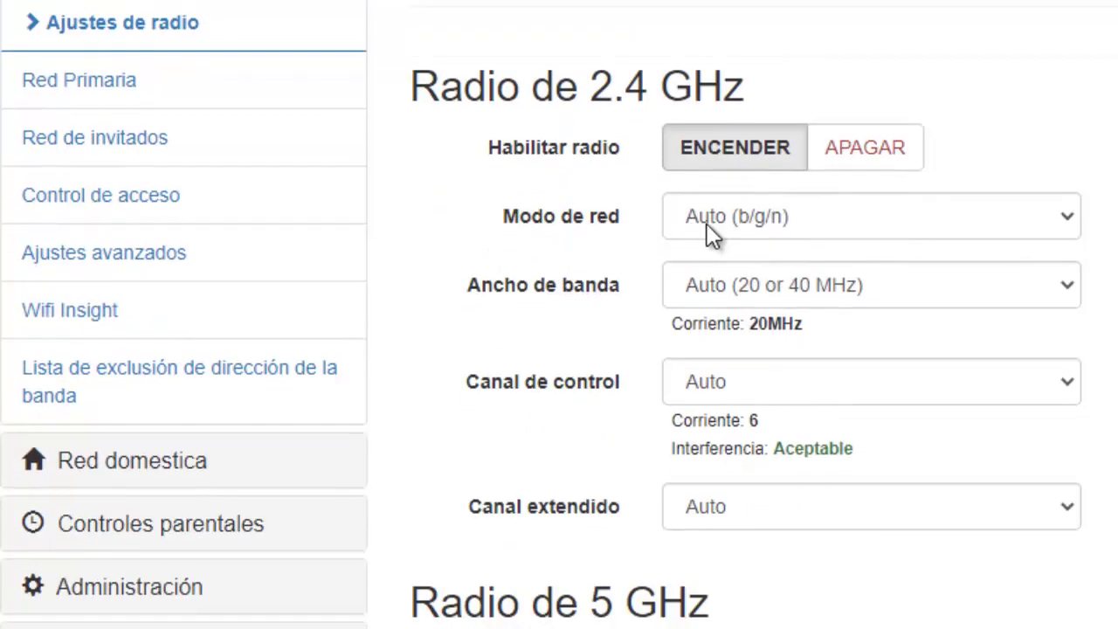
click(795, 231)
click(801, 295)
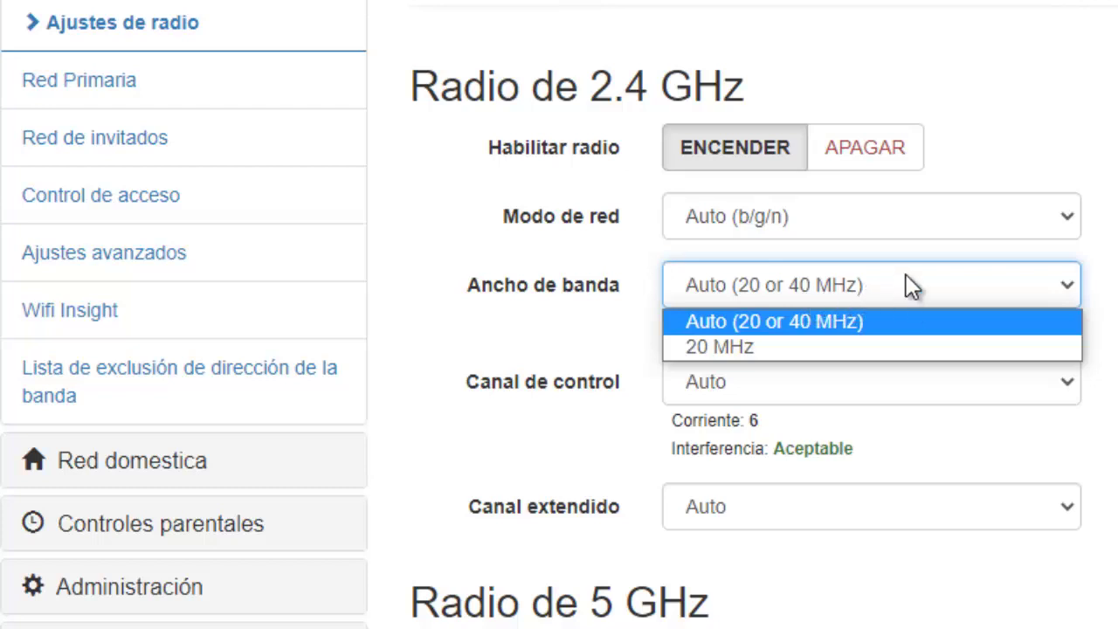
click(999, 113)
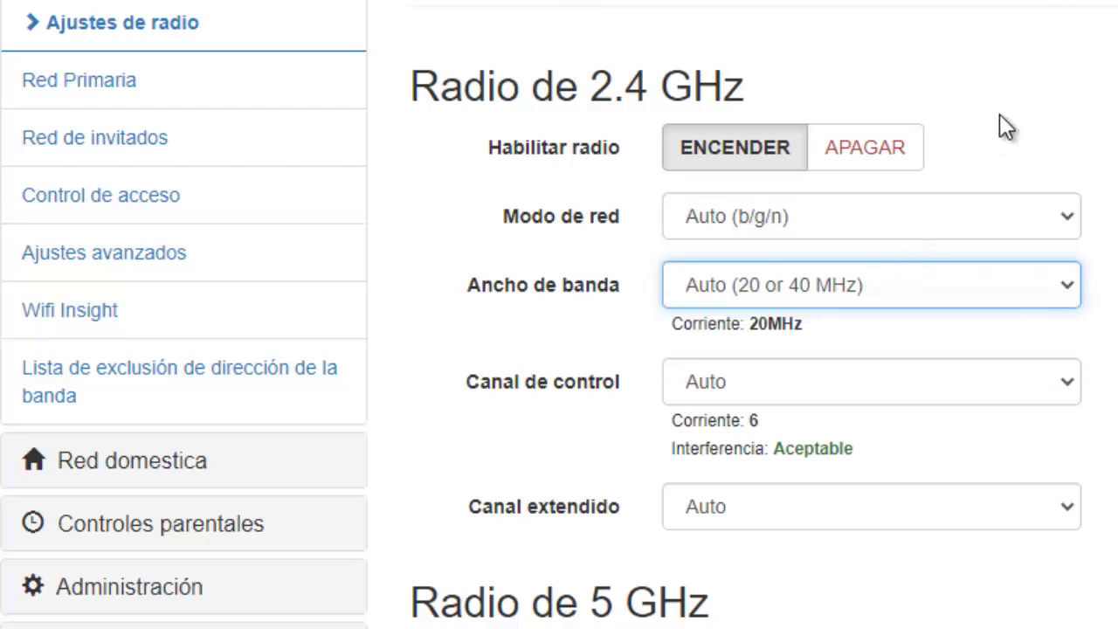
click(841, 297)
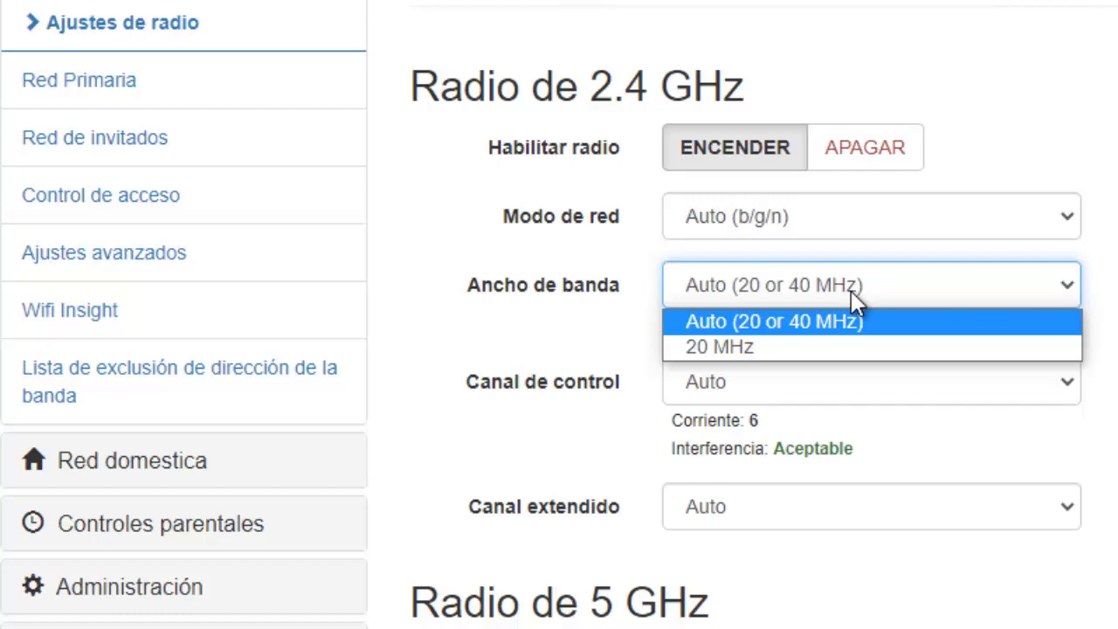
click(851, 294)
scroll(872, 363, down, 3)
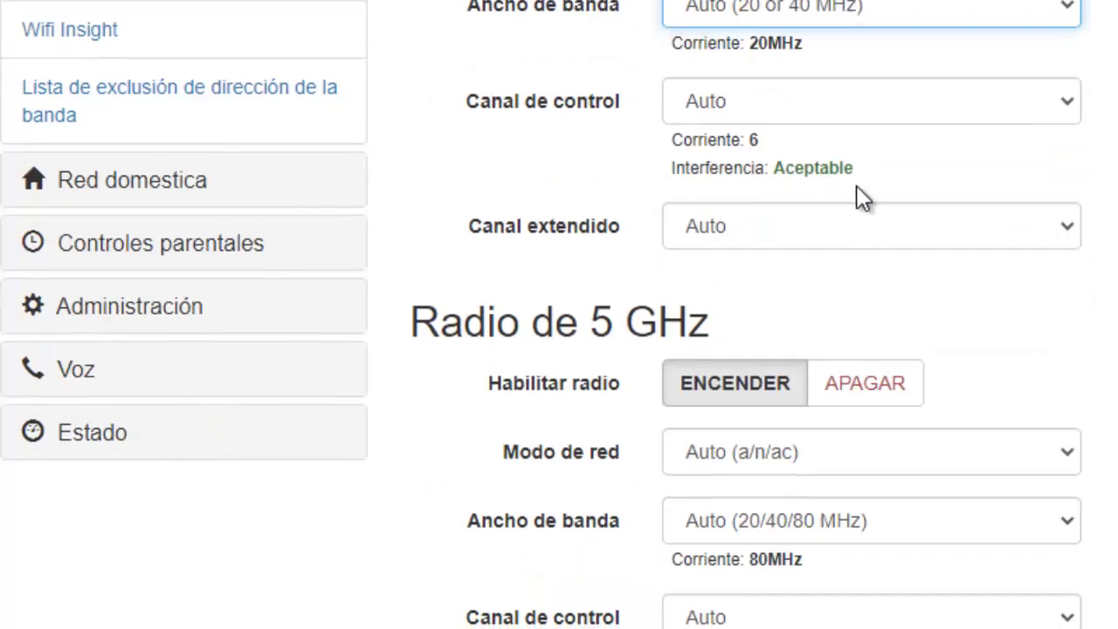
- Set the 2.4 GHz control channel to 11 and check the extended channel and 5 GHz network mode options
click(843, 105)
click(748, 413)
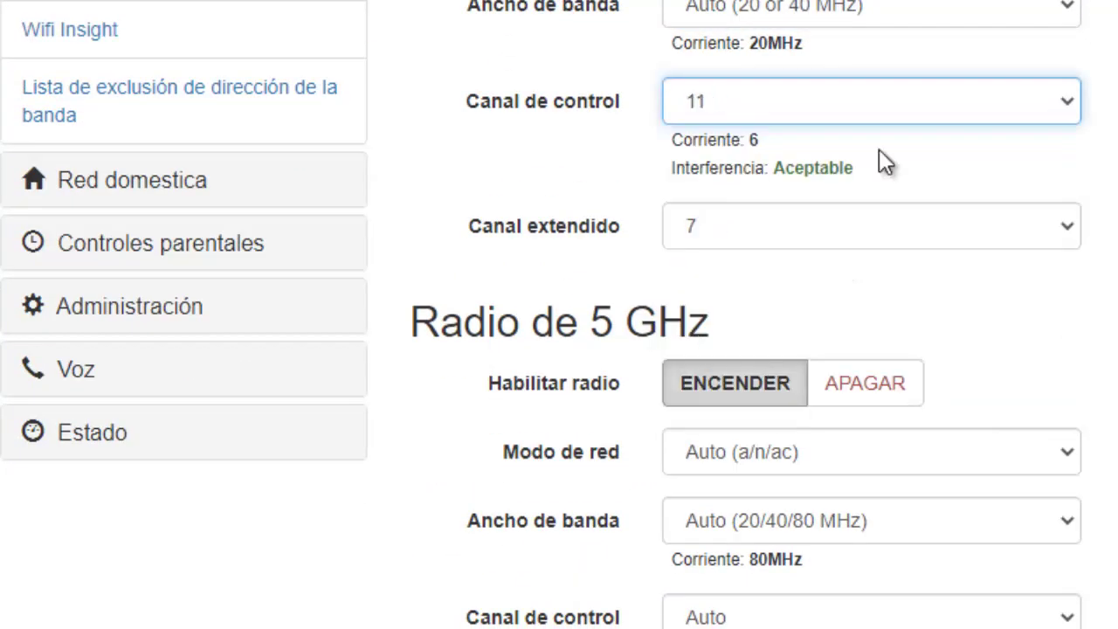
click(946, 229)
click(945, 232)
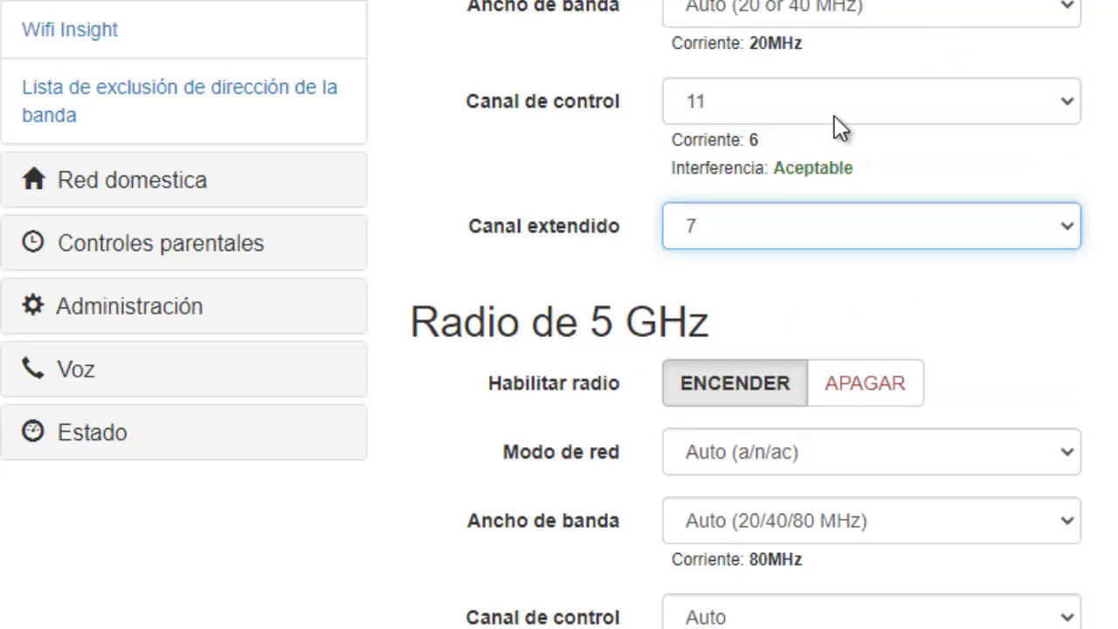
scroll(821, 229, down, 2)
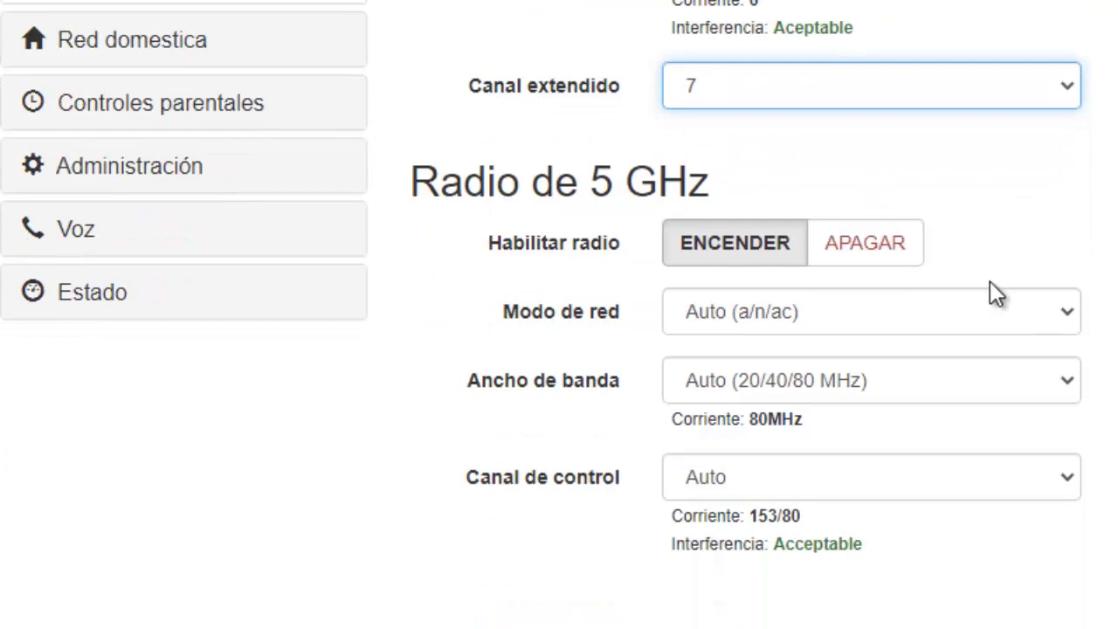
click(784, 323)
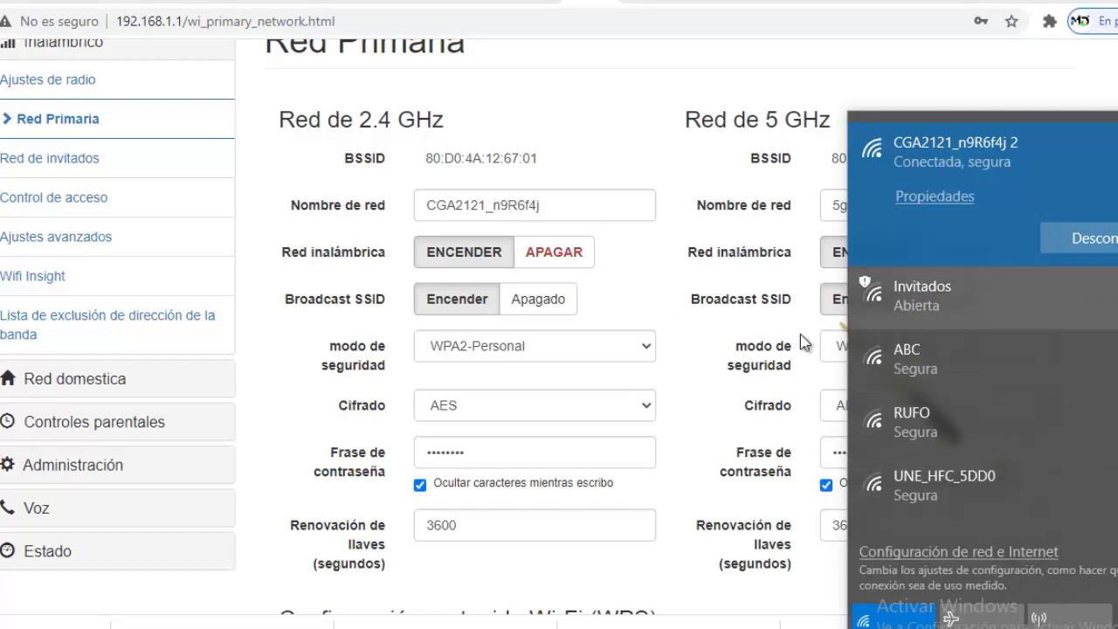
- Examine the 2.4 GHz network name, security mode options and passphrase settings on the Red Primaria page
click(587, 174)
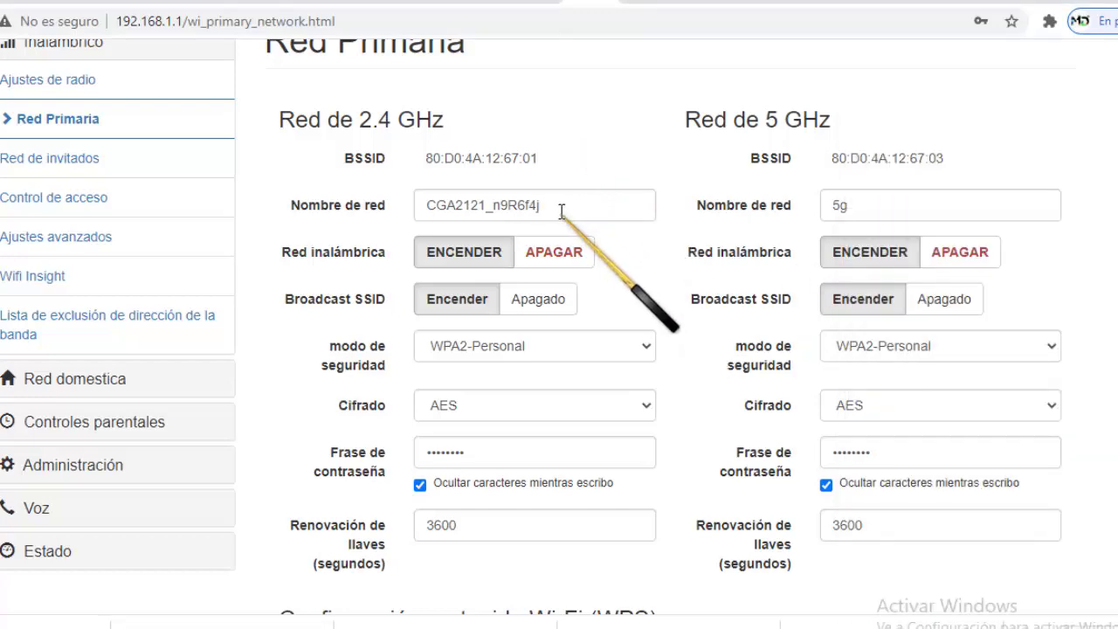
click(532, 209)
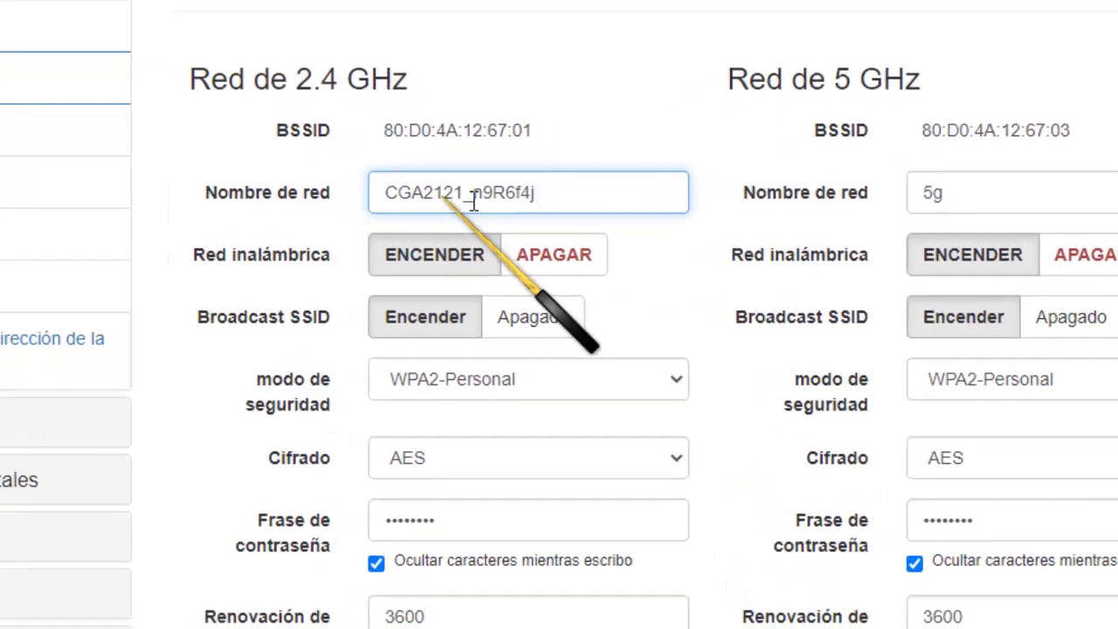
scroll(442, 372, down, 2)
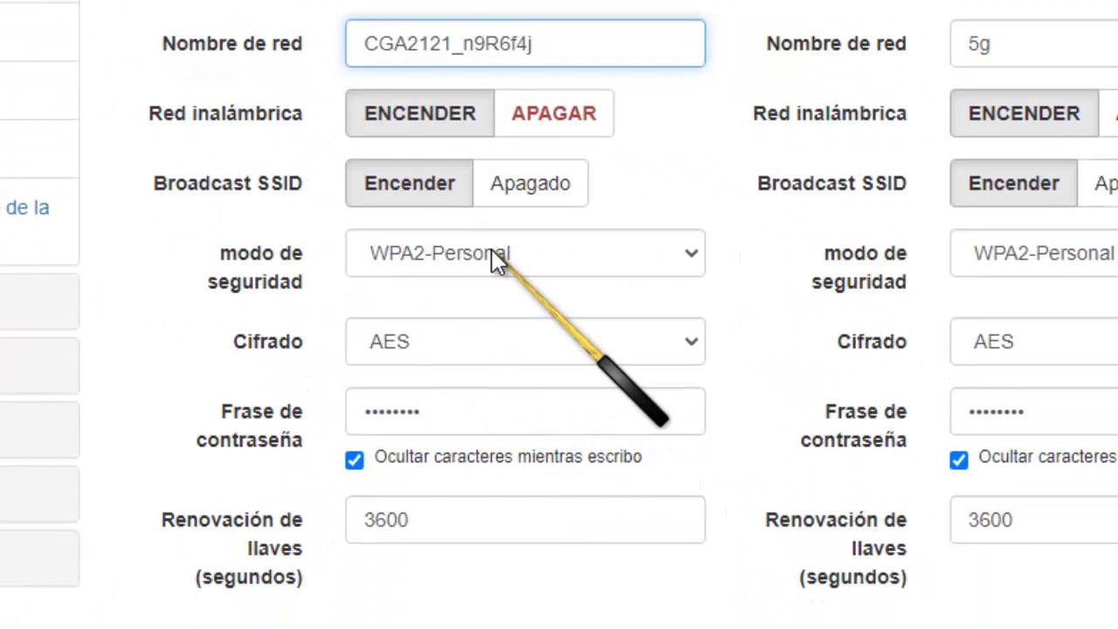
click(491, 251)
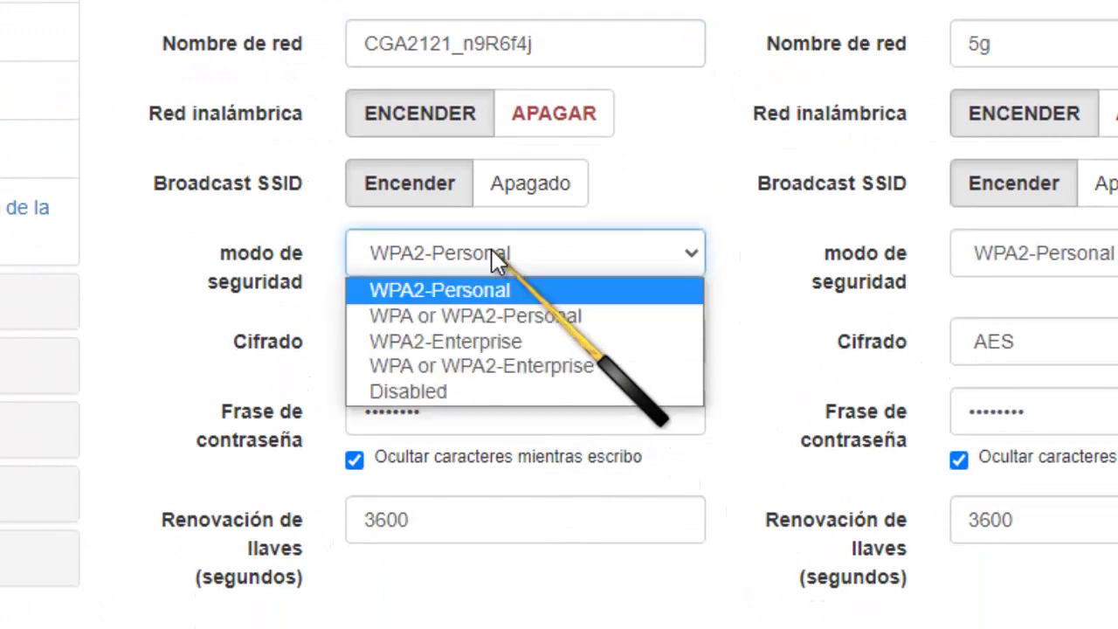
click(492, 251)
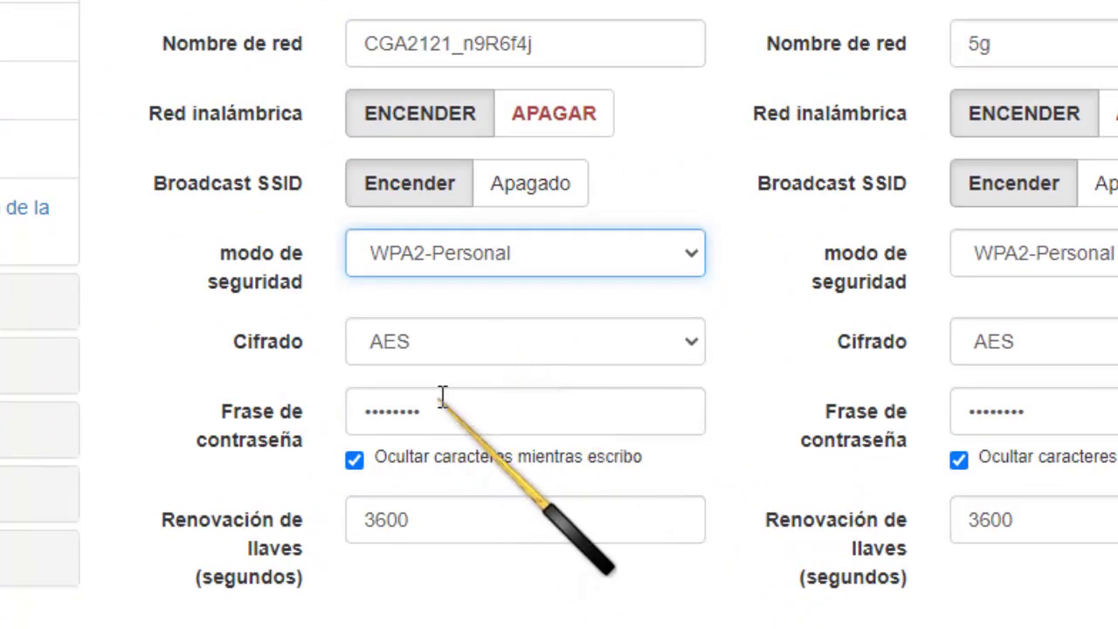
scroll(499, 462, down, 2)
scroll(497, 428, down, 2)
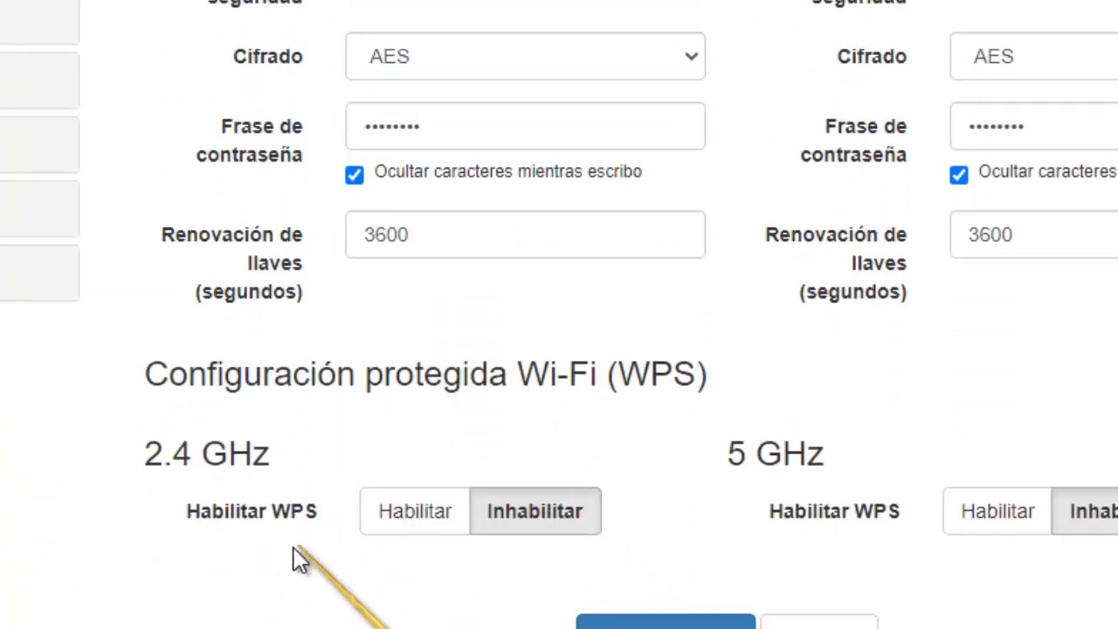
- Try enabling WPS for the 2.4 GHz network, review its pairing options, and set it back to Inhabilitar
click(399, 519)
scroll(387, 357, down, 4)
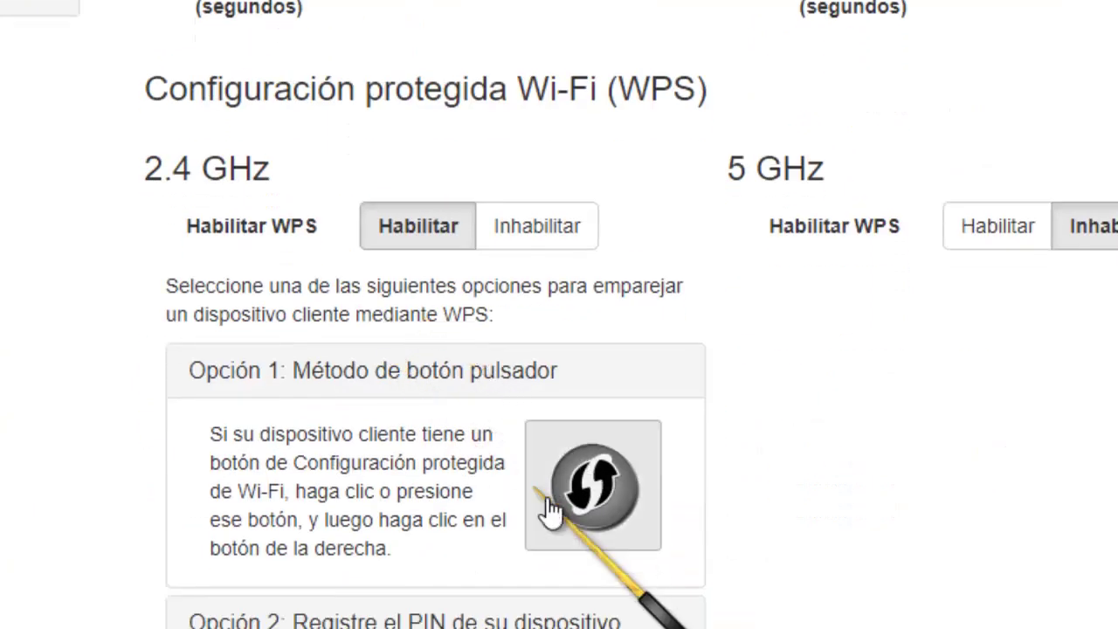
scroll(812, 575, down, 2)
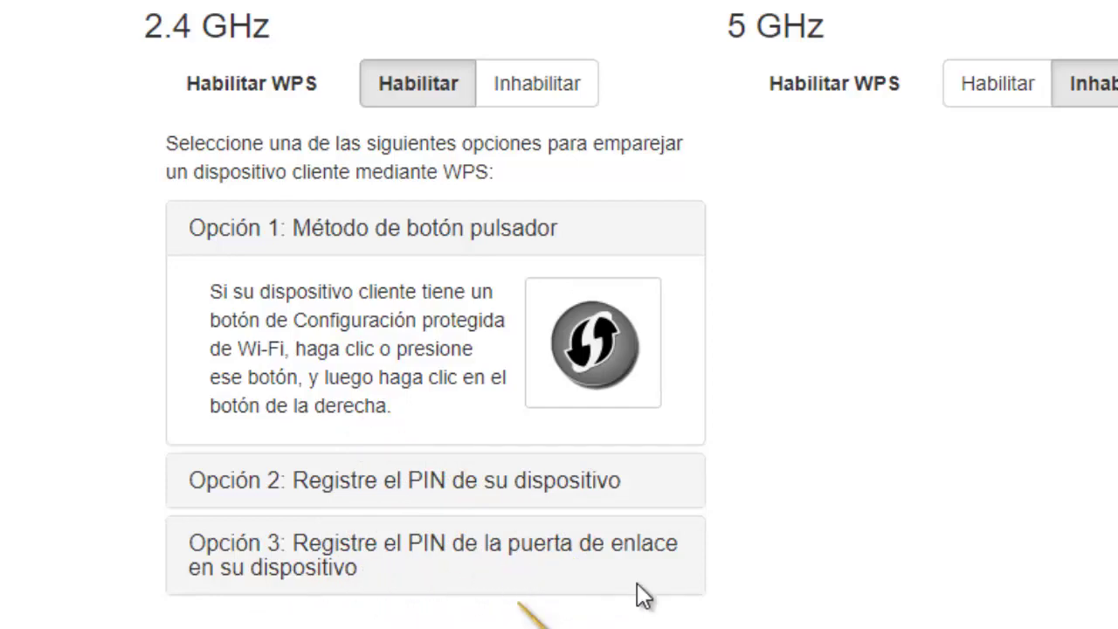
scroll(783, 495, up, 3)
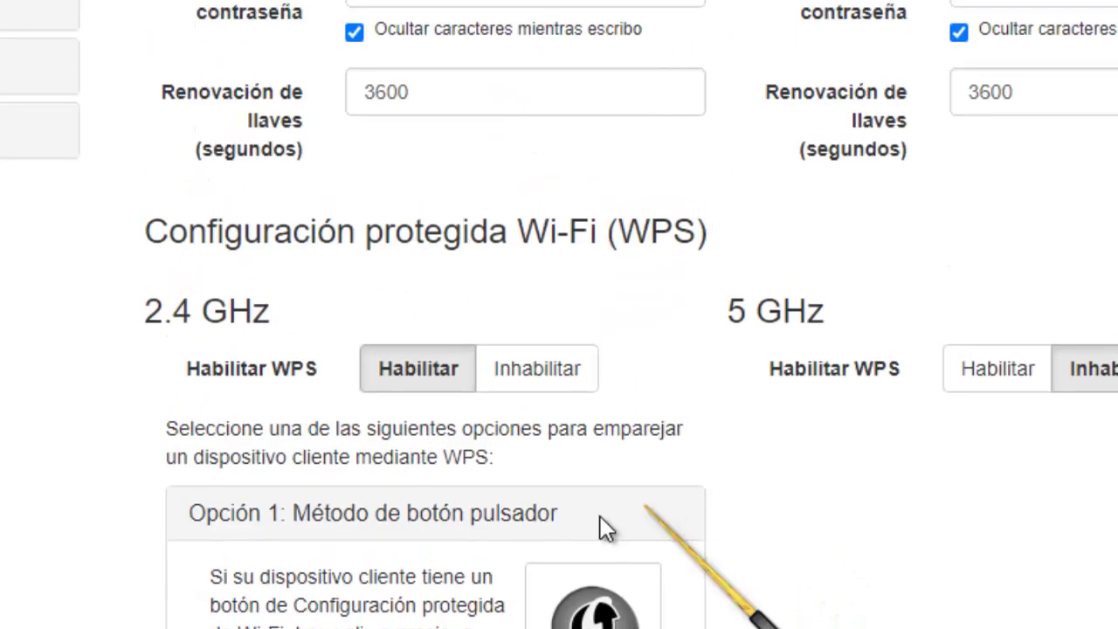
click(537, 365)
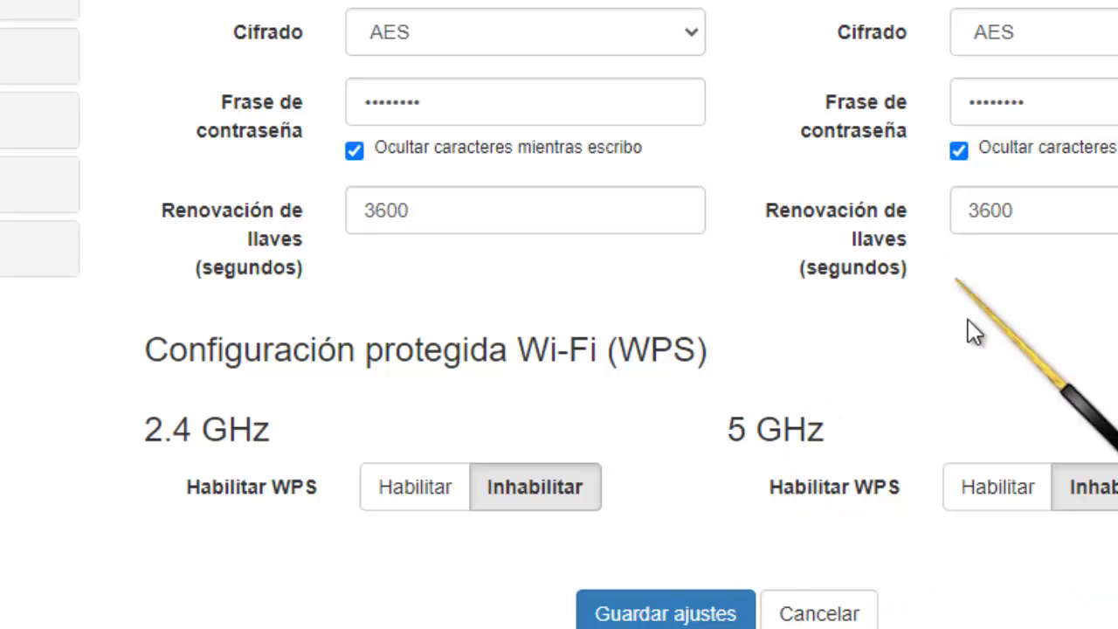
scroll(969, 322, up, 5)
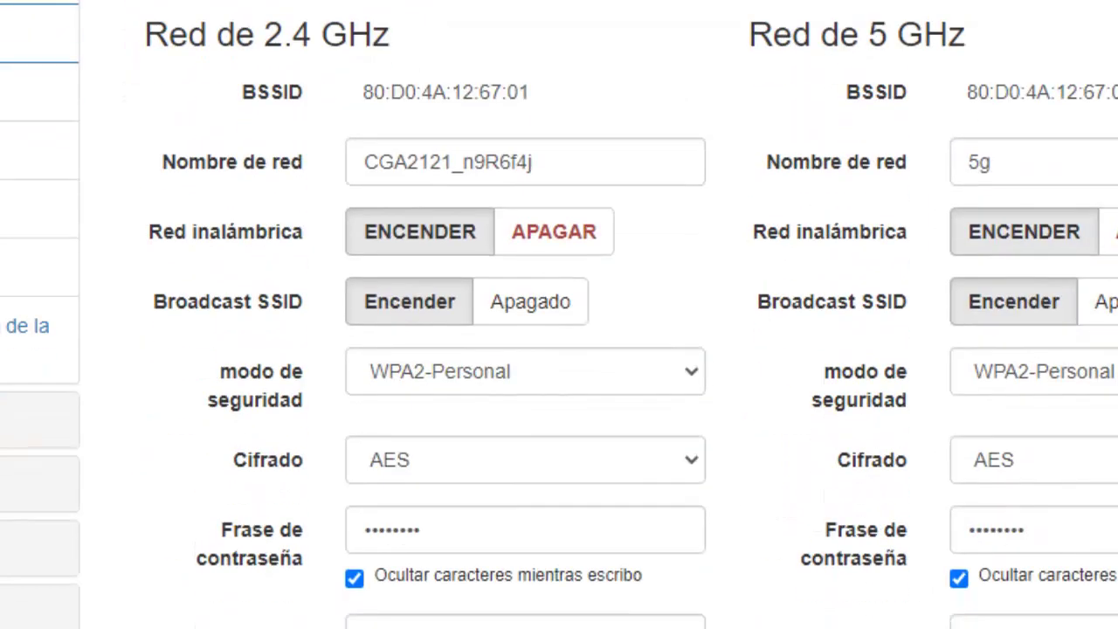
- Examine the Red de invitados settings, including the selectable guest networks, network name and security mode options
scroll(197, 239, up, 2)
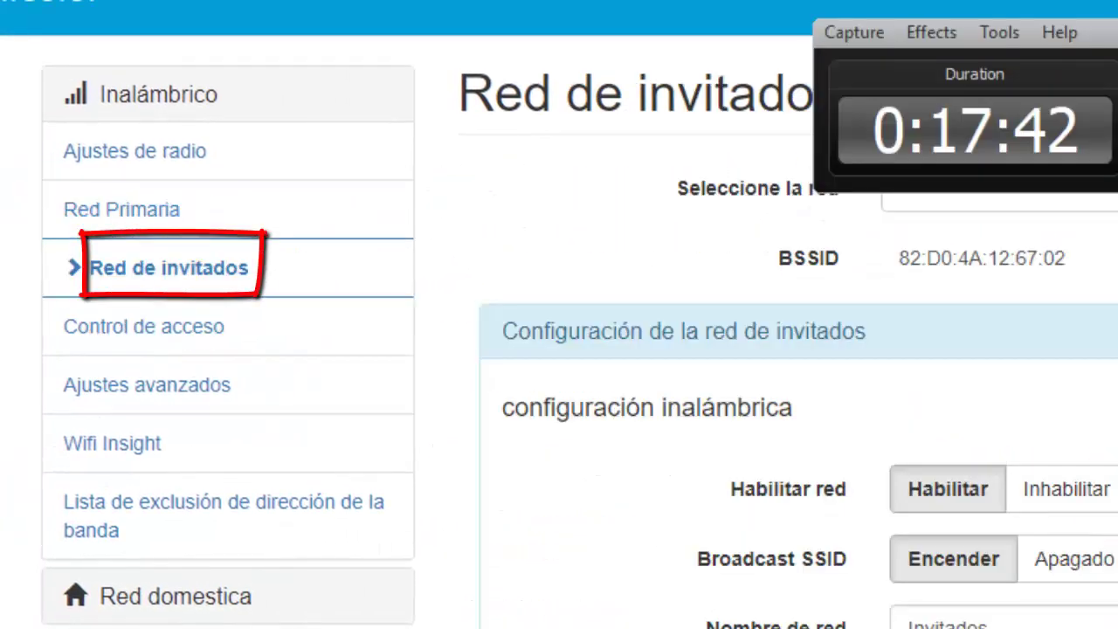
click(905, 185)
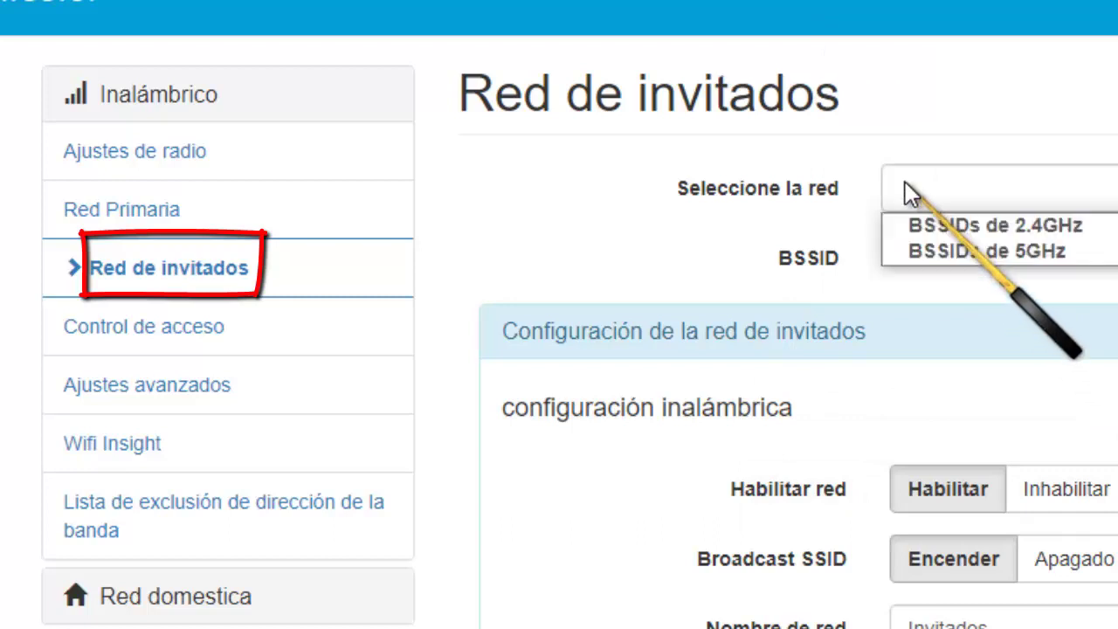
click(905, 183)
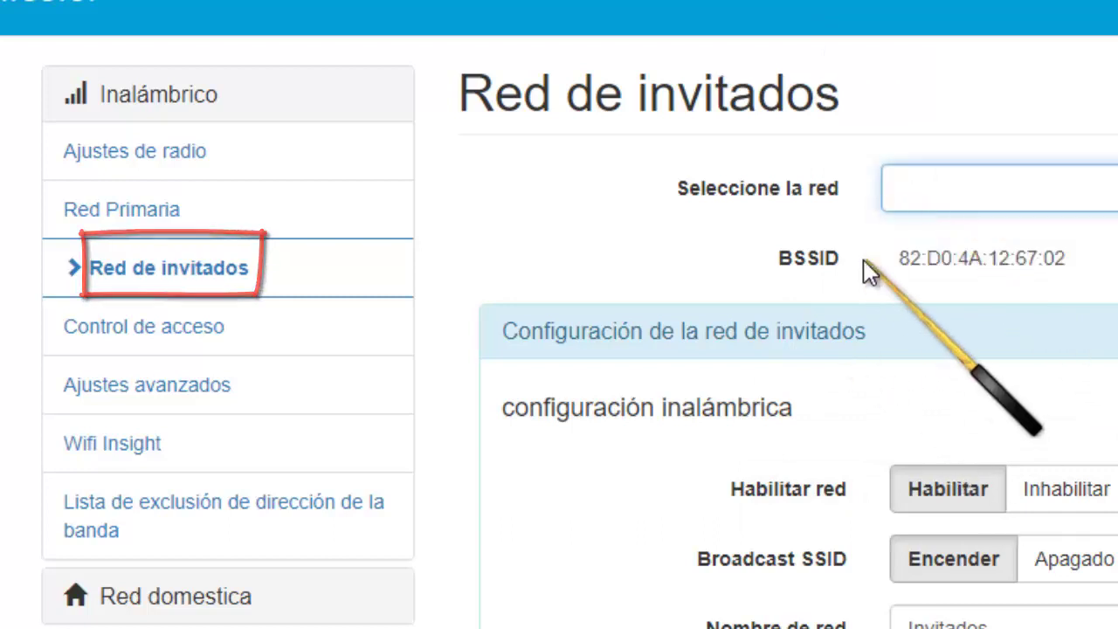
scroll(844, 309, down, 2)
scroll(831, 314, down, 2)
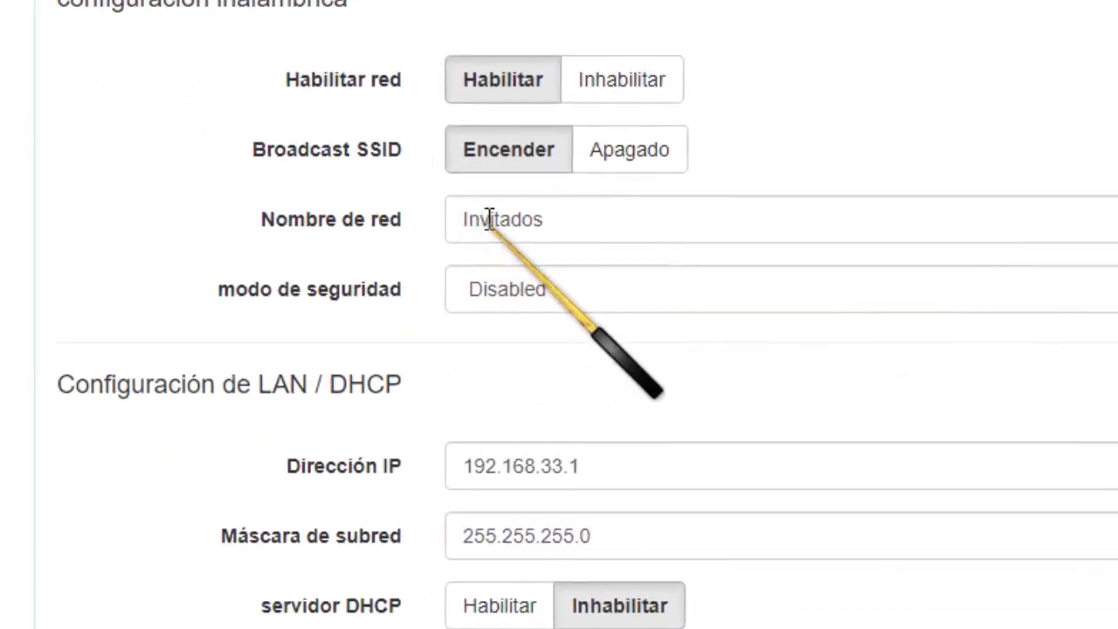
click(543, 298)
click(544, 322)
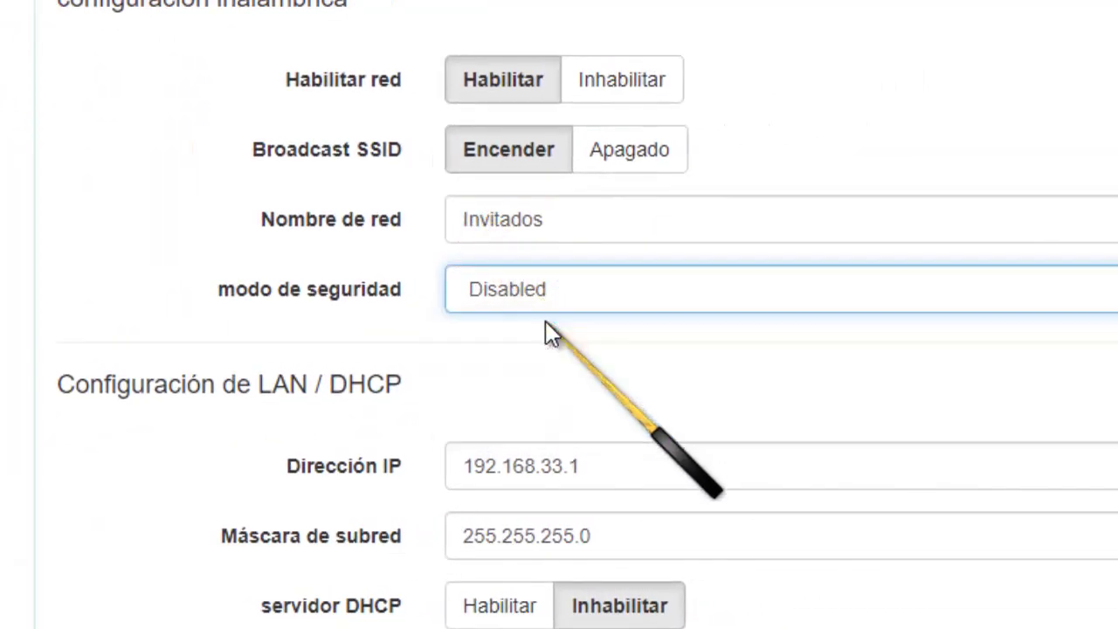
- Set the Invitados guest network's security mode to WPA2-Personal with AES encryption
click(497, 363)
click(495, 354)
scroll(495, 355, down, 2)
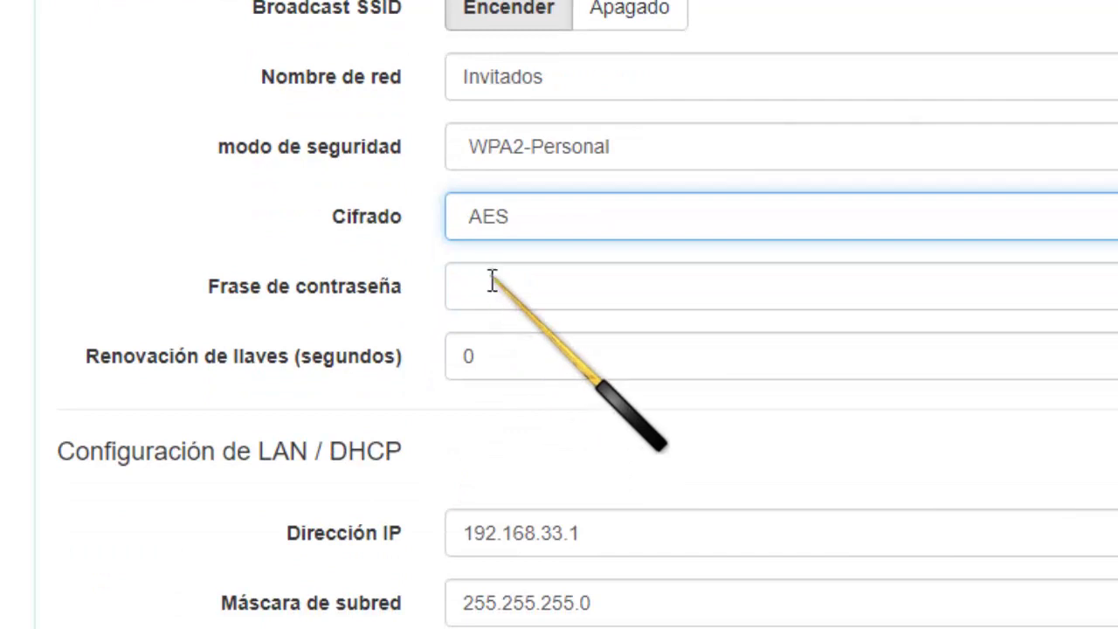
- Try enabling the guest network's DHCP server under Configuración de LAN / DHCP, and set it back to Inhabilitar
scroll(493, 350, down, 4)
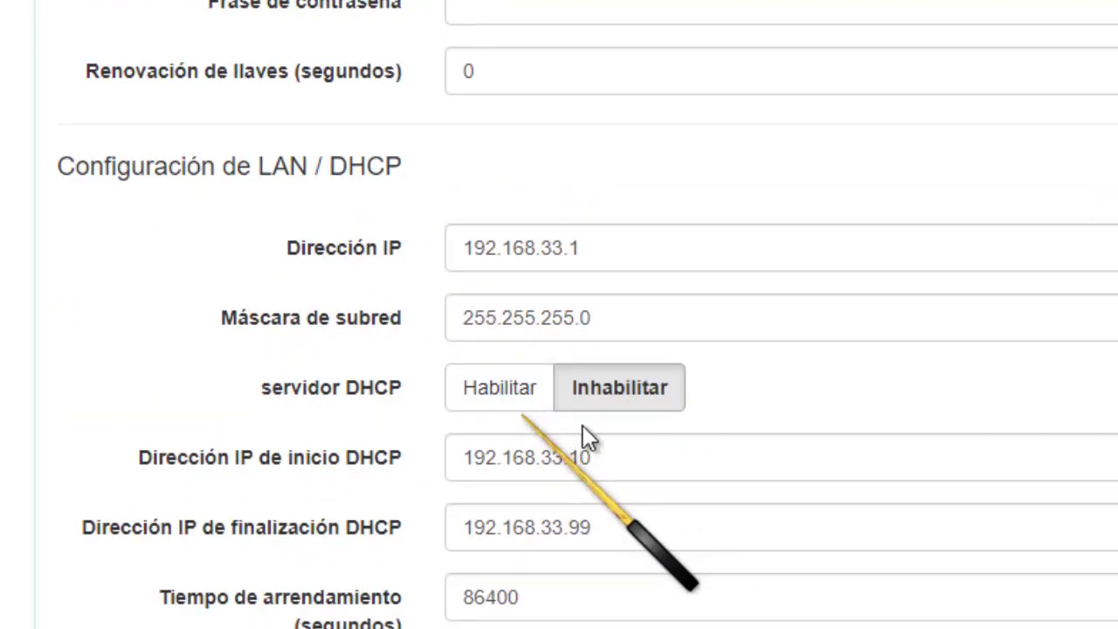
click(491, 395)
click(604, 397)
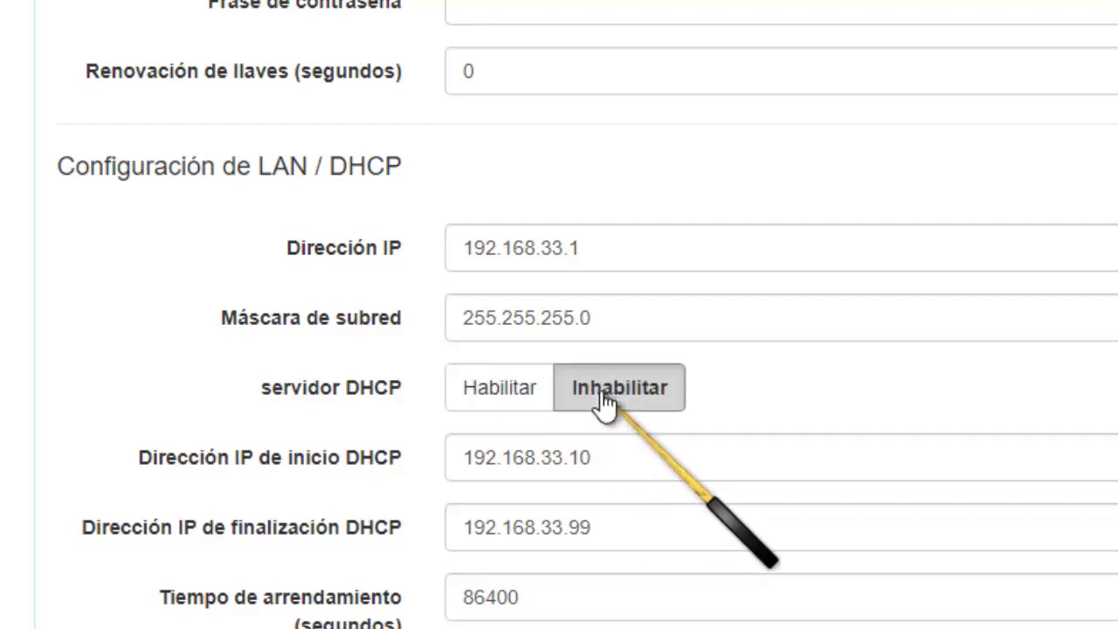
scroll(637, 442, down, 2)
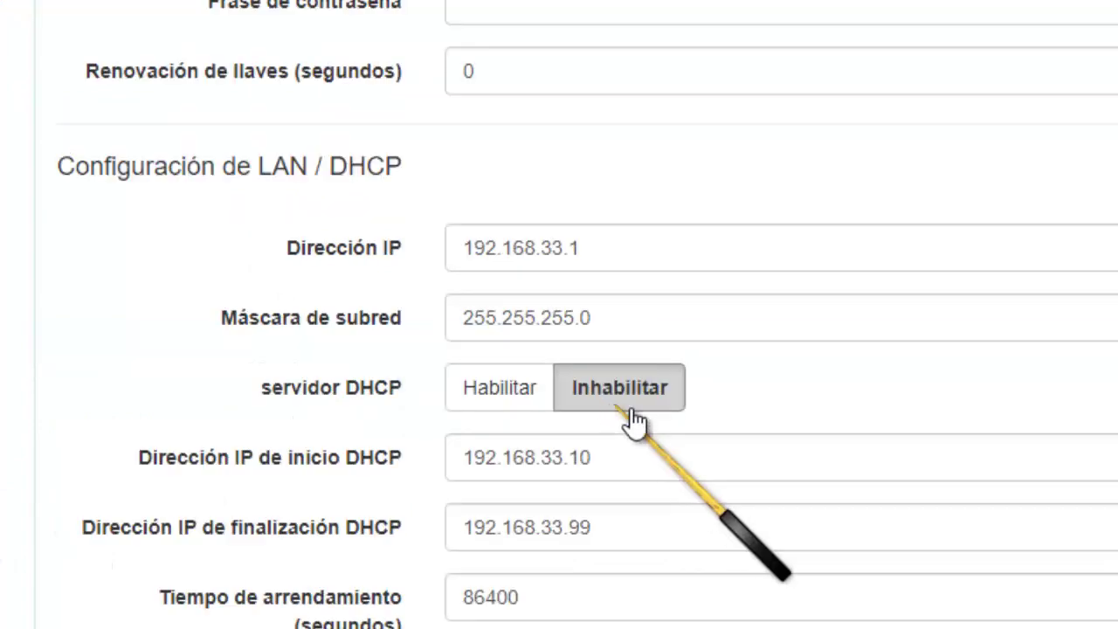
scroll(619, 529, up, 10)
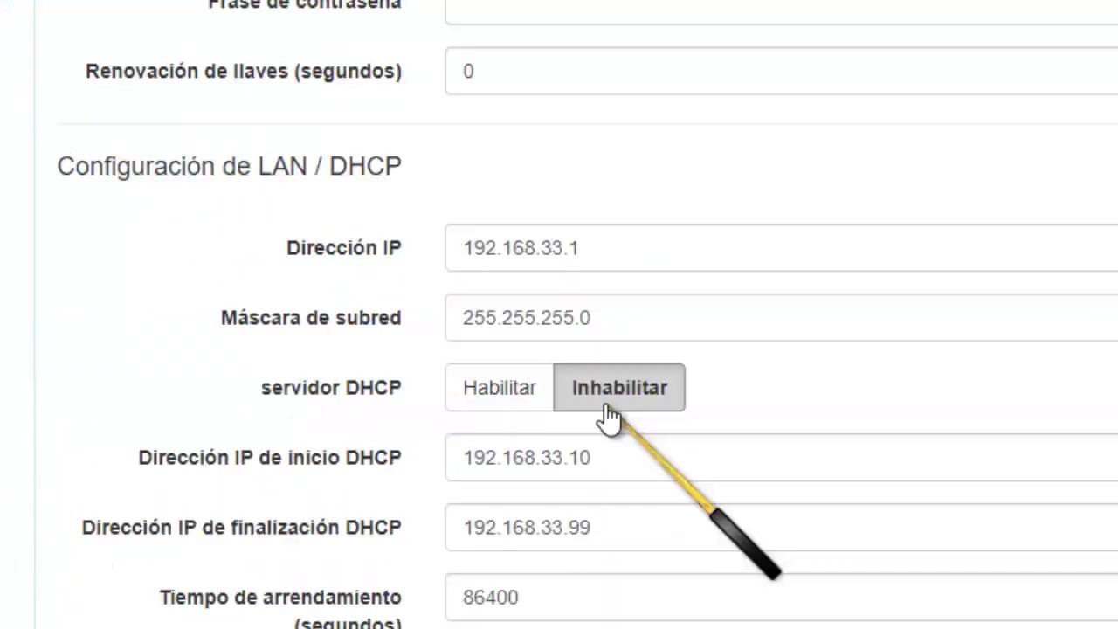
scroll(559, 437, up, 5)
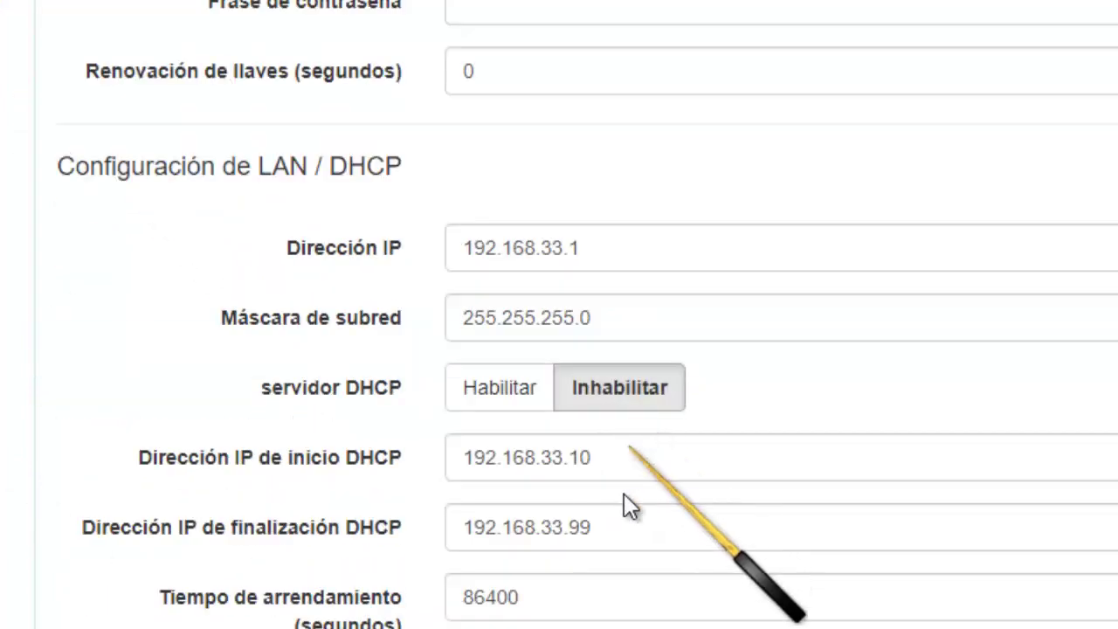
- Review the device filter table on the Control de acceso page and set the access control mode to block the listed devices
scroll(601, 481, up, 10)
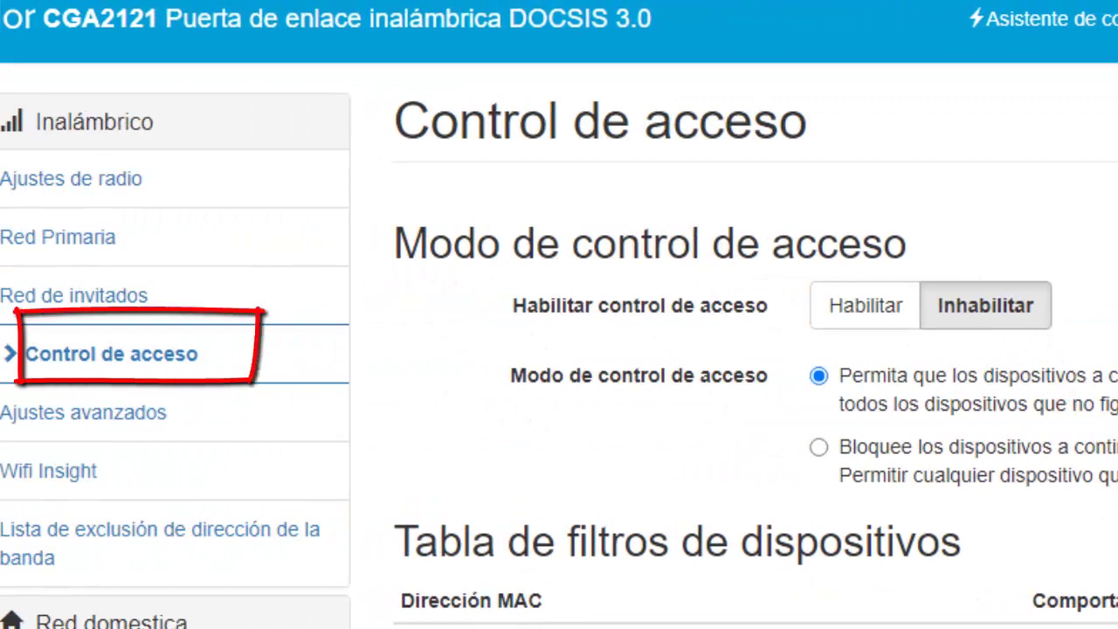
scroll(559, 349, down, 2)
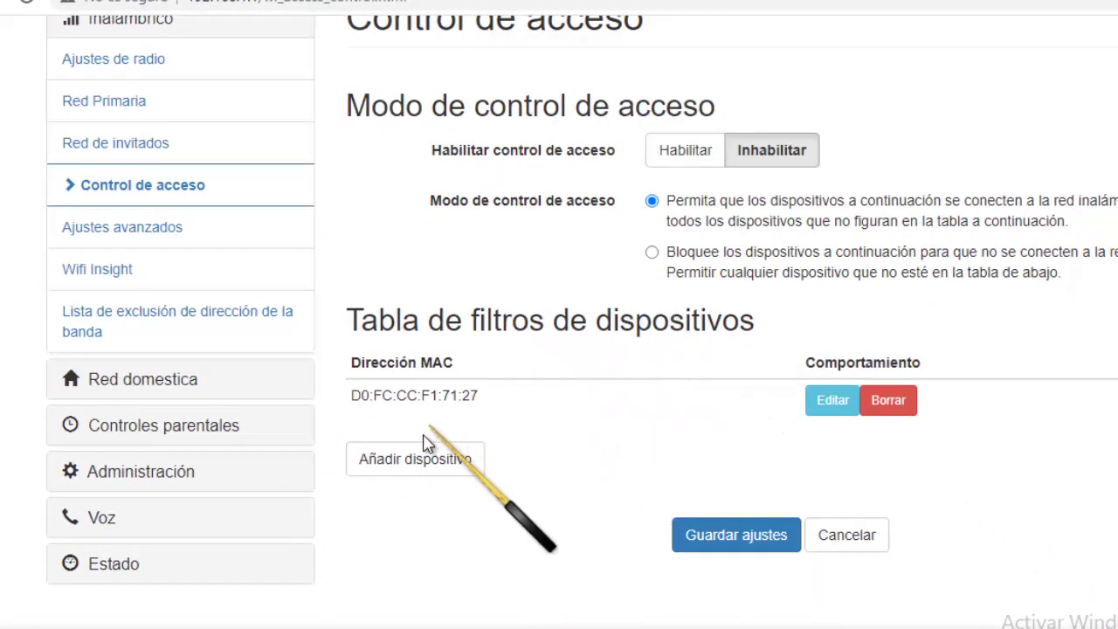
drag(476, 395, 365, 389)
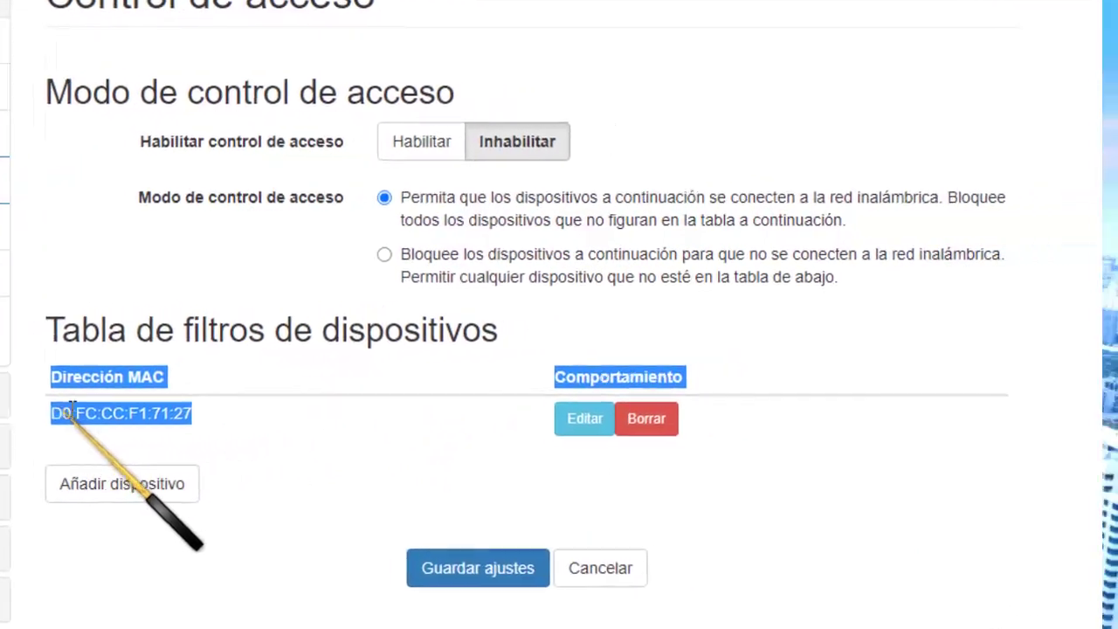
click(121, 421)
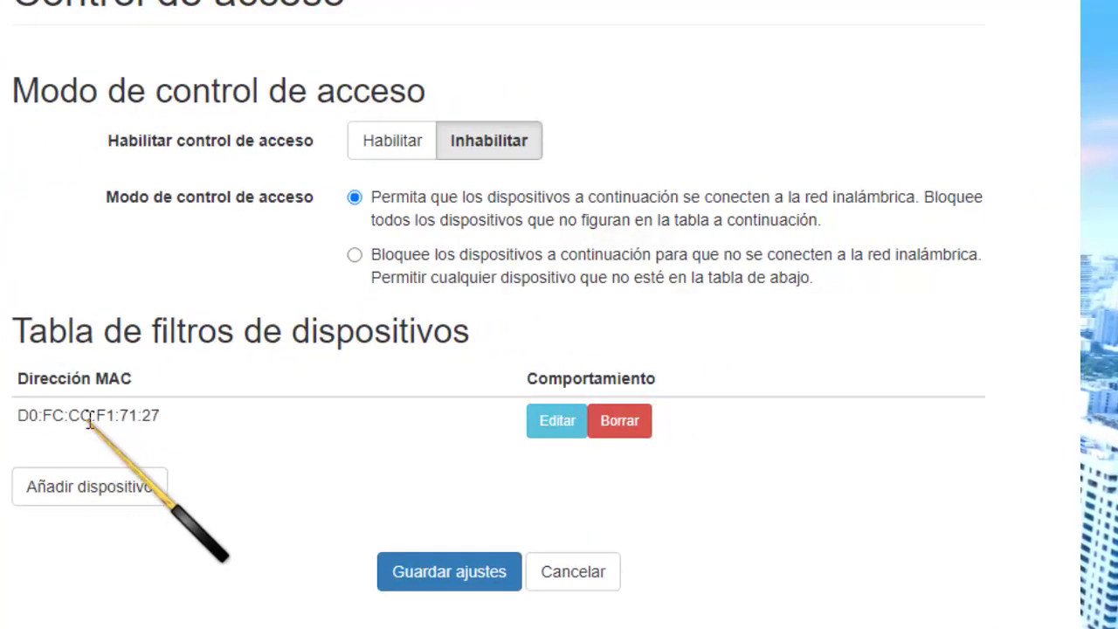
drag(189, 415, 67, 427)
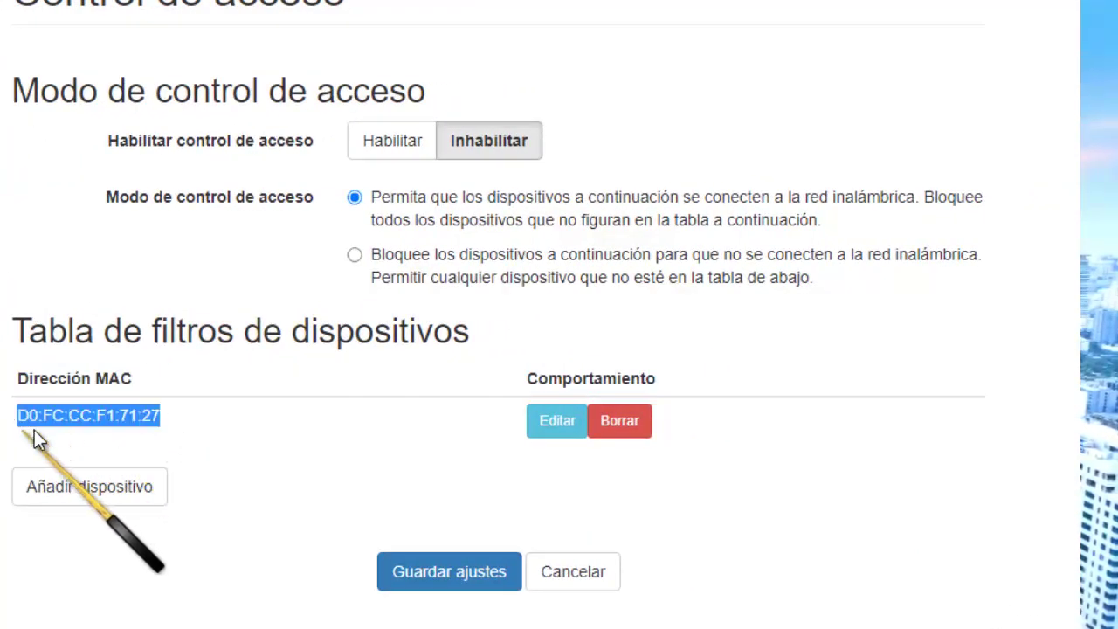
click(214, 443)
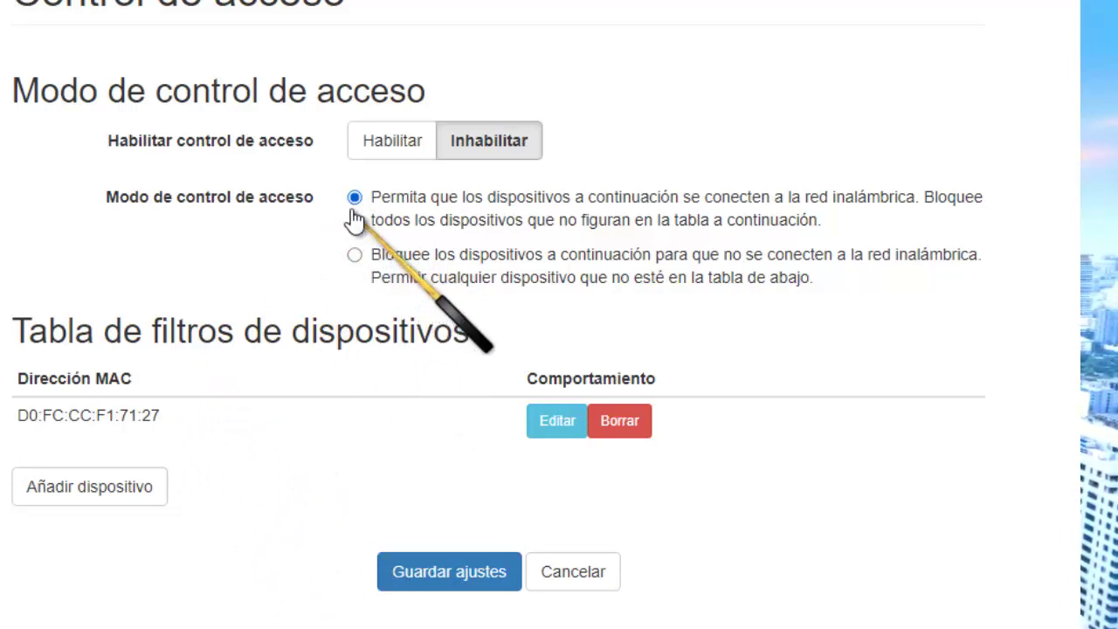
click(355, 256)
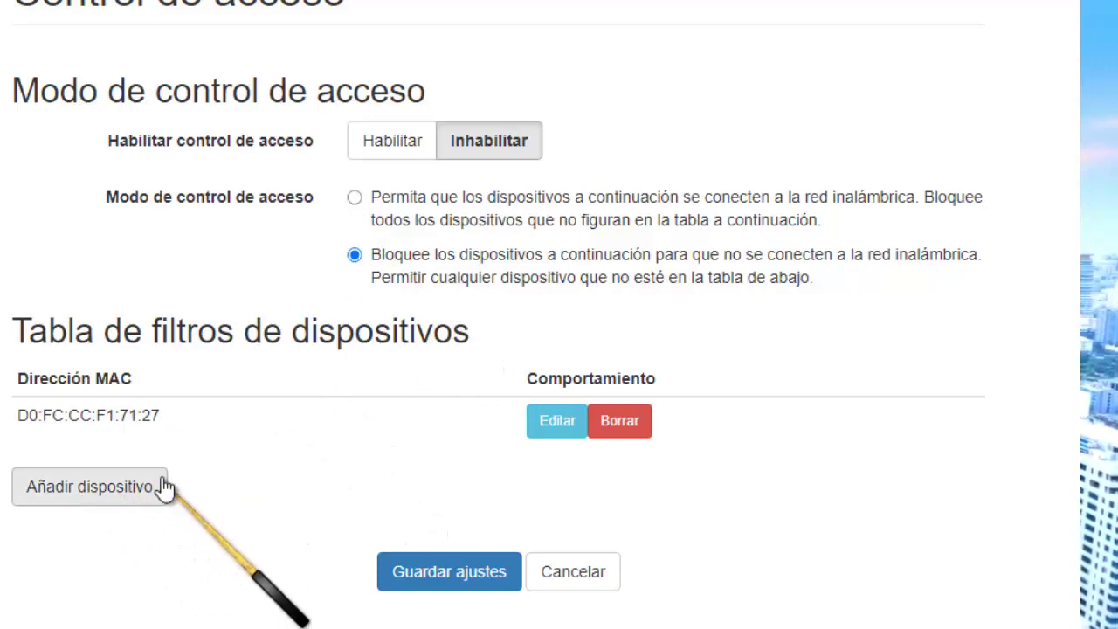
- Open the Añadir dispositivo form for access control and review the known device choice and its MAC address field
click(98, 494)
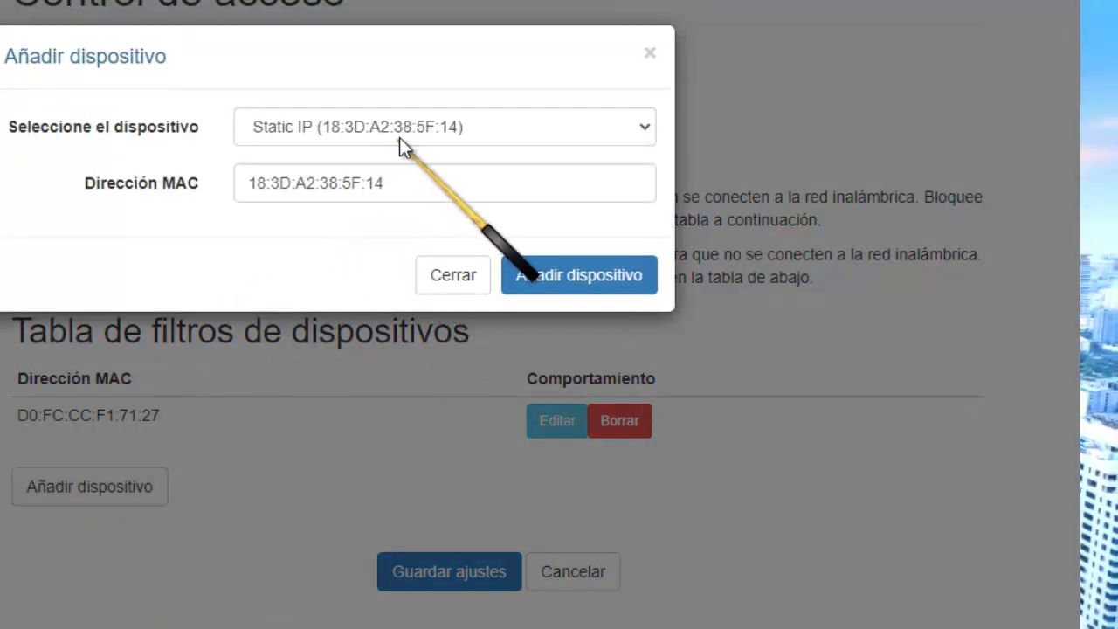
click(424, 131)
click(425, 131)
click(426, 131)
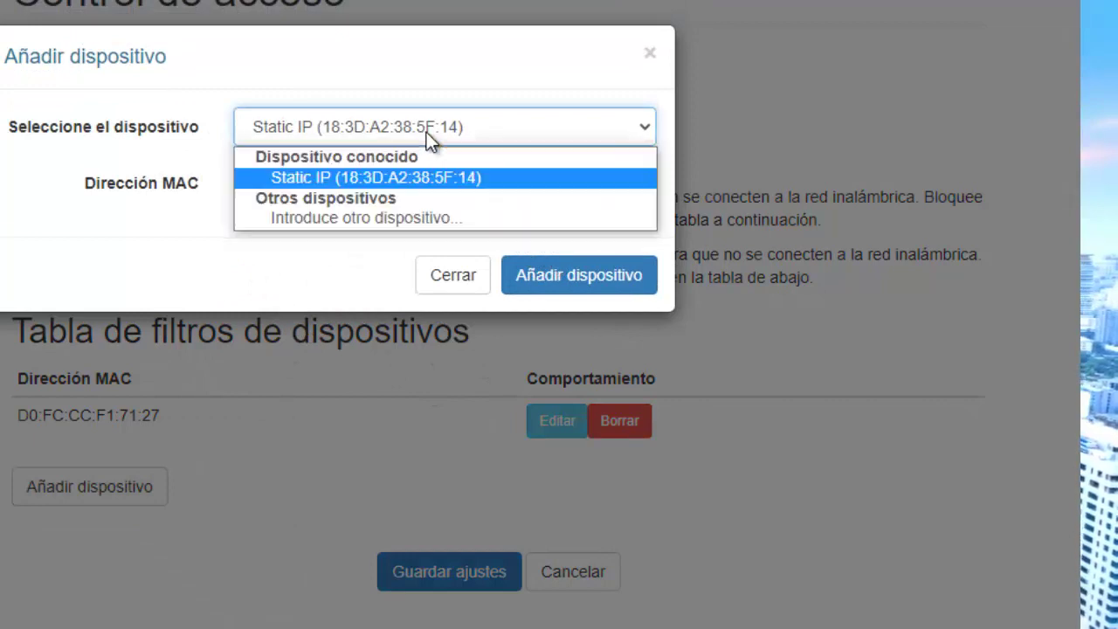
click(426, 132)
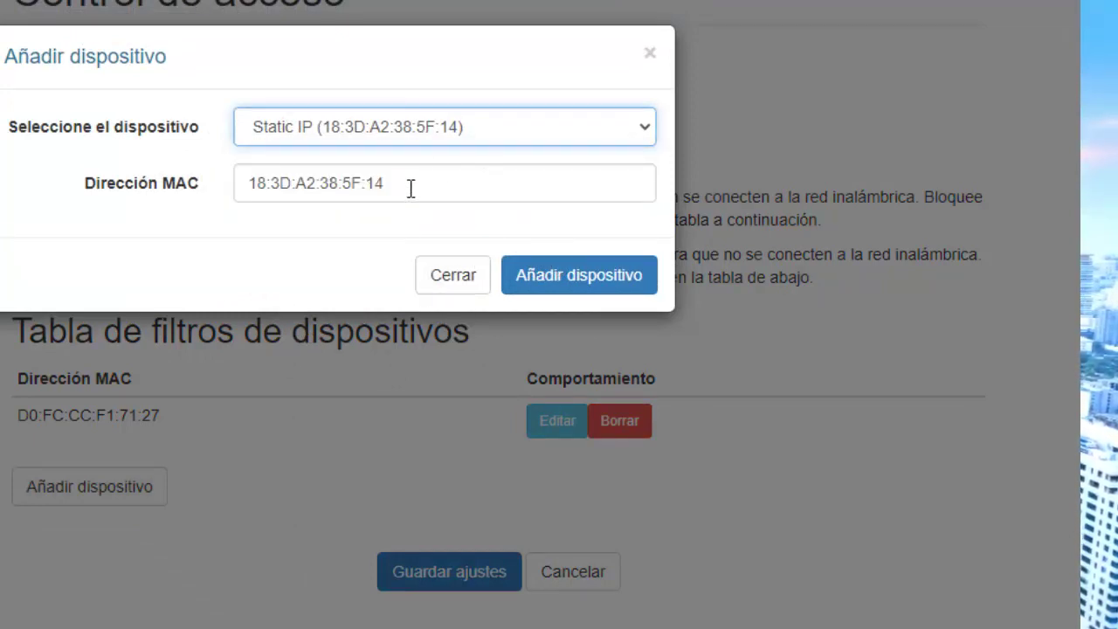
drag(411, 189, 219, 192)
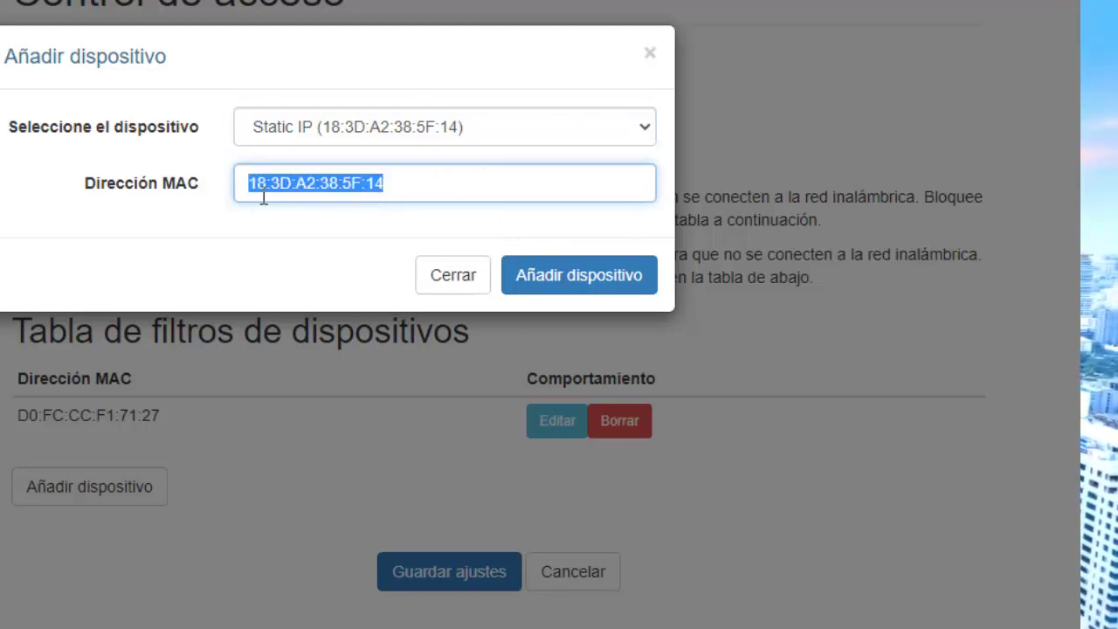
click(243, 184)
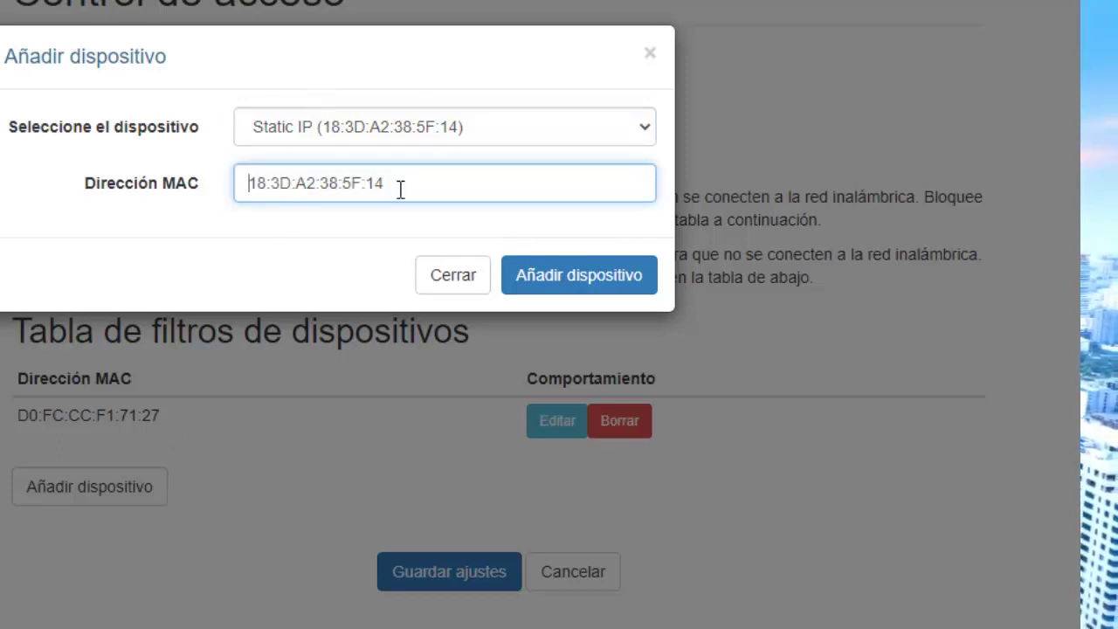
- Check the Introduce otro dispositivo option and its blank MAC address field, and close the form without adding a device
click(388, 134)
click(399, 225)
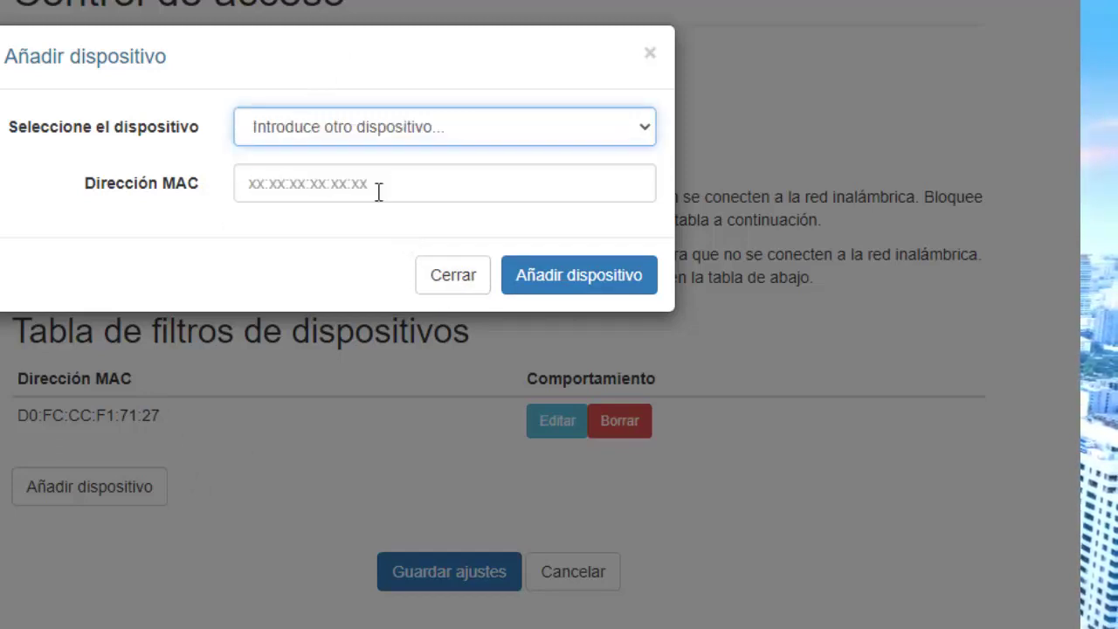
click(376, 185)
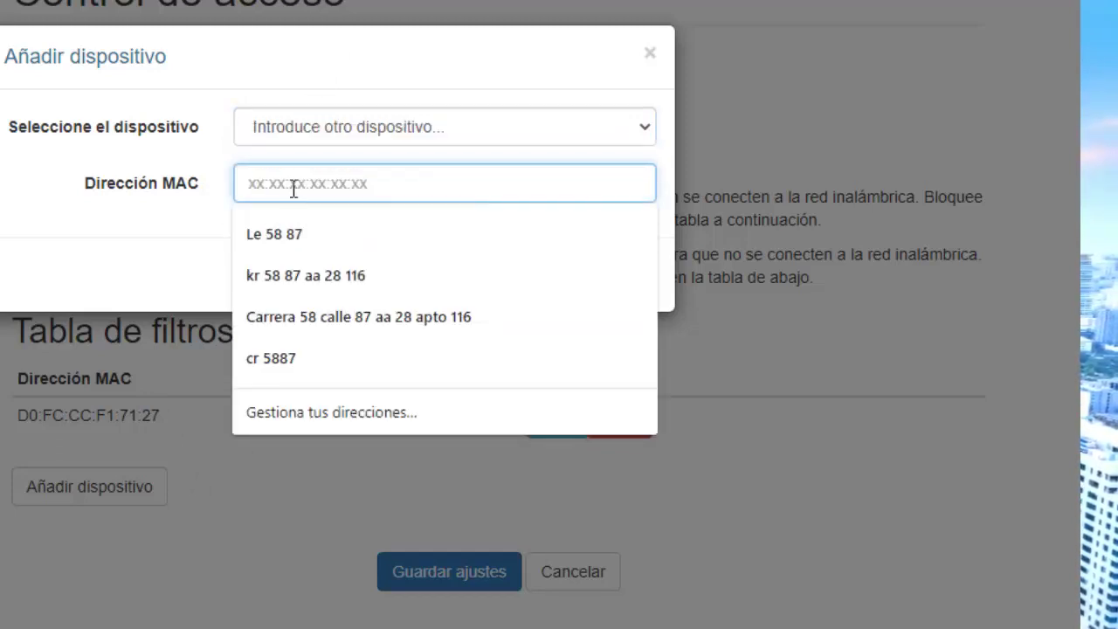
click(530, 118)
click(525, 128)
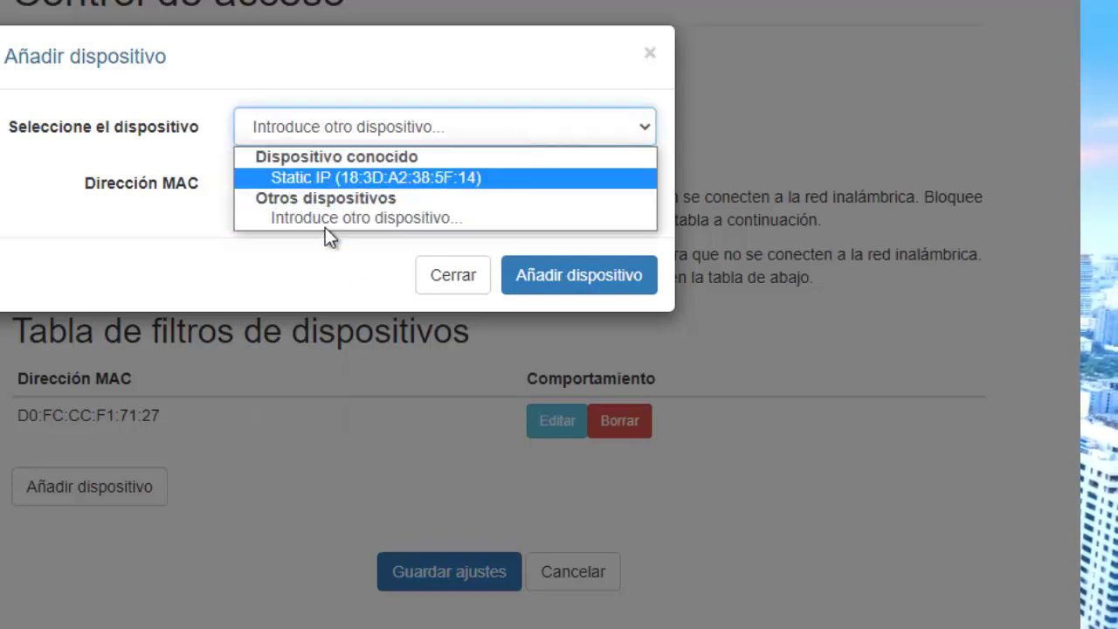
click(450, 292)
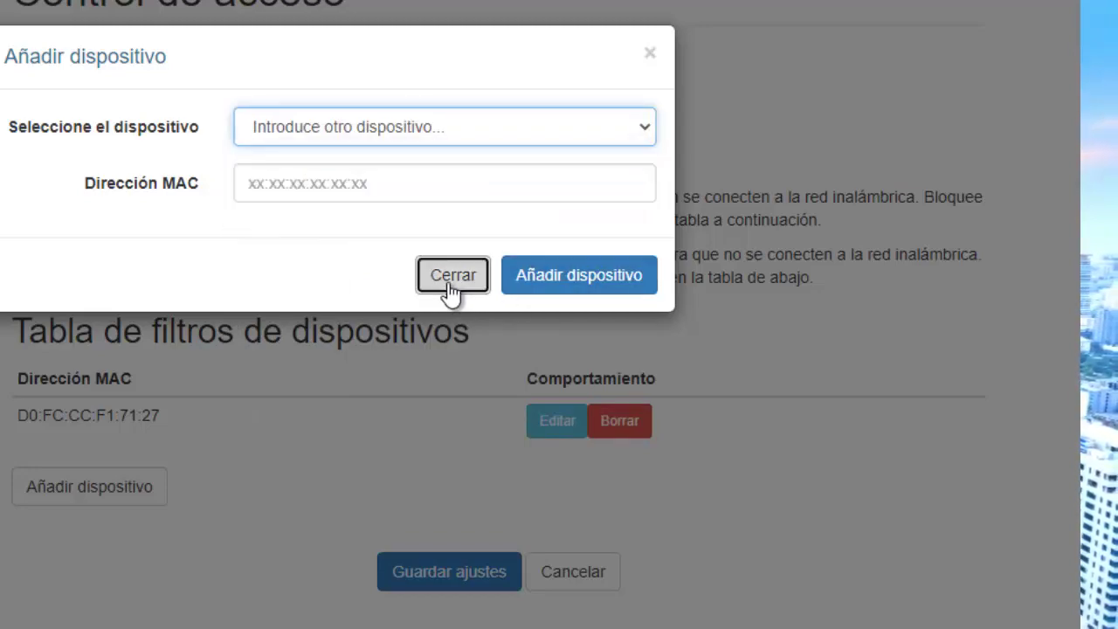
- Examine the wireless Ajustes avanzados page, covering the QoS, band steering and airtime fairness settings
scroll(218, 225, up, 1)
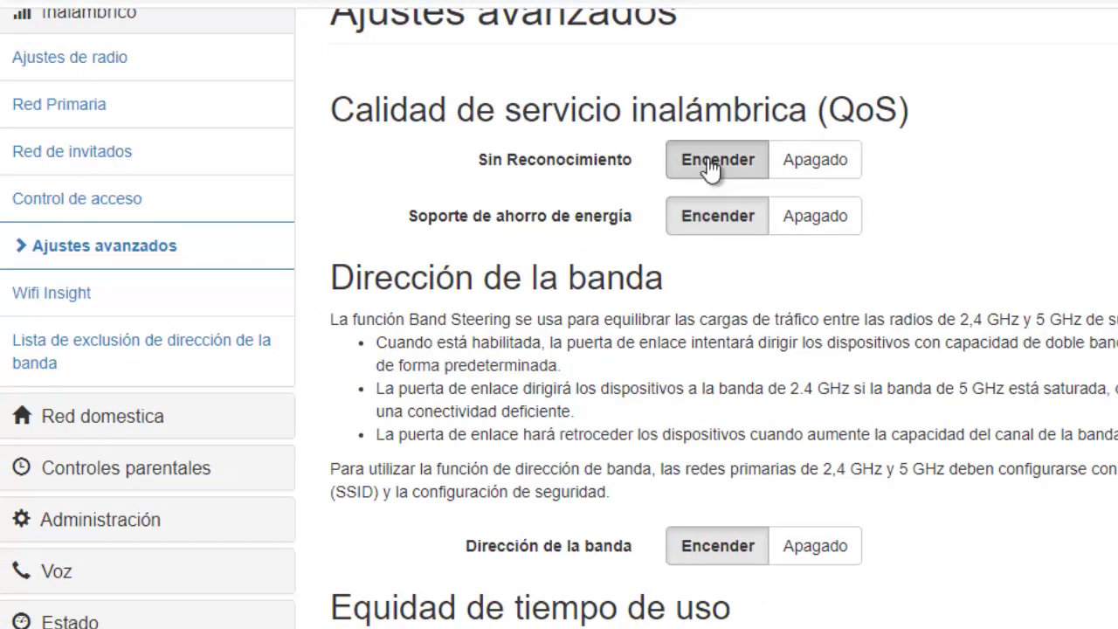
scroll(530, 285, down, 2)
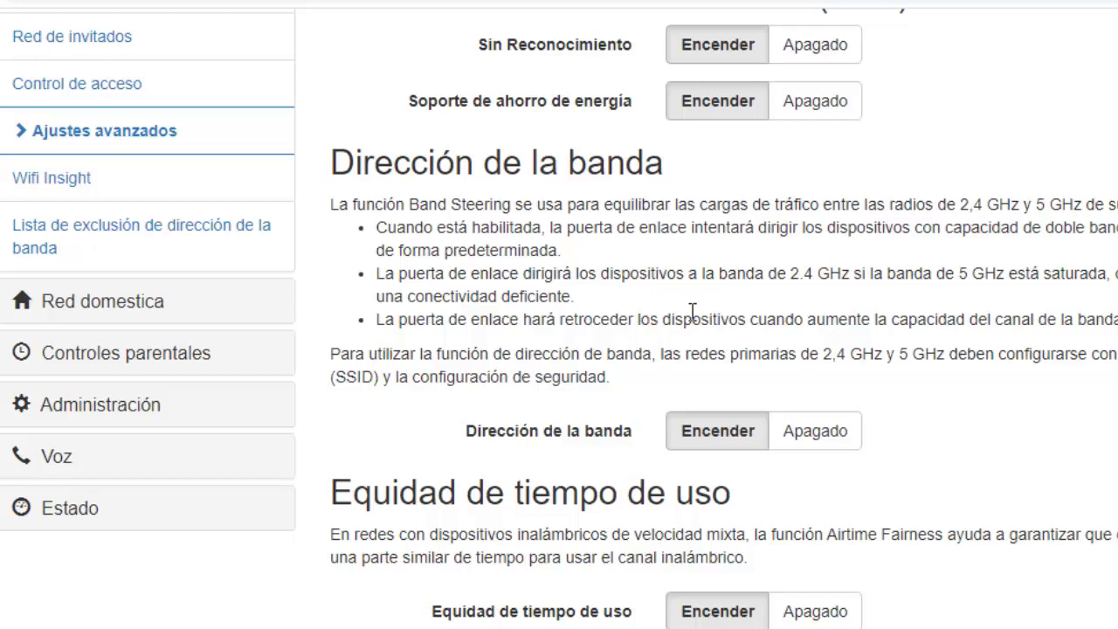
scroll(754, 330, down, 2)
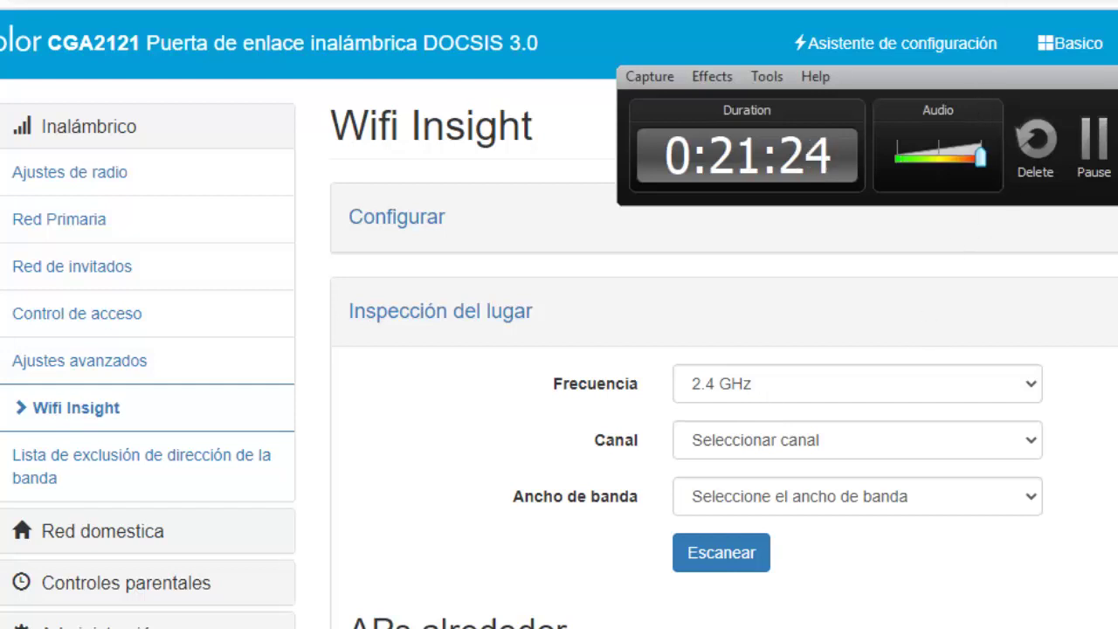
- Check the Wifi Insight scan frequency options, keep 2.4 GHz, and examine the chart of surrounding access points by channel
click(721, 398)
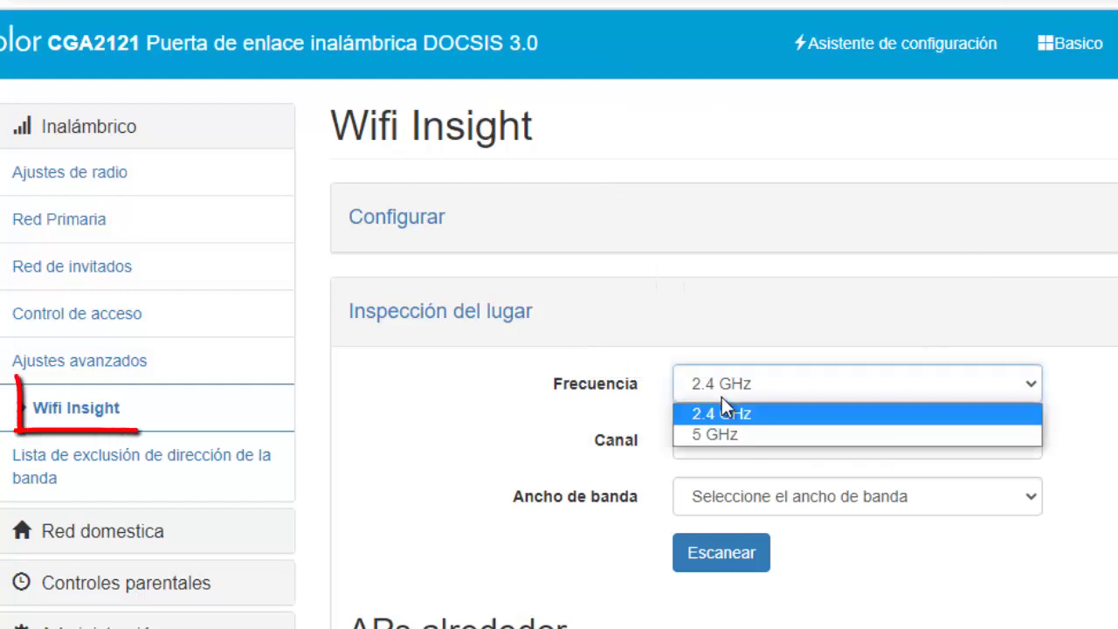
click(726, 389)
scroll(711, 247, down, 2)
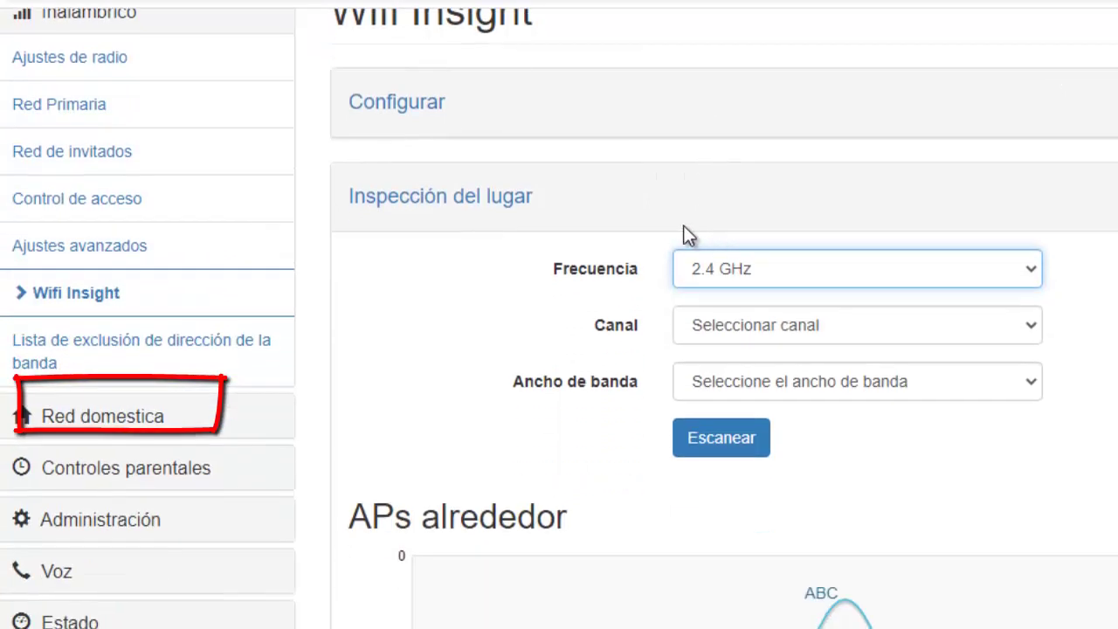
scroll(828, 278, down, 5)
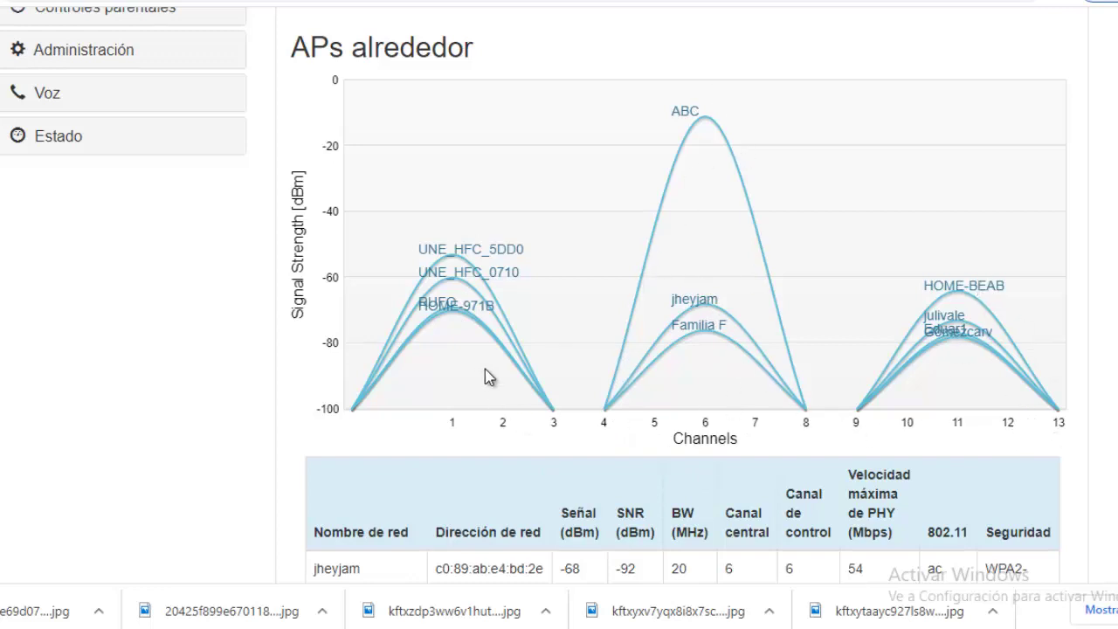
scroll(496, 377, up, 2)
scroll(494, 377, down, 4)
scroll(494, 378, down, 8)
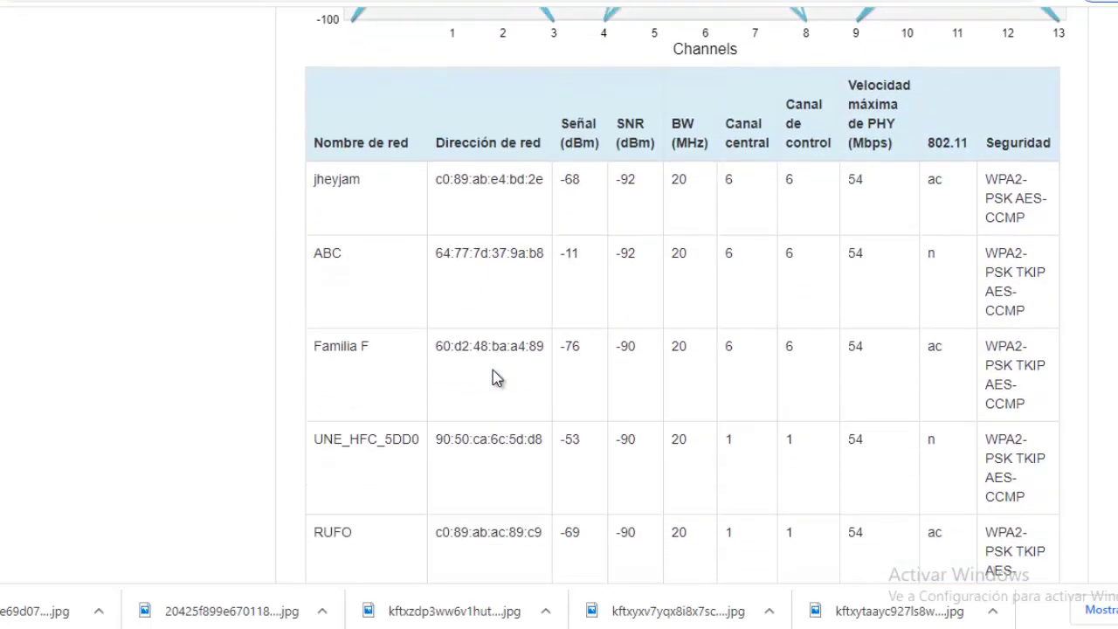
scroll(493, 371, up, 12)
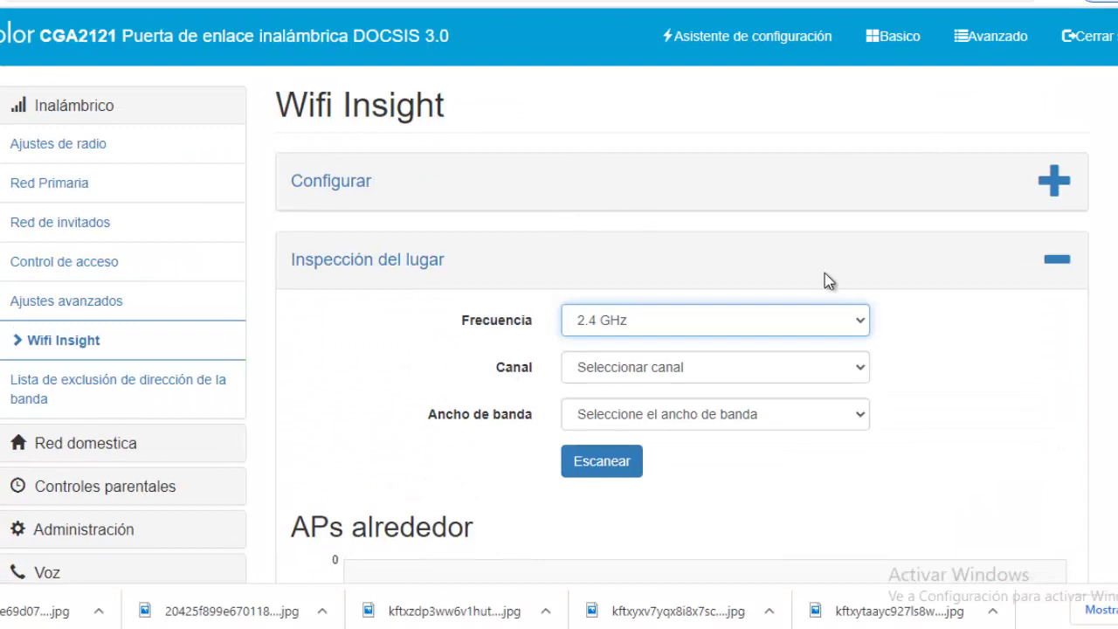
- Examine the Wifi Insight table of nearby networks for signal, SNR, bandwidth, channel and security type
scroll(891, 236, down, 10)
scroll(912, 336, down, 9)
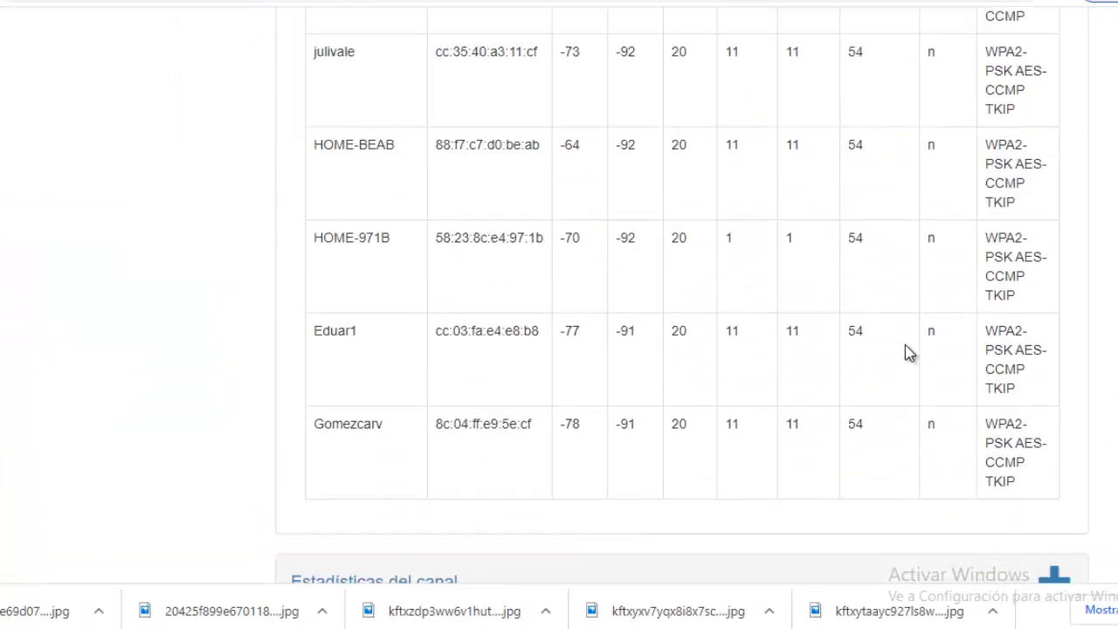
scroll(704, 355, up, 7)
scroll(704, 355, up, 4)
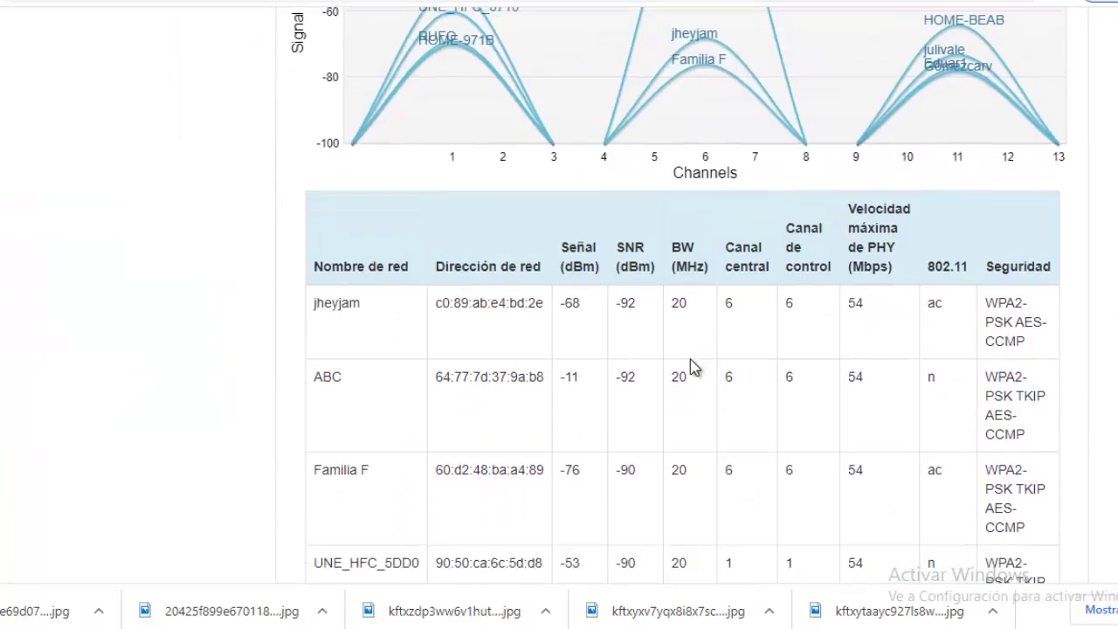
scroll(691, 367, down, 2)
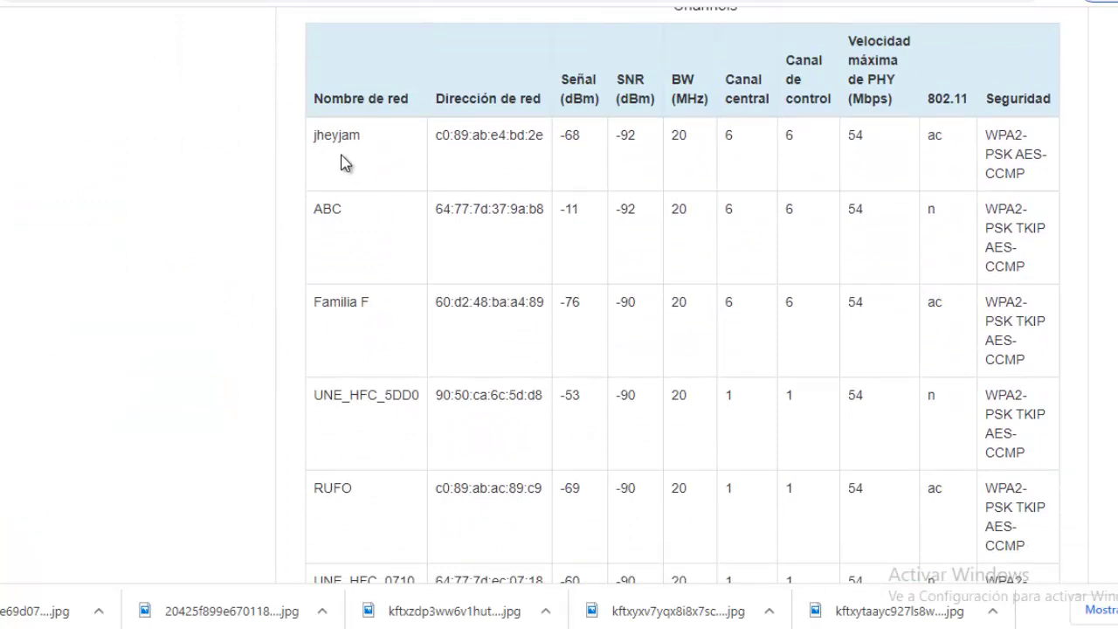
scroll(344, 163, down, 7)
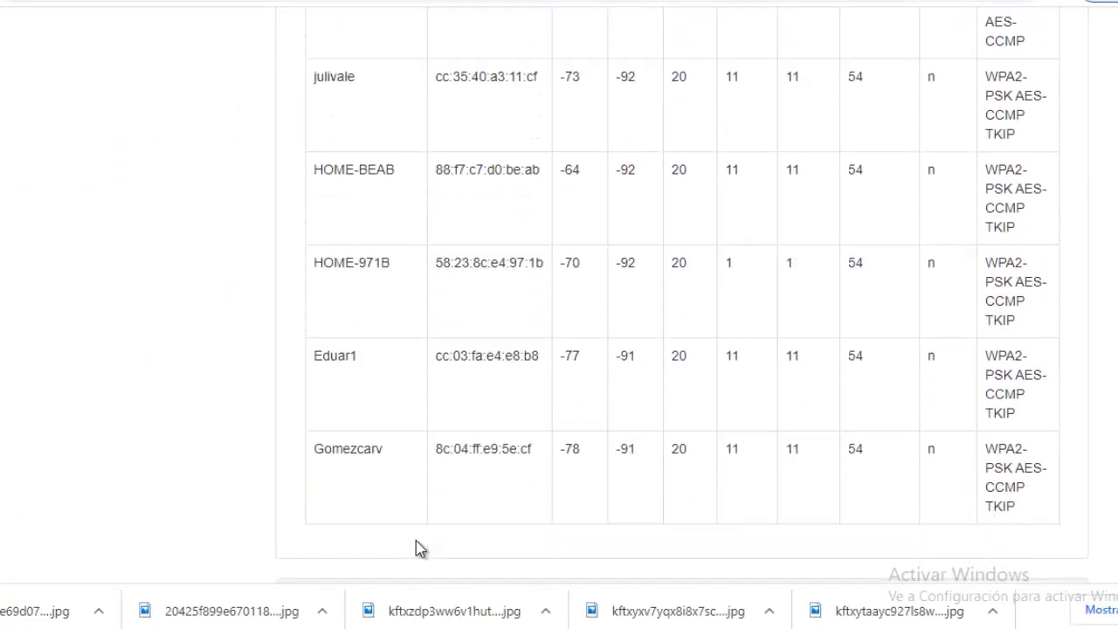
scroll(436, 489, down, 3)
scroll(767, 434, up, 9)
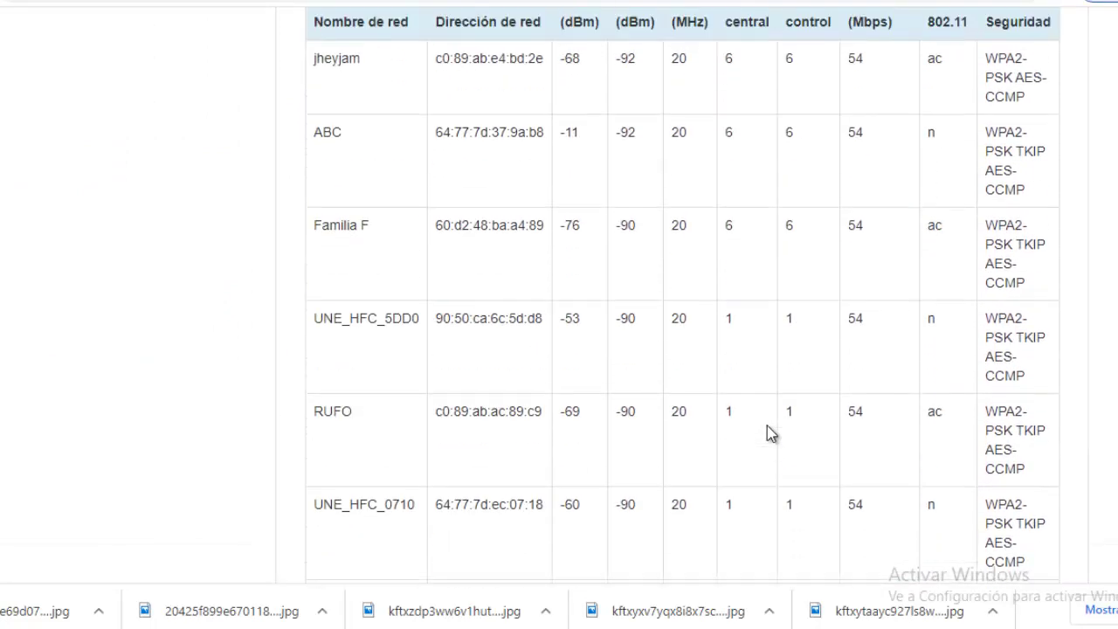
- Compare the Wifi Insight table of nearby networks with the APs alrededor signal chart and the scan options
scroll(767, 434, up, 8)
scroll(481, 382, down, 7)
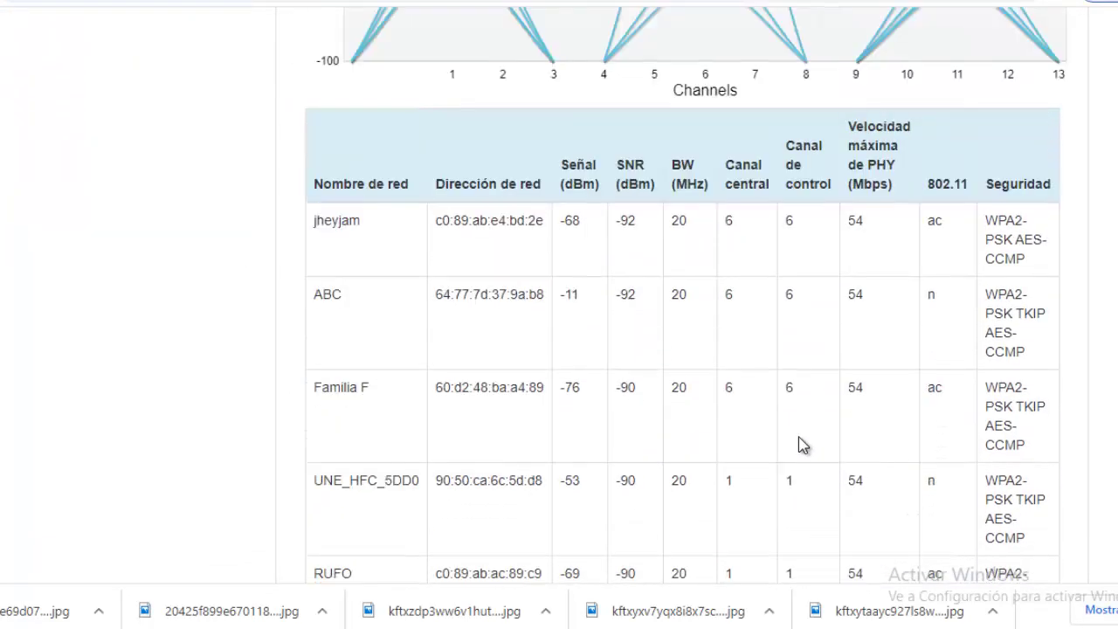
scroll(756, 407, up, 8)
scroll(763, 267, down, 2)
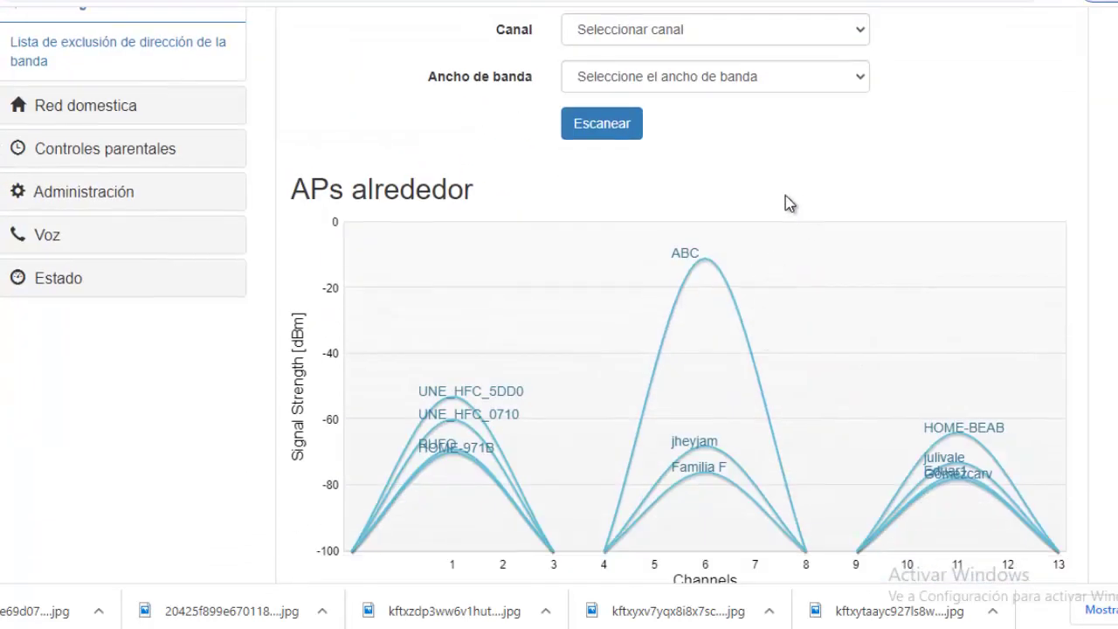
scroll(786, 184, up, 1)
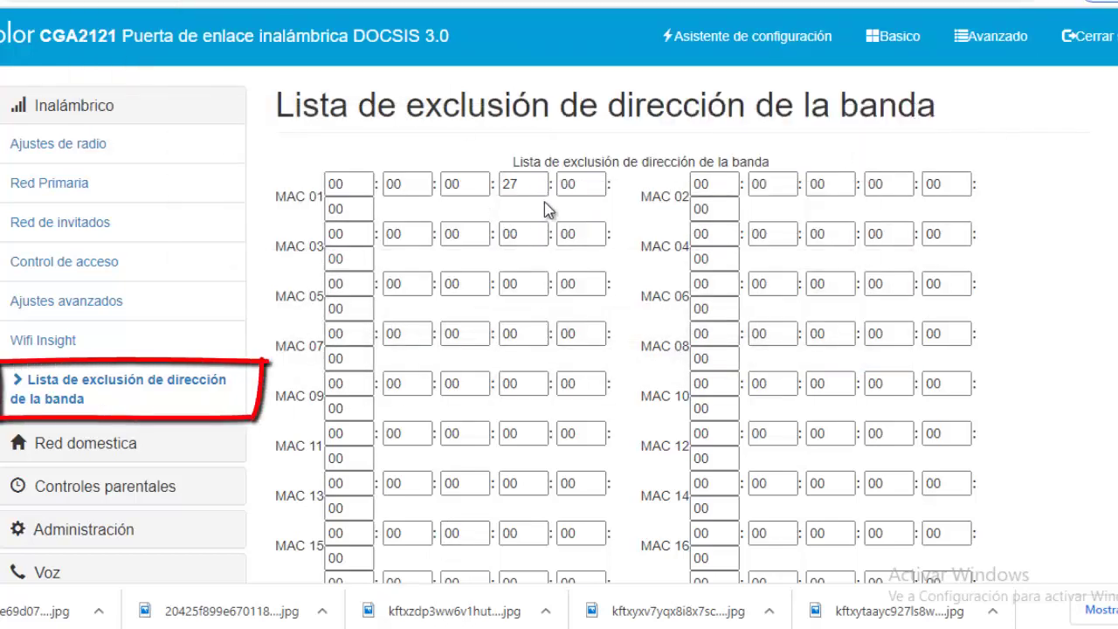
- Examine the MAC address entries on the Lista de exclusión de dirección de la banda page
scroll(590, 184, down, 3)
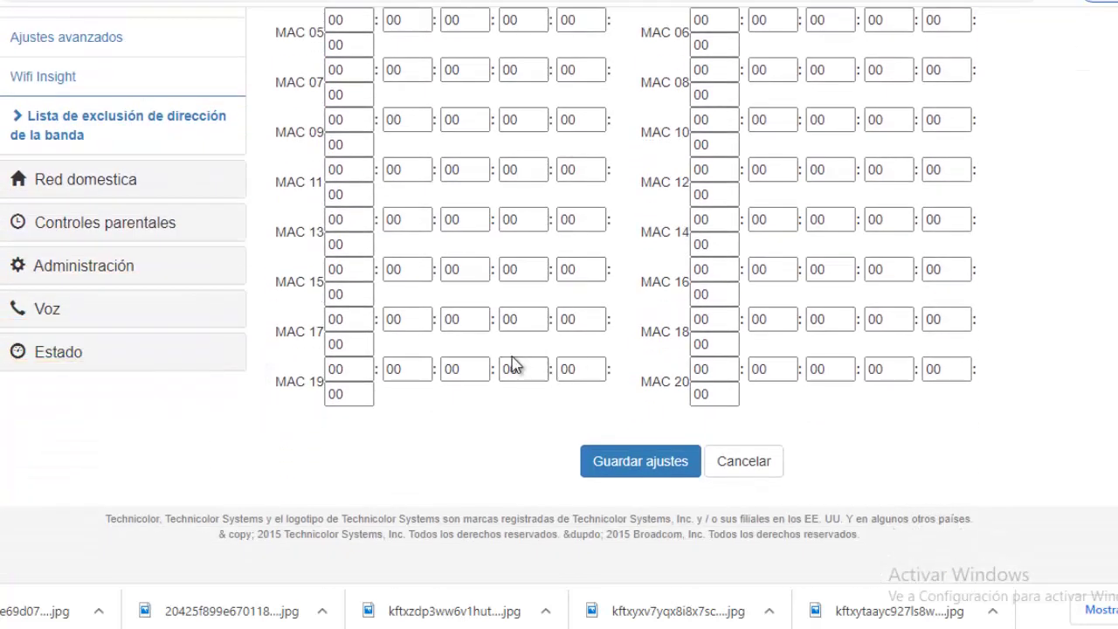
scroll(512, 364, up, 3)
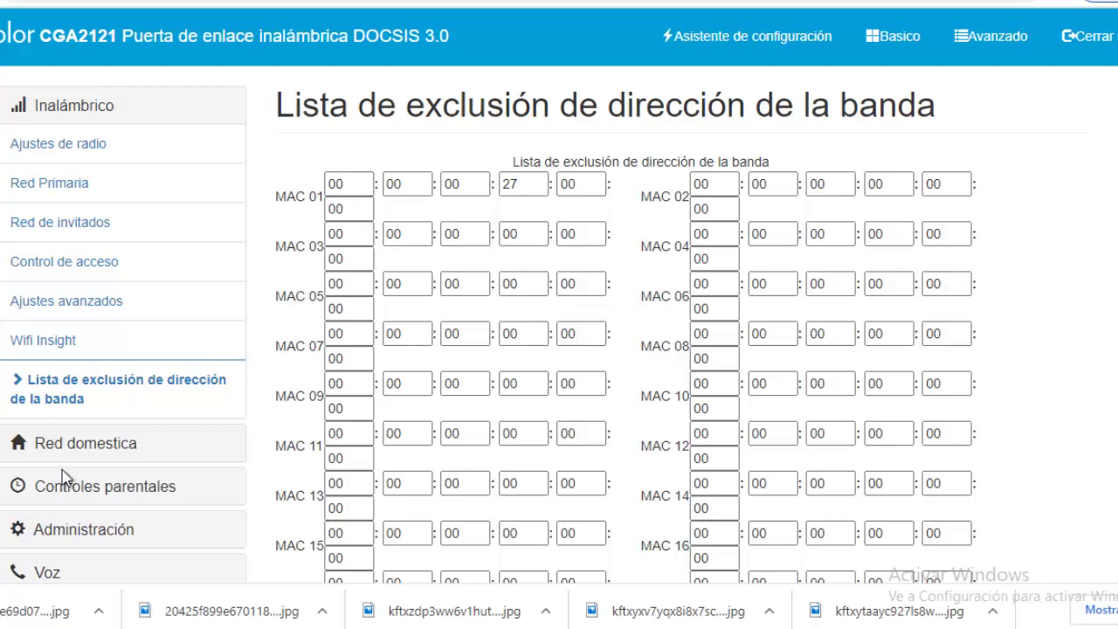
- Open Topología del hogar under Red domestica and check the connection details of nodes in the network map
scroll(52, 393, down, 1)
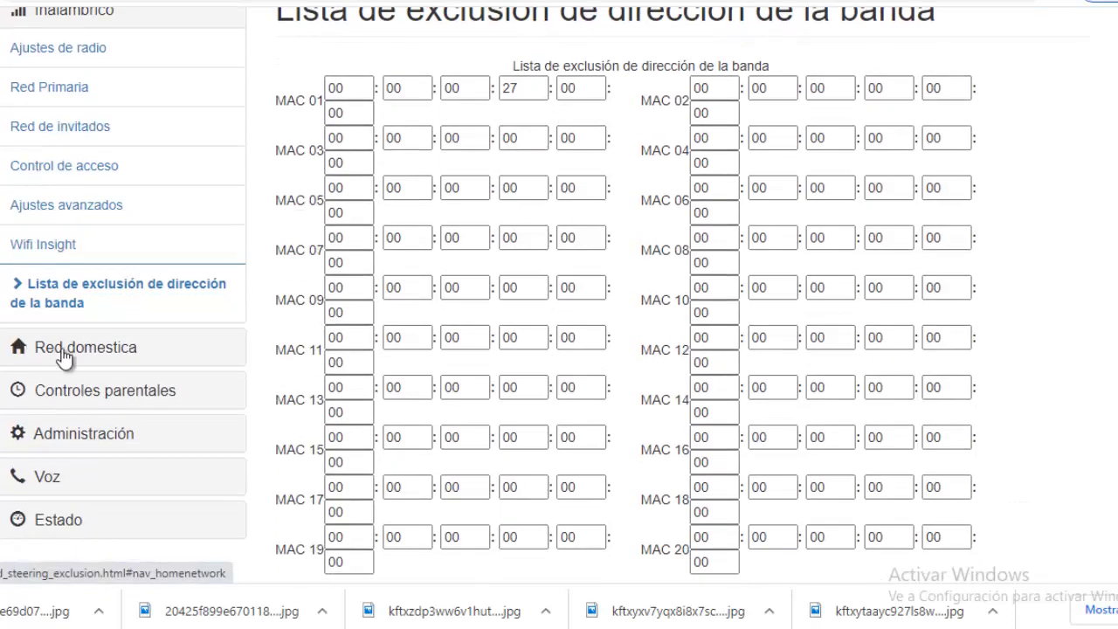
click(67, 354)
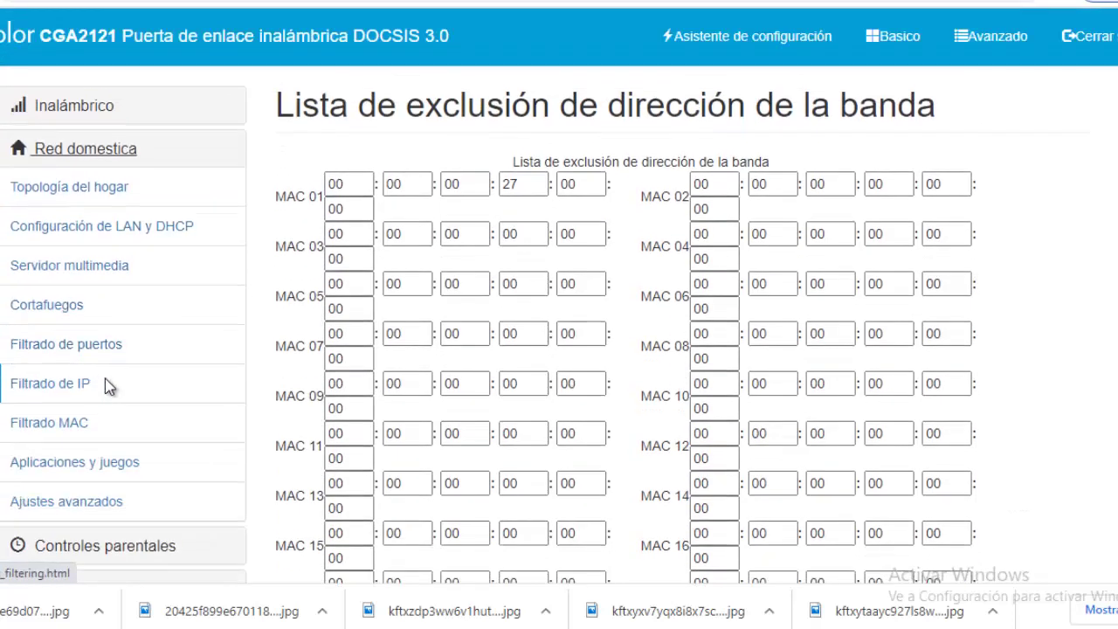
click(51, 189)
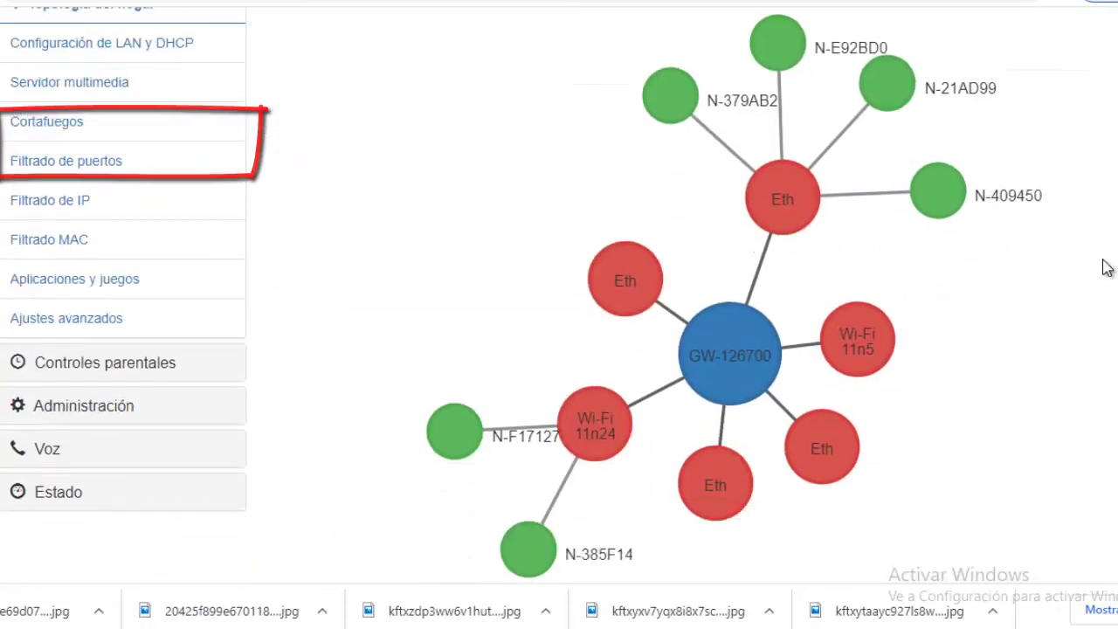
scroll(1103, 264, down, 2)
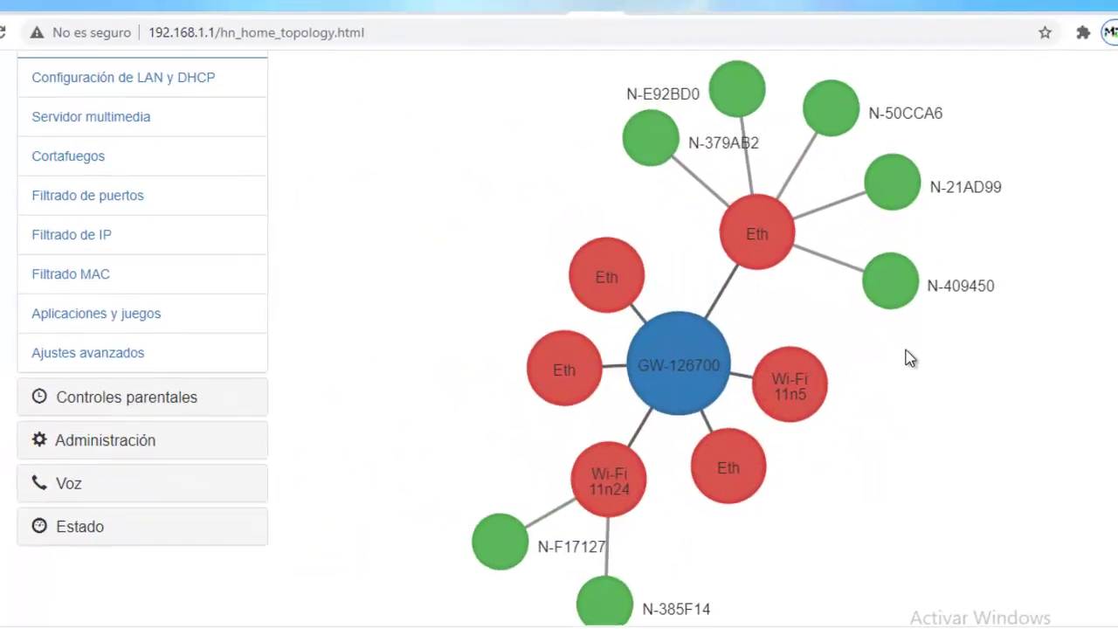
click(962, 193)
click(892, 283)
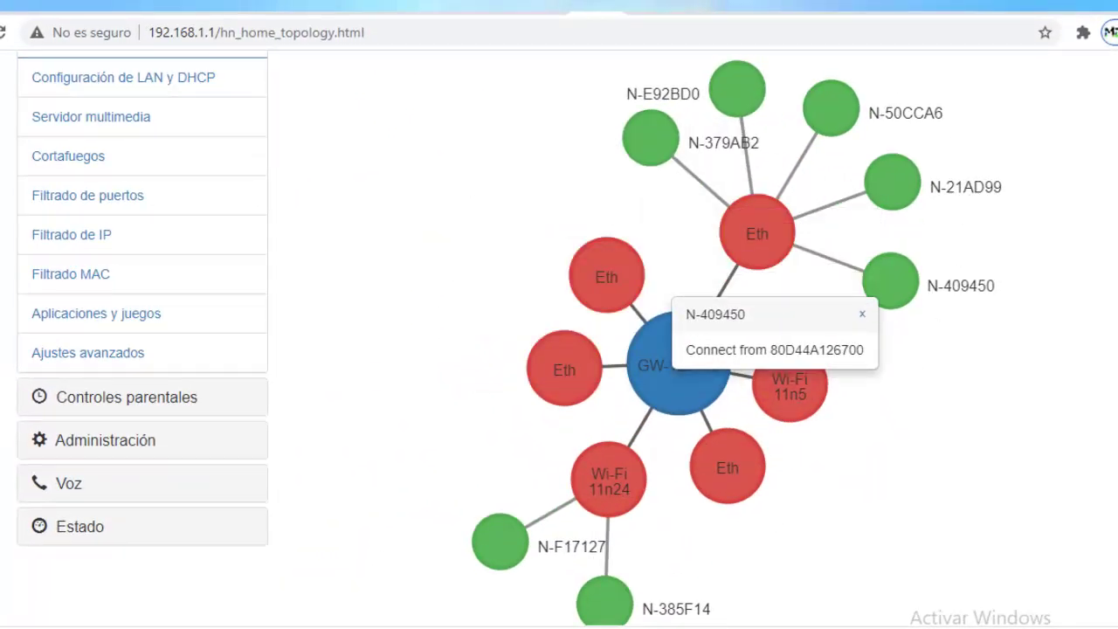
click(669, 390)
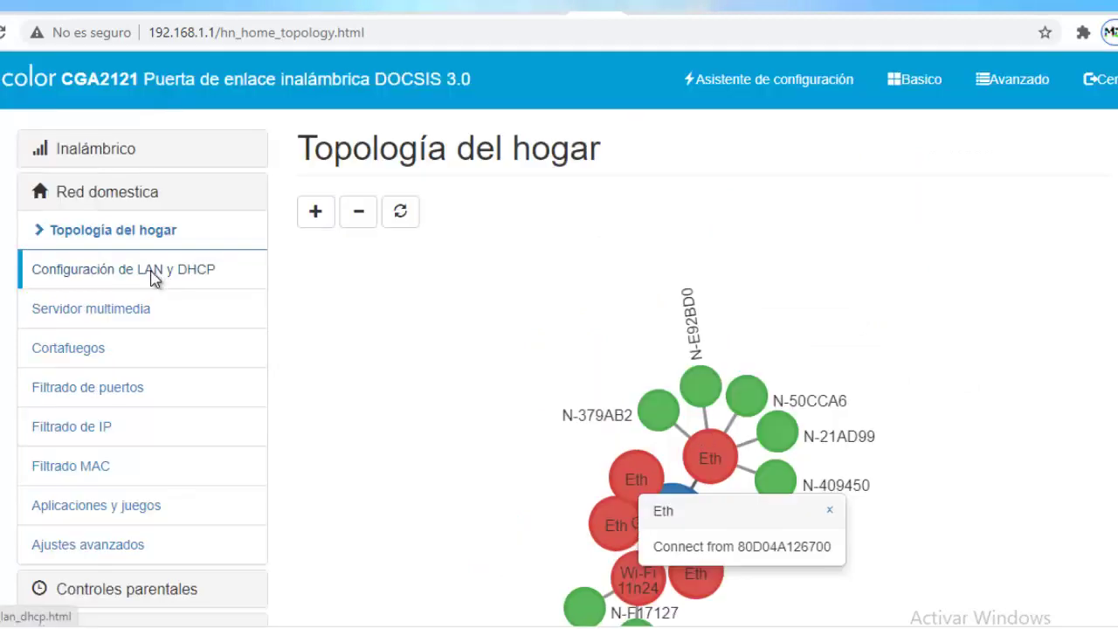
- Open Configuración de LAN y DHCP and examine the LAN Dirección IP field without changing it
click(154, 275)
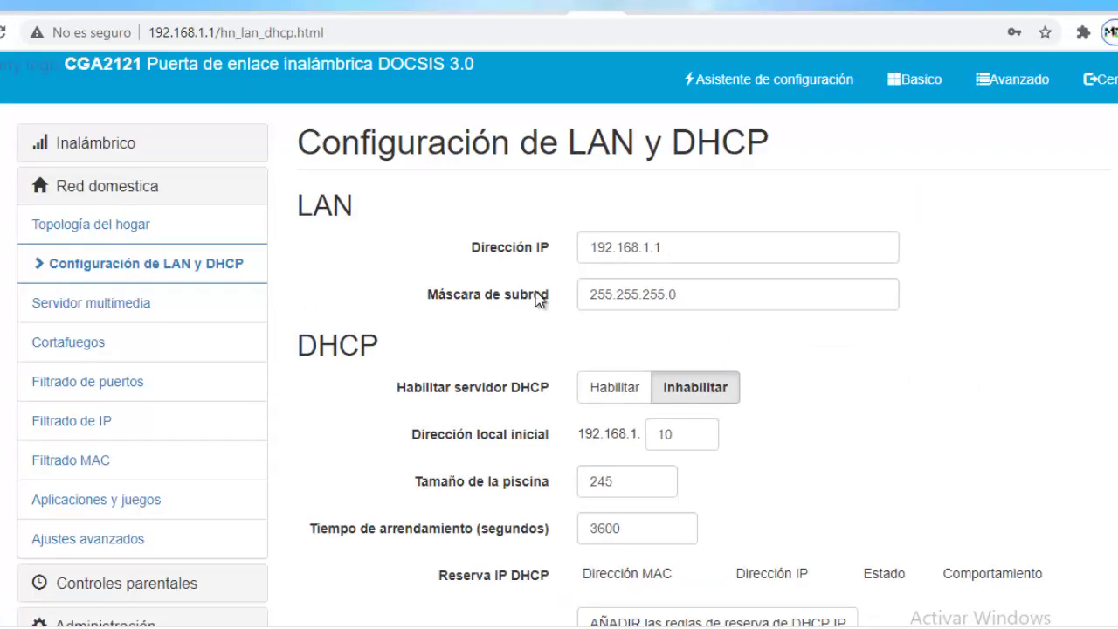
click(696, 244)
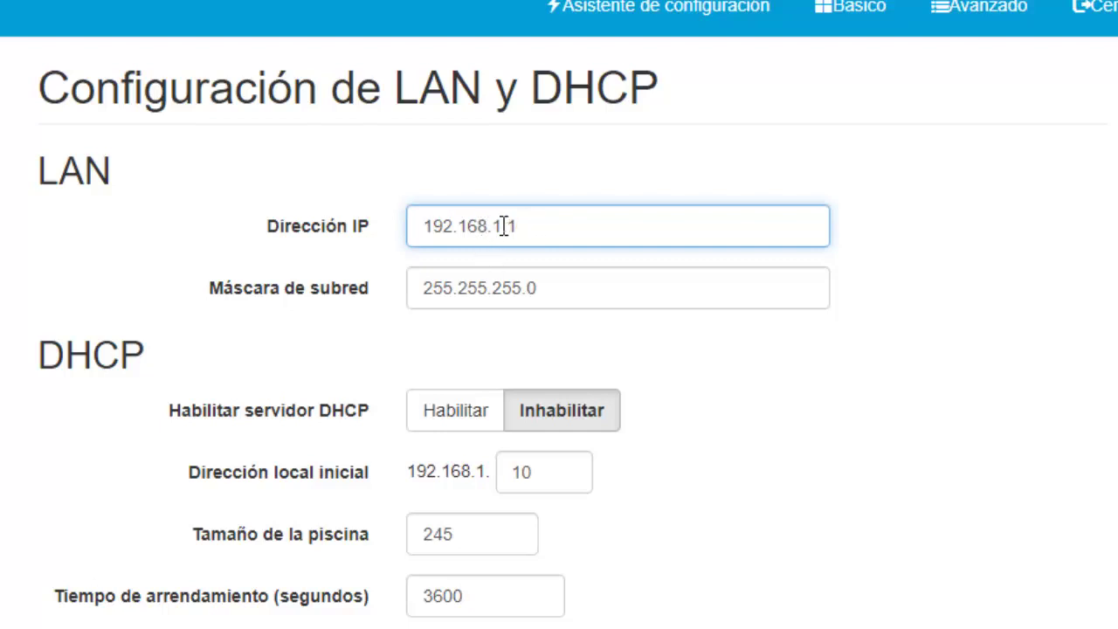
drag(531, 226, 414, 228)
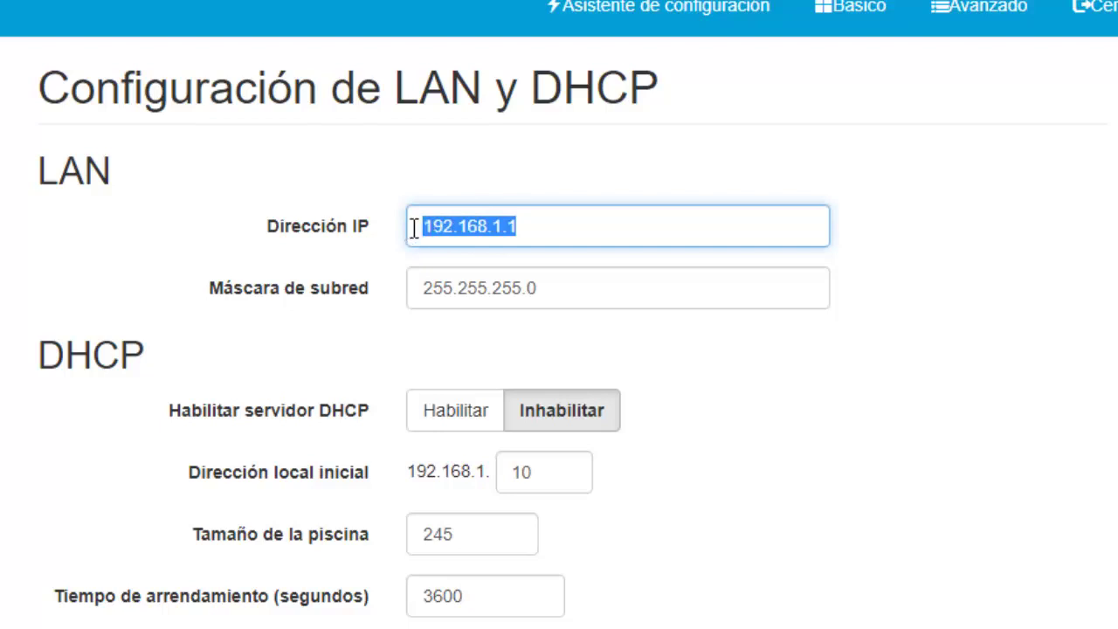
click(444, 170)
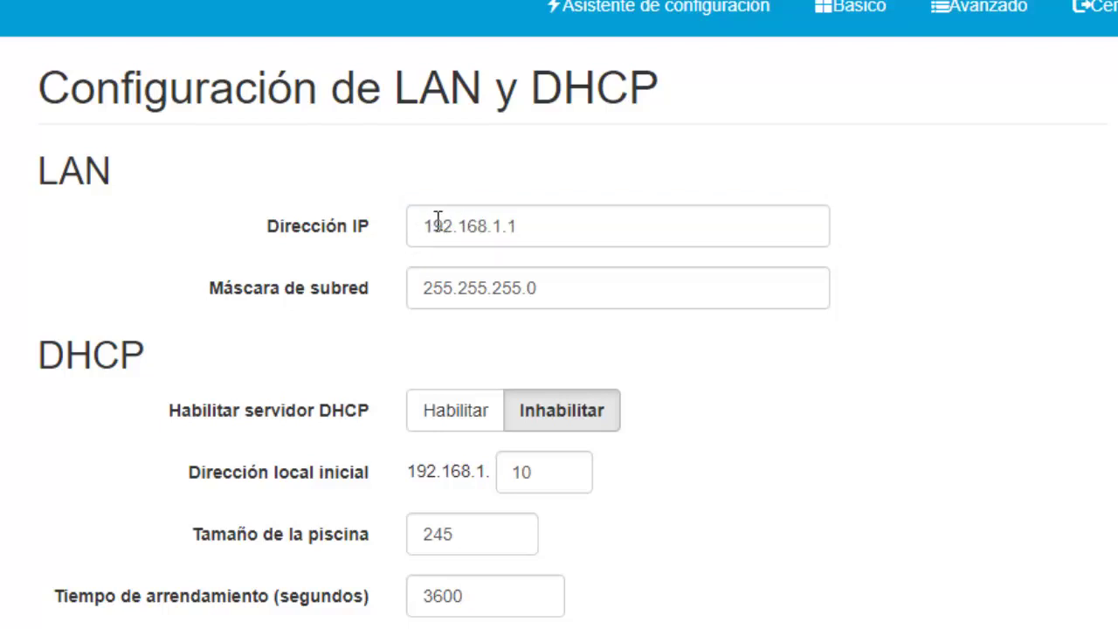
drag(421, 222, 529, 225)
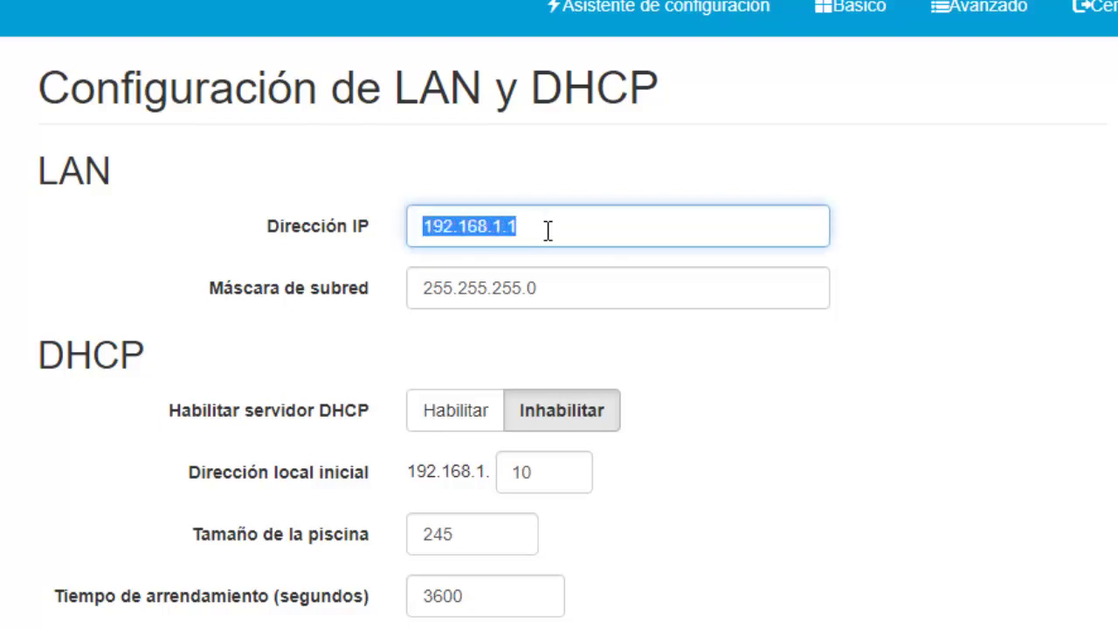
click(544, 232)
- Try the Habilitar option for the DHCP server, and set it back to Inhabilitar
scroll(411, 297, down, 3)
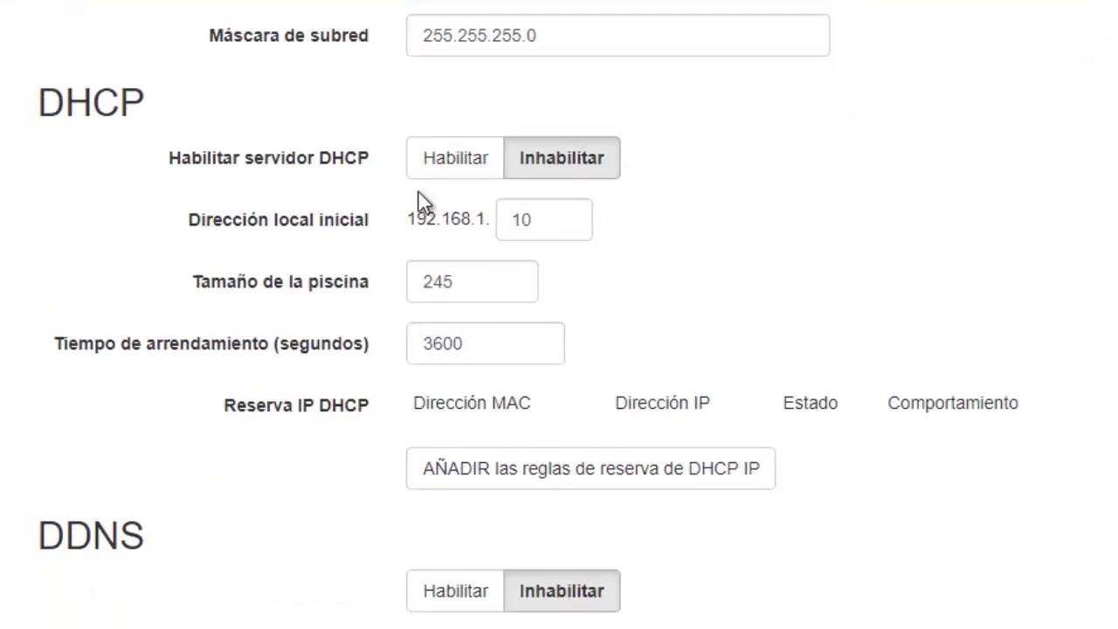
click(460, 164)
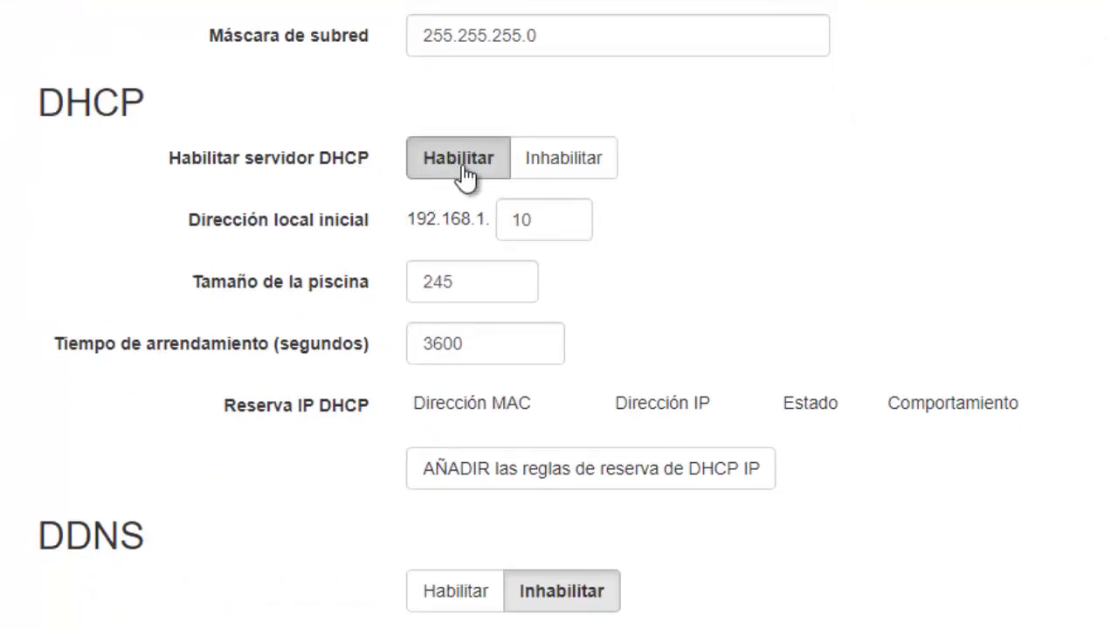
click(564, 163)
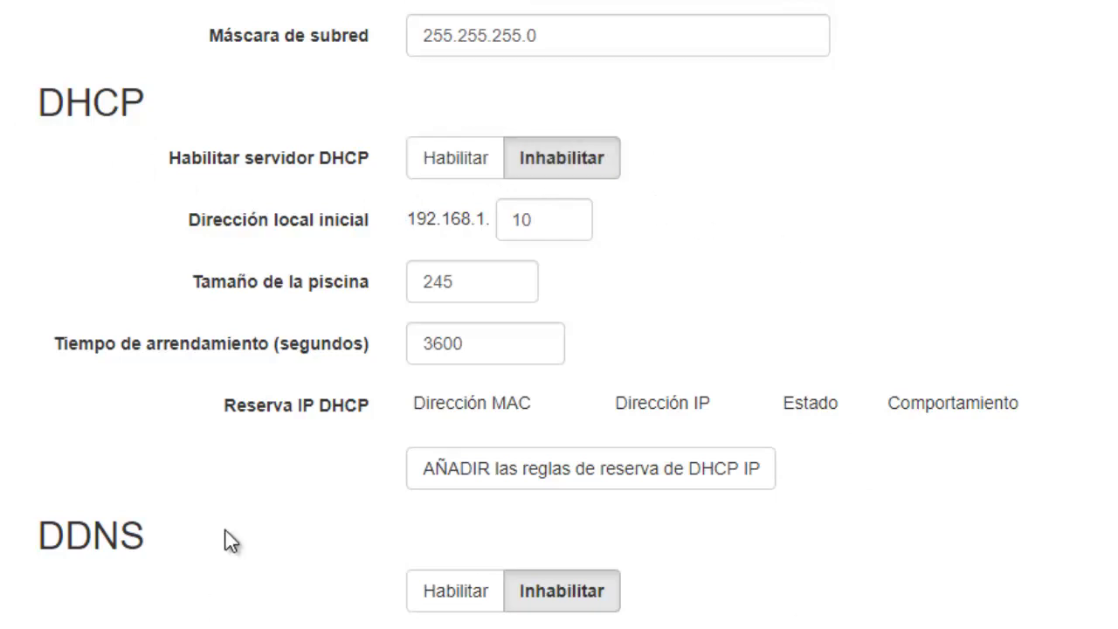
- Try the Habilitar option for DDNS, return it to Inhabilitar, and review the LAN and DHCP settings
scroll(564, 411, down, 2)
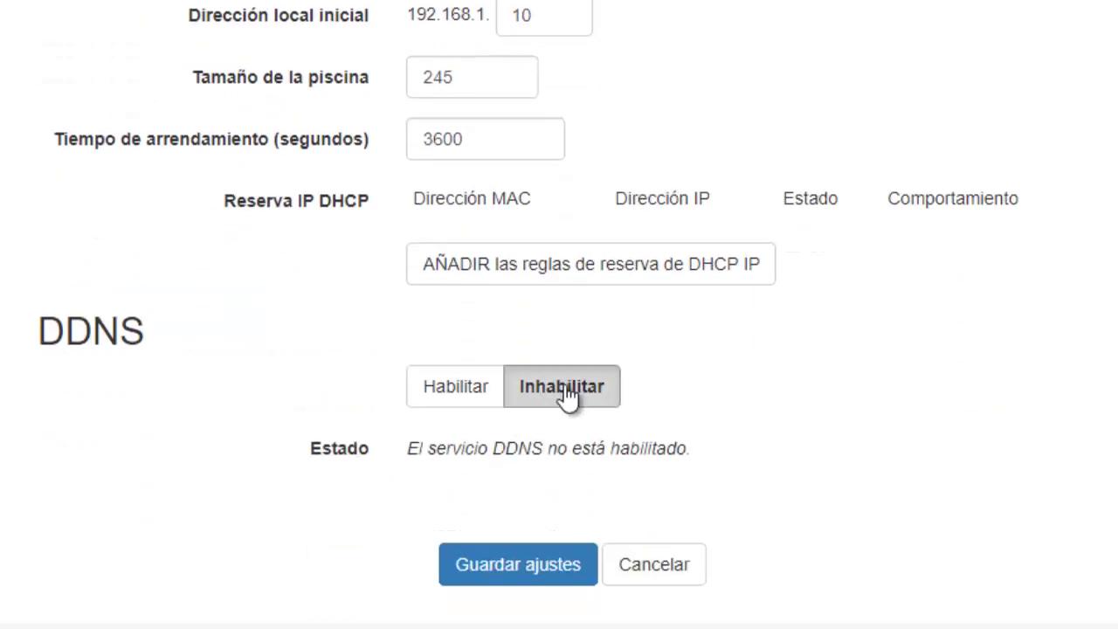
click(489, 577)
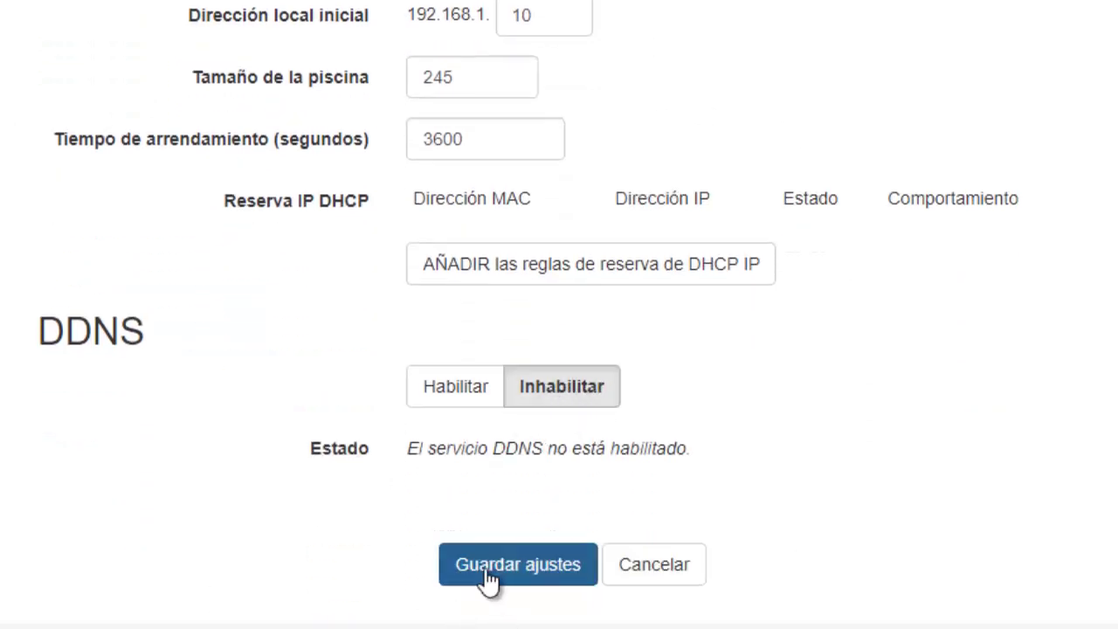
click(437, 392)
click(528, 397)
scroll(359, 392, up, 4)
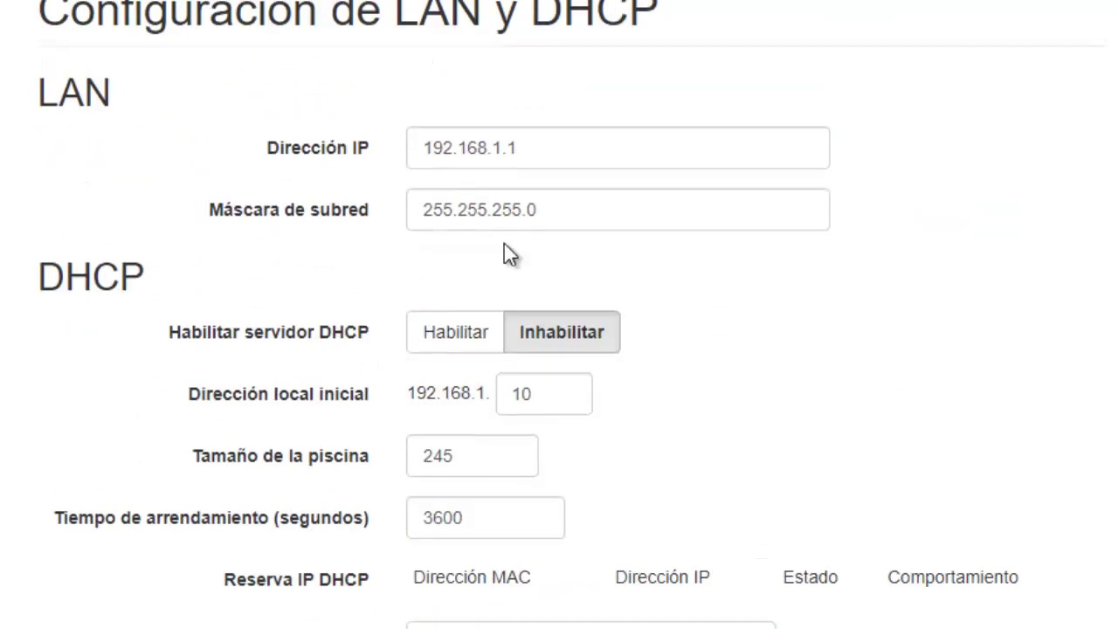
scroll(707, 191, down, 4)
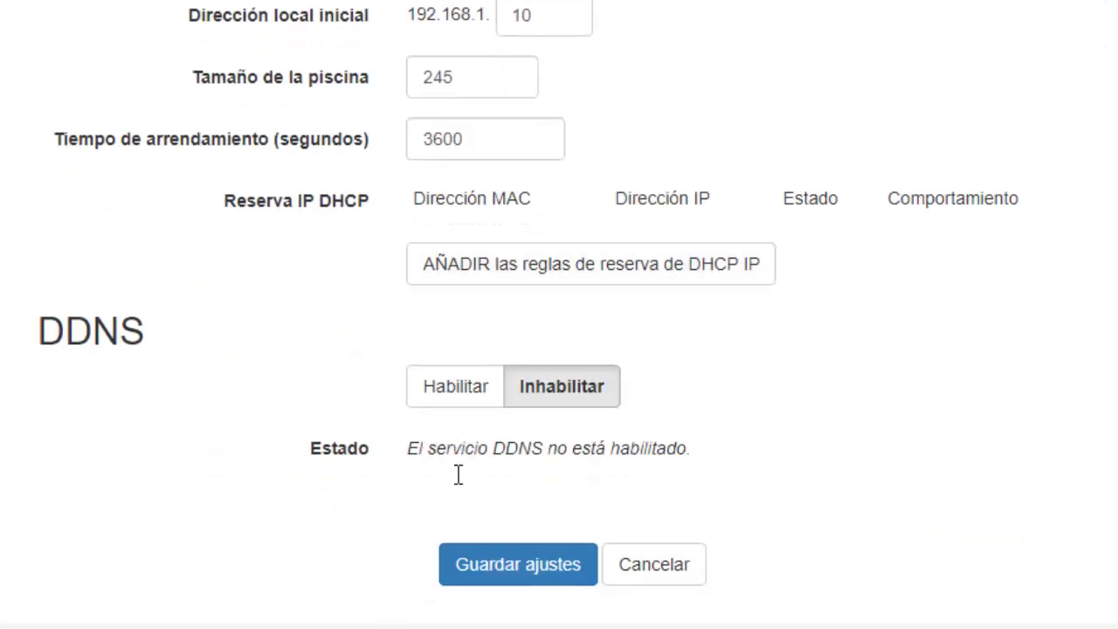
click(453, 397)
click(442, 441)
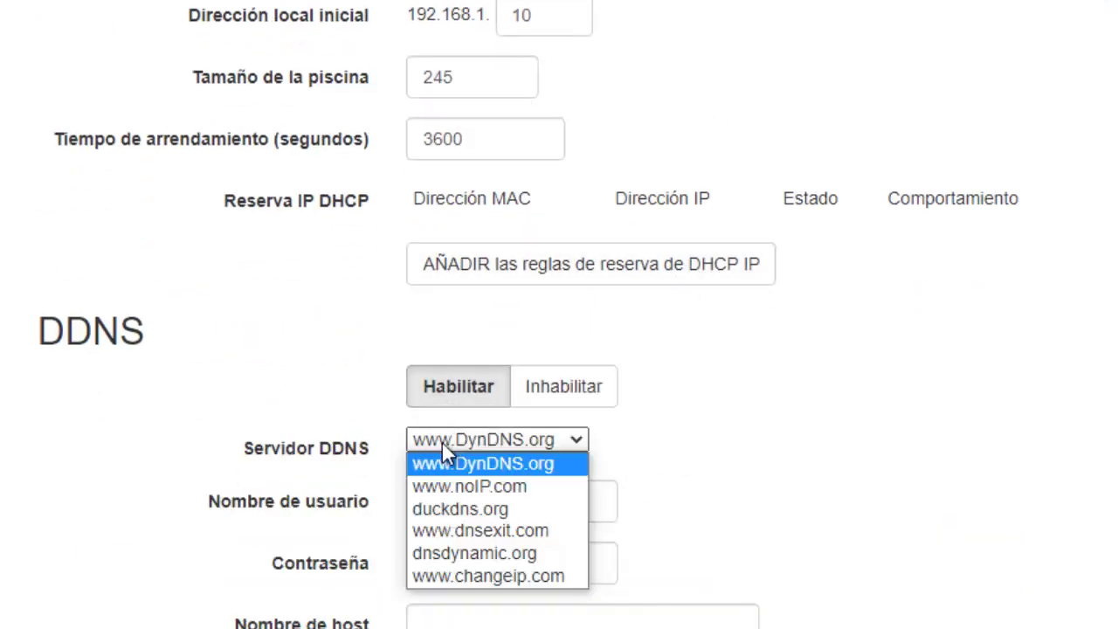
scroll(442, 441, down, 1)
click(454, 312)
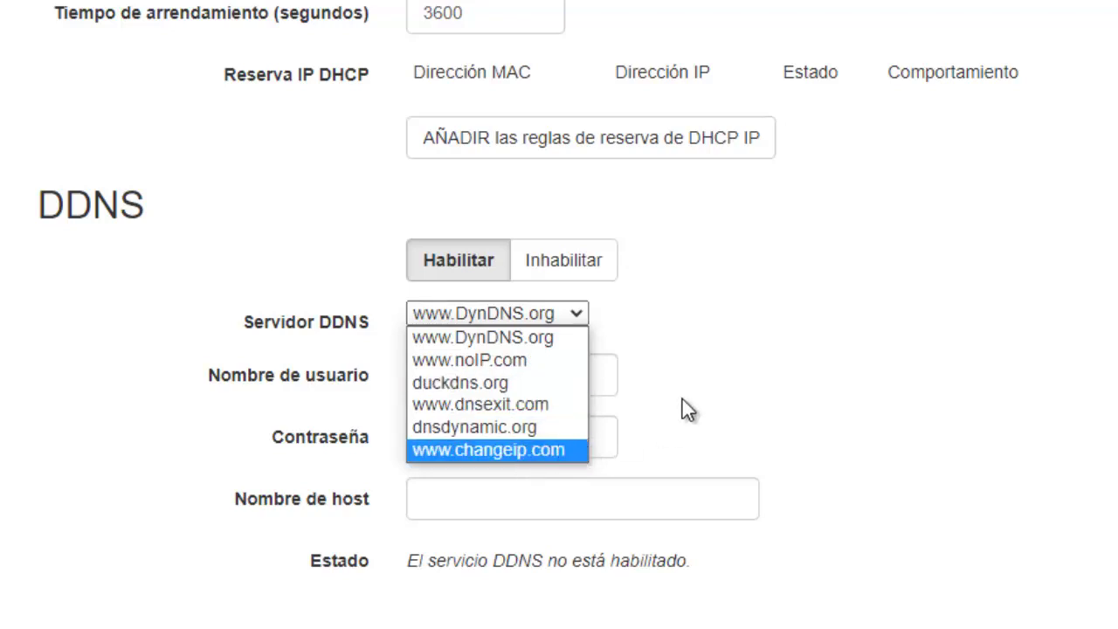
click(617, 407)
click(452, 374)
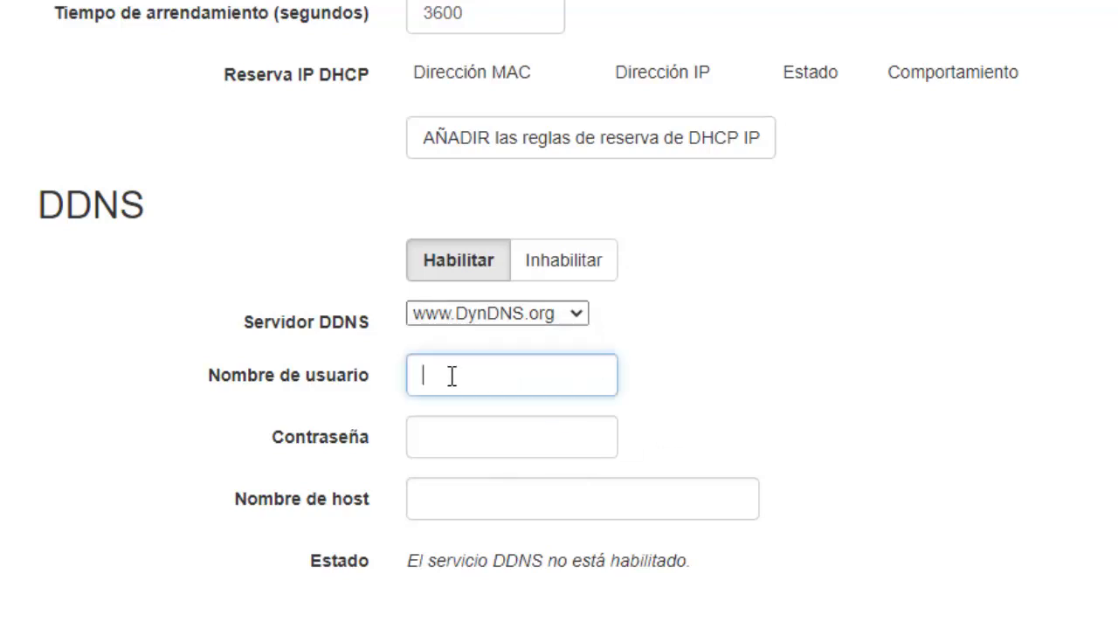
click(437, 439)
click(451, 499)
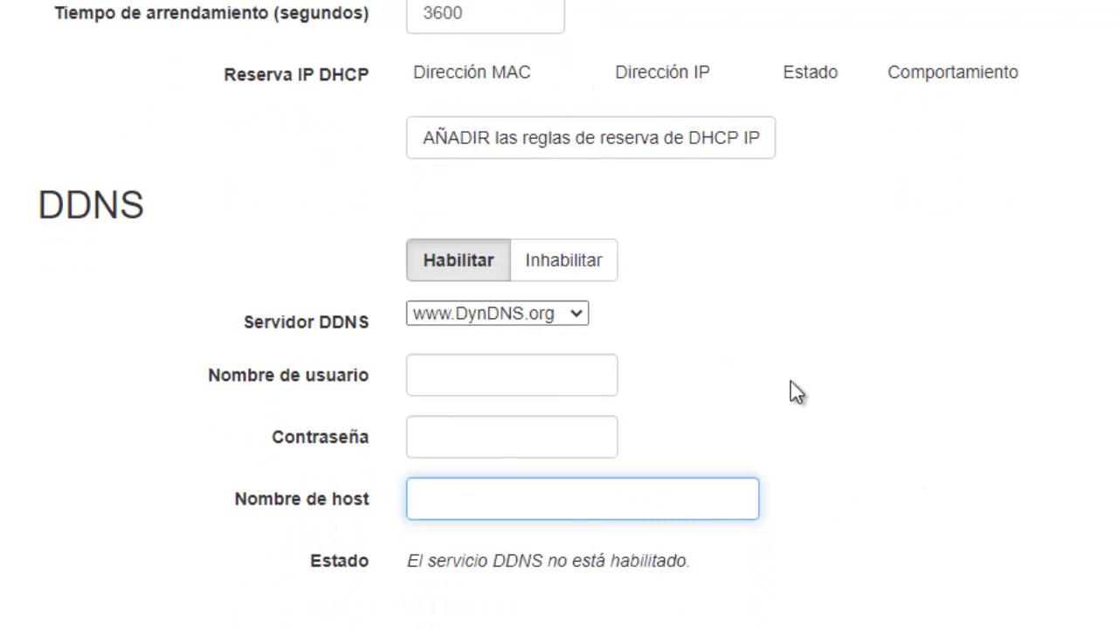
- Examine the Servidor multimedia page, covering USB device access, SMB sharing, the DLNA server and available USB devices
scroll(274, 384, up, 7)
scroll(288, 367, down, 2)
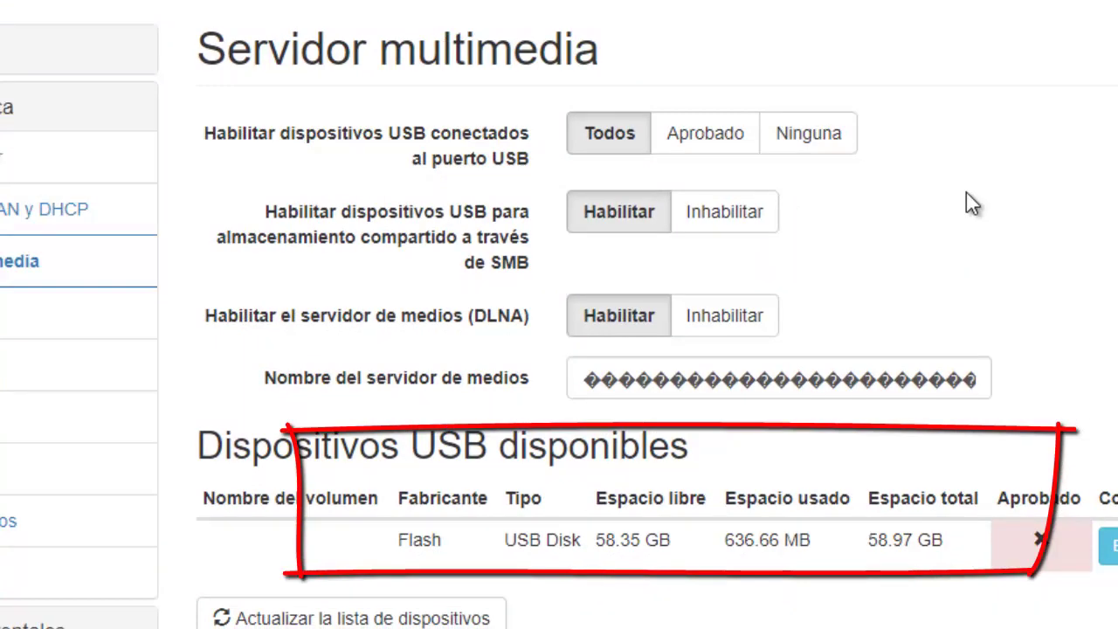
scroll(873, 288, down, 2)
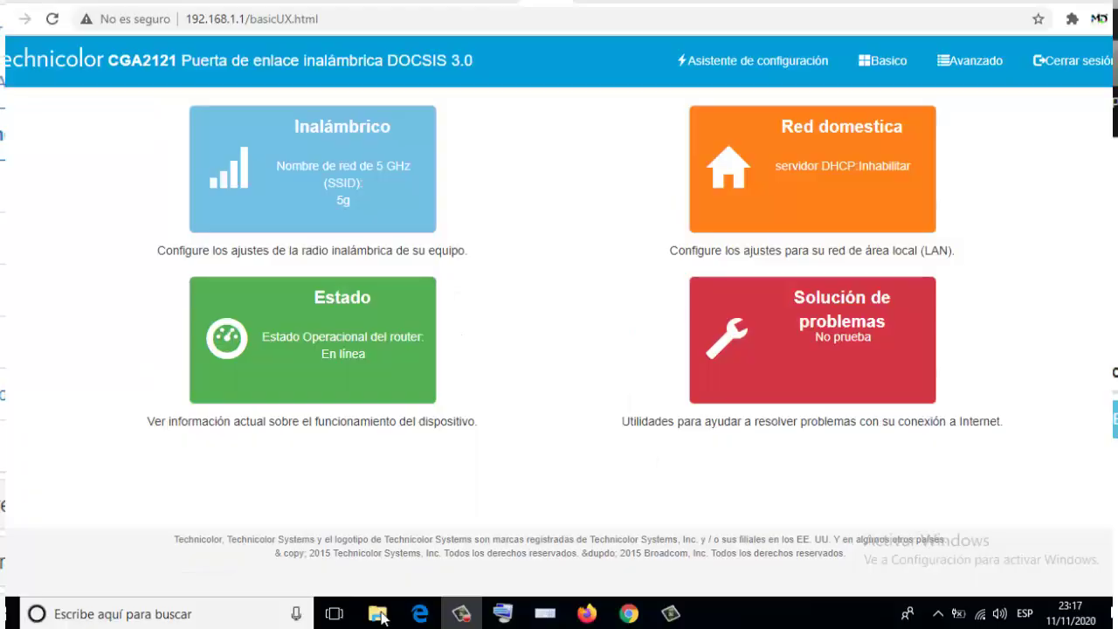
- Switch to File Explorer and select the BRCM-CM computer in the network view
click(378, 615)
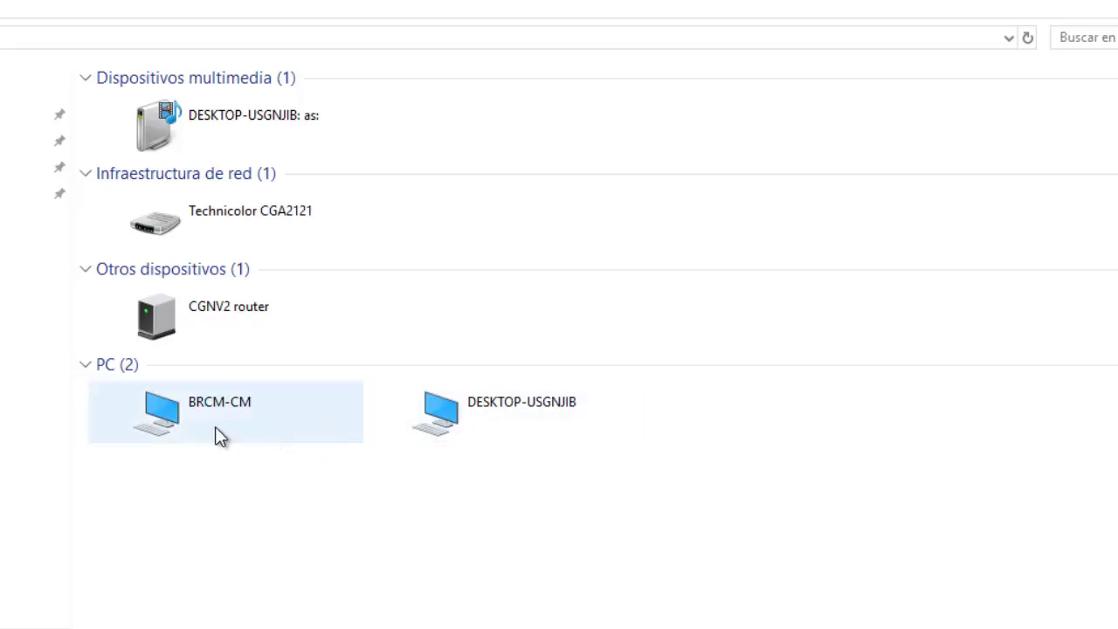
click(171, 423)
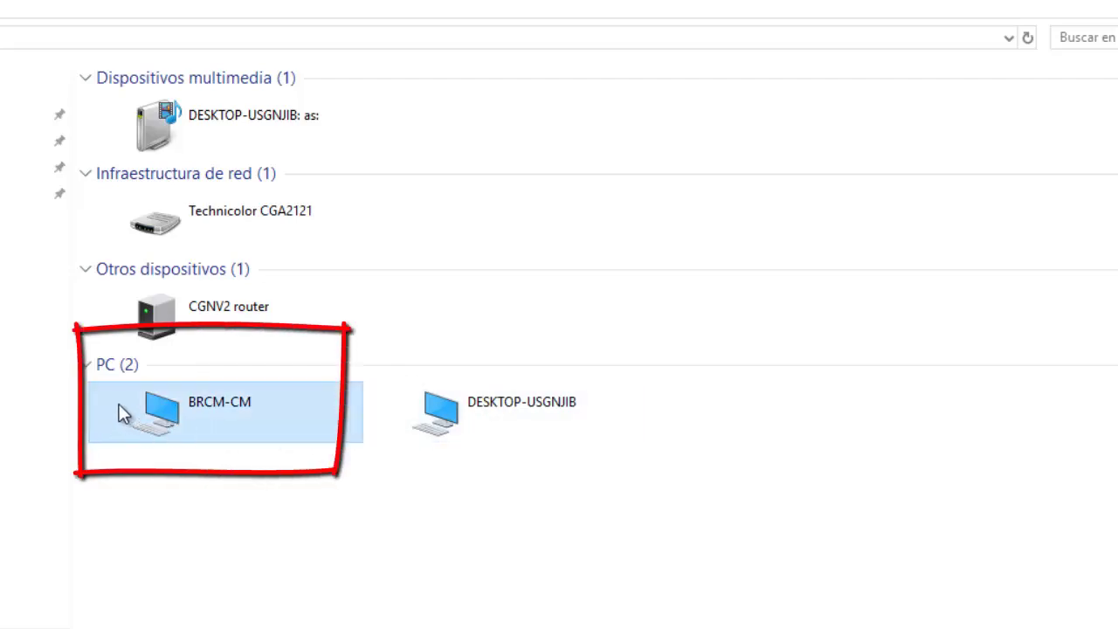
- Check the shared Users folder on DESKTOP-USGNJIB and return to the network view
double_click(488, 428)
double_click(201, 106)
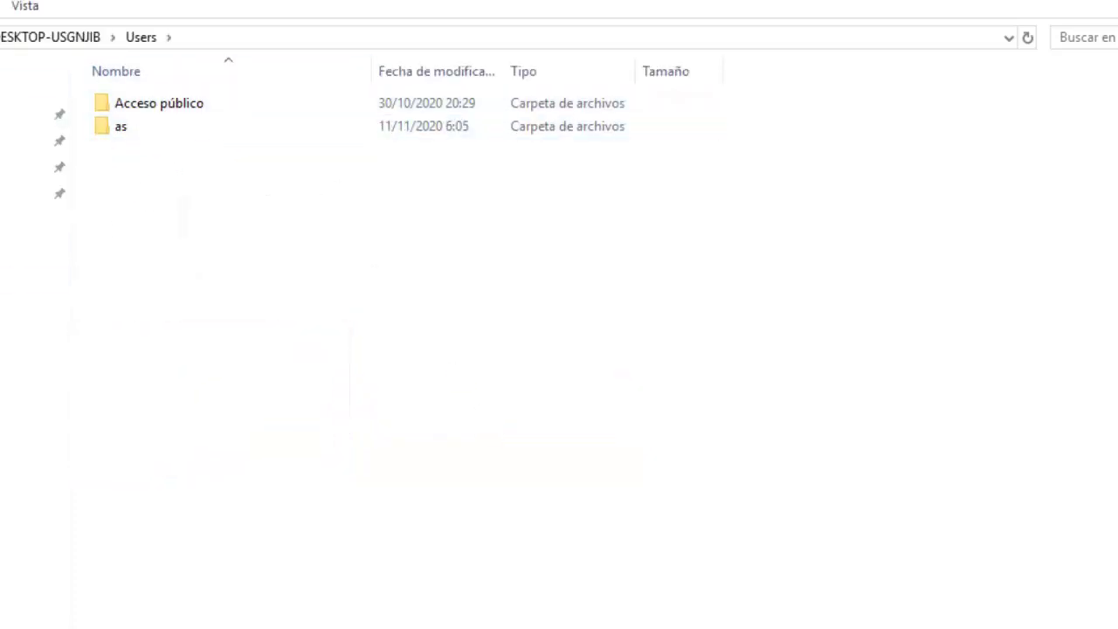
key(alt+Left)
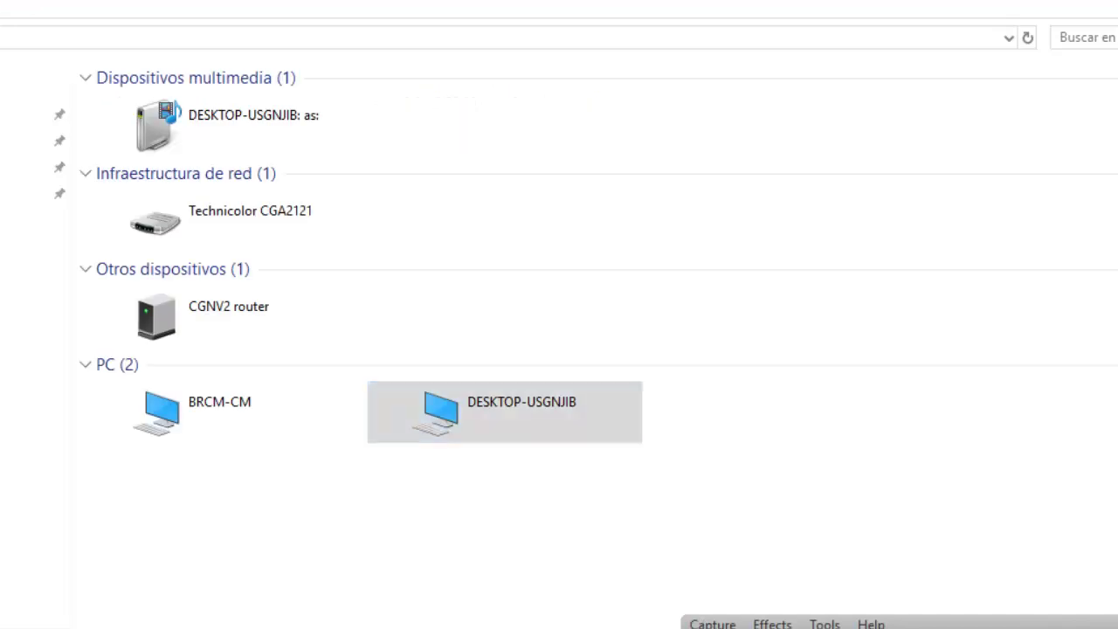
- Open the storage share on the BRCM-CM network computer
click(213, 439)
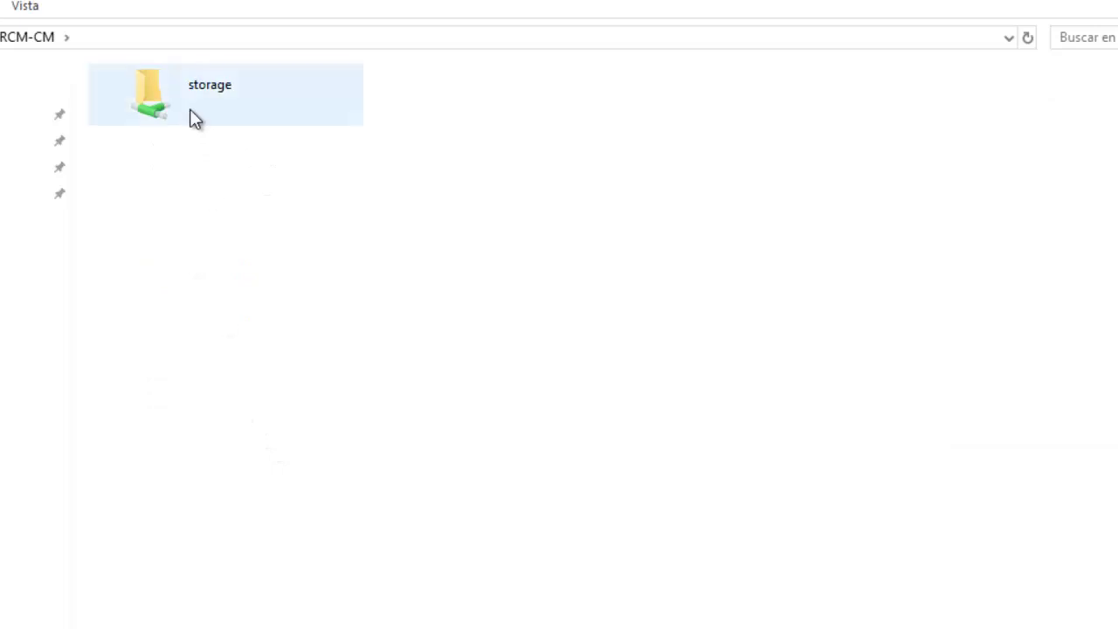
double_click(192, 116)
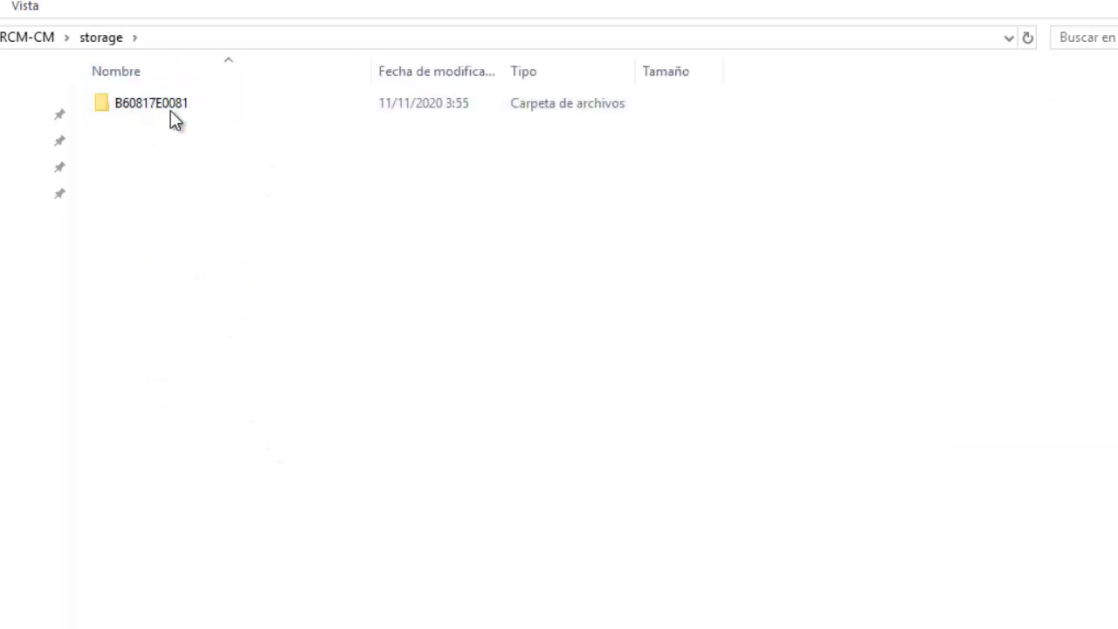
double_click(171, 111)
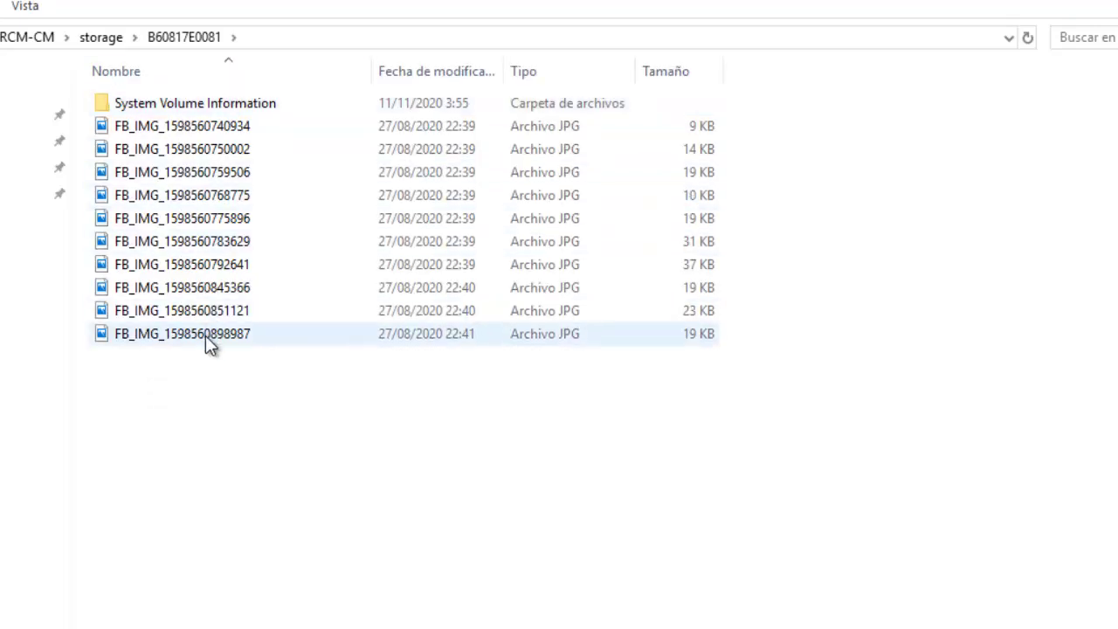
double_click(205, 333)
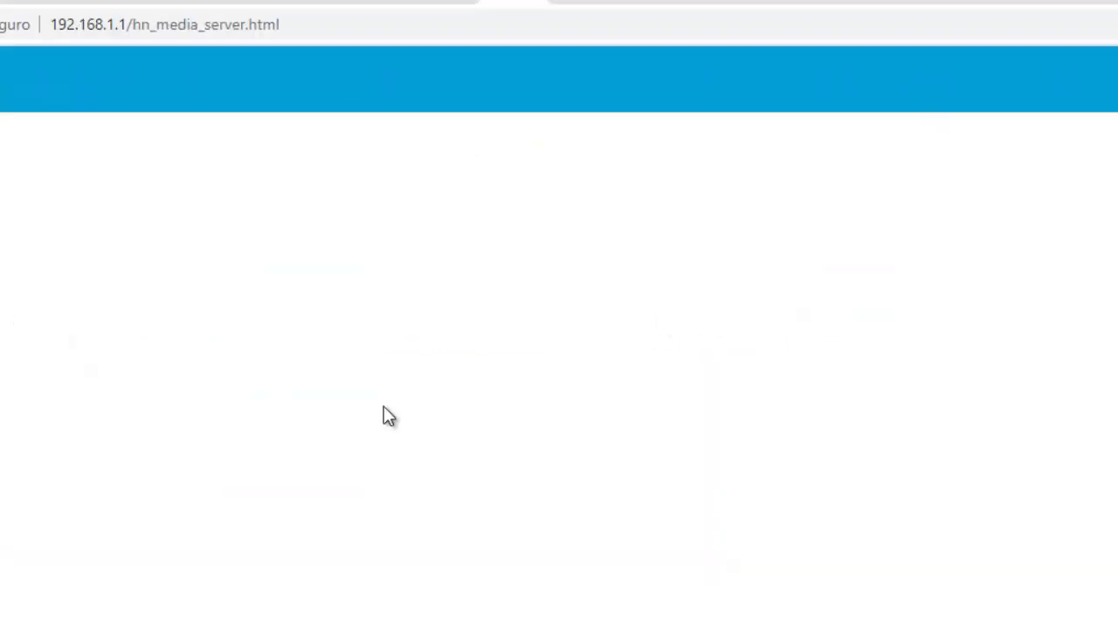
- On the router's Servidor multimedia page, set the files to scan to Escanear todos los archivos
scroll(568, 410, down, 1)
scroll(600, 411, down, 1)
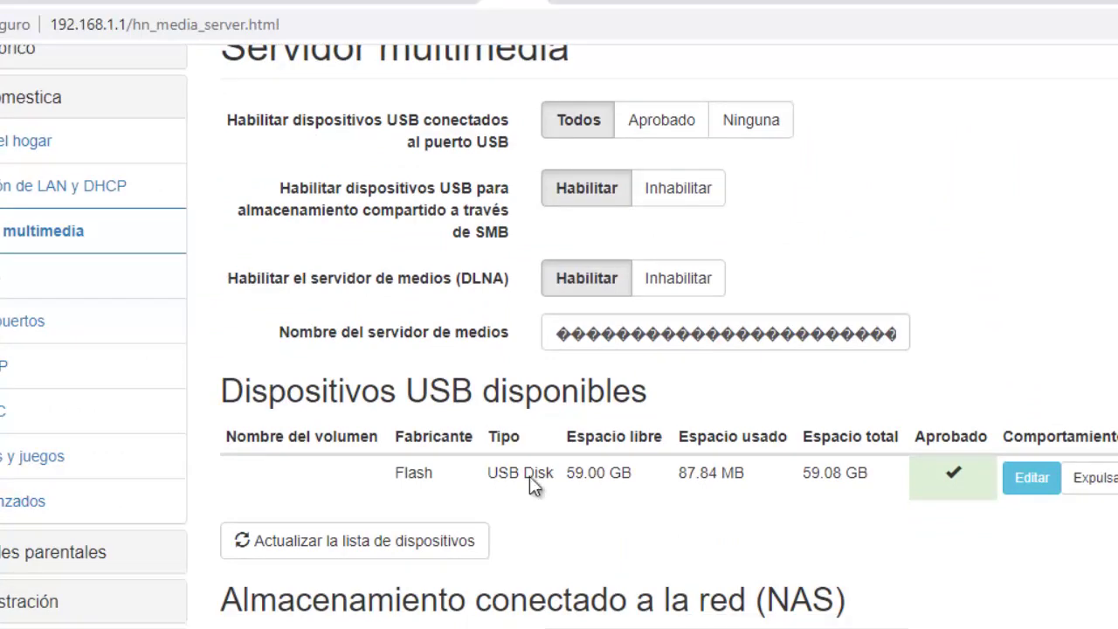
scroll(604, 499, down, 4)
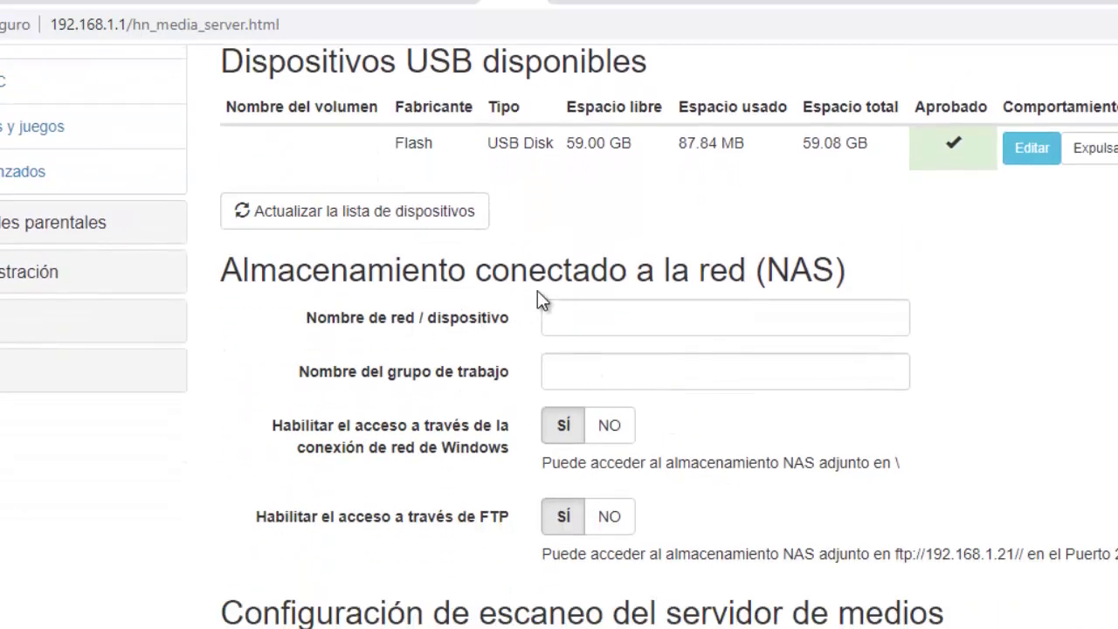
scroll(738, 324, down, 3)
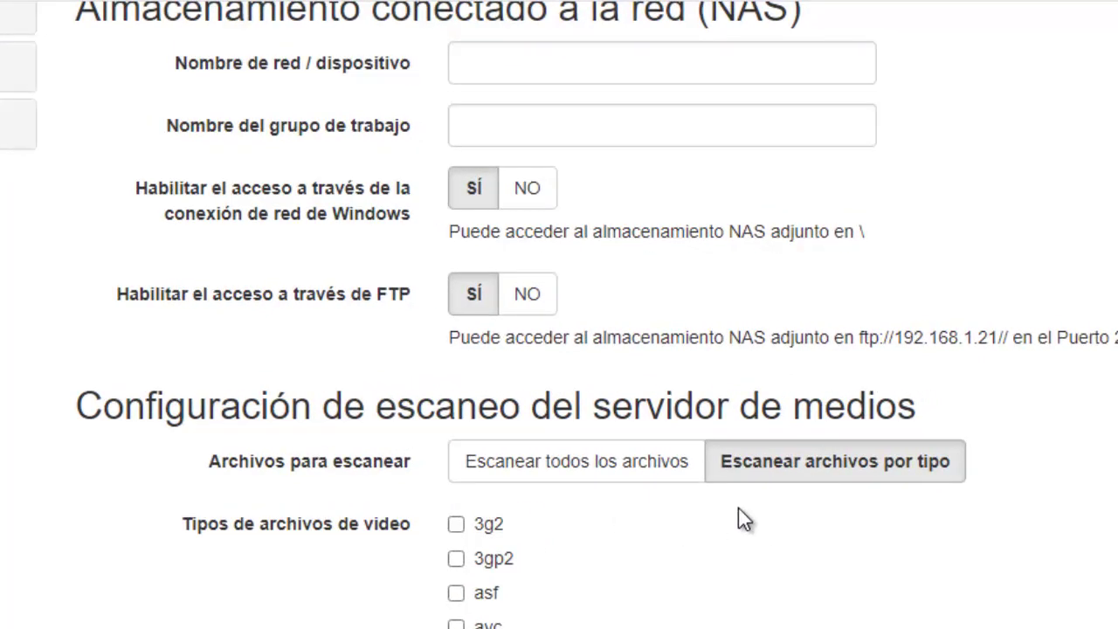
scroll(637, 599, down, 3)
scroll(607, 471, up, 3)
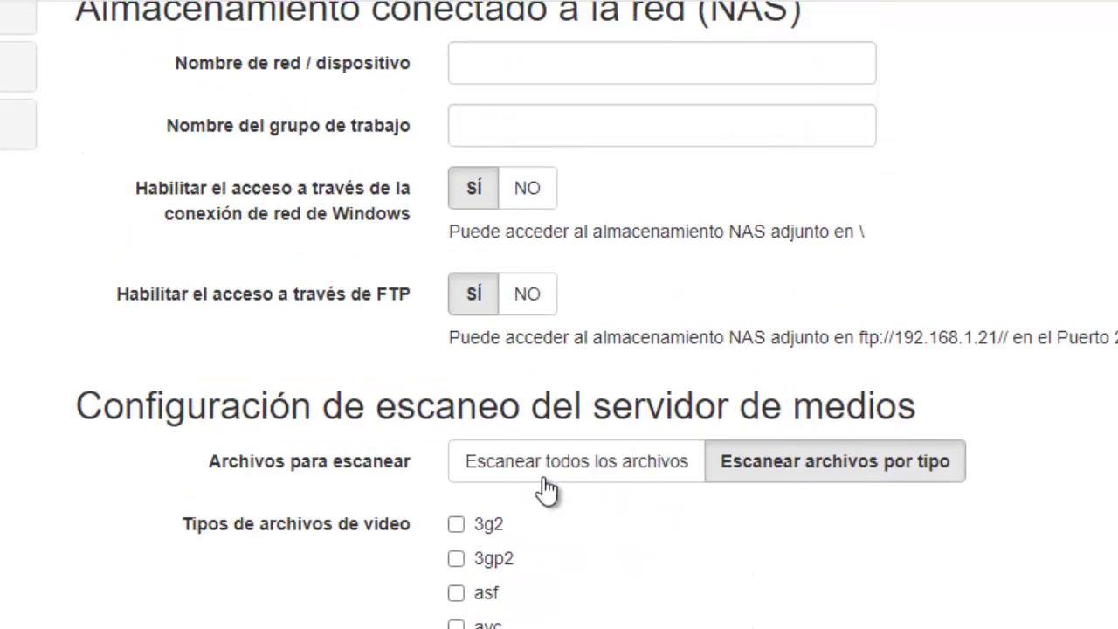
click(544, 476)
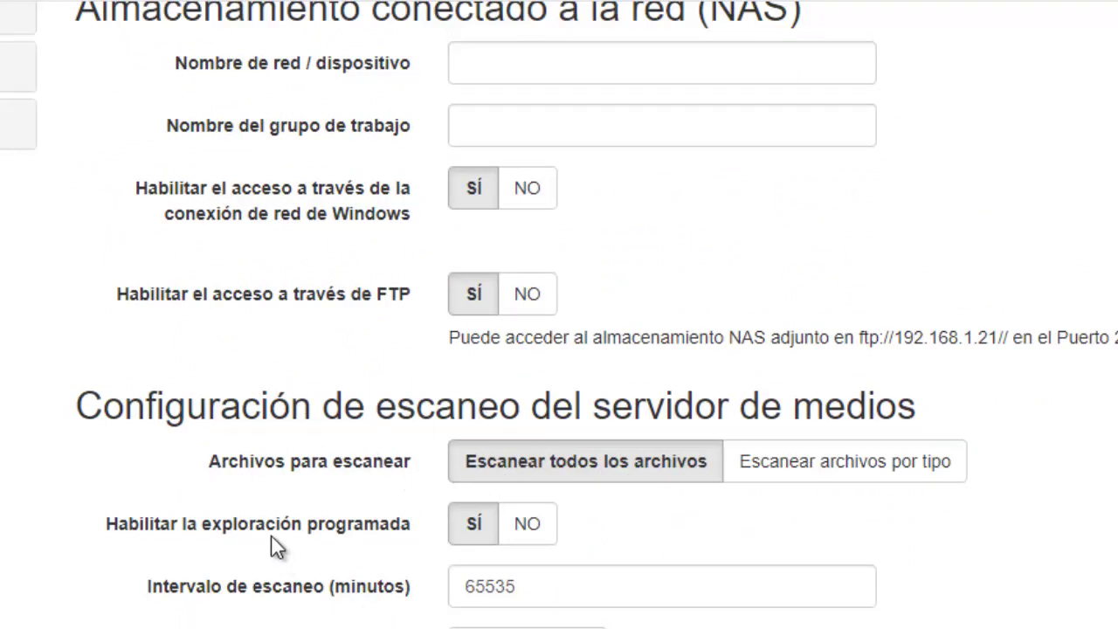
click(541, 583)
- Open the NAS storage address ftp://192.168.1.21// given under FTP access in the browser
scroll(406, 549, up, 8)
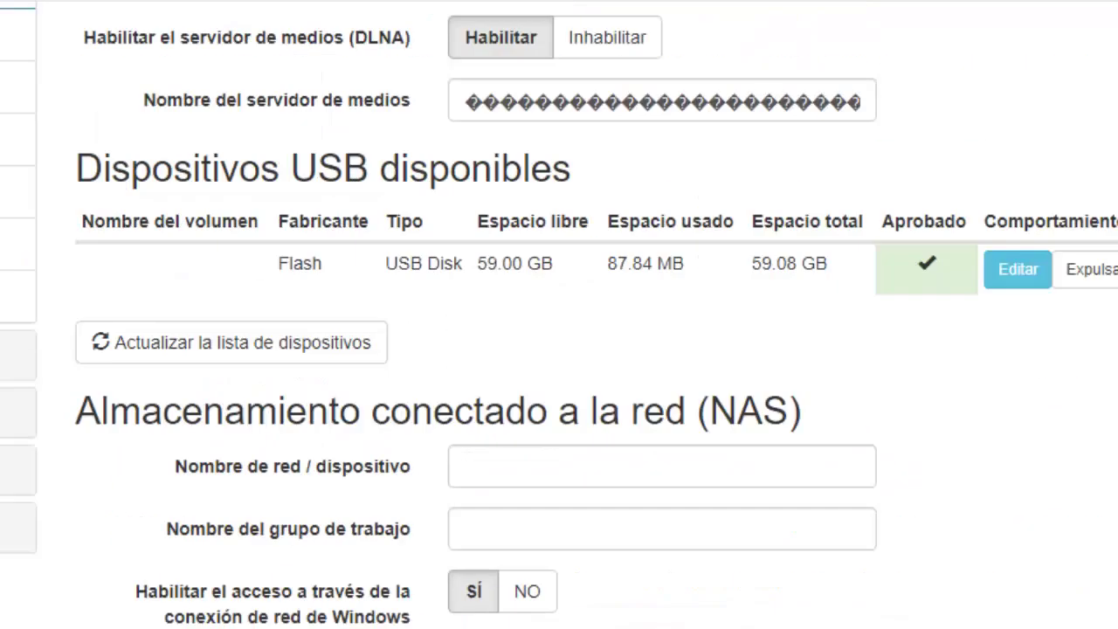
scroll(405, 548, down, 2)
scroll(590, 507, down, 6)
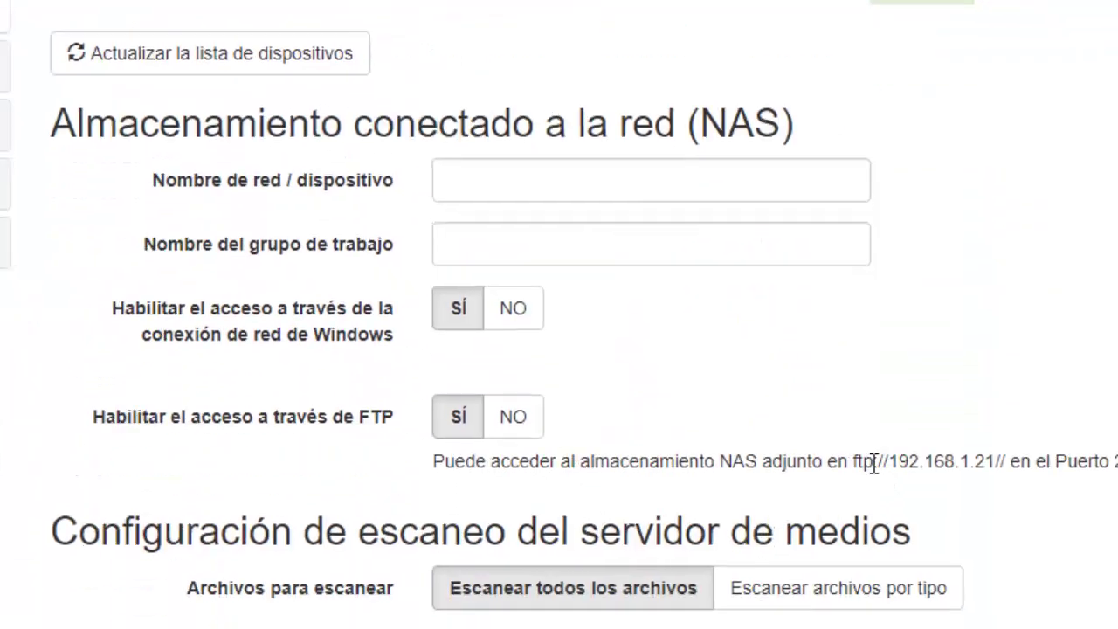
drag(849, 460, 990, 450)
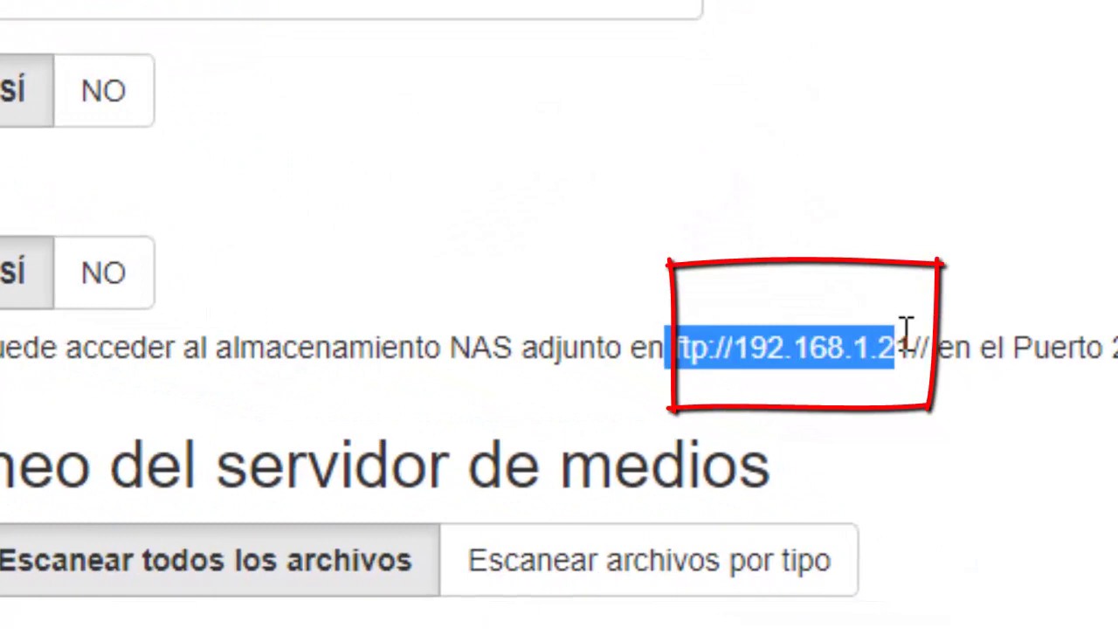
mouse_move(907, 330)
mouse_down()
mouse_move(941, 332)
mouse_move(924, 330)
mouse_up()
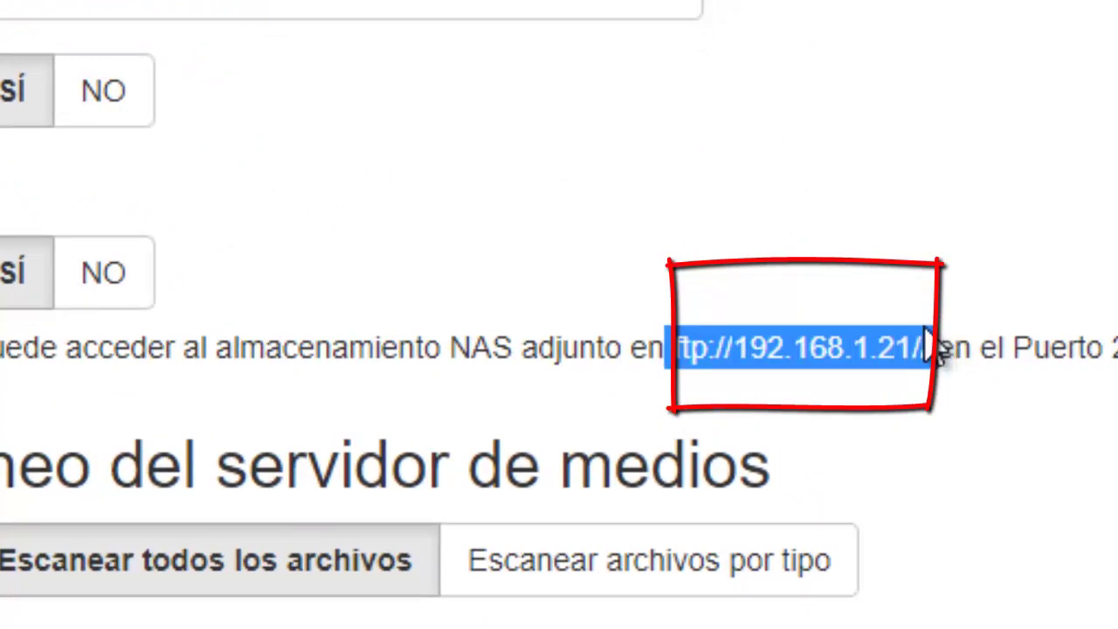
right_click(848, 357)
click(742, 381)
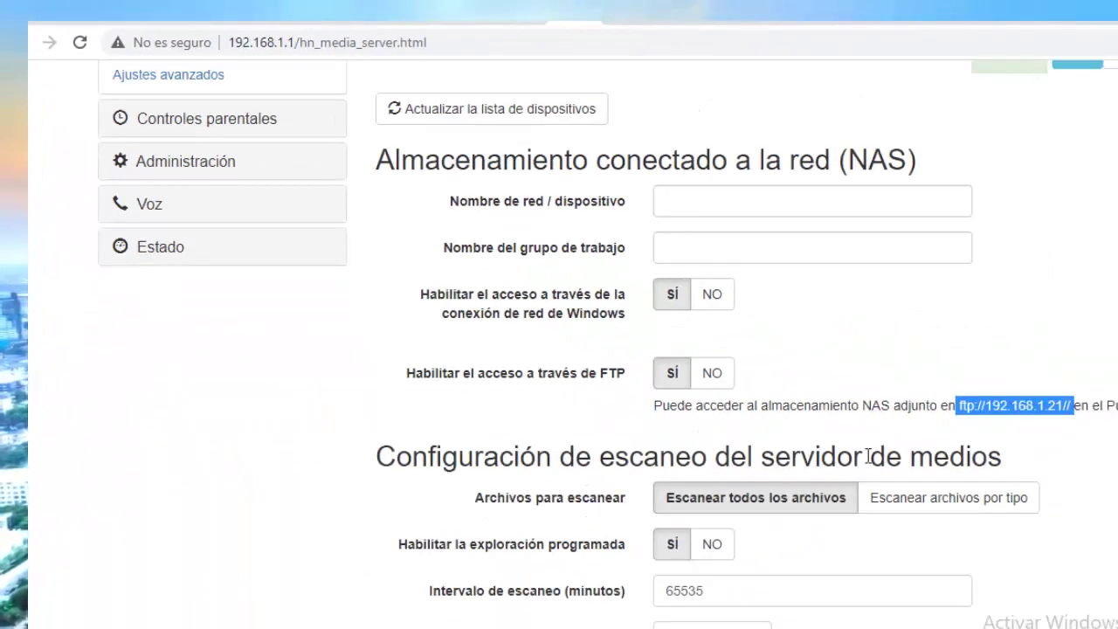
right_click(1013, 408)
click(1019, 433)
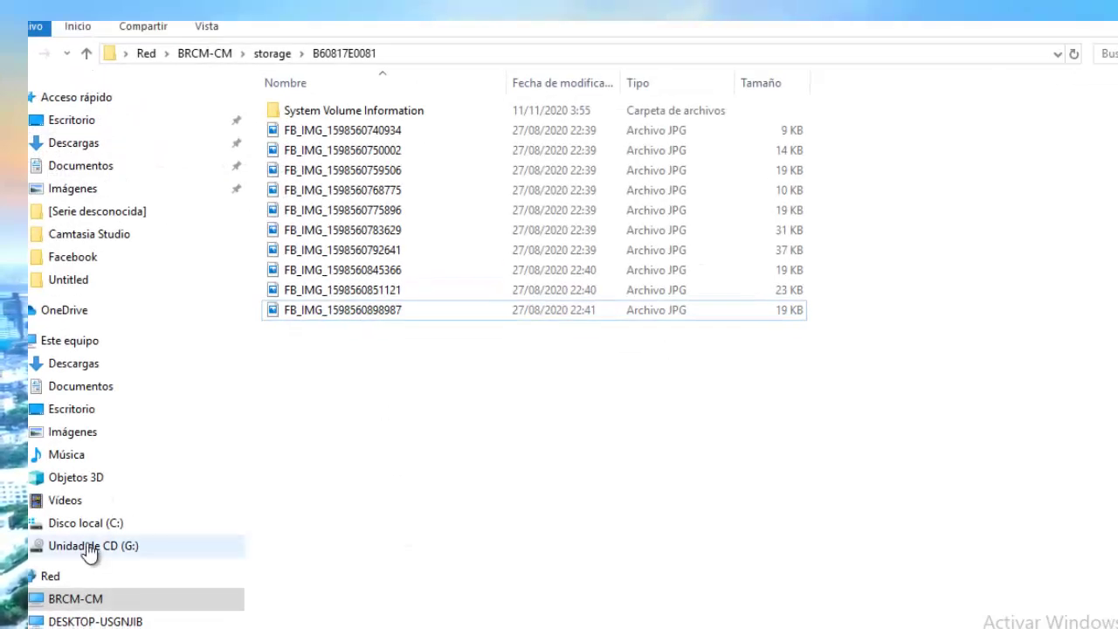
- In File Explorer, browse the network to BRCM-CM and open the B60817E0081 folder inside its storage share
click(55, 584)
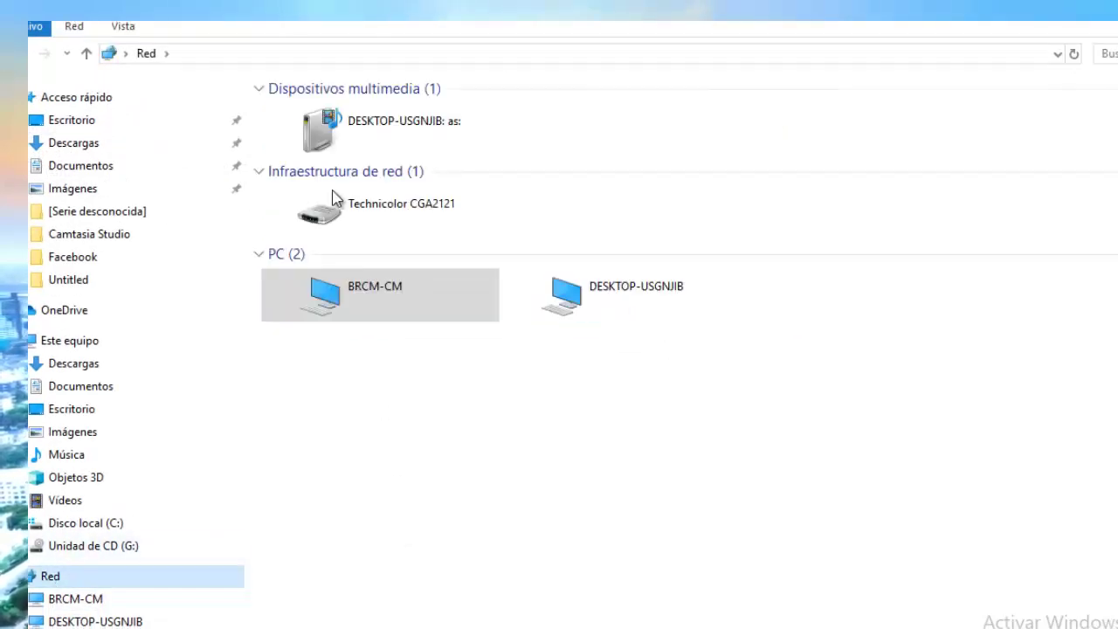
double_click(392, 284)
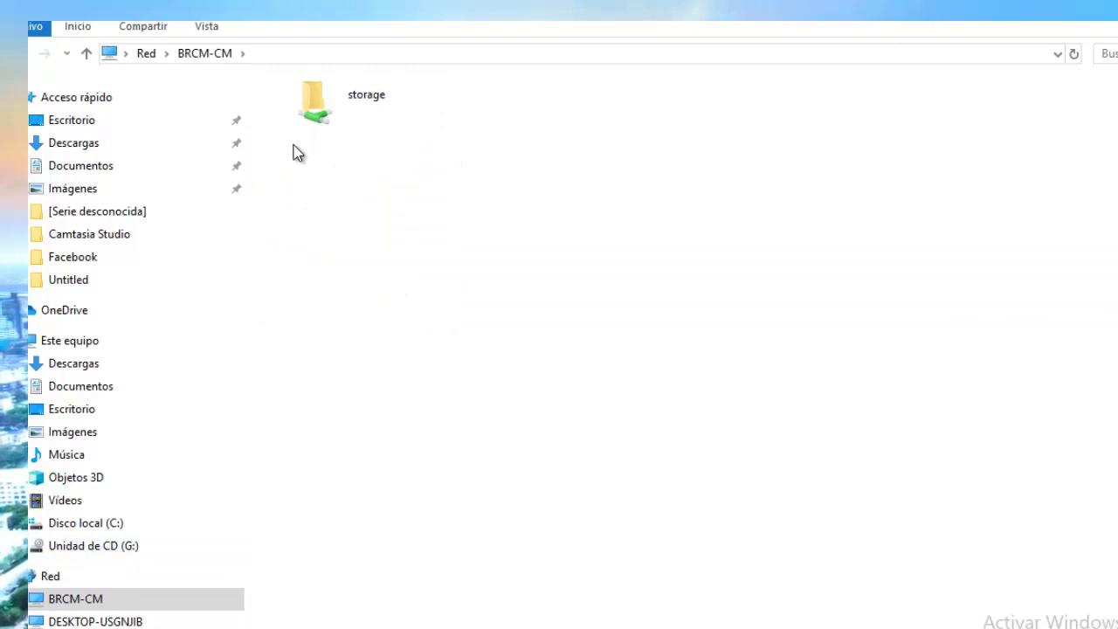
double_click(381, 96)
double_click(339, 115)
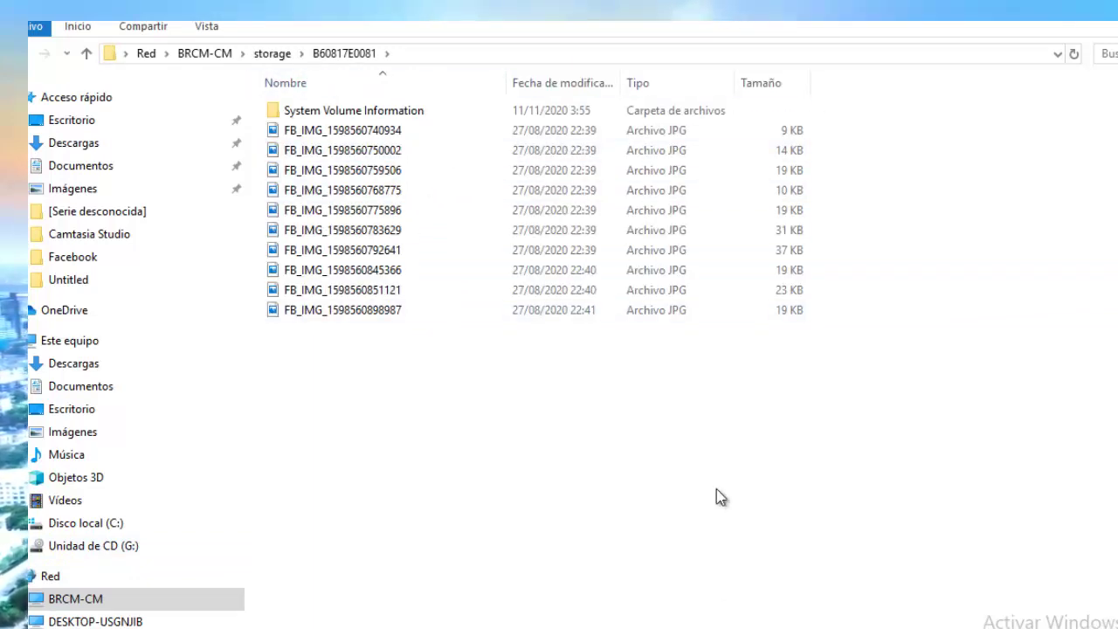
- Switch to Chrome, check the FTP directory index, and return to the router's Servidor multimedia page
mouse_move(722, 628)
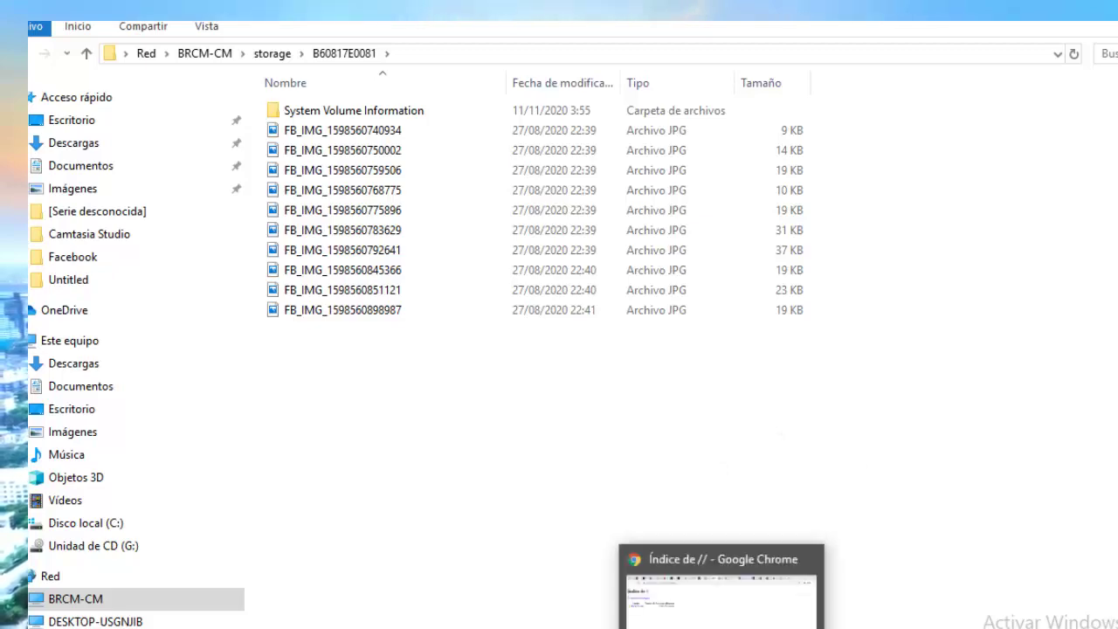
click(690, 549)
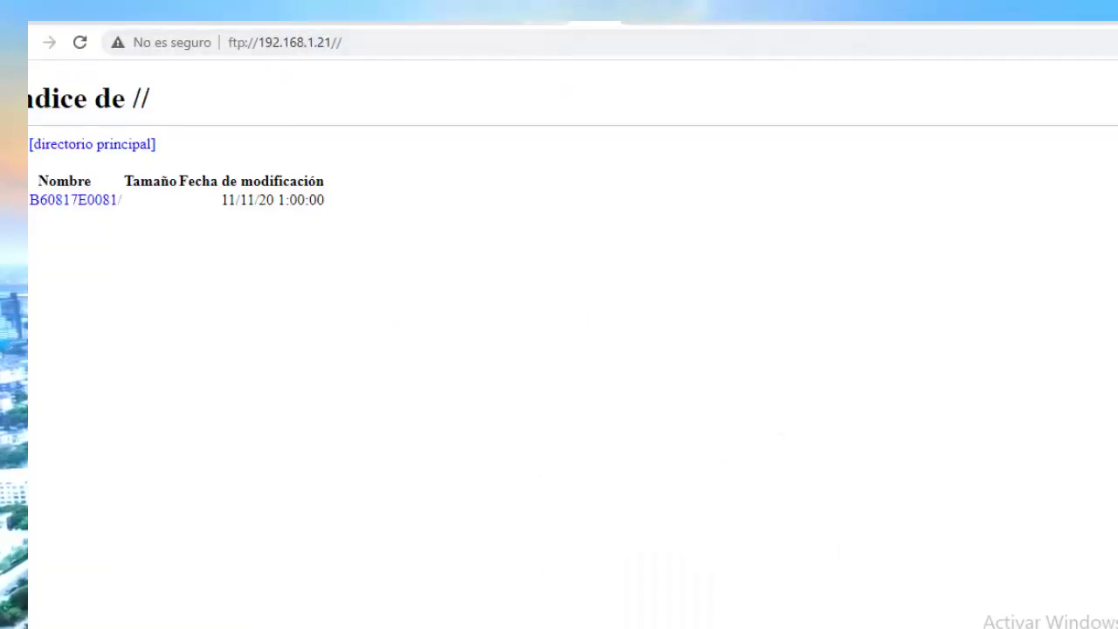
click(603, 12)
scroll(627, 321, up, 6)
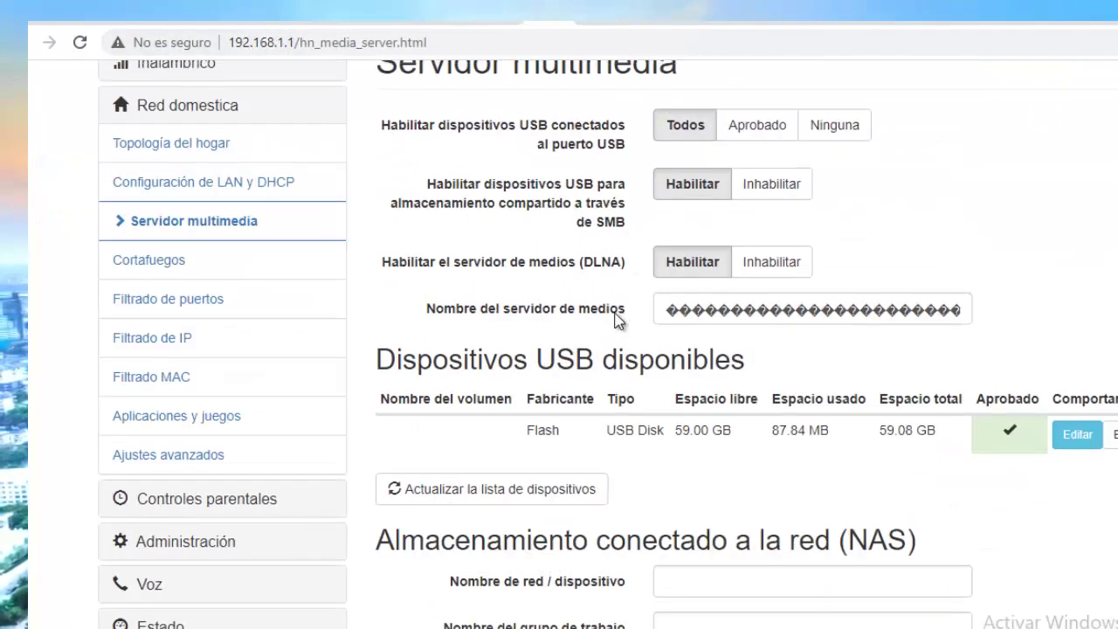
scroll(614, 315, down, 2)
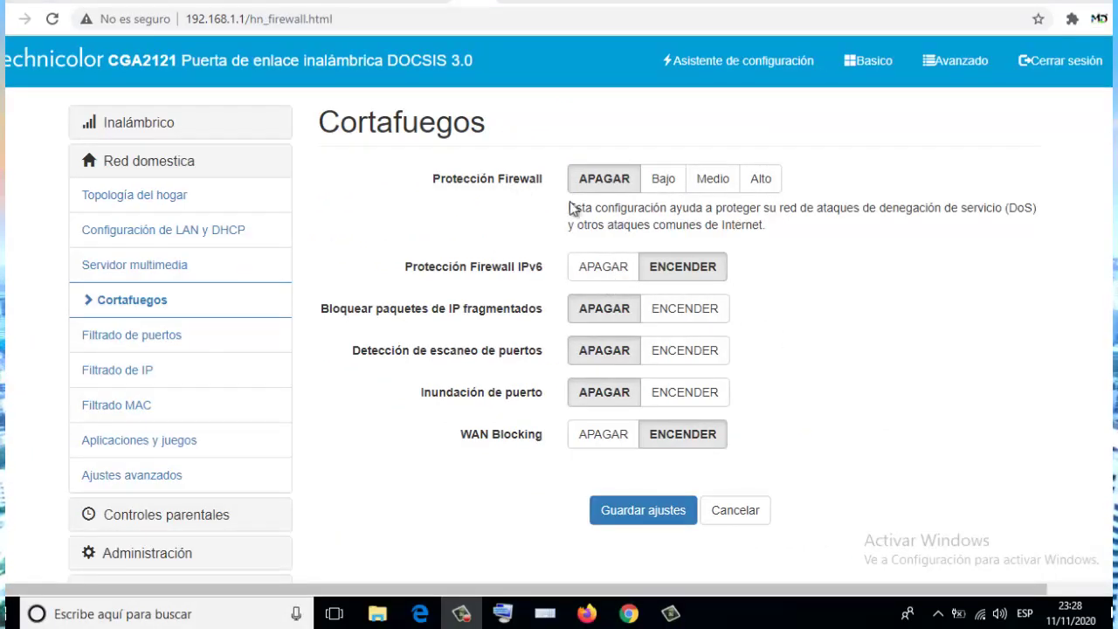
- On the Cortafuegos page, set Protección Firewall, Protección Firewall IPv6 and WAN Blocking to APAGAR
click(603, 188)
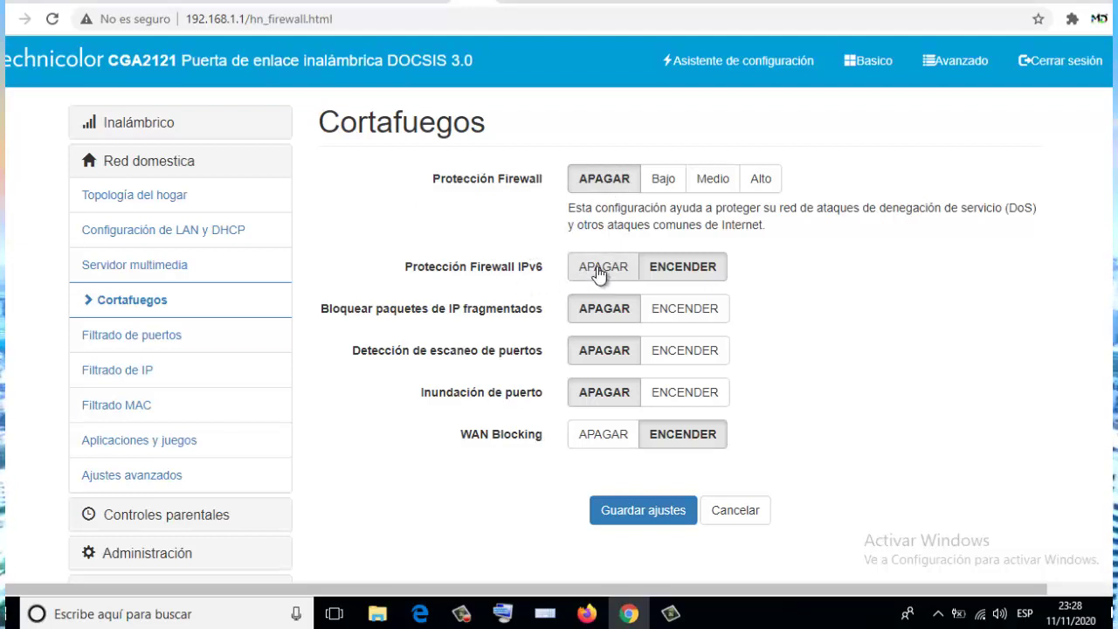
click(599, 273)
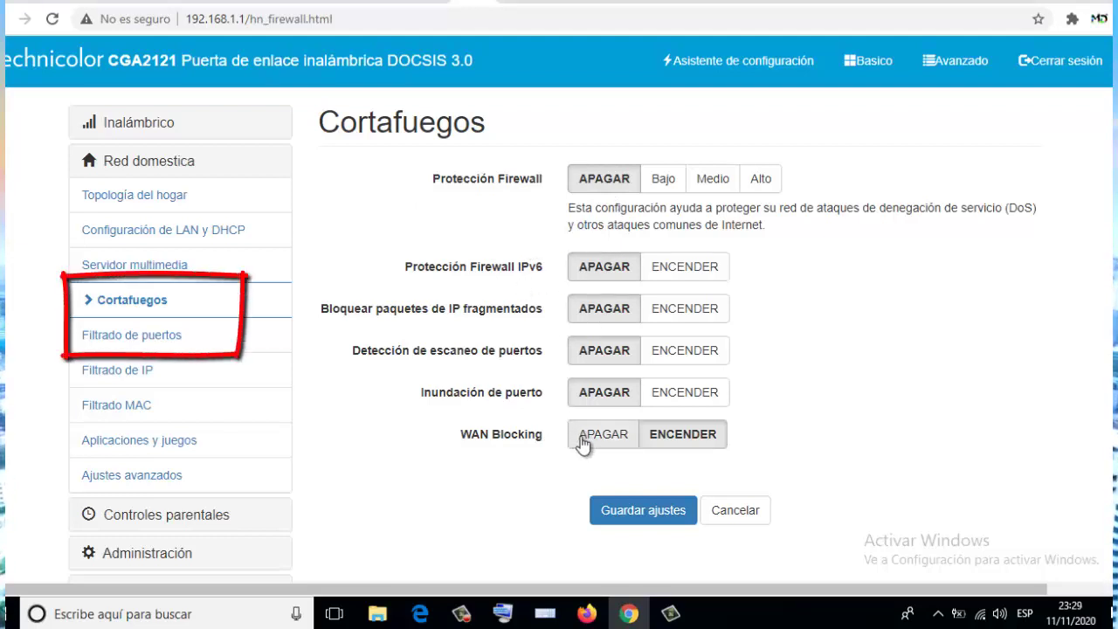
click(597, 435)
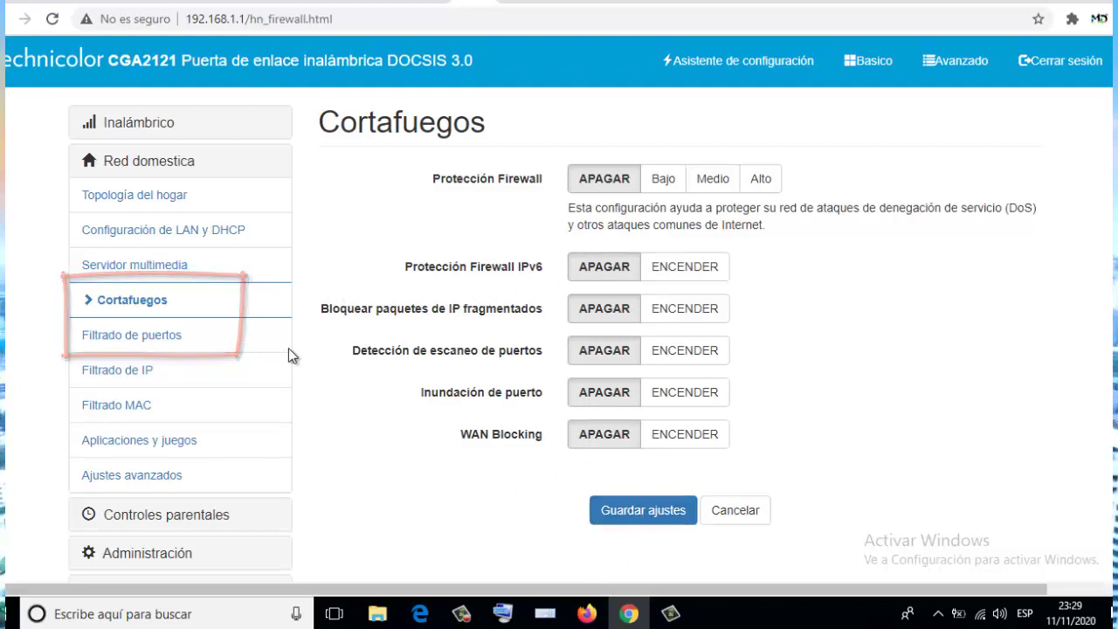
- Open the Filtrado de puertos page and go through the start port entries of the filter rows
click(158, 342)
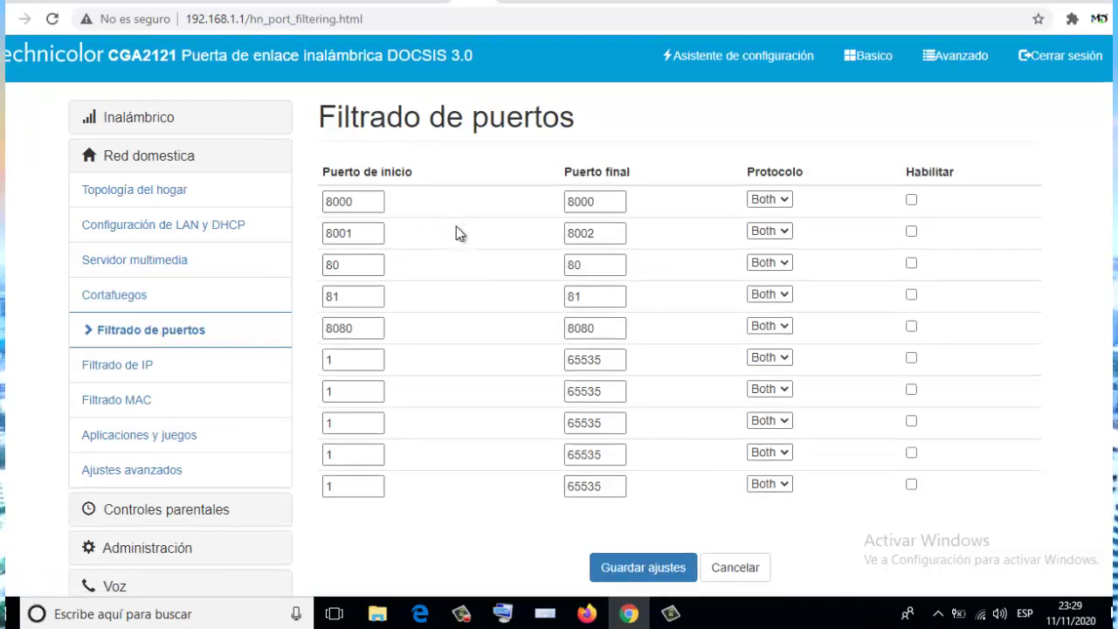
scroll(457, 232, down, 1)
scroll(457, 232, up, 1)
click(367, 208)
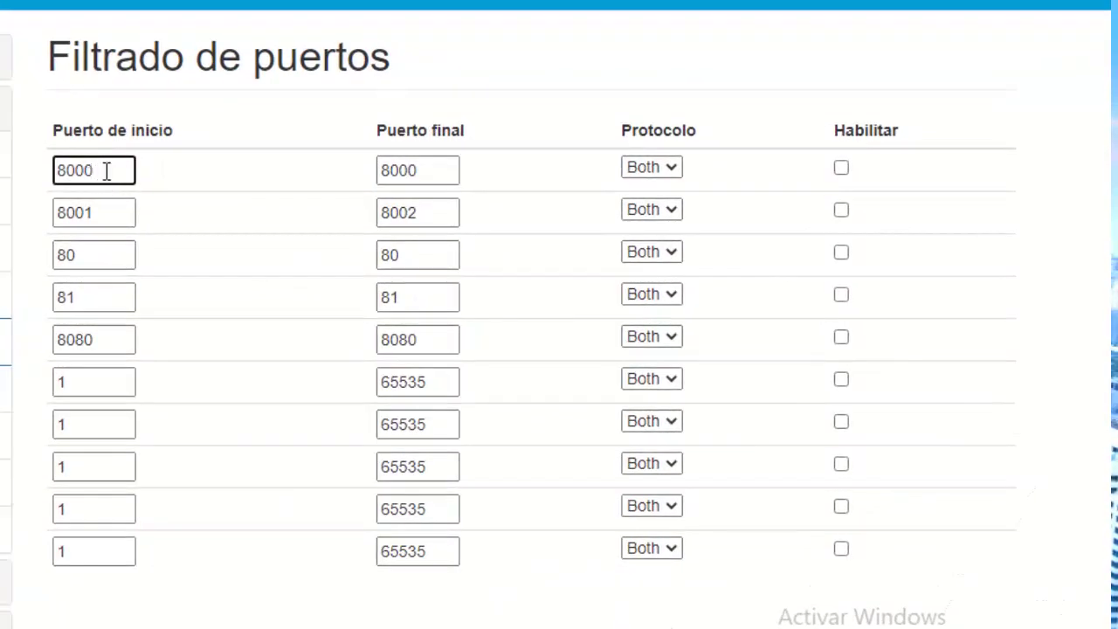
click(110, 213)
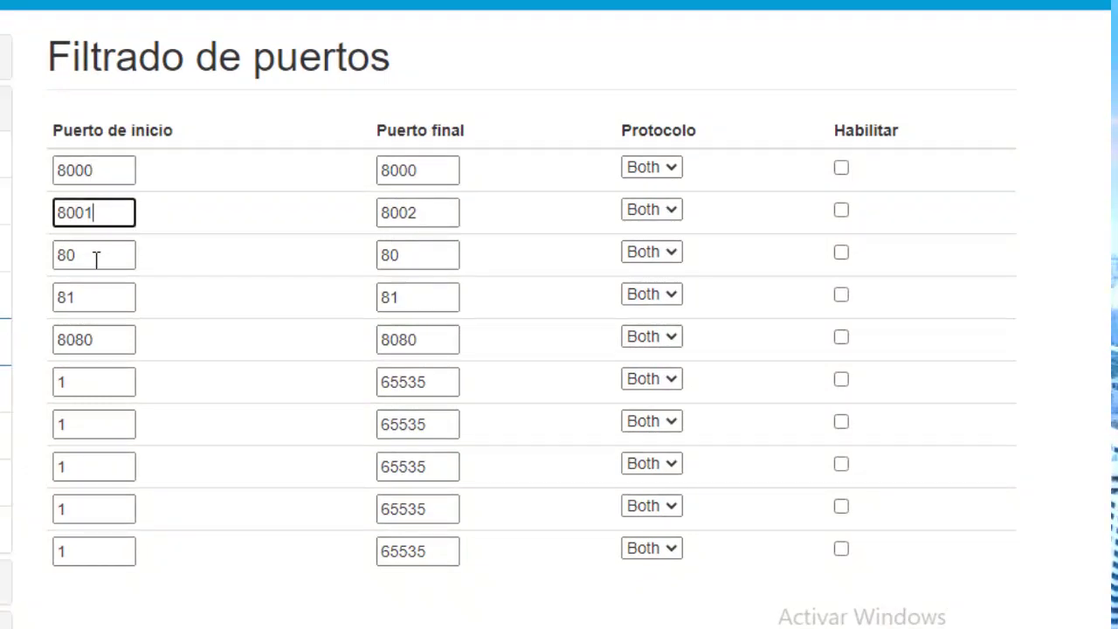
click(92, 260)
click(114, 297)
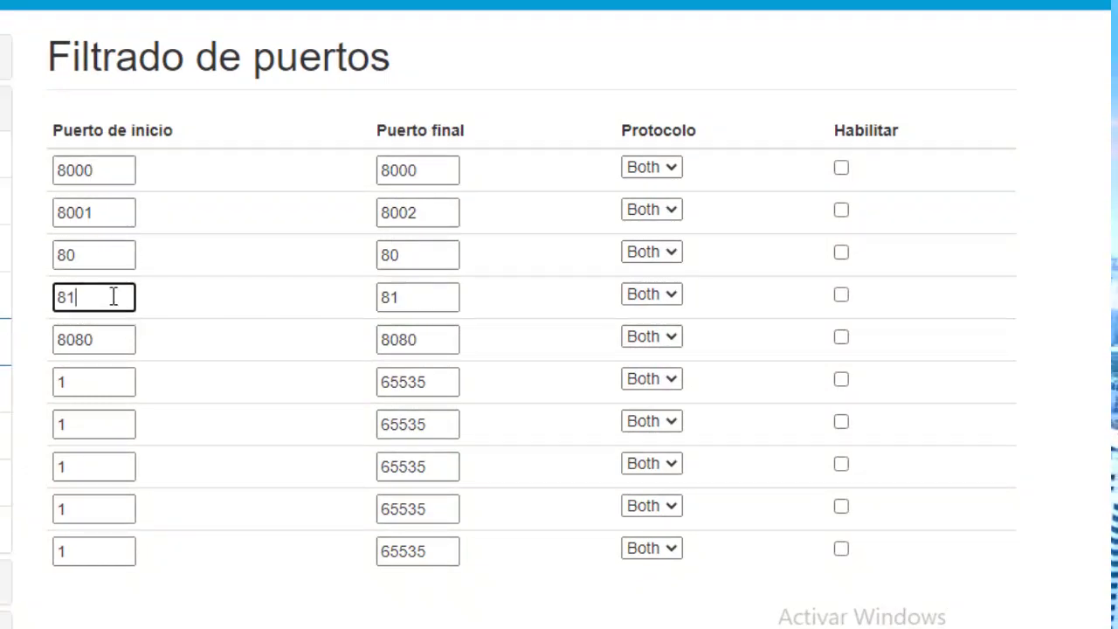
click(110, 340)
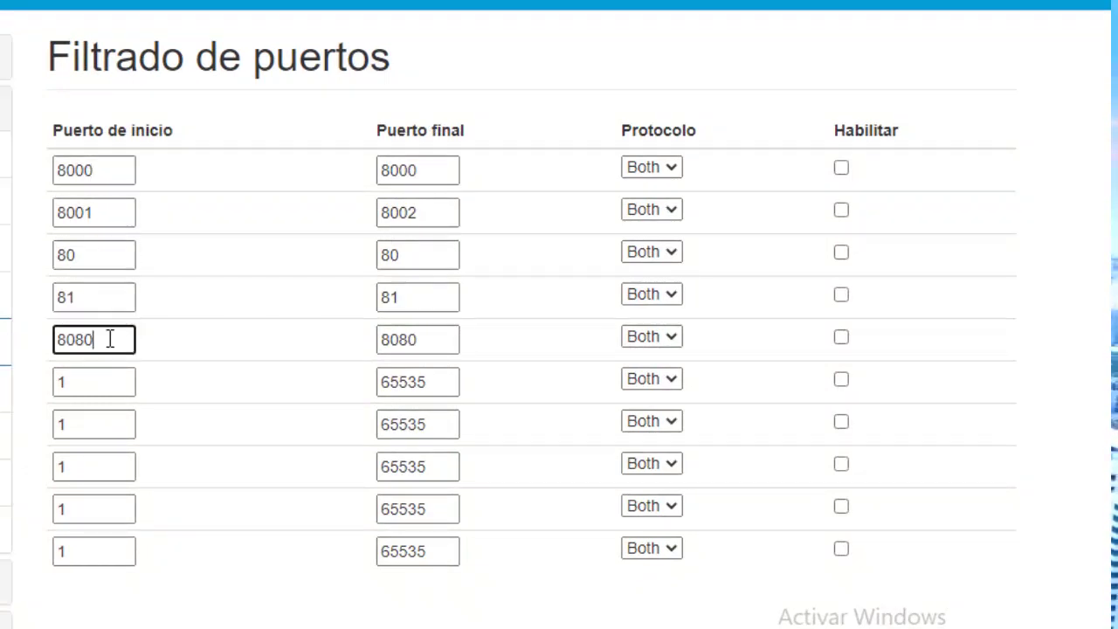
click(87, 387)
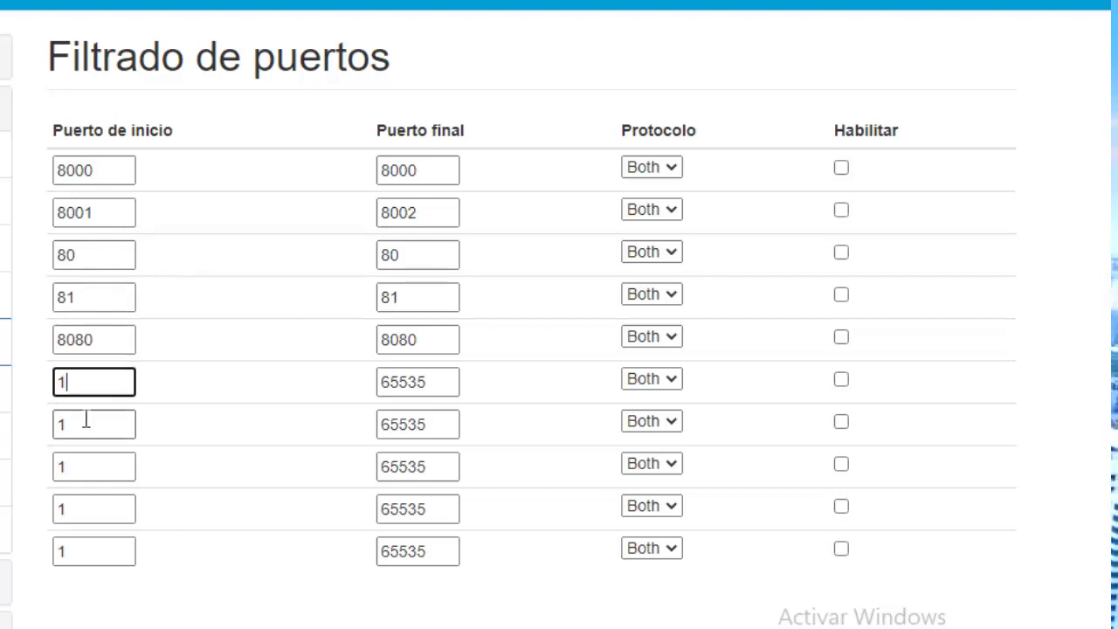
click(92, 425)
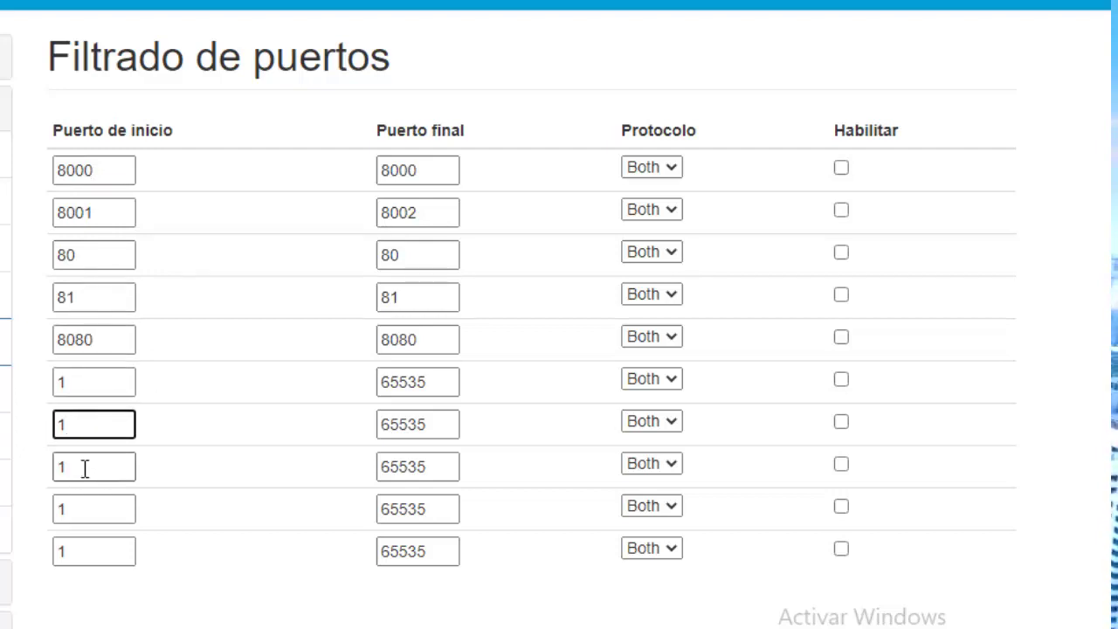
click(84, 469)
click(90, 382)
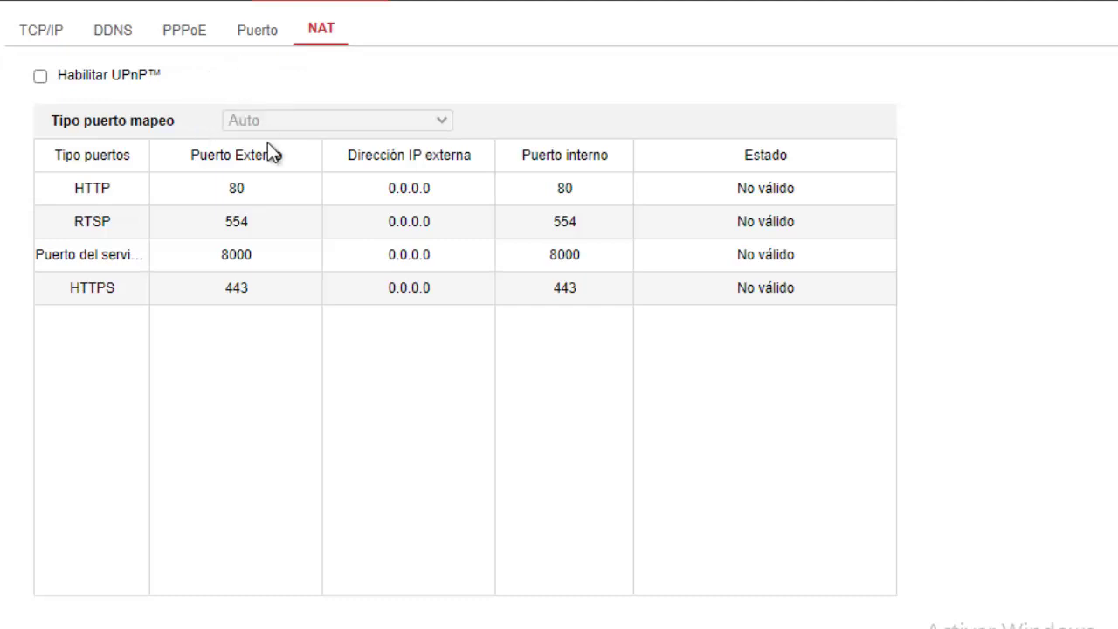
- Check the external RTSP, server and HTTPS ports in the device's NAT table and open its Puerto settings
click(254, 245)
click(245, 228)
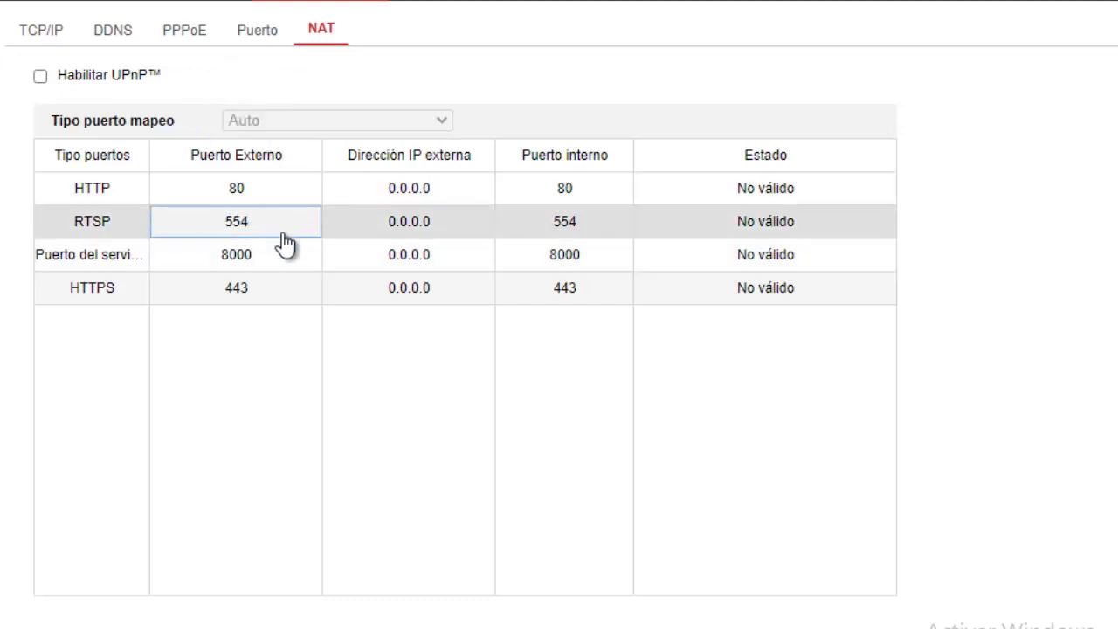
click(262, 295)
click(242, 261)
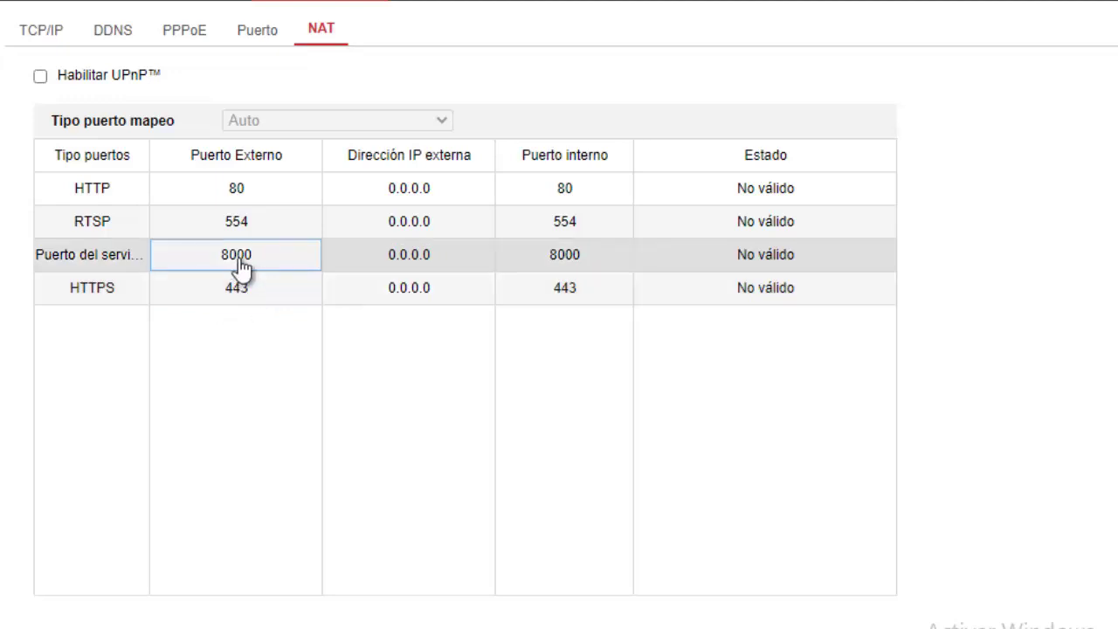
click(262, 35)
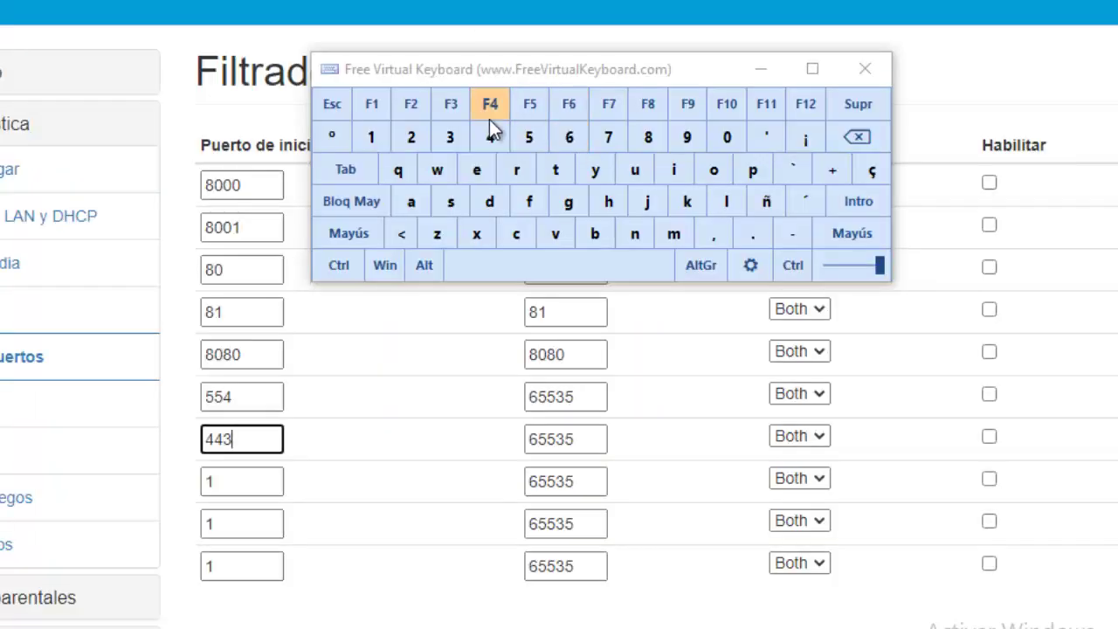
key(F9)
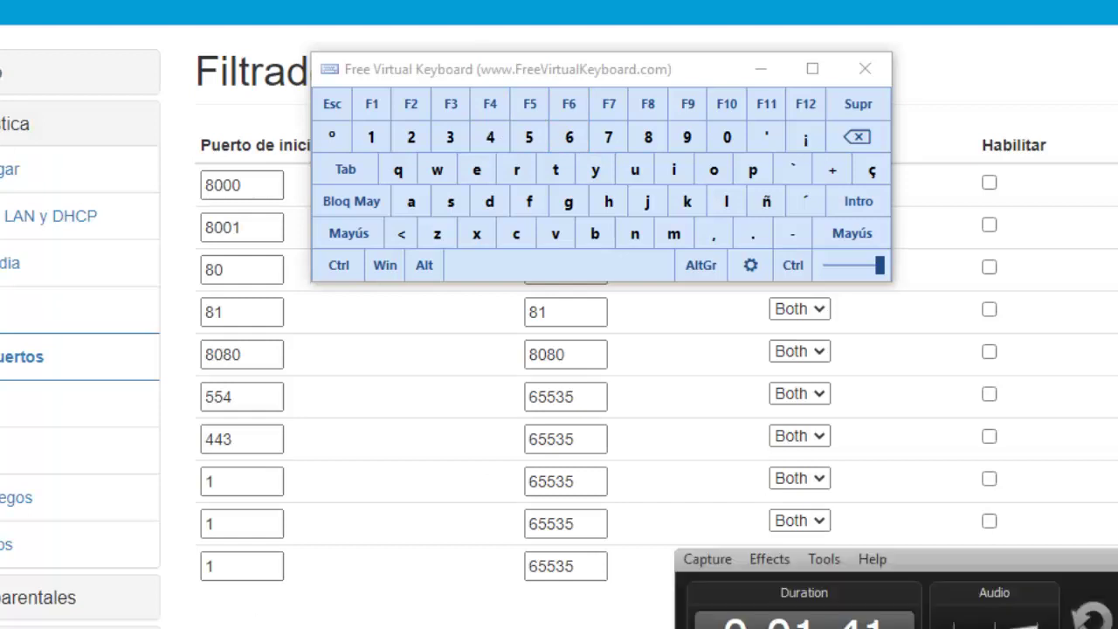
- Minimize the virtual keyboard and set the end ports of the 554 and 443 filter rows to 554 and 443
key(F9)
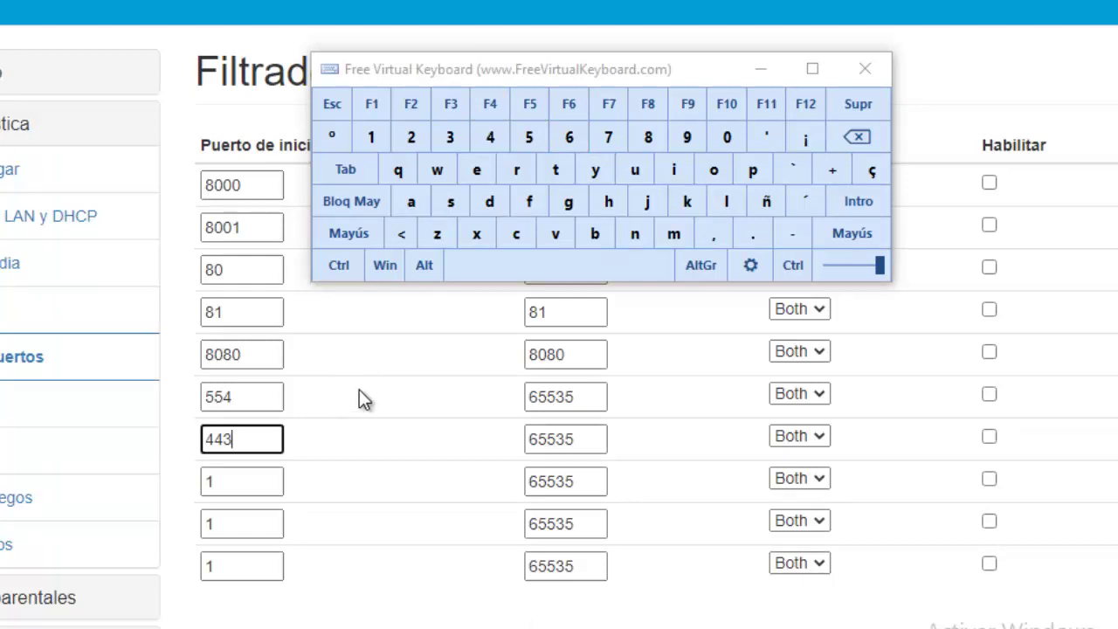
click(760, 68)
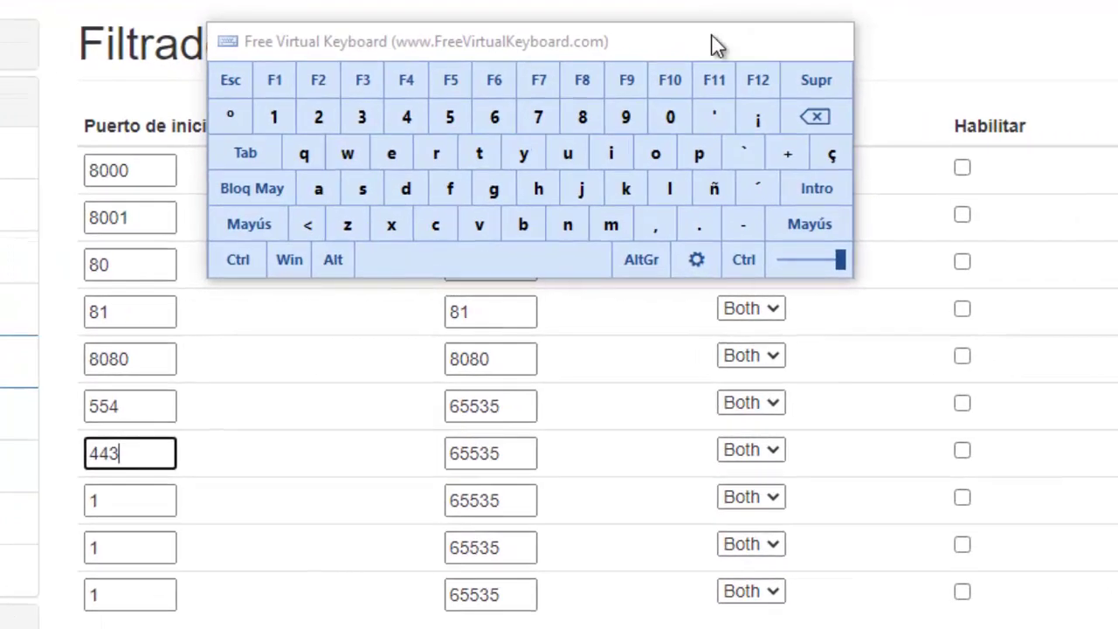
click(120, 406)
click(137, 446)
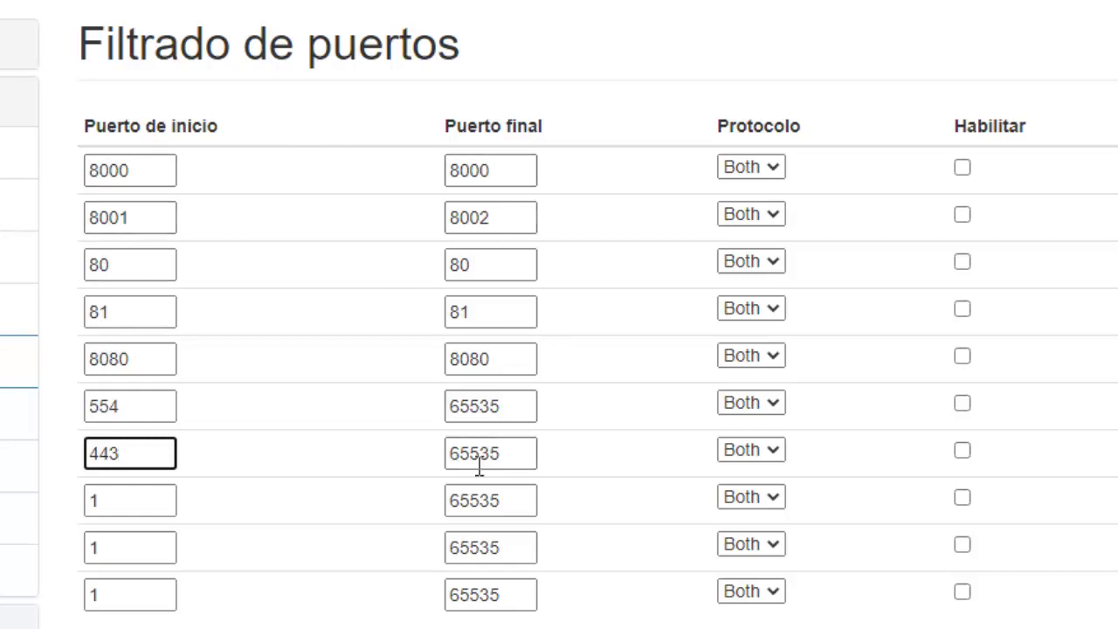
click(511, 404)
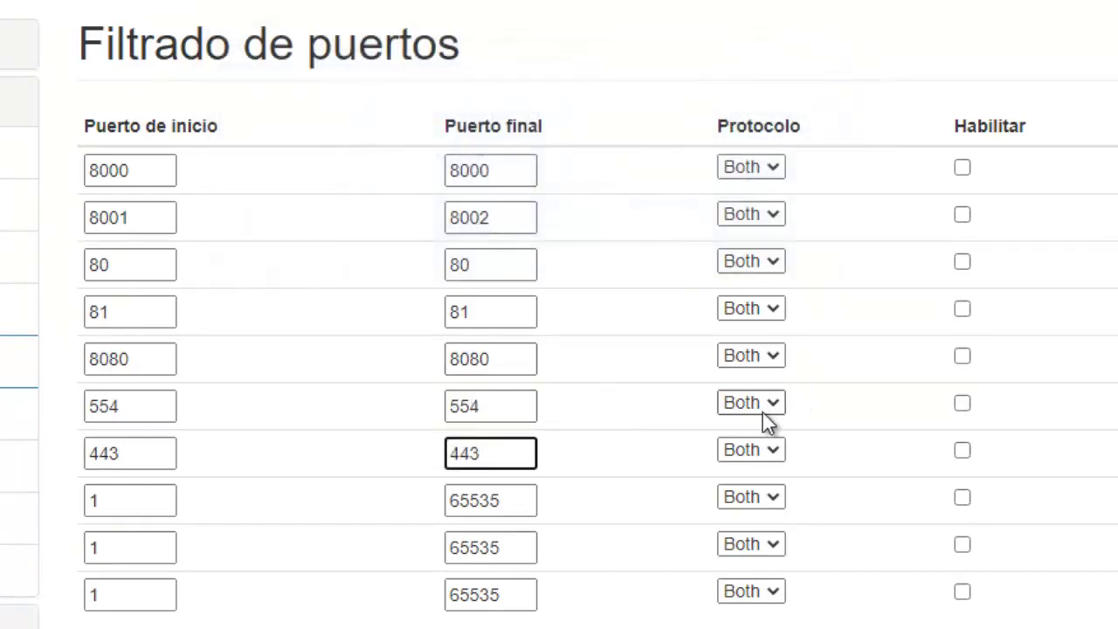
- Keep the first row's protocol as Both and enable the filters for ports 8000, 8001–8002, 80, 81, 8080, 554 and 443
click(774, 169)
click(757, 237)
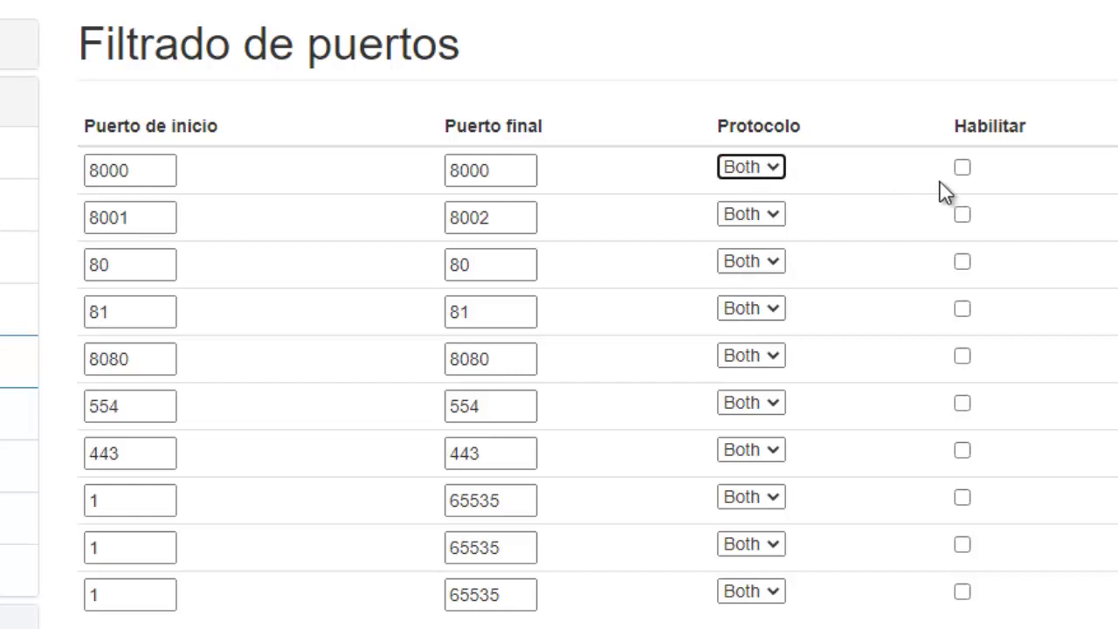
click(965, 169)
click(963, 168)
click(962, 262)
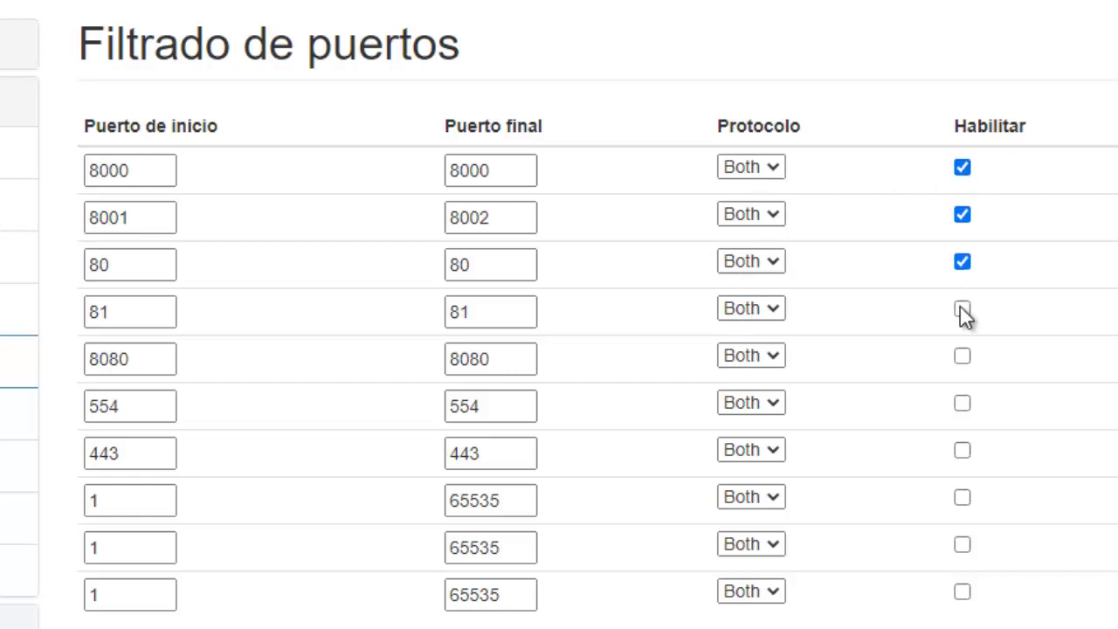
click(963, 309)
click(963, 405)
click(964, 453)
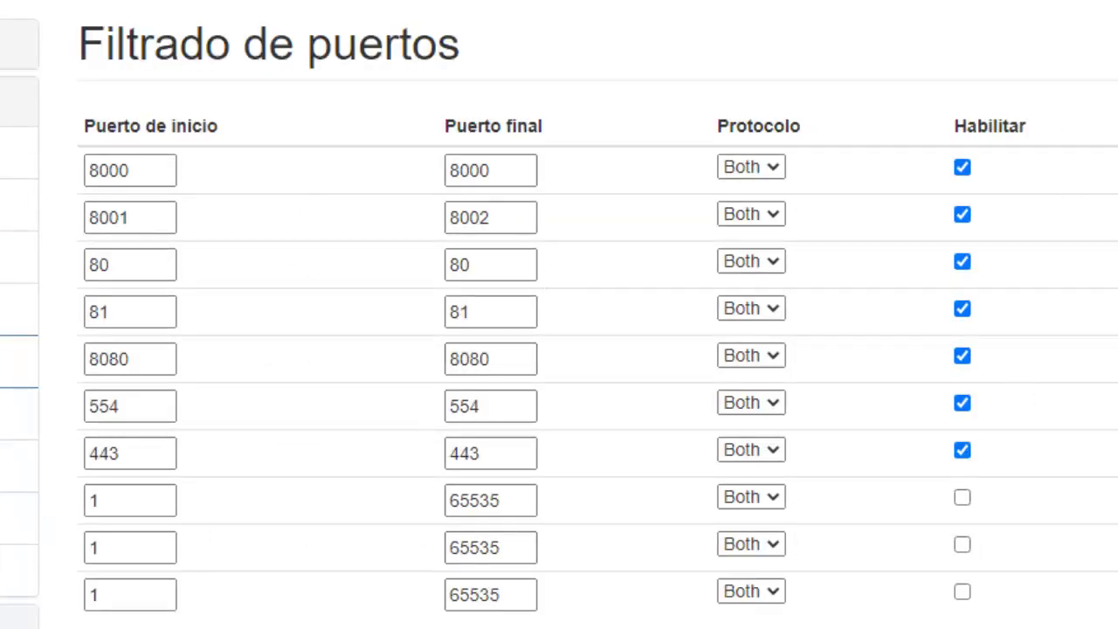
- Open the Filtrado de IP page and look through its start and end address rows
click(99, 434)
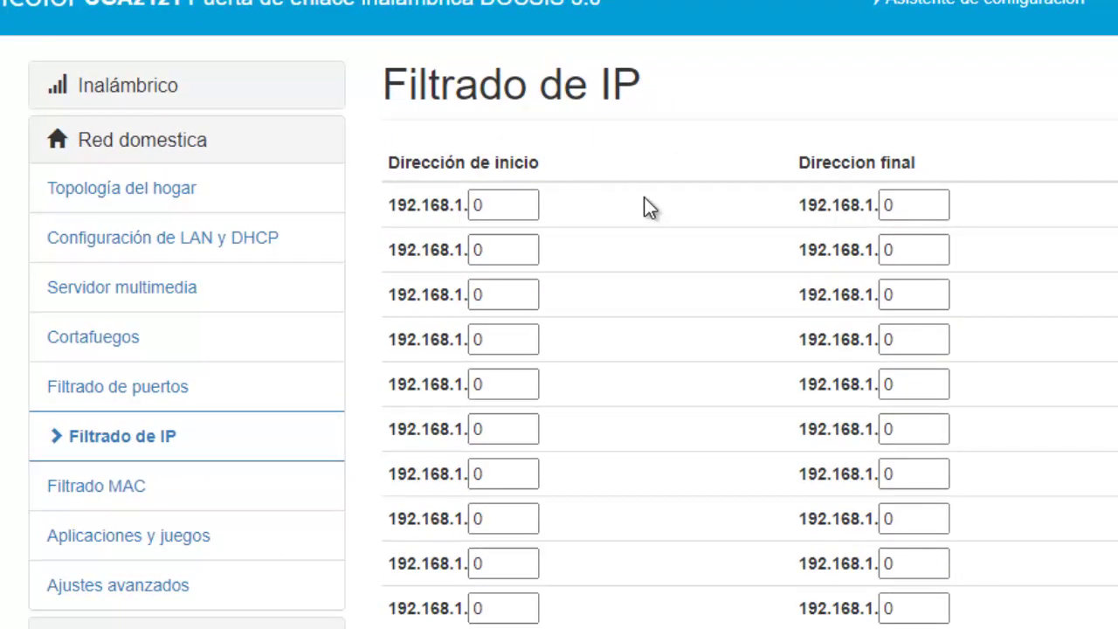
scroll(624, 219, down, 2)
scroll(624, 220, up, 2)
scroll(379, 404, down, 2)
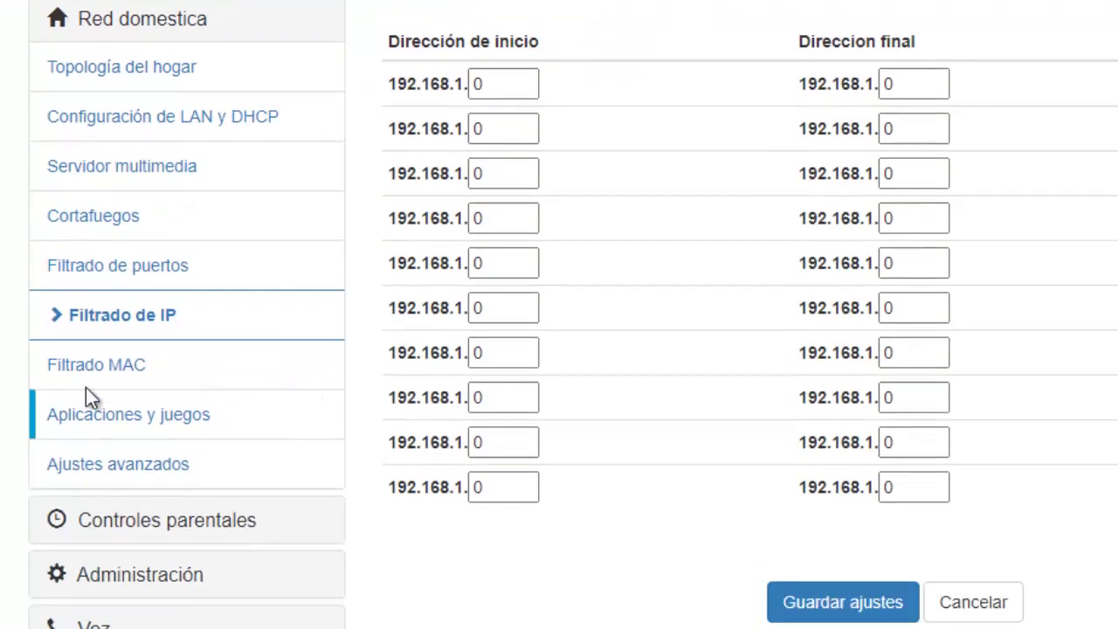
- Open the Filtrado MAC page and look through its MAC address filter fields
click(131, 367)
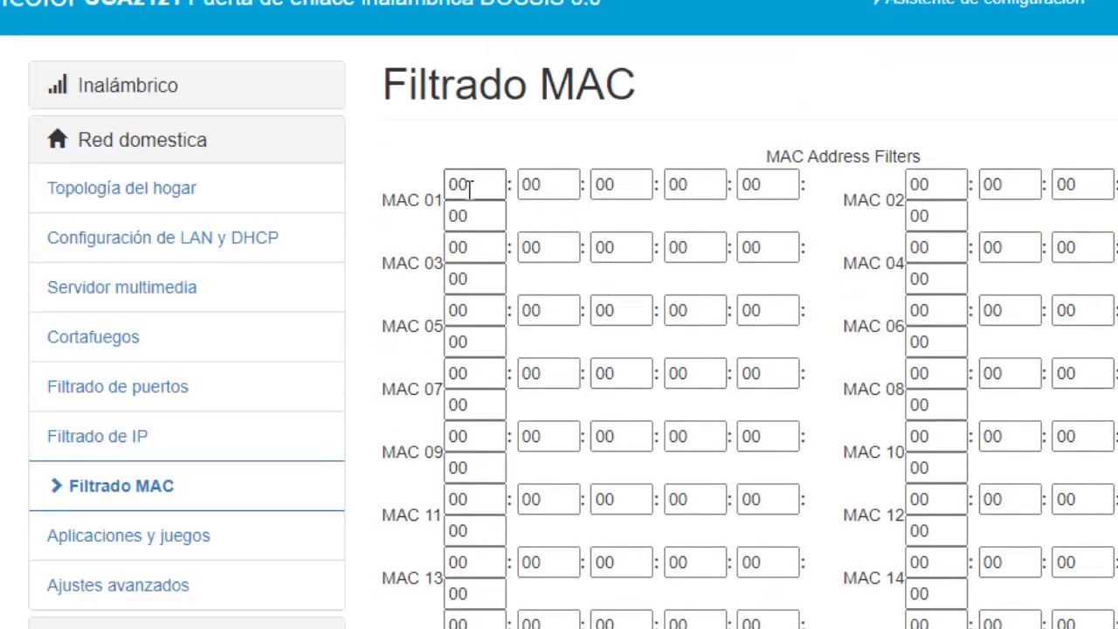
click(469, 188)
scroll(612, 262, down, 2)
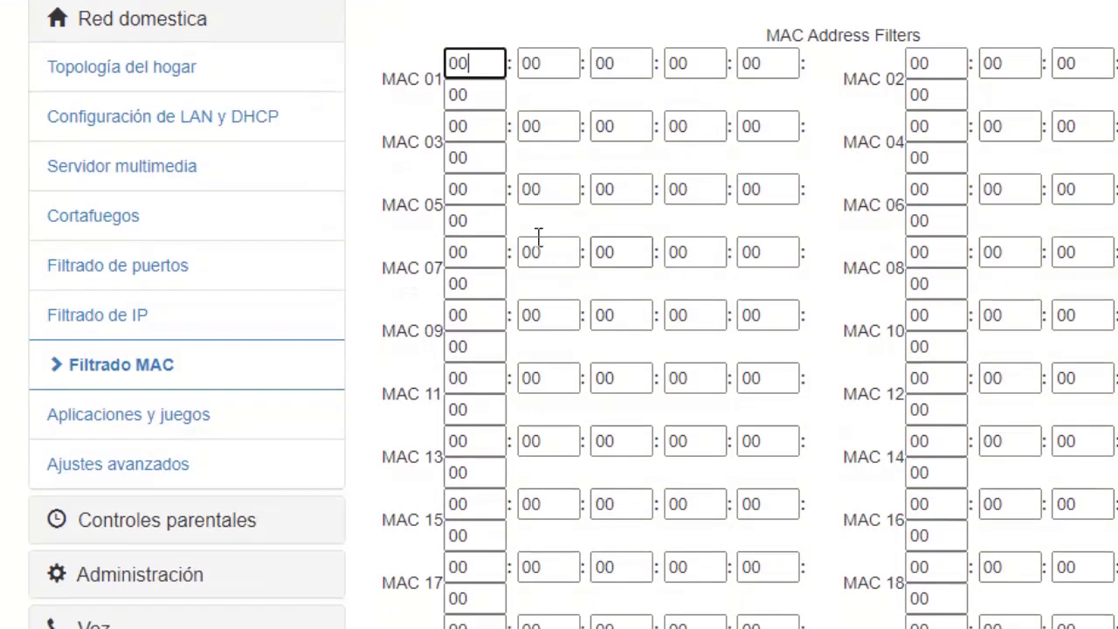
scroll(653, 368, up, 2)
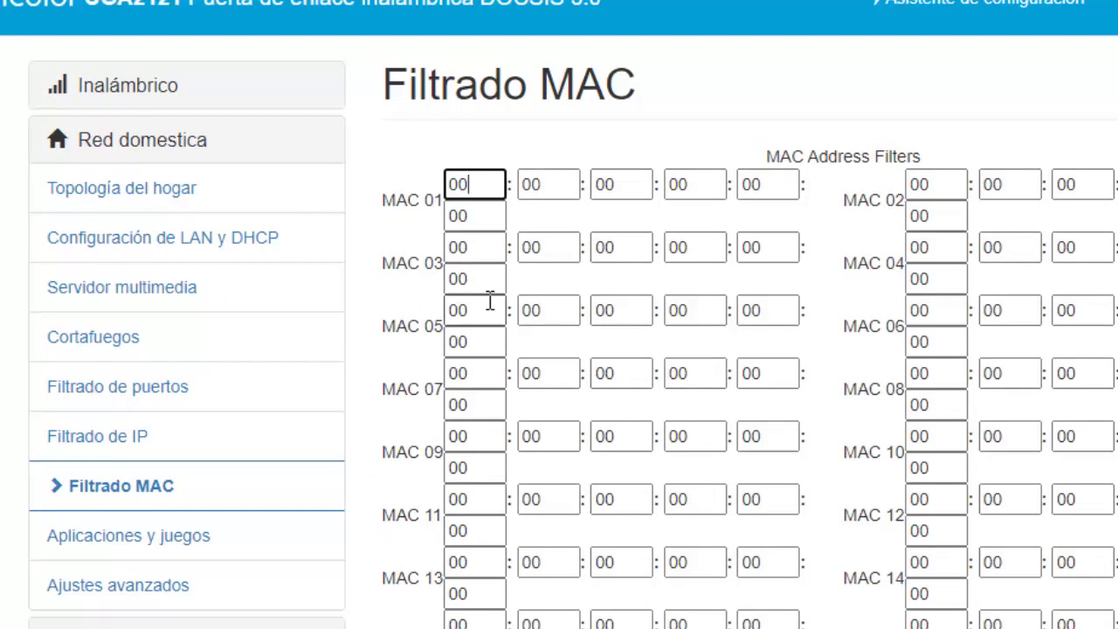
scroll(490, 300, down, 2)
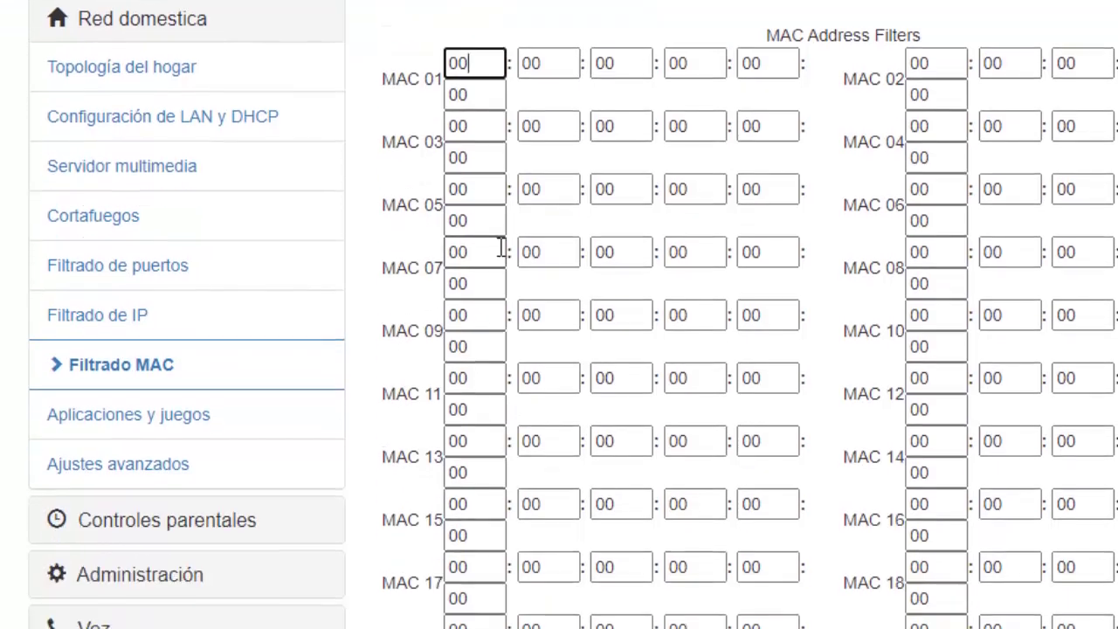
scroll(501, 248, up, 2)
scroll(502, 246, down, 2)
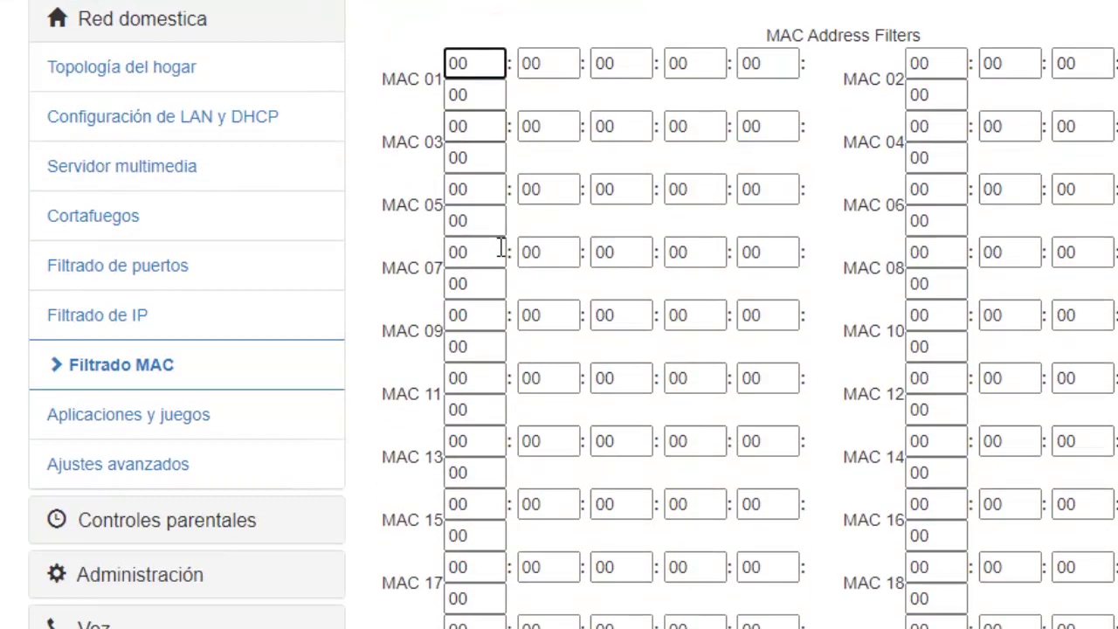
- Open the Aplicaciones y juegos page with the port range forwarding and triggering rules
click(144, 419)
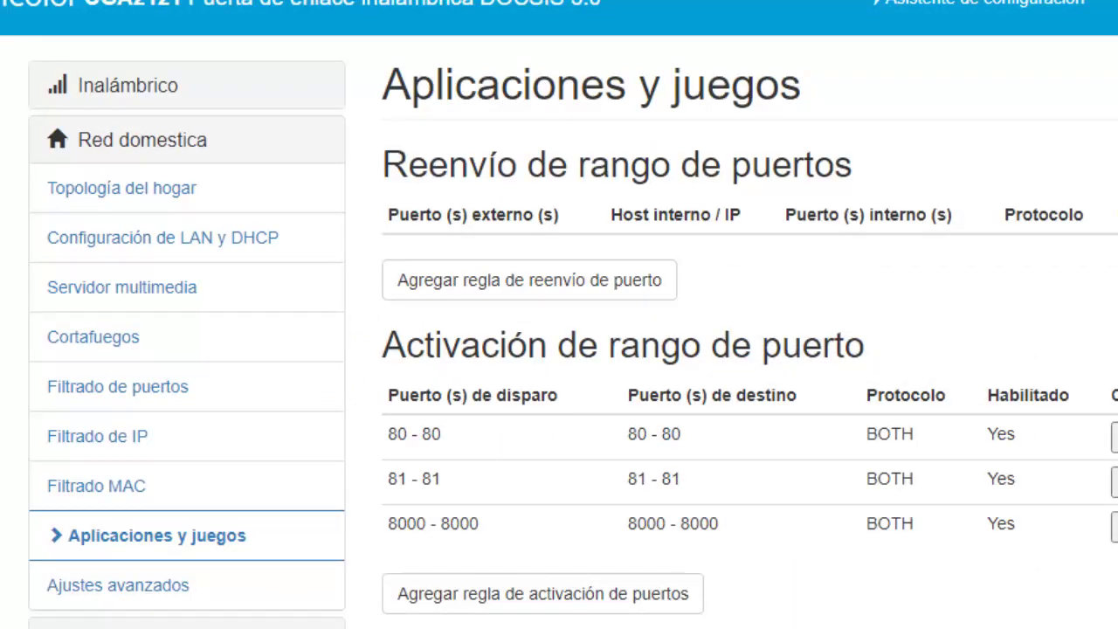
key(F9)
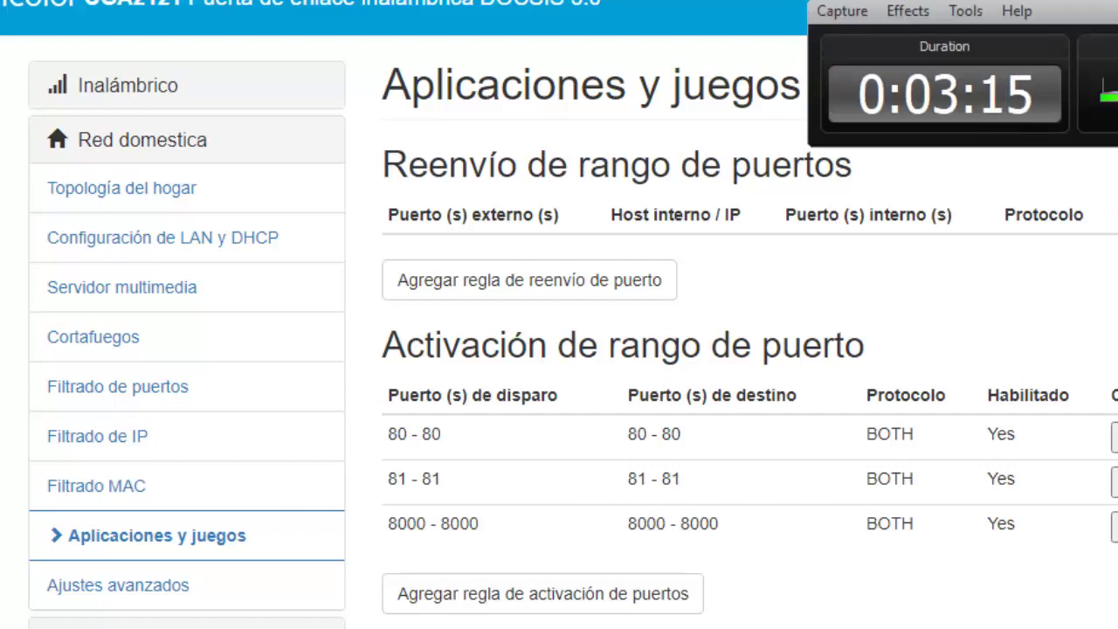
- Start a new port forwarding rule with the external start and end ports both set to 8000
key(F9)
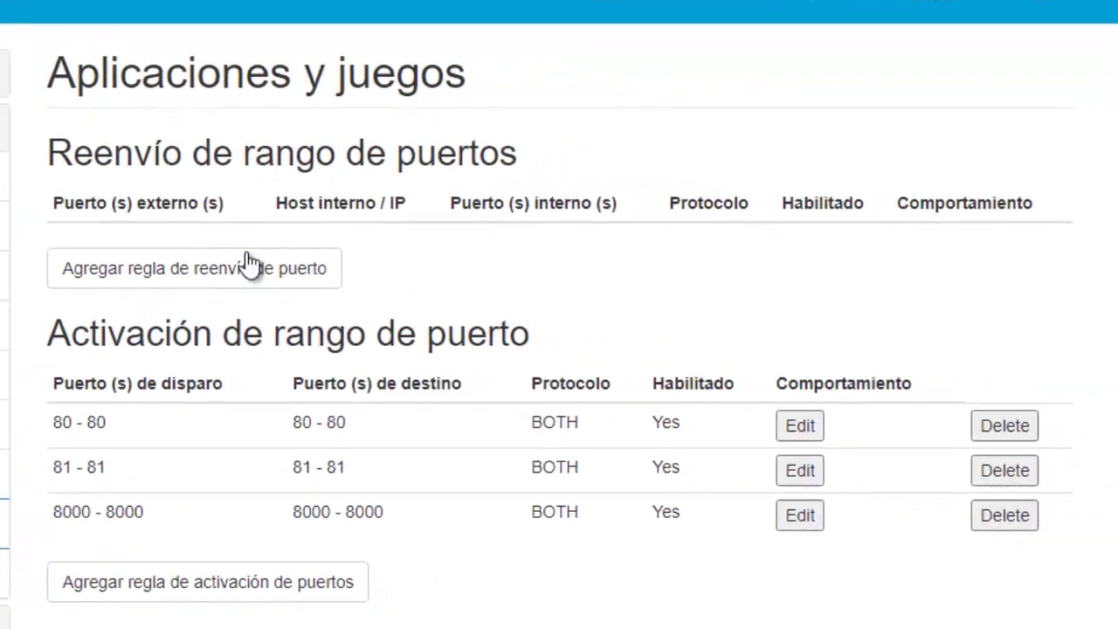
click(153, 276)
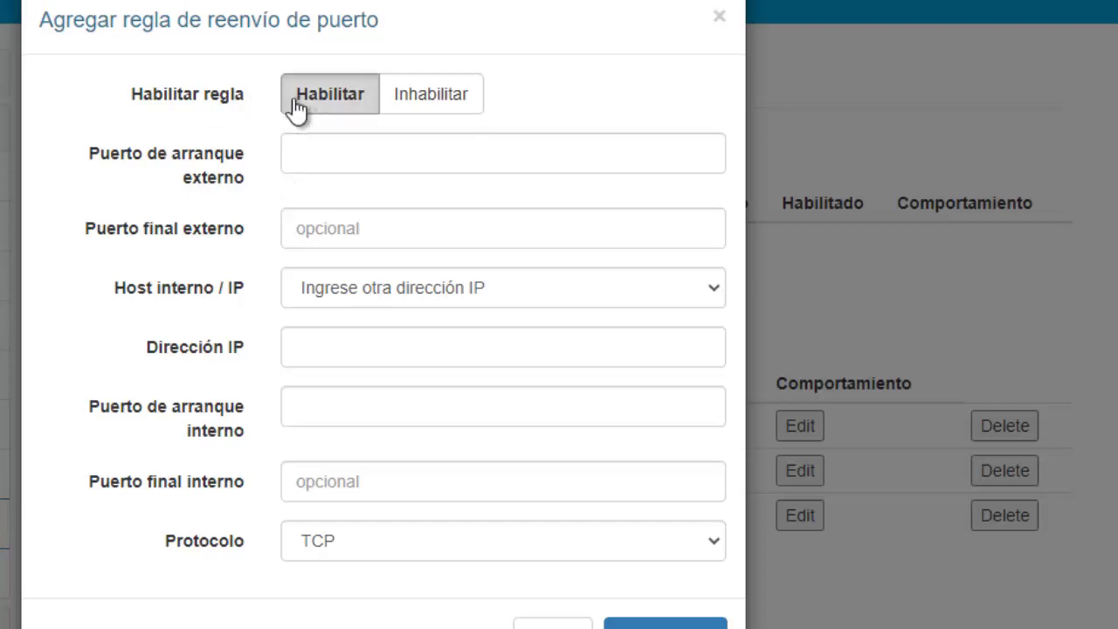
click(308, 155)
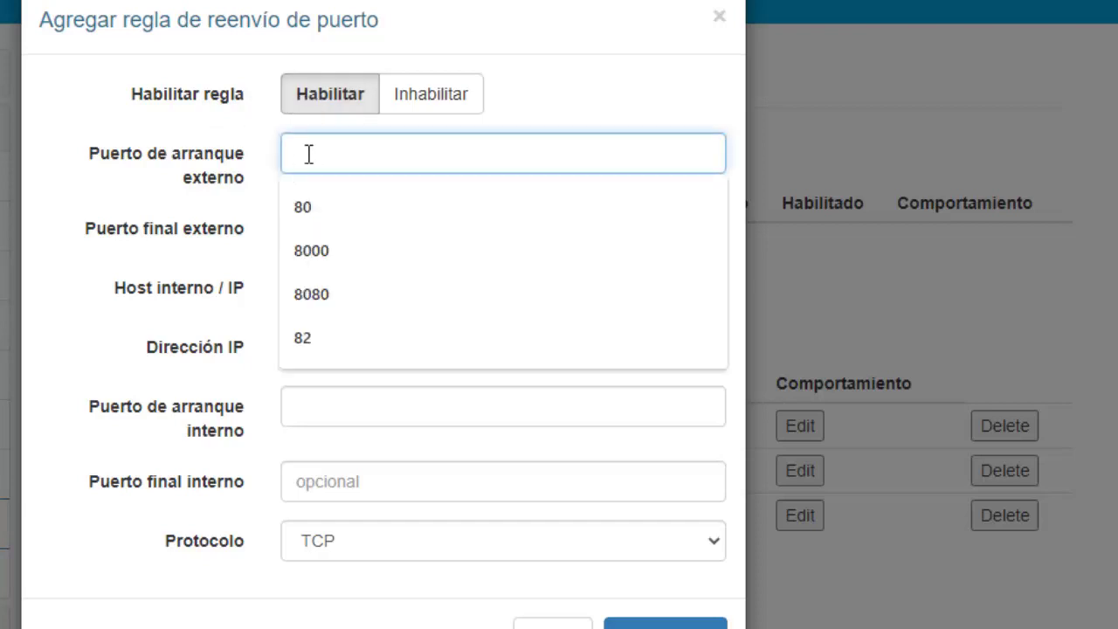
click(339, 250)
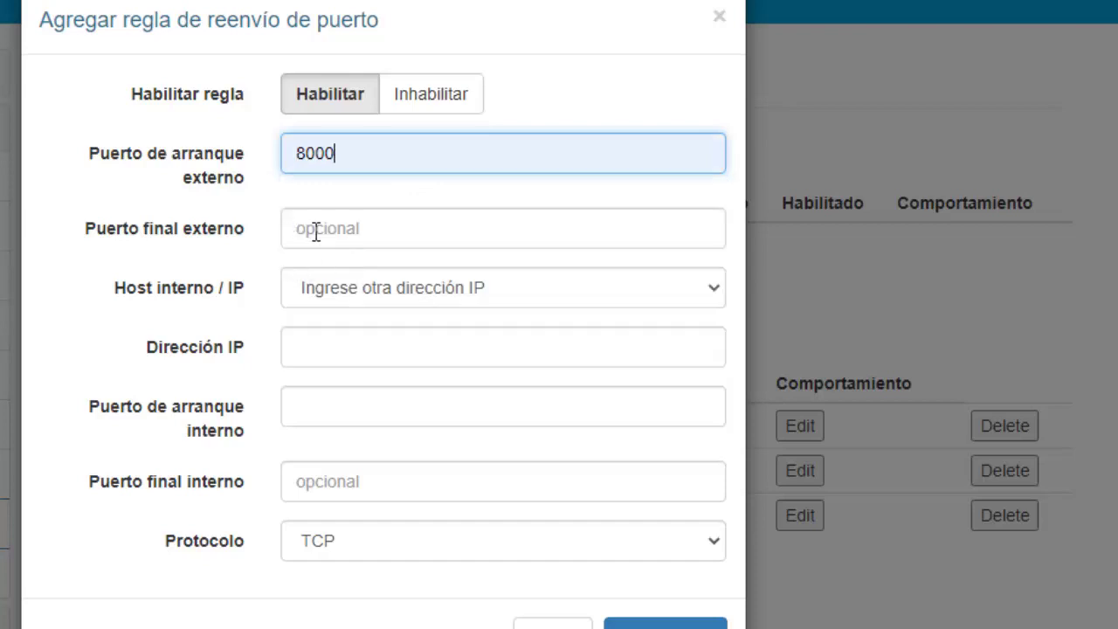
click(315, 231)
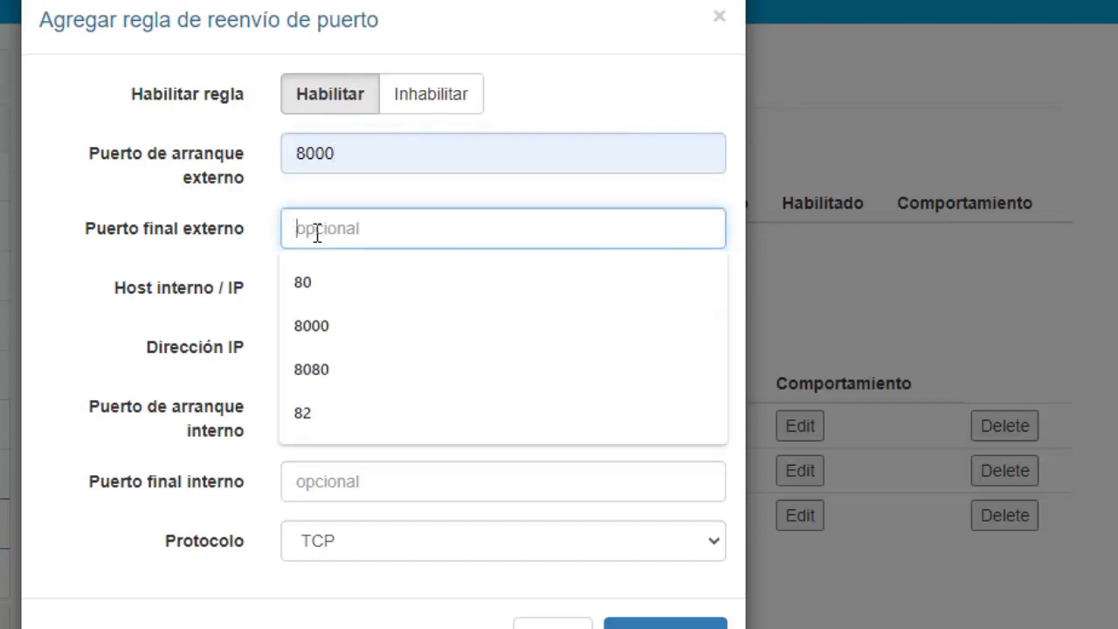
click(325, 337)
- Point the port 8000 rule to a manually entered internal IP address, 192.168.1.125
click(338, 276)
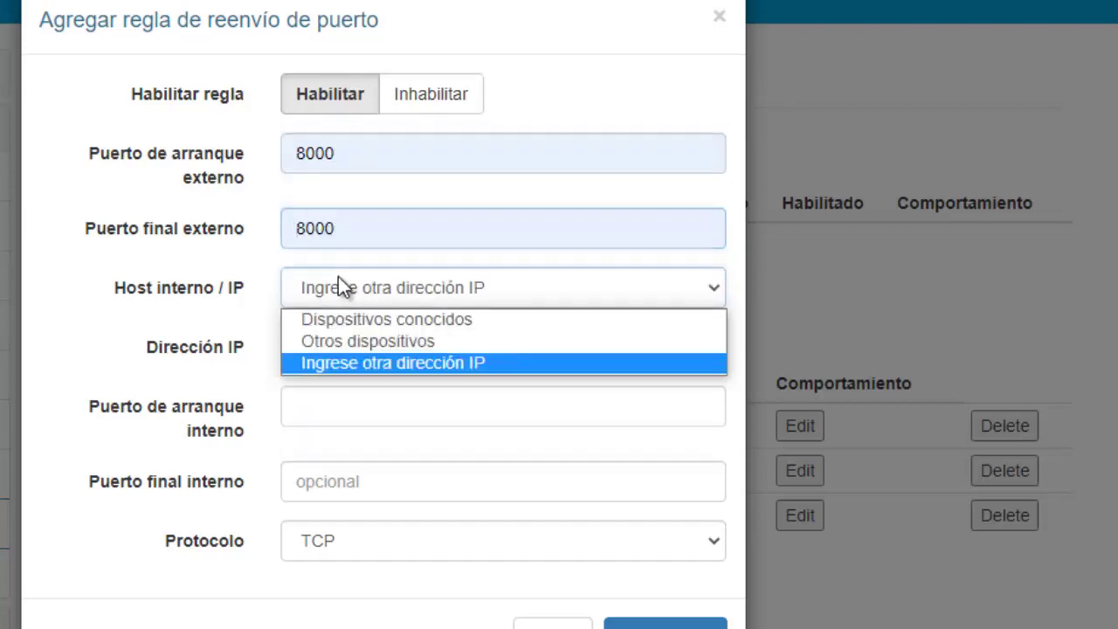
click(346, 363)
click(296, 347)
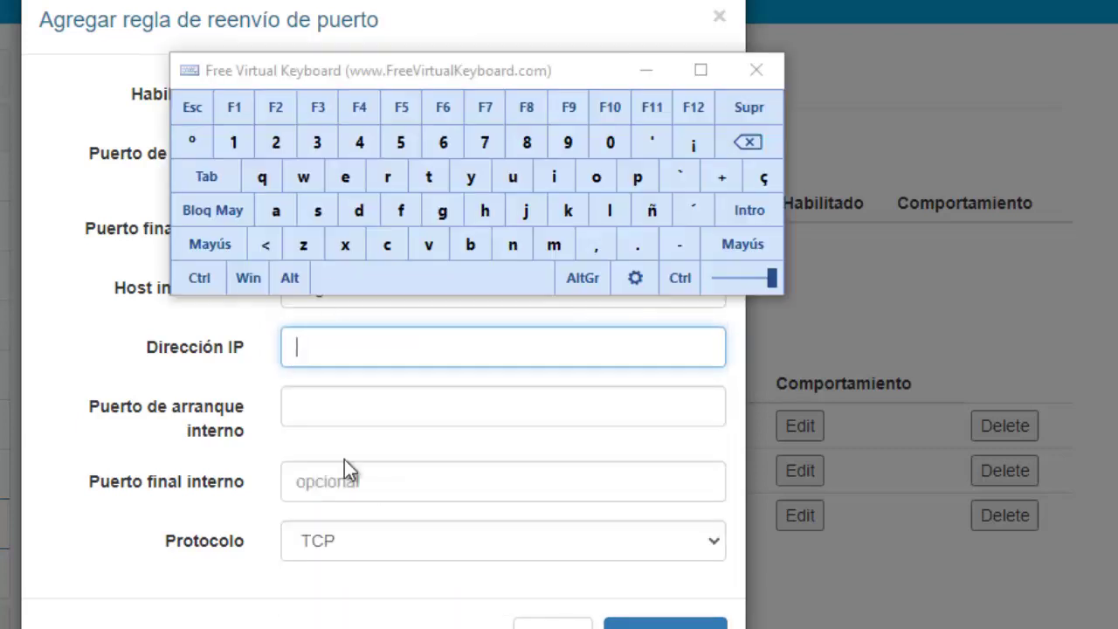
click(233, 143)
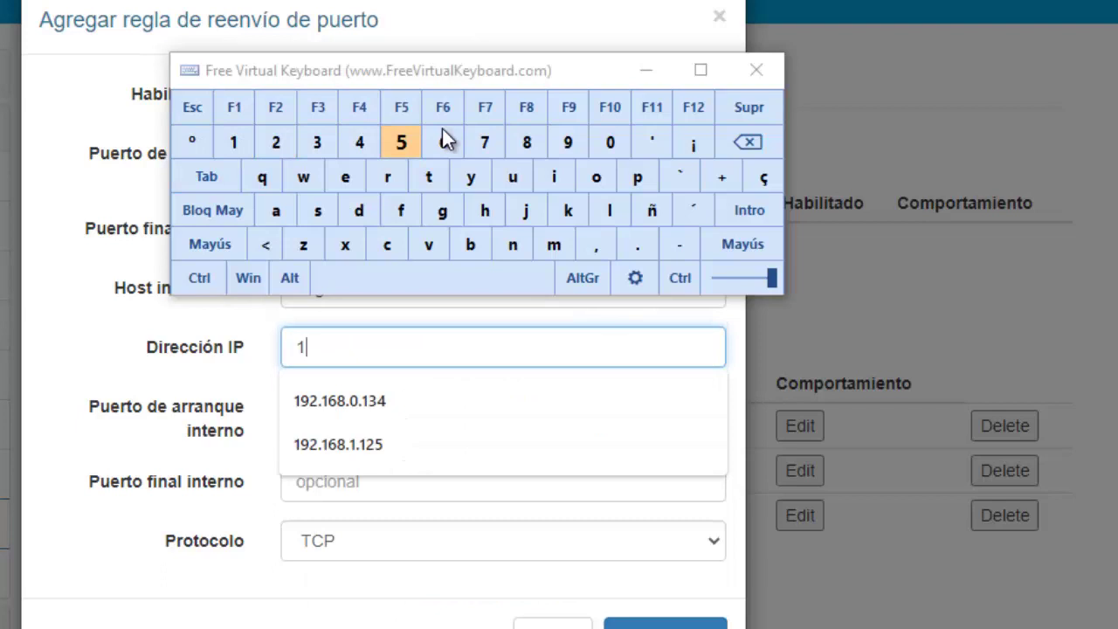
click(573, 144)
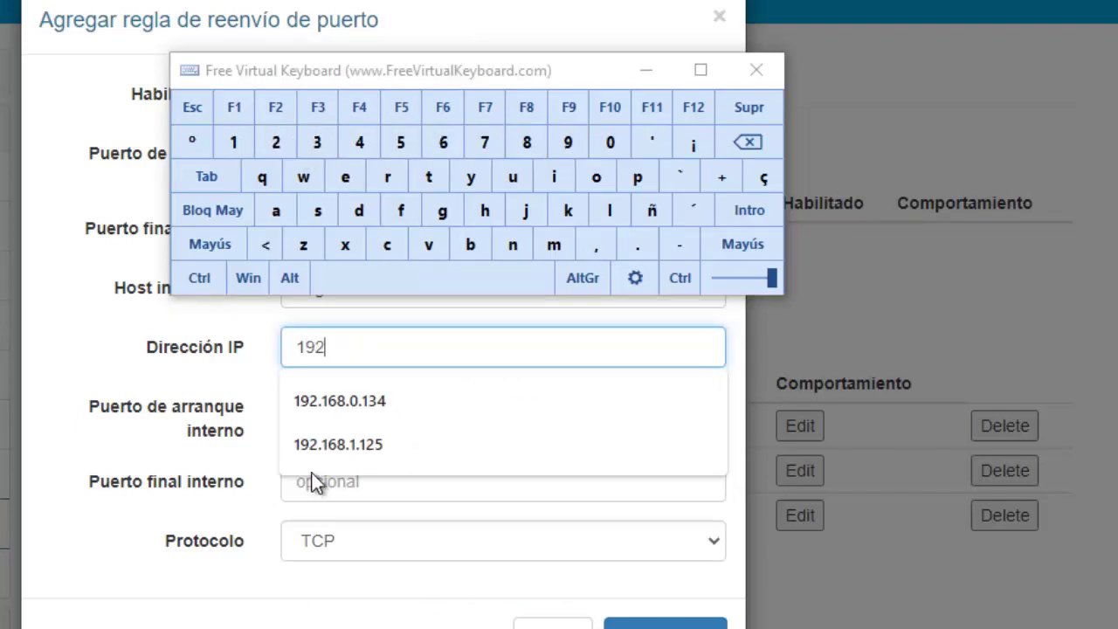
click(331, 435)
- Complete and save the rule with internal start and end ports 8000 and protocol TCP/UDP
click(302, 404)
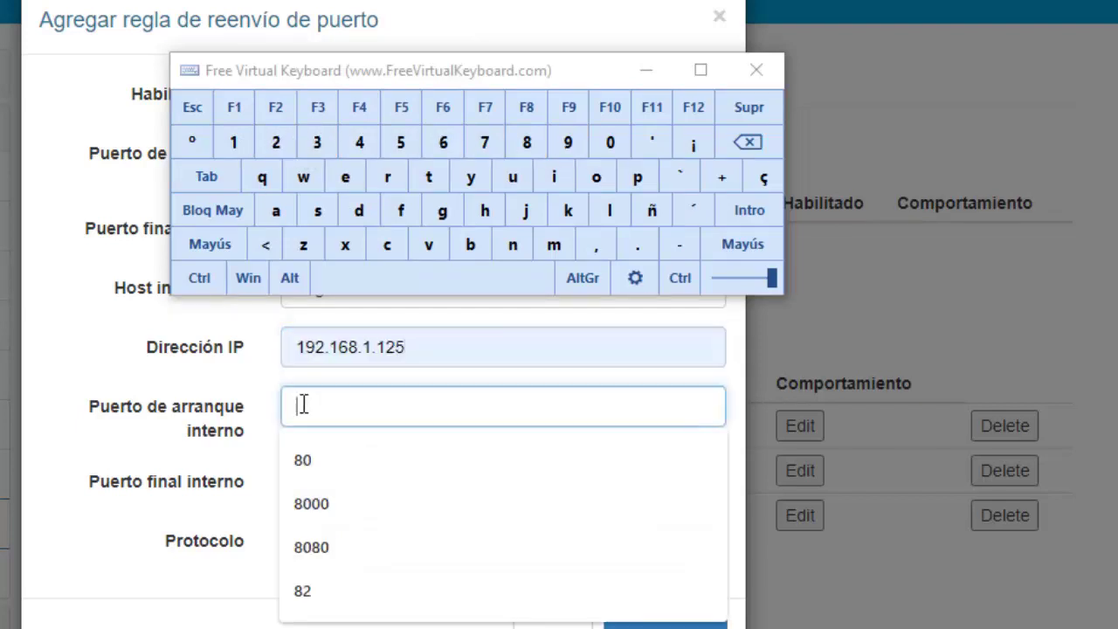
click(324, 509)
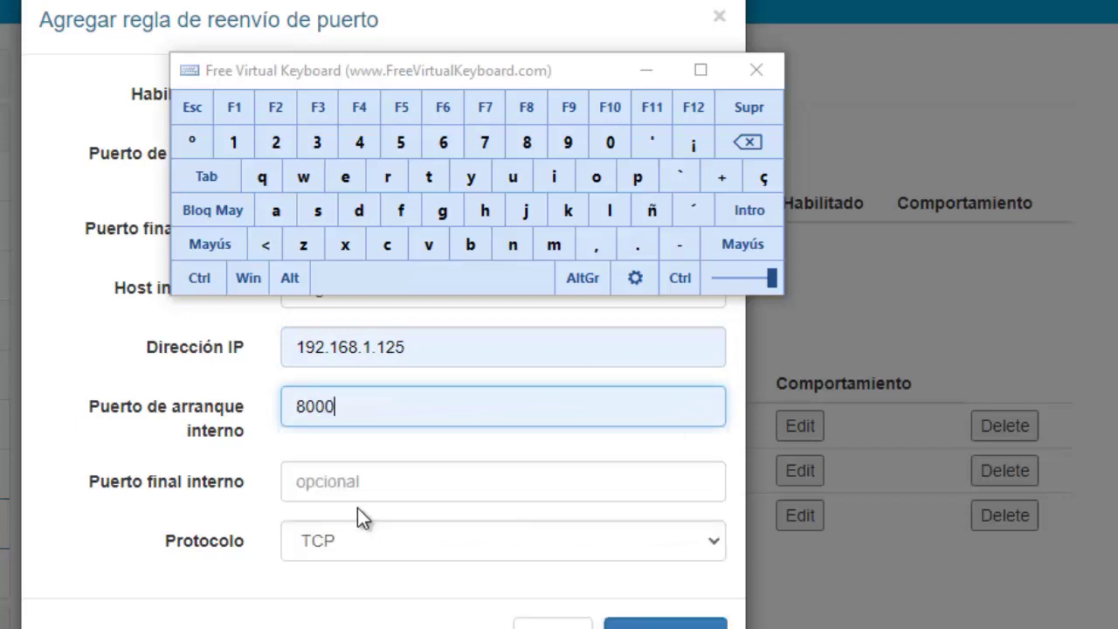
click(345, 483)
click(339, 578)
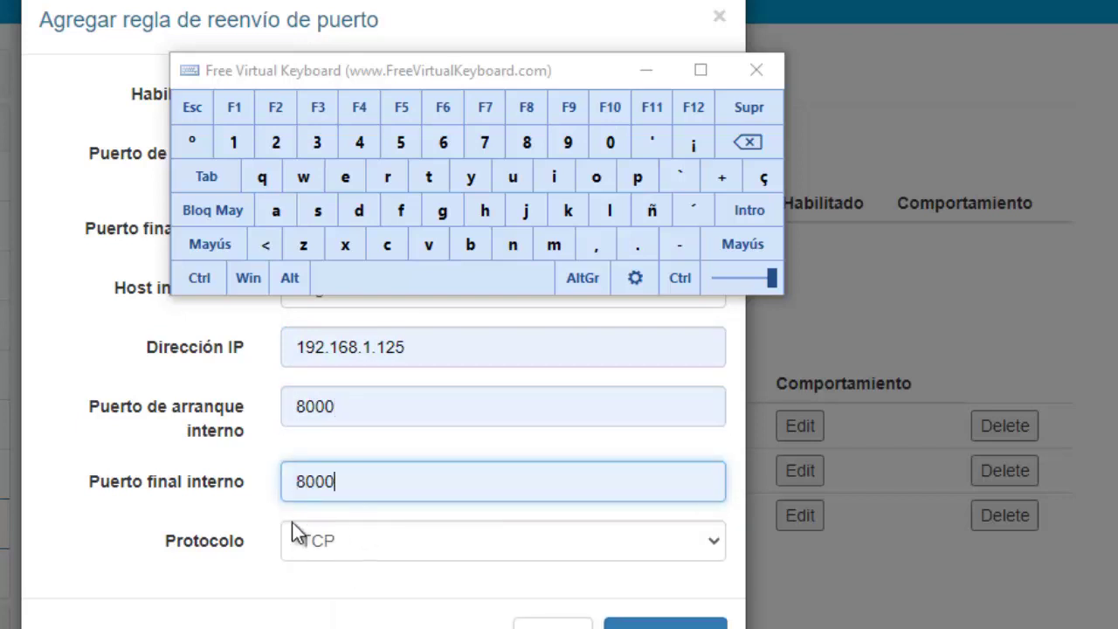
click(317, 546)
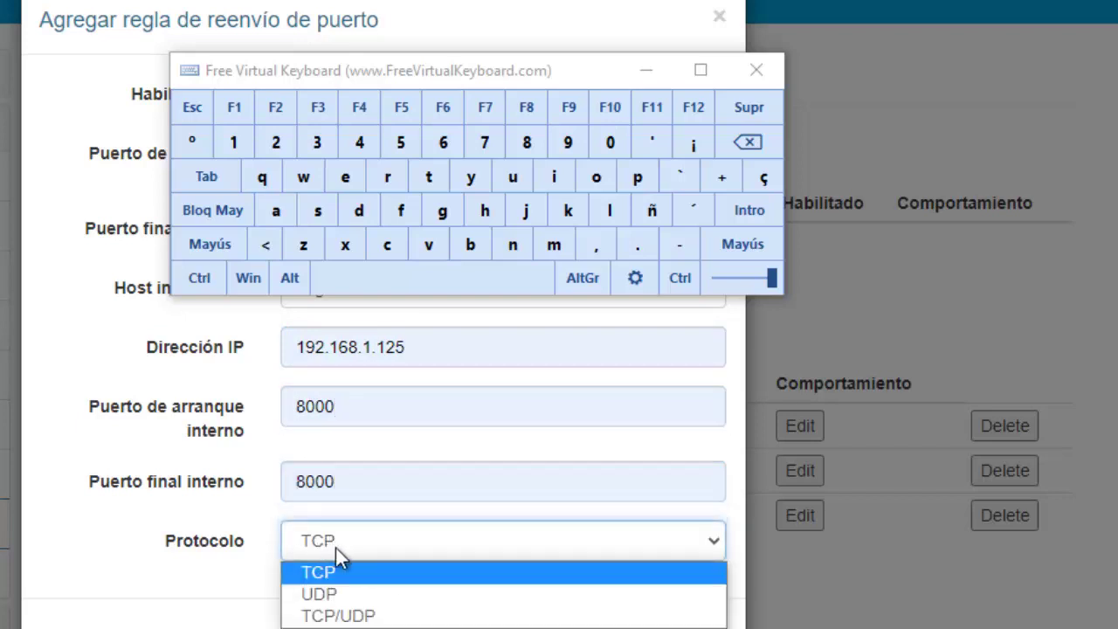
click(347, 619)
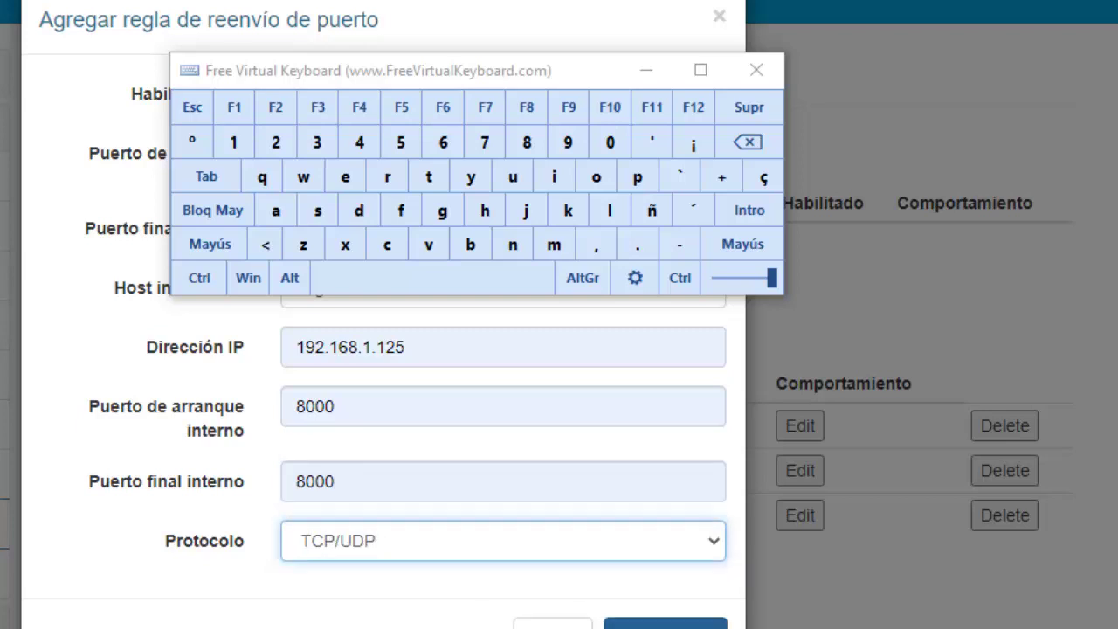
click(620, 624)
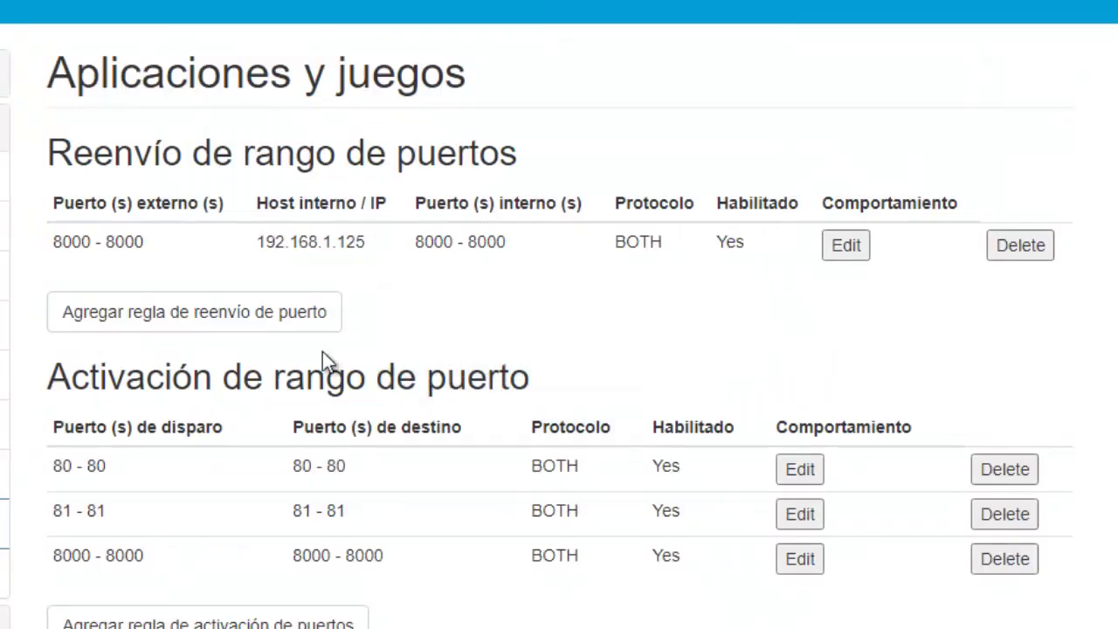
- Start another port forwarding rule with external start and end ports of 80
click(207, 314)
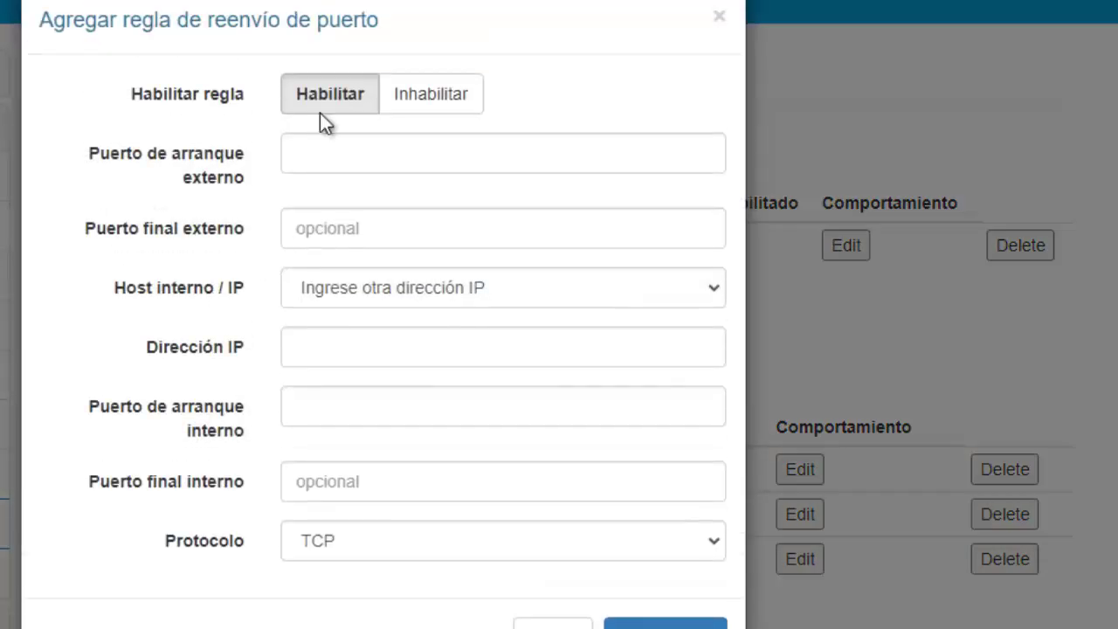
click(296, 157)
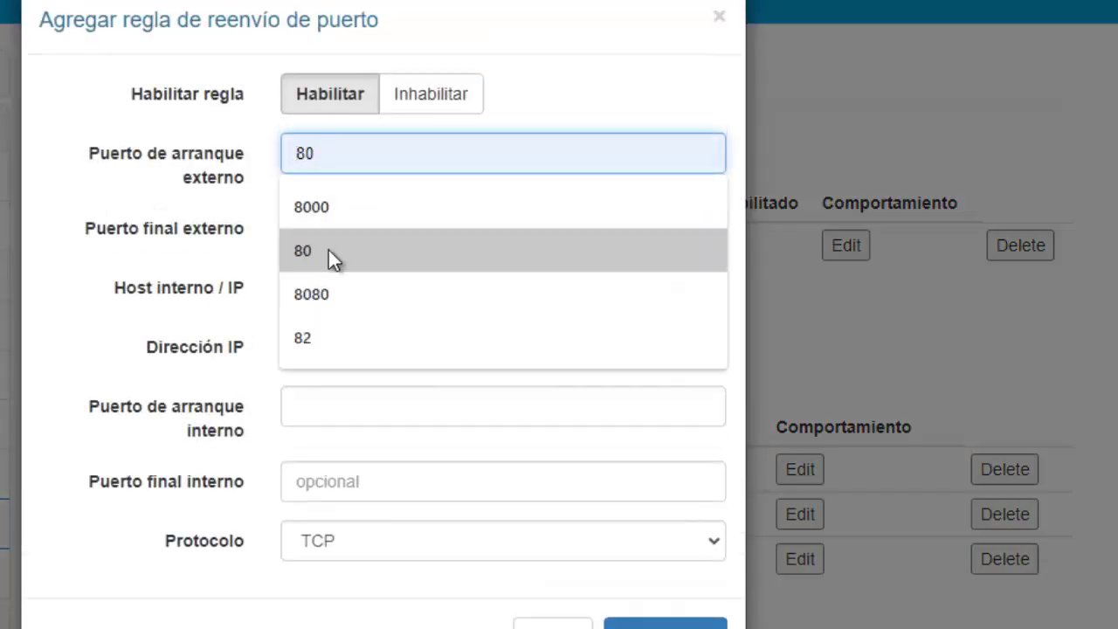
click(330, 251)
click(325, 228)
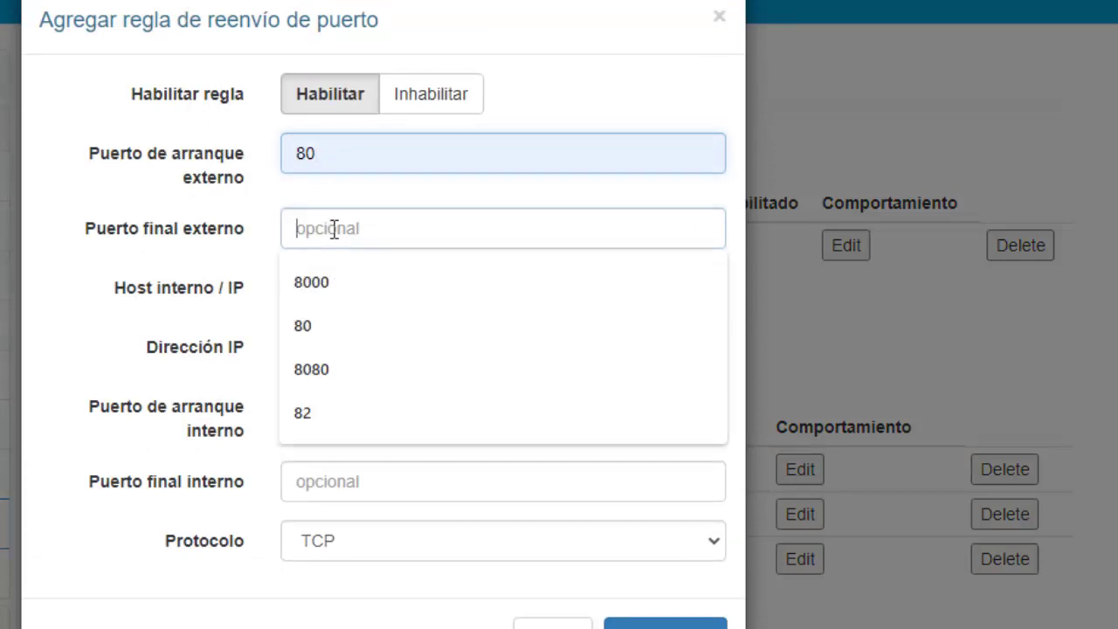
click(330, 316)
- Keep the manual IP entry option for the port 80 rule and set its internal address to 192.168.1.125
click(313, 290)
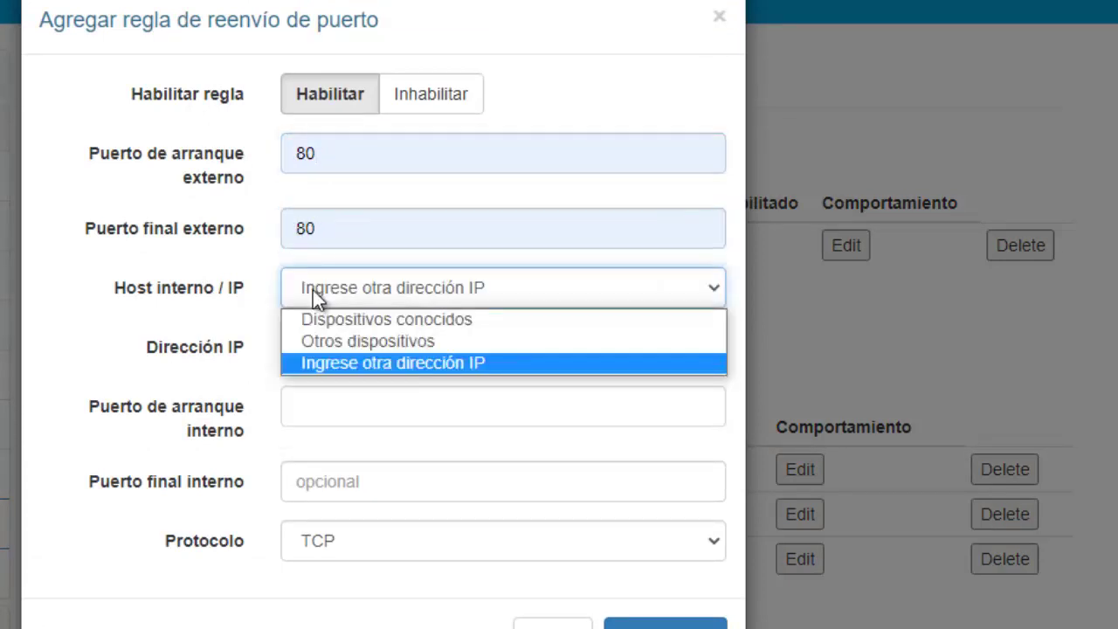
click(313, 290)
click(312, 347)
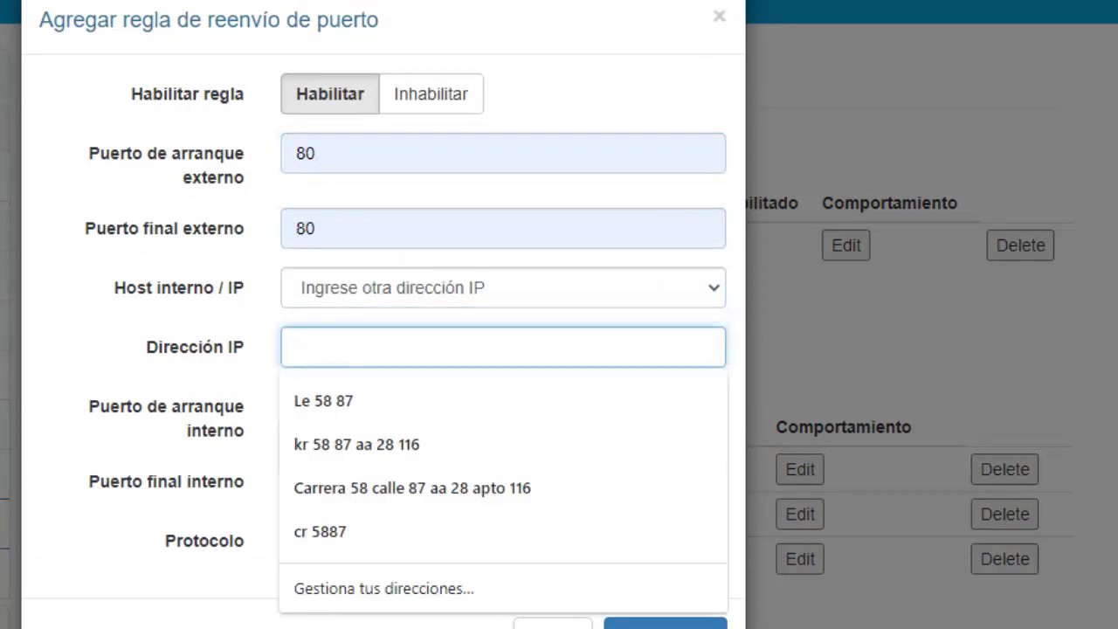
click(231, 144)
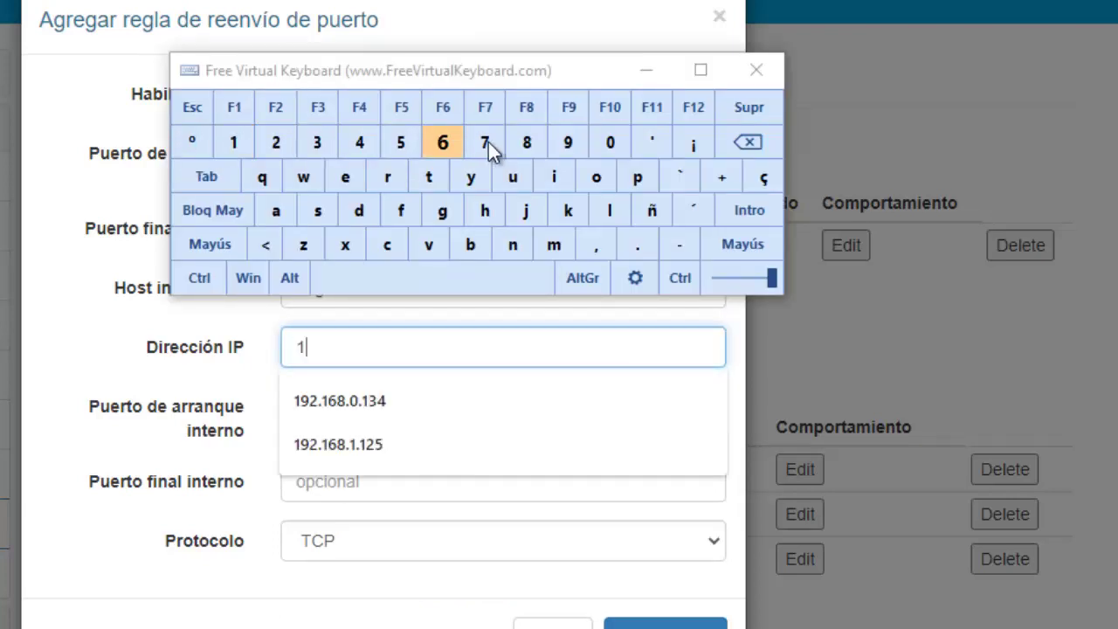
click(576, 145)
click(362, 446)
- Complete and save the rule with internal start and end ports 80 and protocol TCP/UDP
click(330, 404)
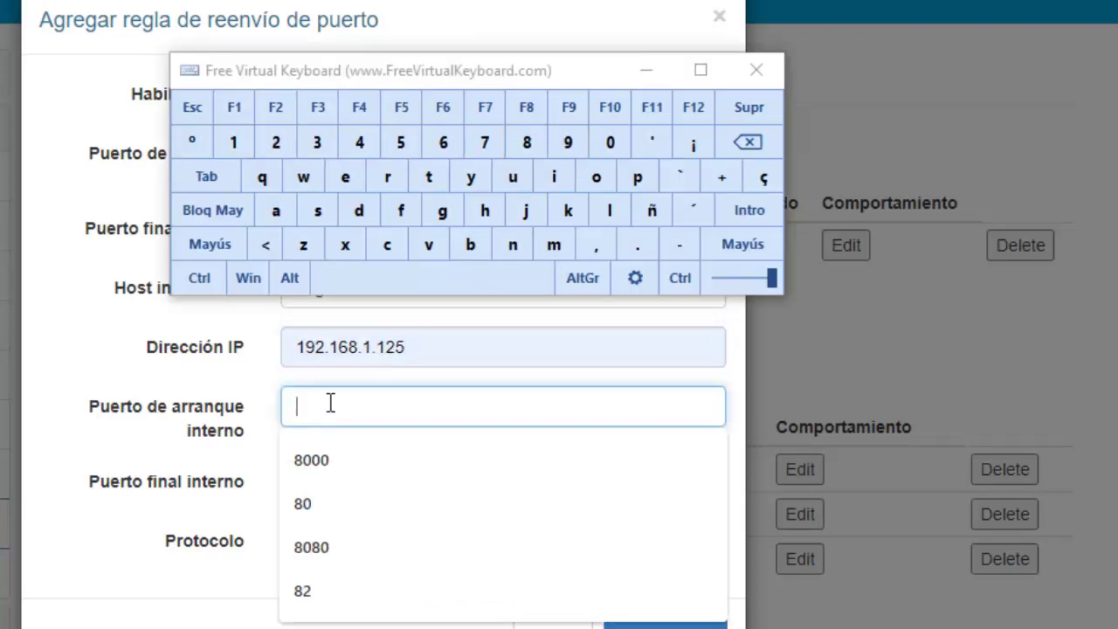
click(325, 511)
click(320, 482)
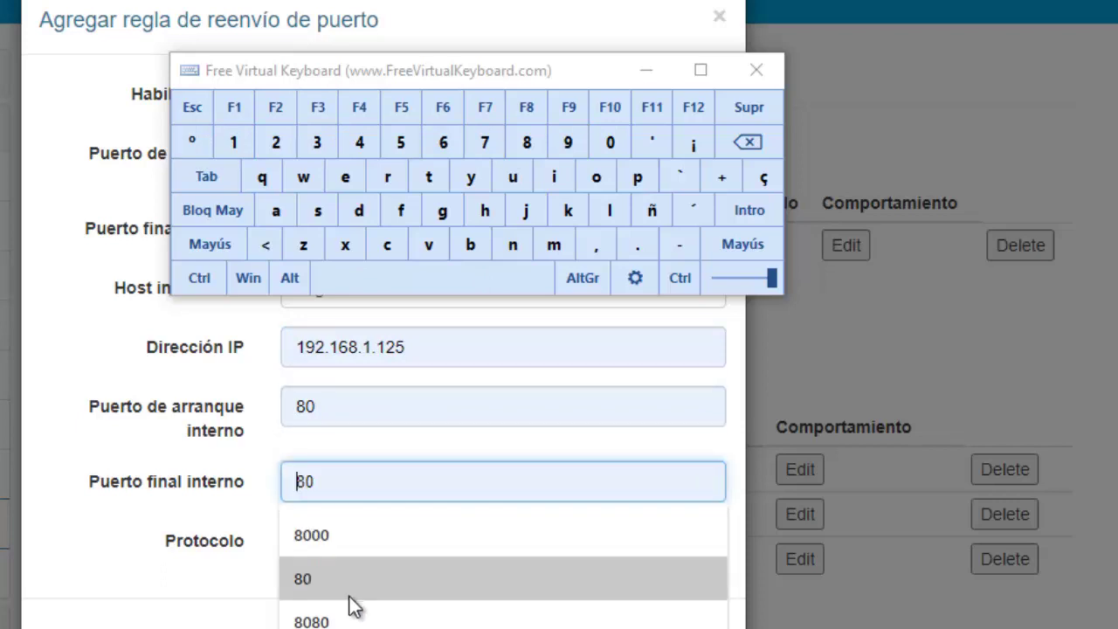
click(351, 587)
click(356, 541)
click(358, 617)
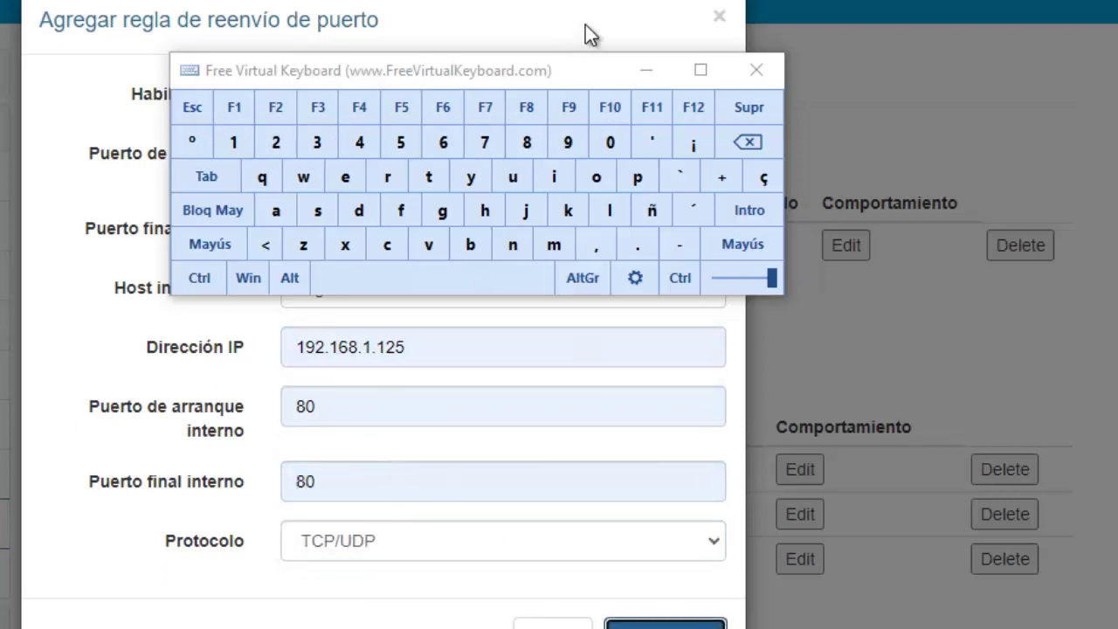
click(635, 75)
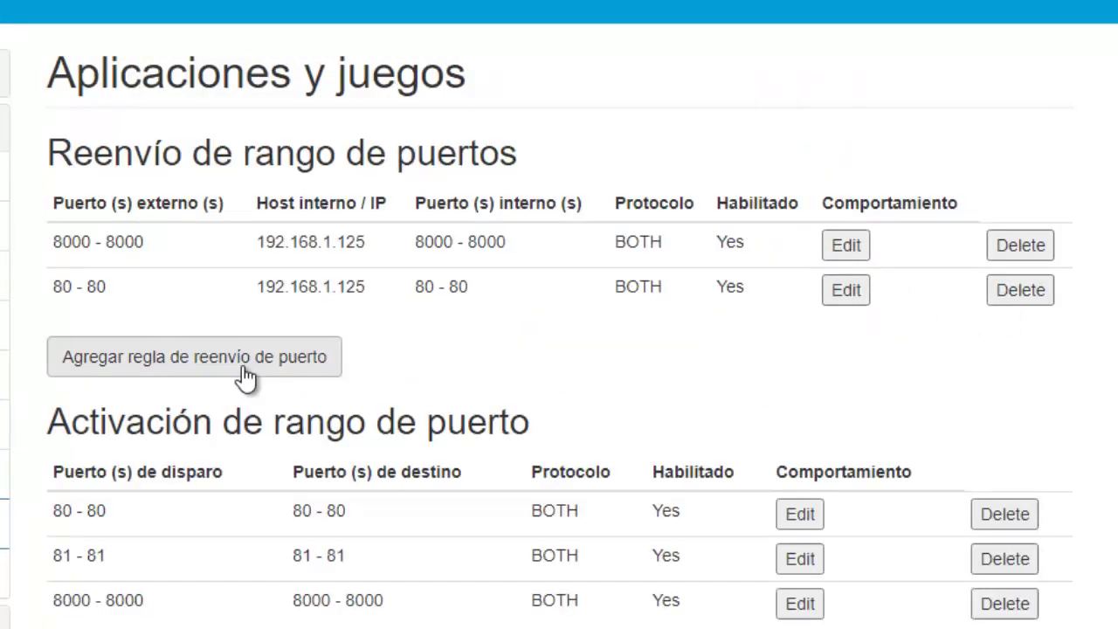
- Add a port forwarding rule mapping external port 8002 to internal port 8002 on 192.168.1.125 over TCP/UDP
click(243, 367)
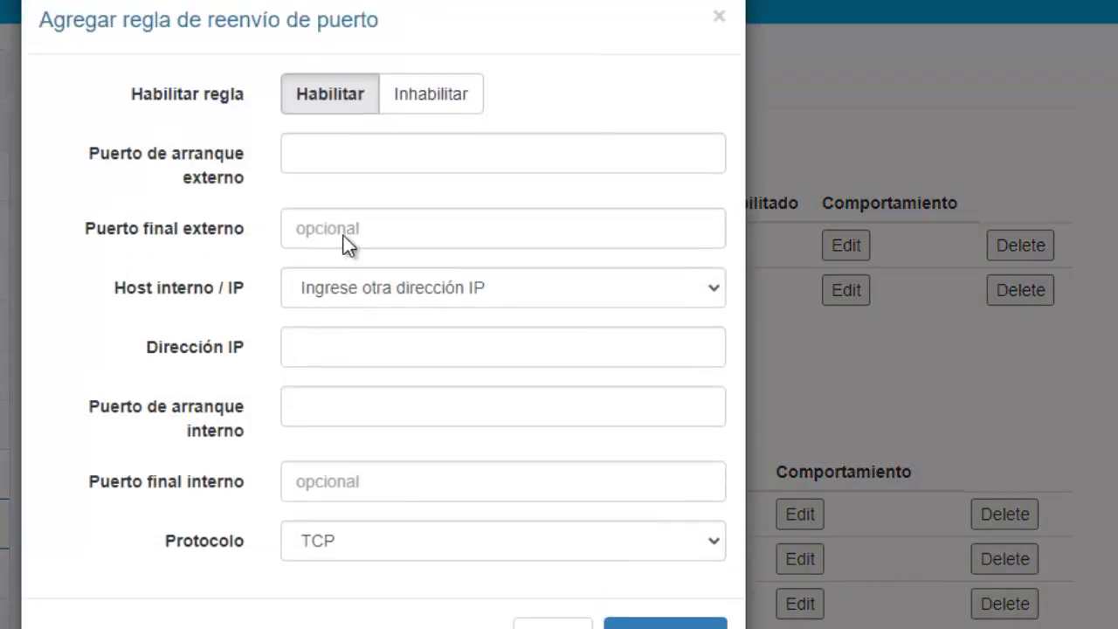
click(323, 155)
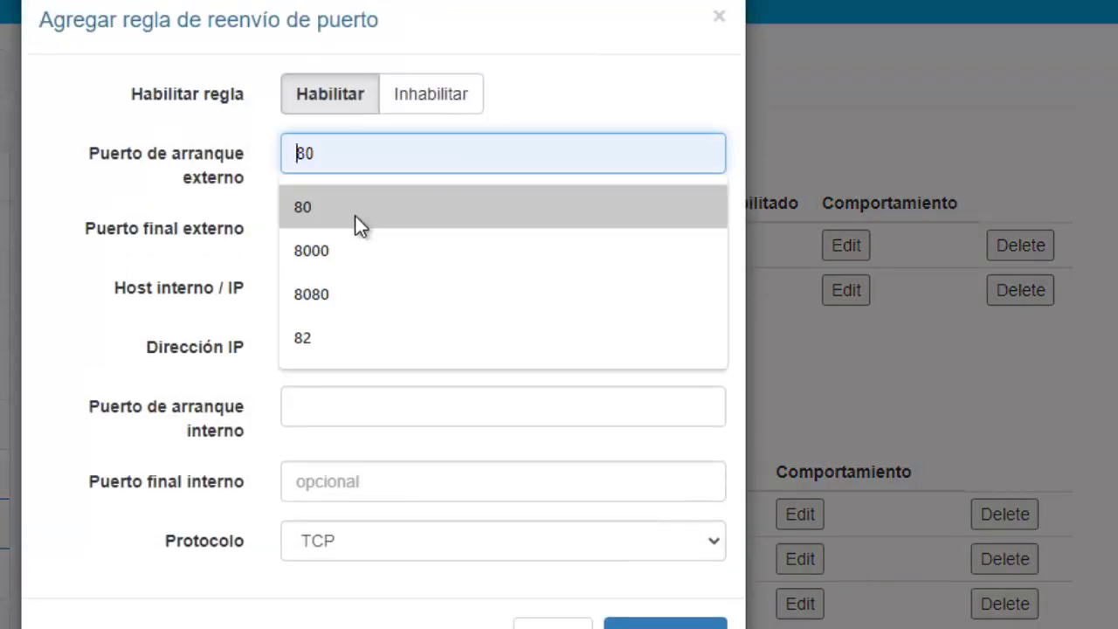
click(365, 260)
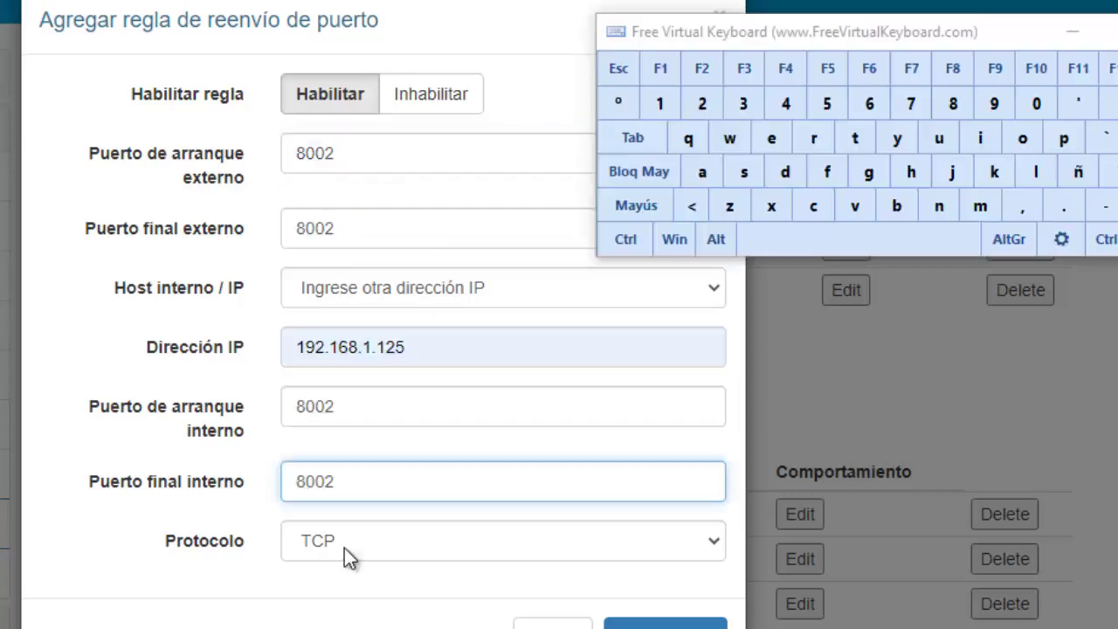
click(342, 543)
click(375, 613)
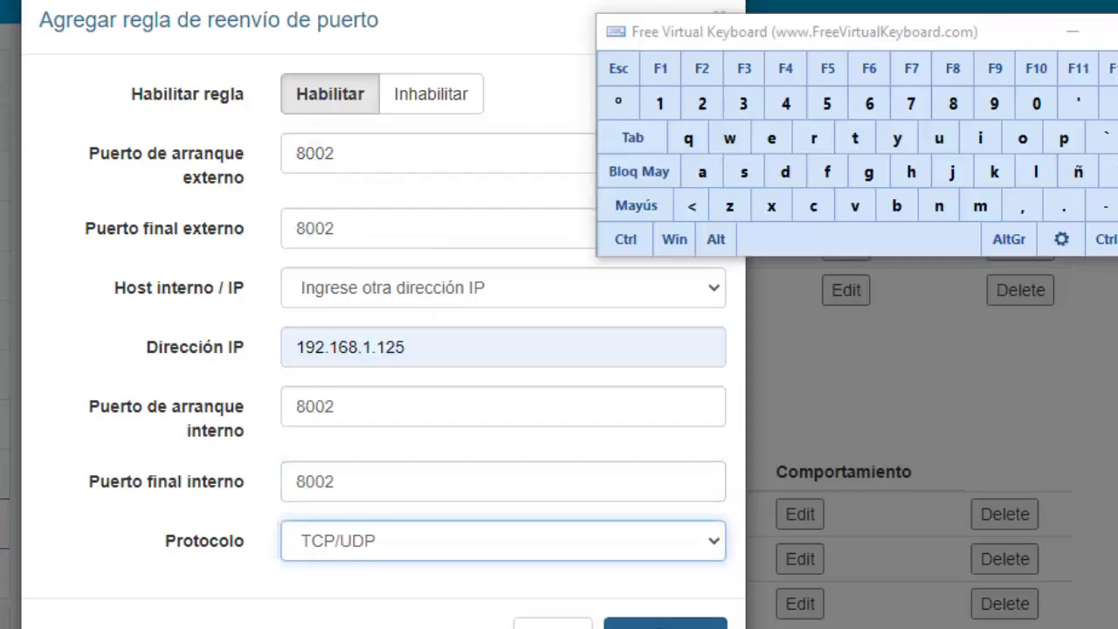
click(629, 624)
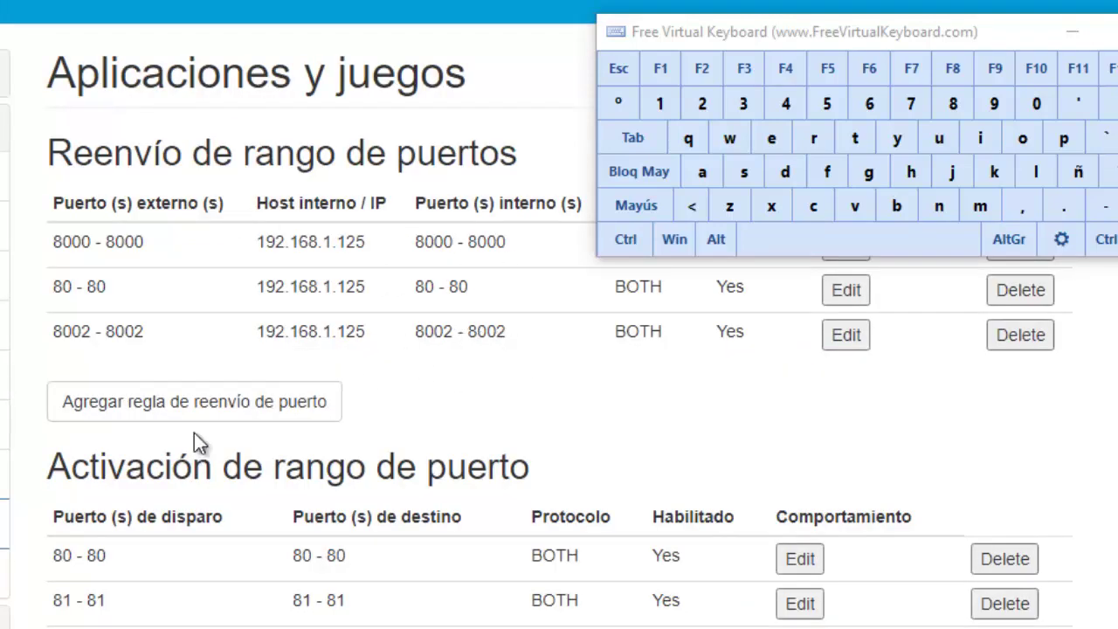
- Add a port forwarding rule mapping external port 8001 to internal port 8001 on 192.168.1.125 over TCP/UDP
click(250, 402)
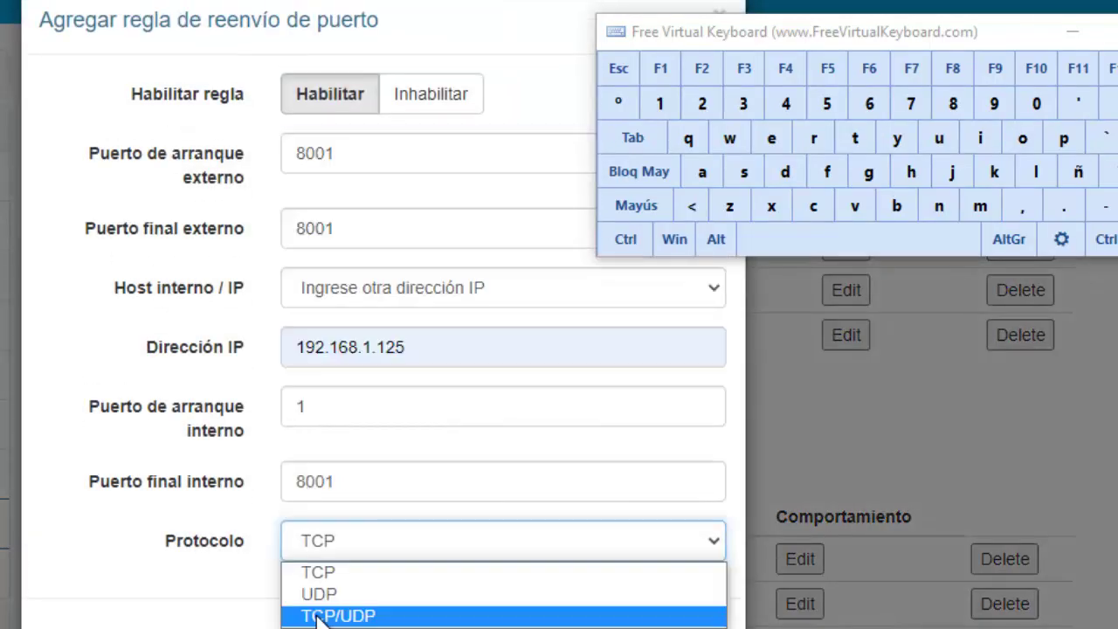
click(320, 614)
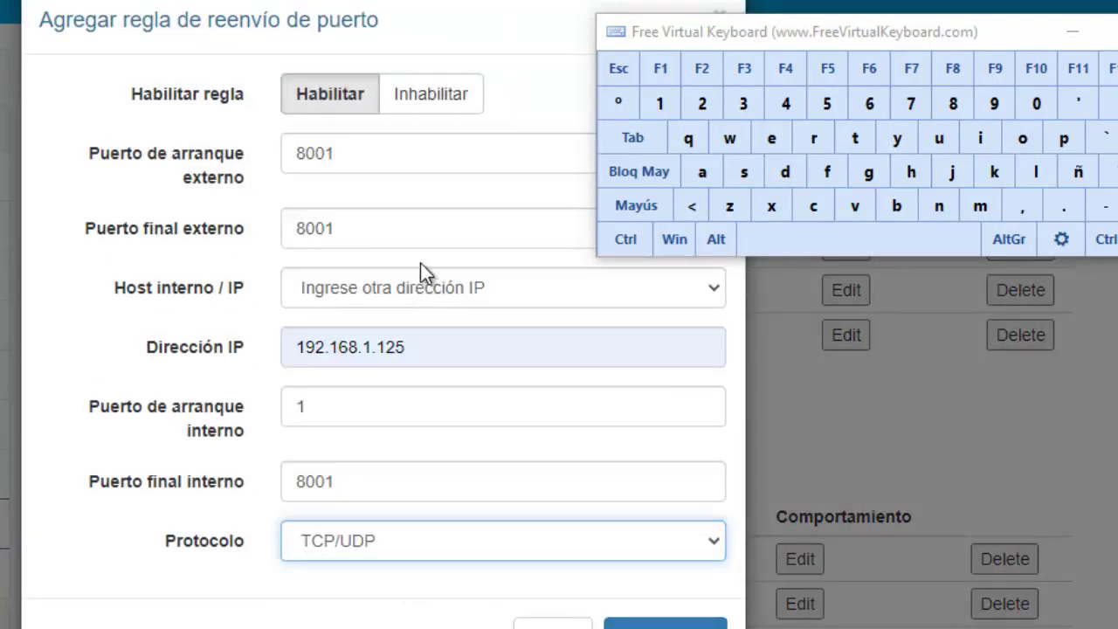
click(665, 623)
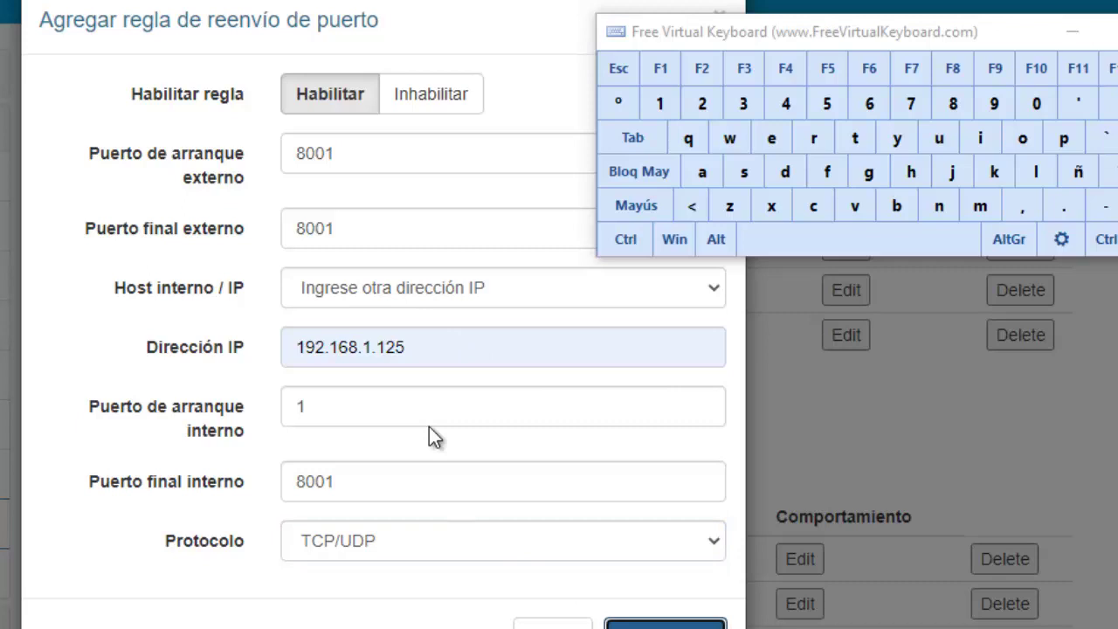
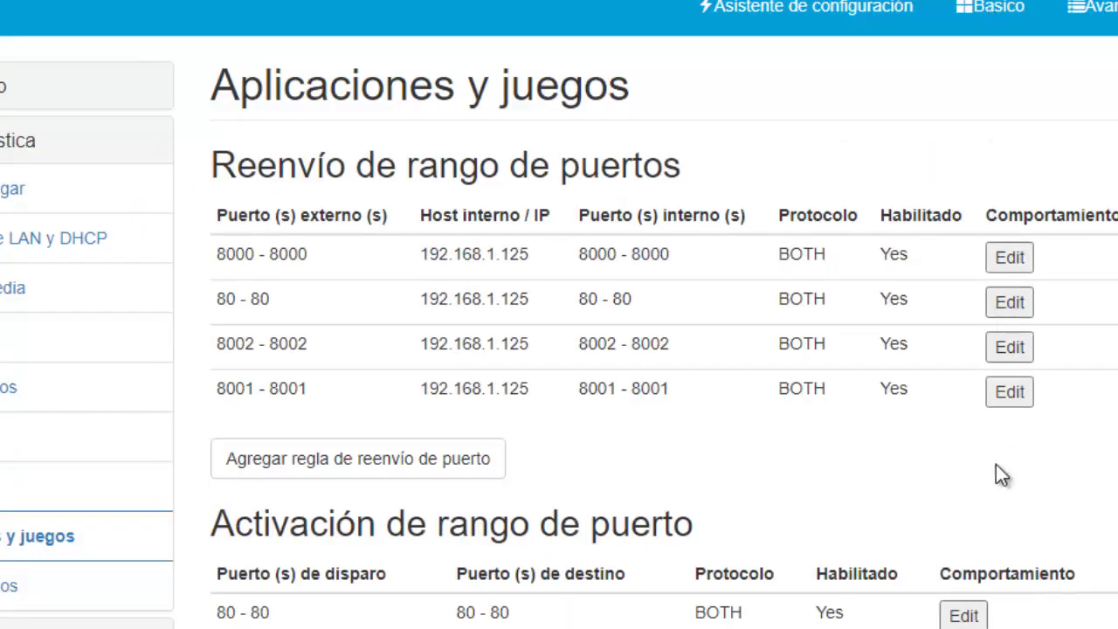
- Add a port forwarding rule mapping external port 554 to internal port 554 on 192.168.1.125 over TCP/UDP
click(361, 462)
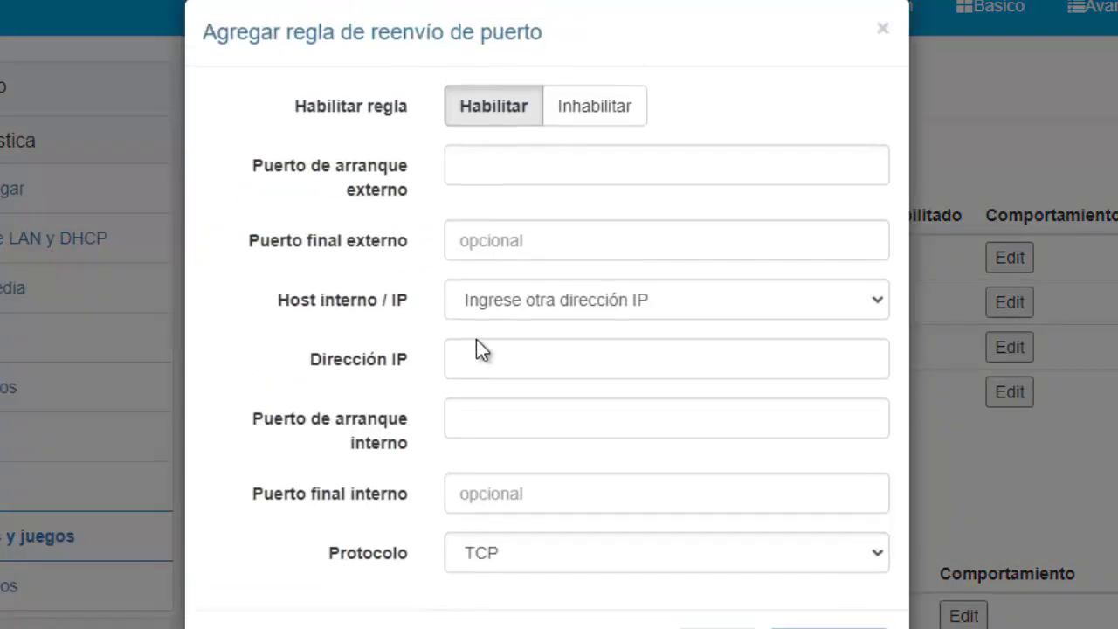
click(495, 171)
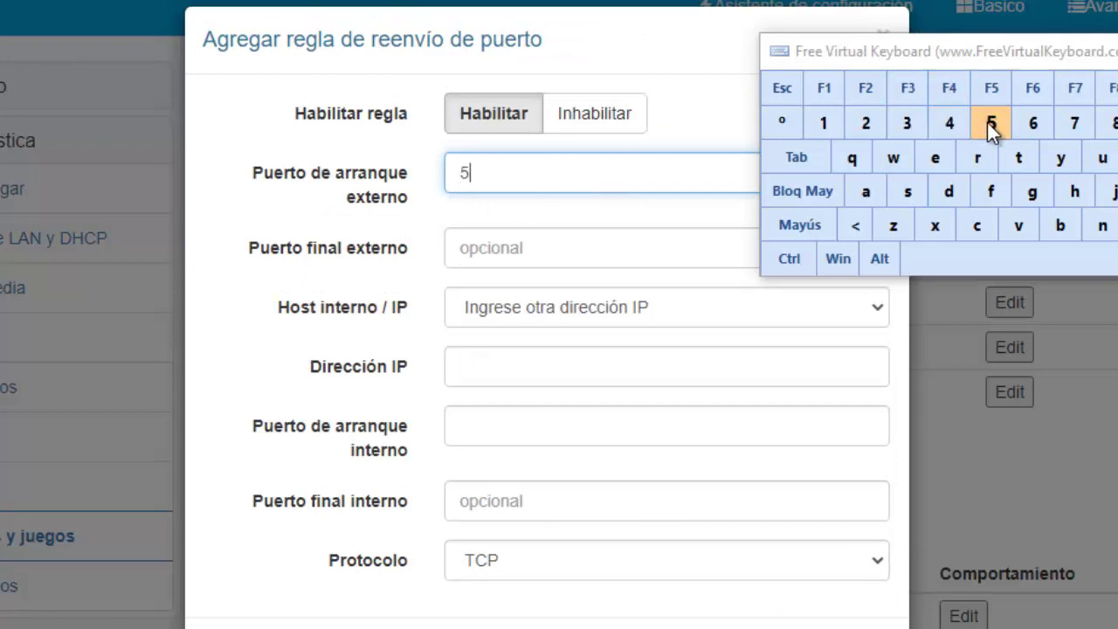
text(55)
click(951, 123)
click(461, 247)
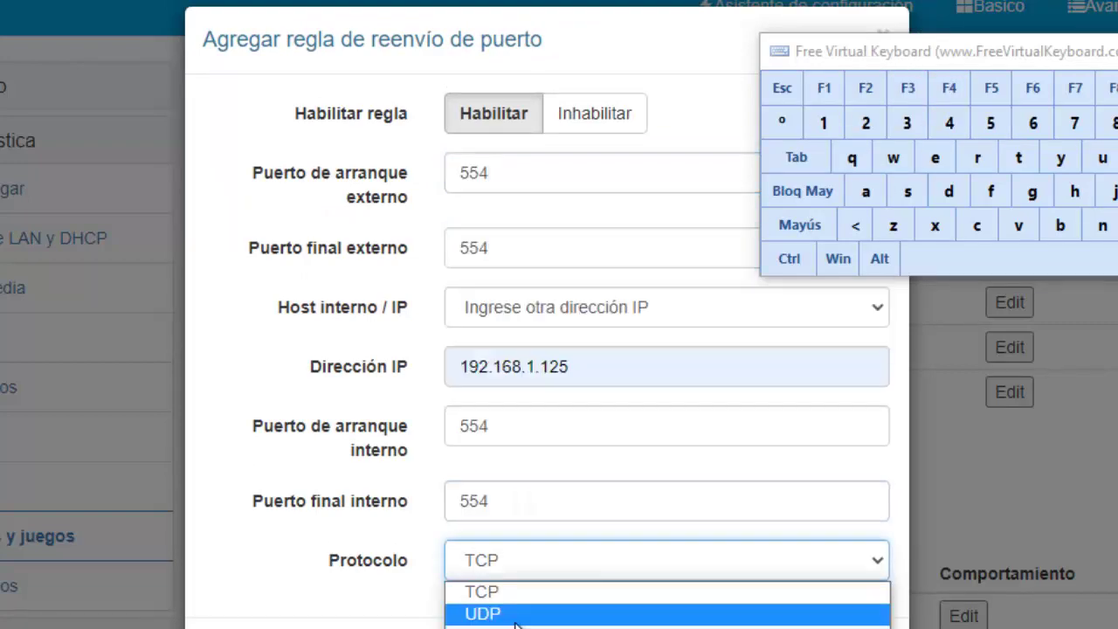
click(516, 628)
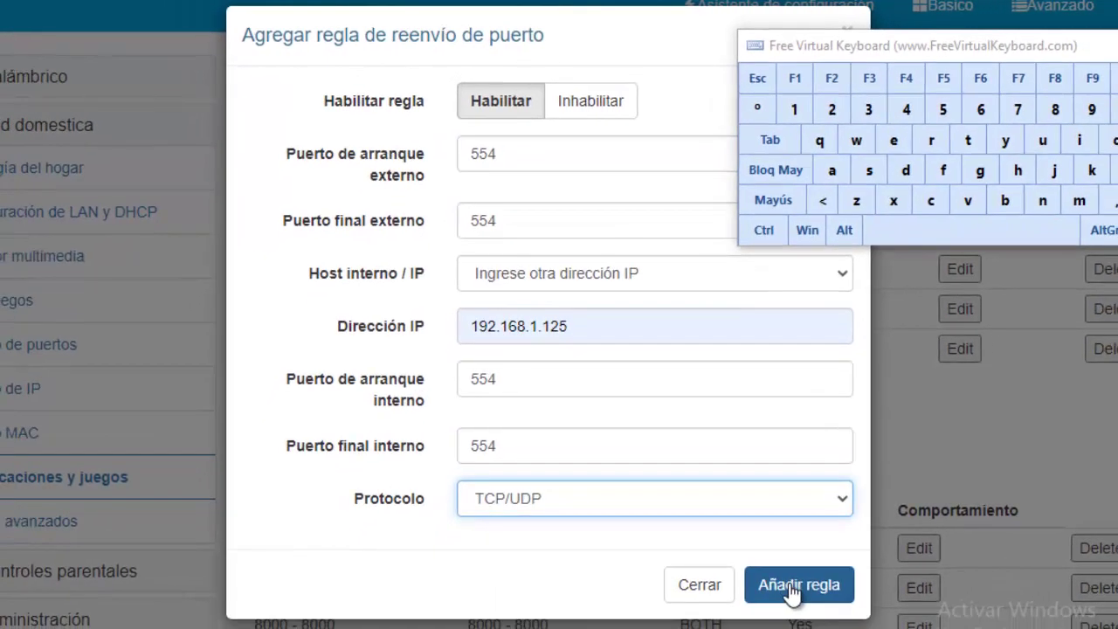
click(792, 587)
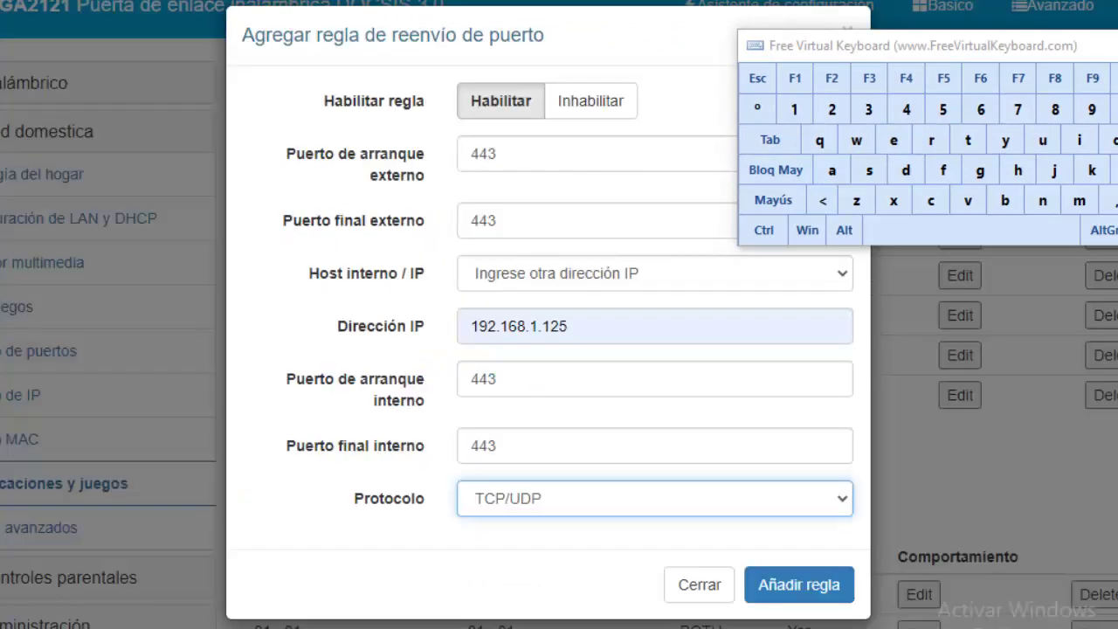
- Add a port forwarding rule mapping external port 443 to internal port 443 on 192.168.1.125 over TCP/UDP
key(F10)
key(F9)
click(795, 601)
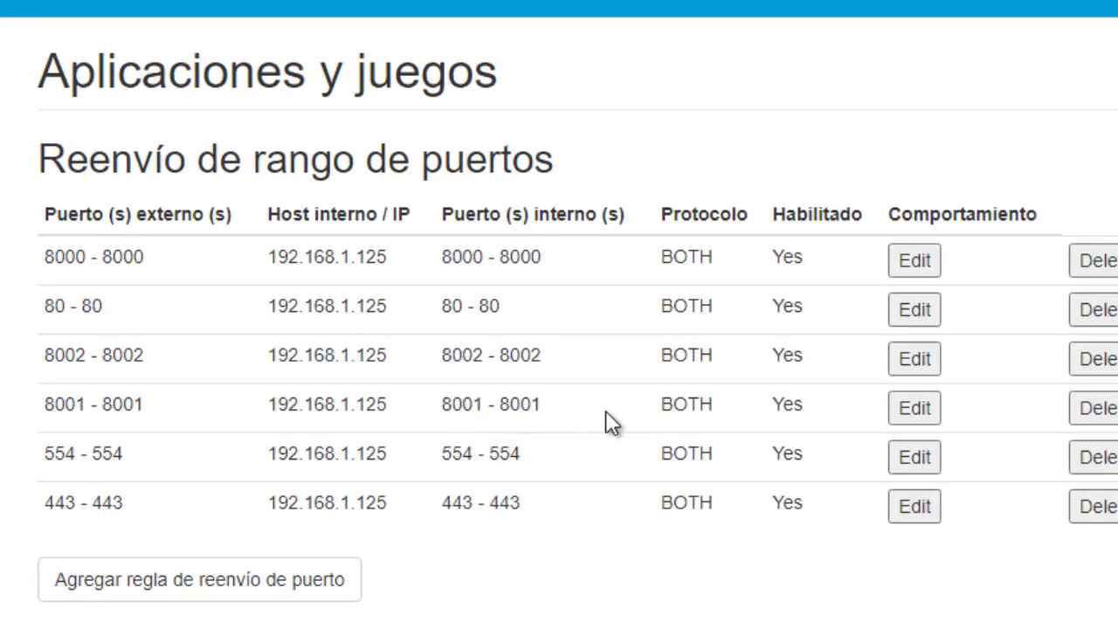
- Add a port forwarding rule mapping external port 8080 to internal port 8080 on 192.168.1.125 over TCP/UDP
scroll(544, 437, down, 1)
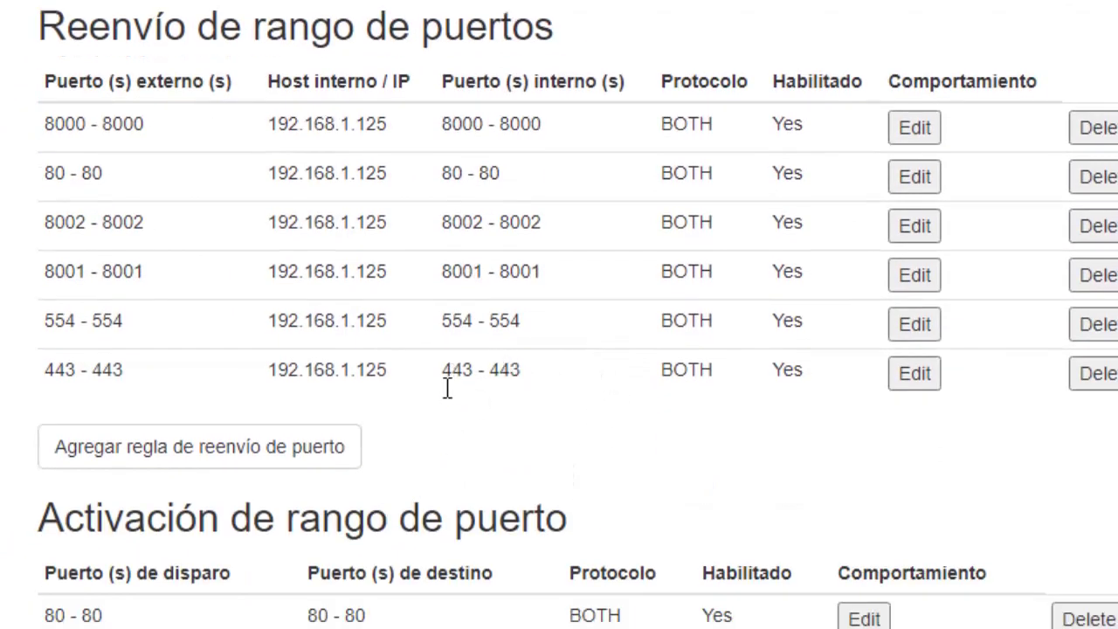
click(280, 449)
click(409, 163)
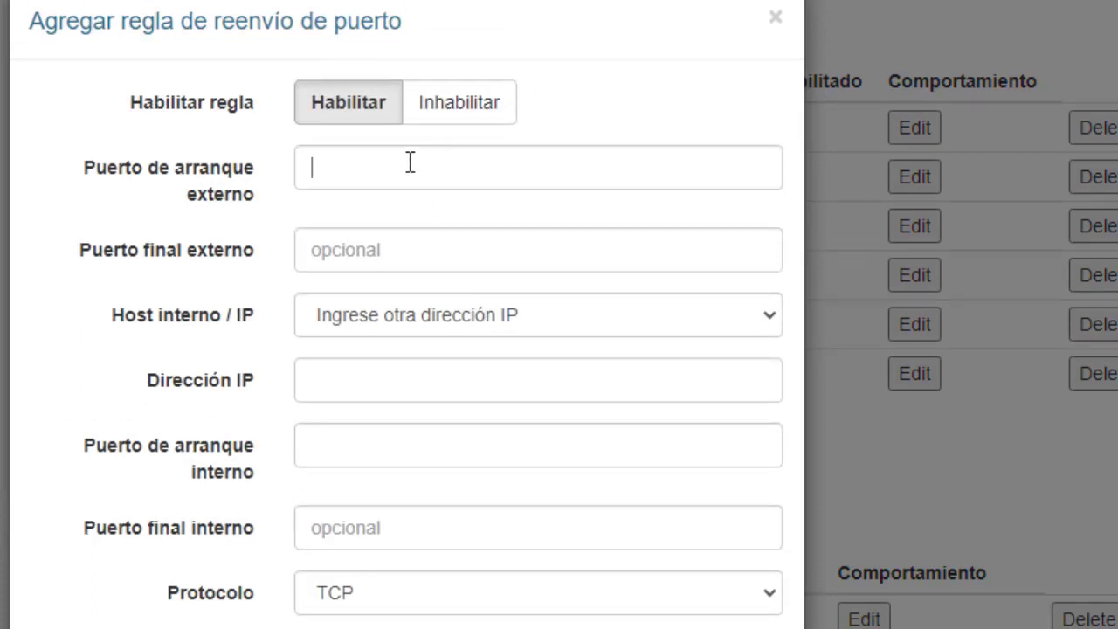
click(364, 372)
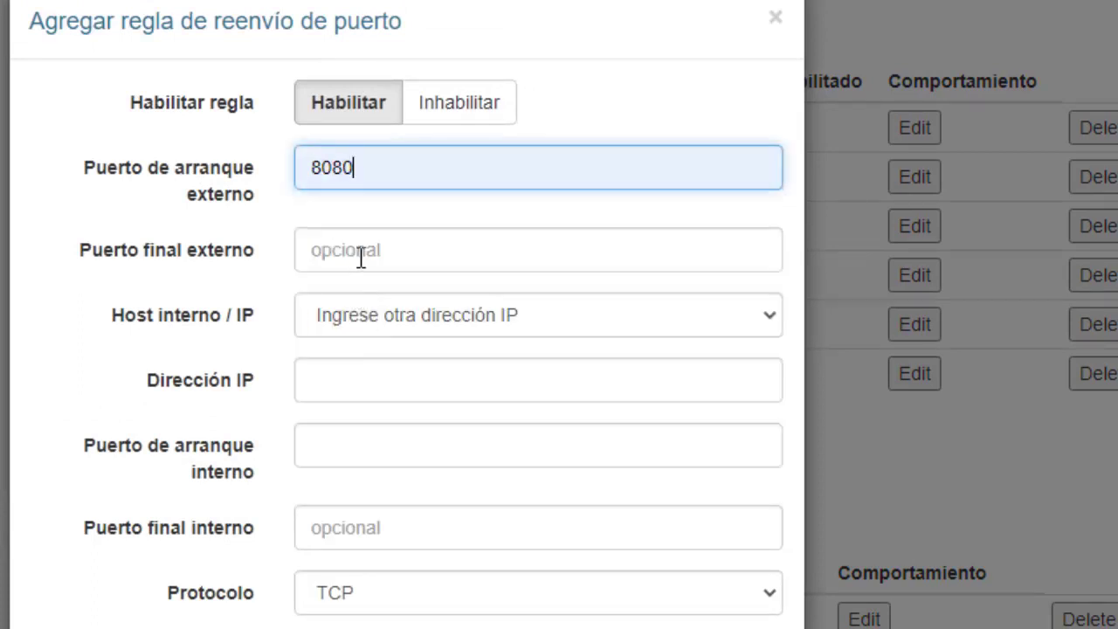
click(361, 252)
click(354, 453)
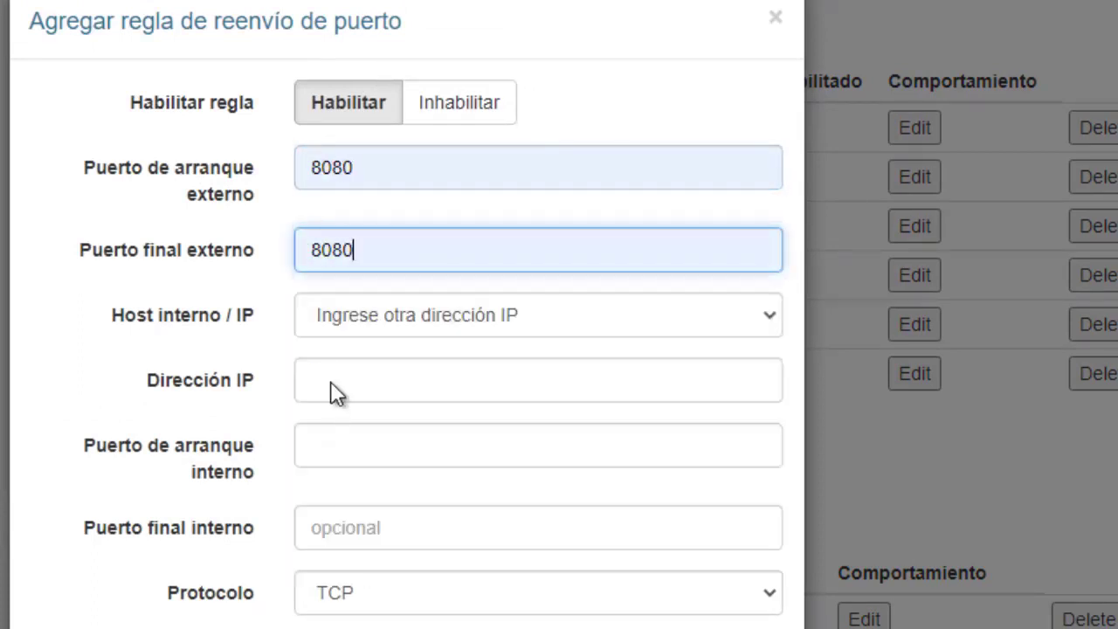
click(352, 374)
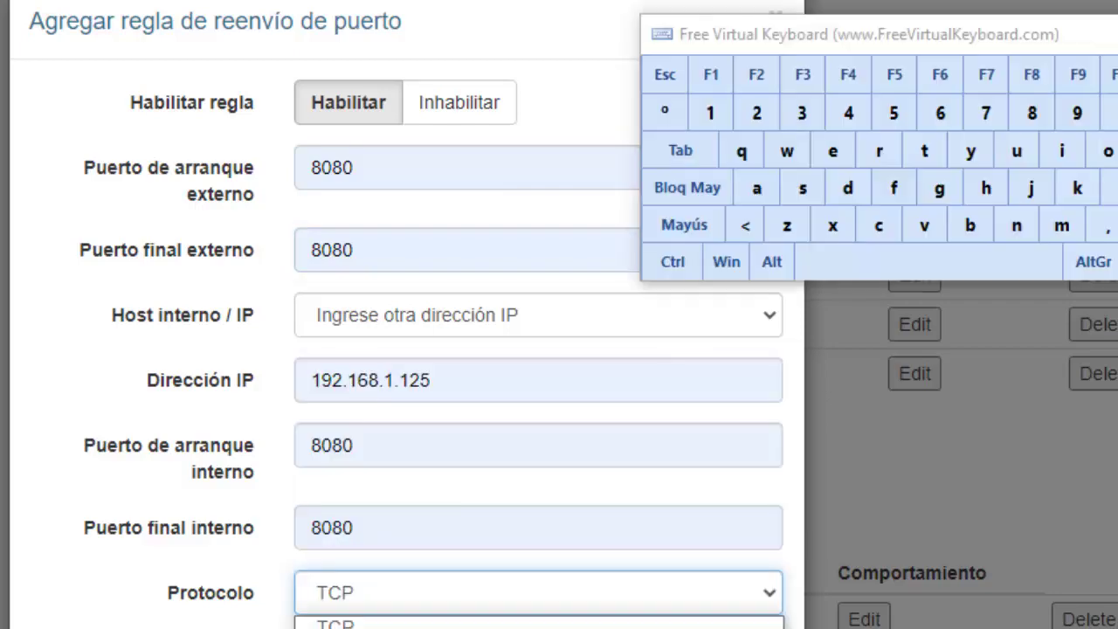
click(367, 612)
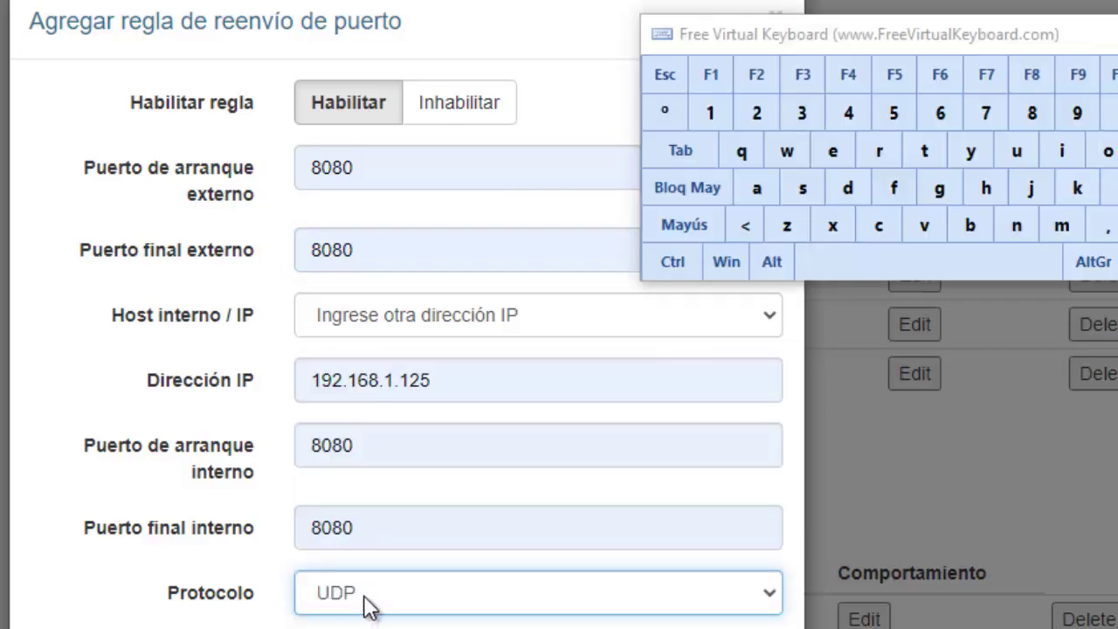
click(387, 601)
click(457, 620)
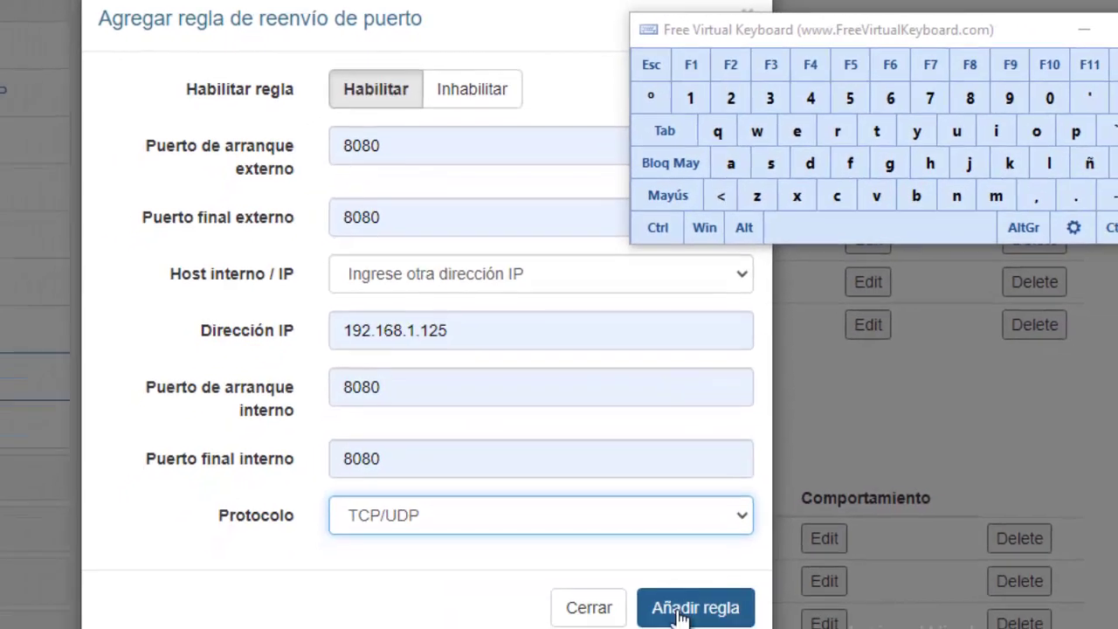
click(680, 616)
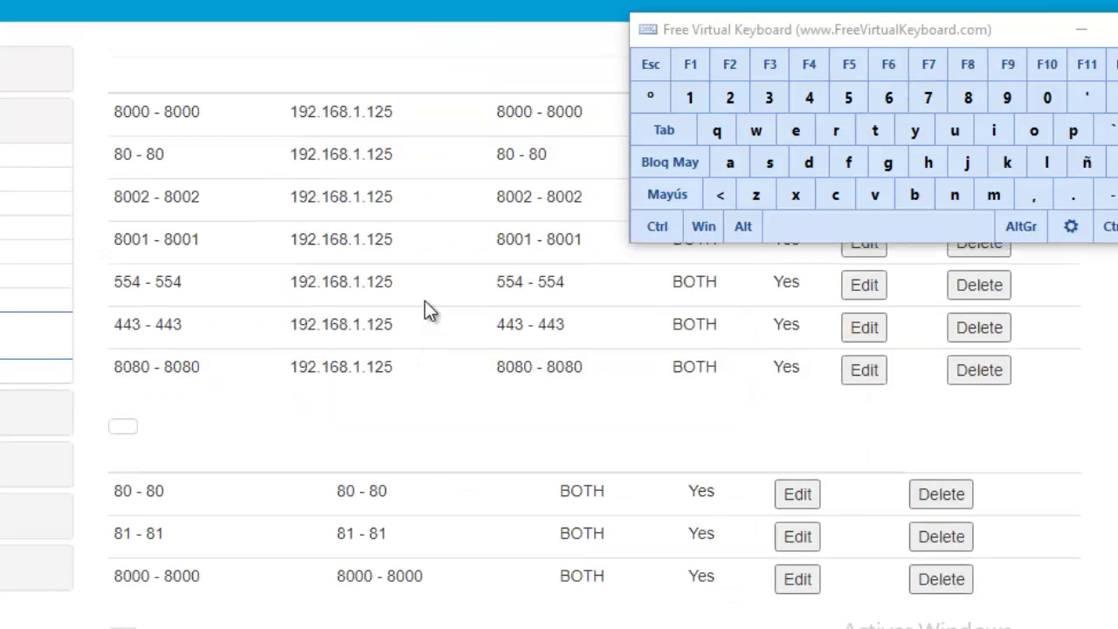
- Add a port forwarding rule mapping external port 81 to internal port 81 on 192.168.1.125 over TCP/UDP
scroll(477, 329, up, 2)
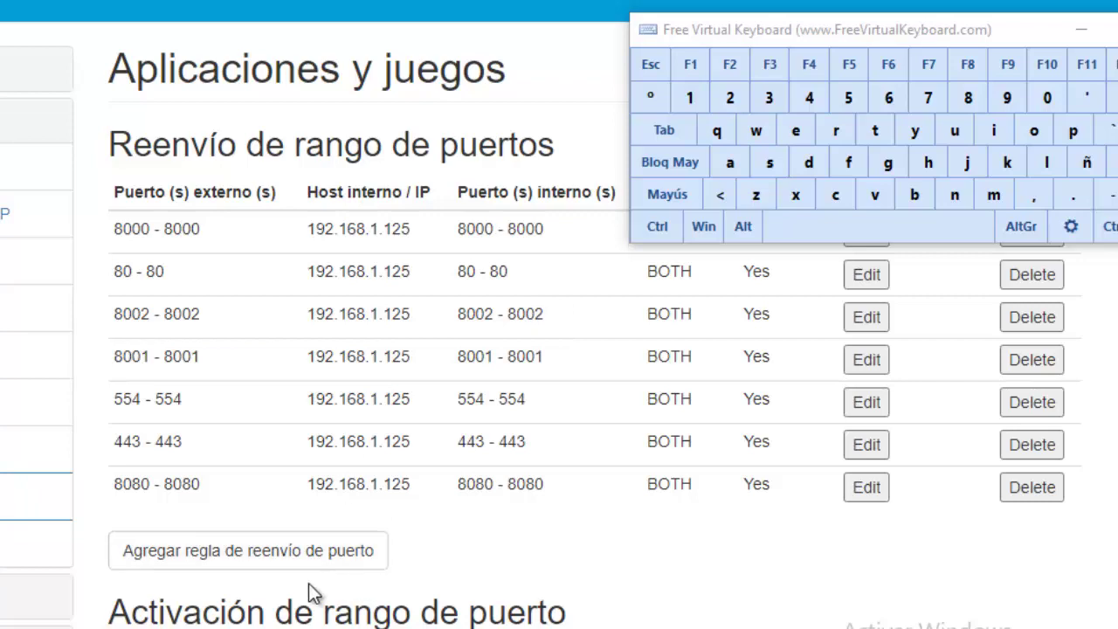
click(305, 553)
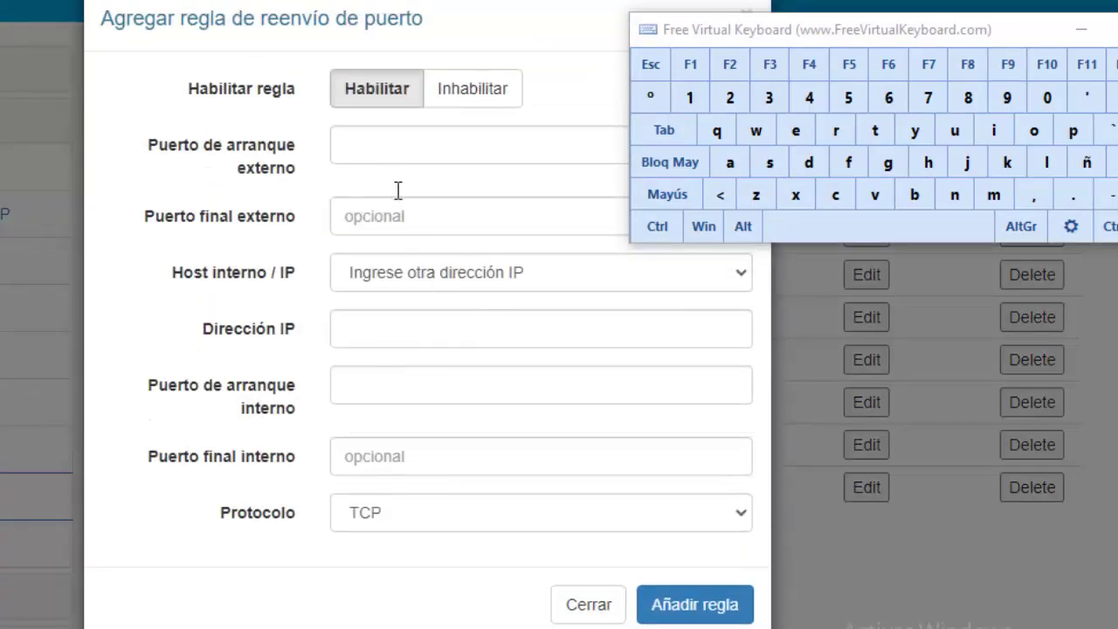
click(379, 140)
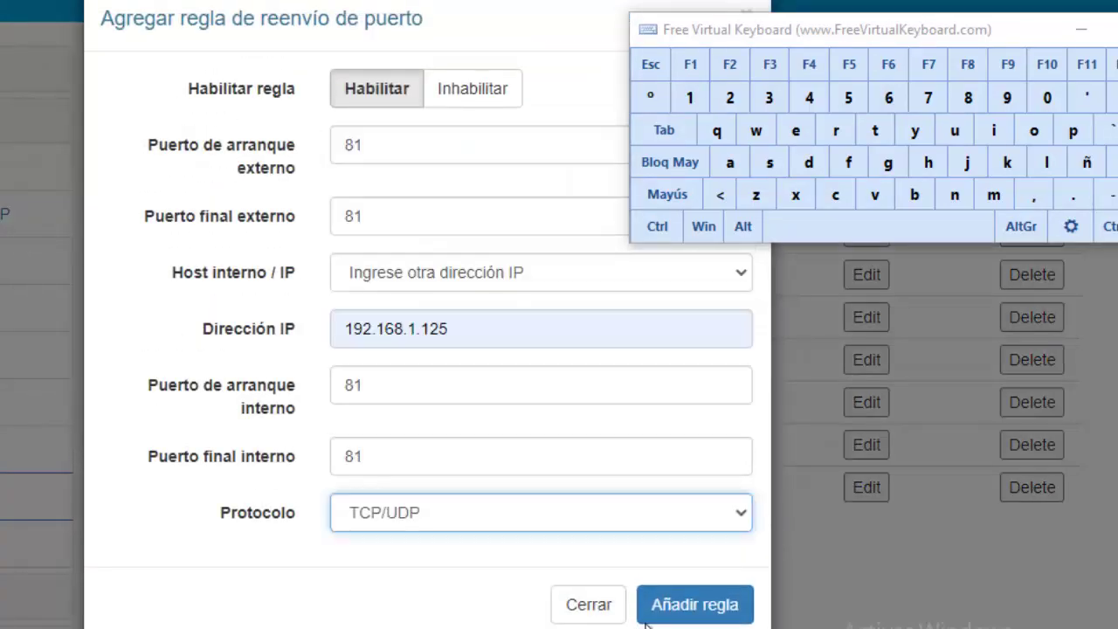
click(669, 603)
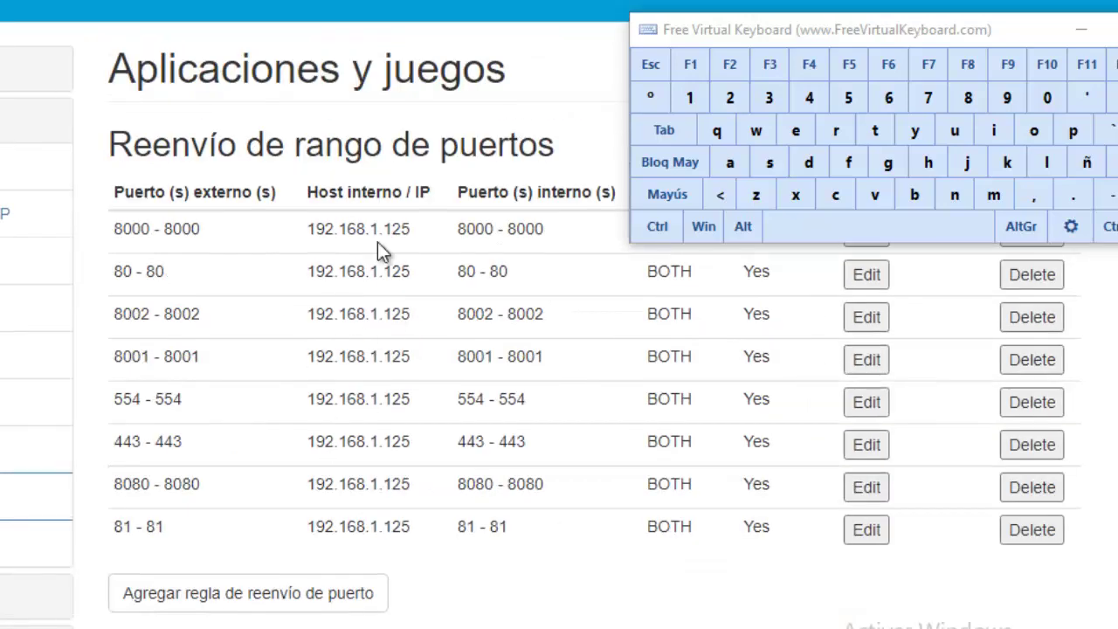
- Review the port forwarding and port triggering rules, highlighting the internal ports of the forwarding list
scroll(457, 307, down, 4)
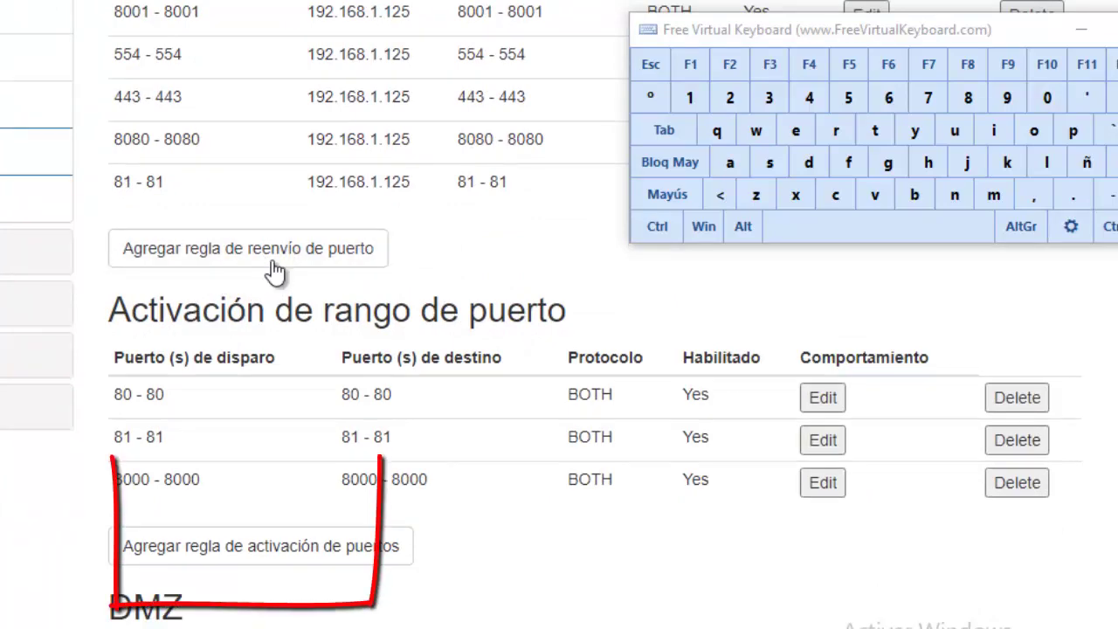
scroll(393, 283, up, 4)
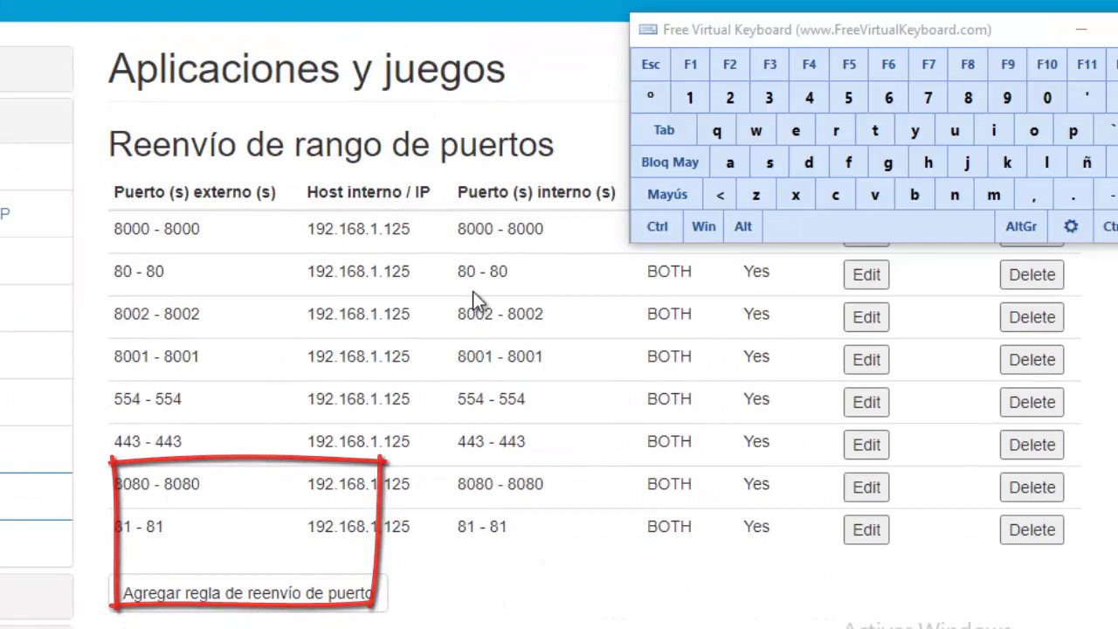
drag(460, 225, 524, 548)
scroll(489, 498, down, 1)
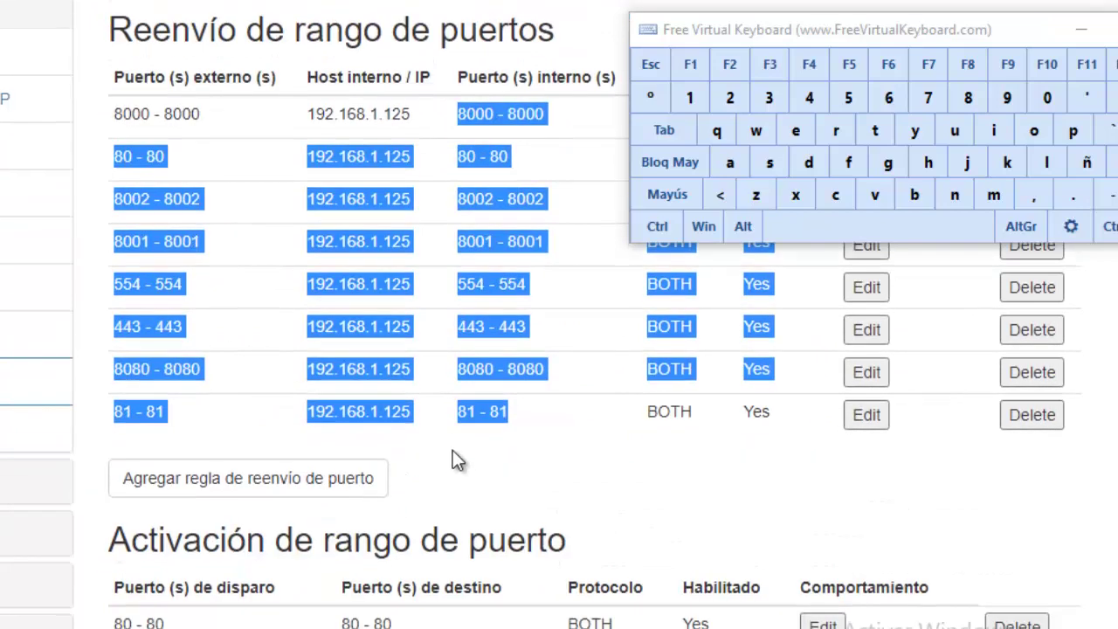
click(467, 465)
scroll(468, 465, down, 3)
click(367, 250)
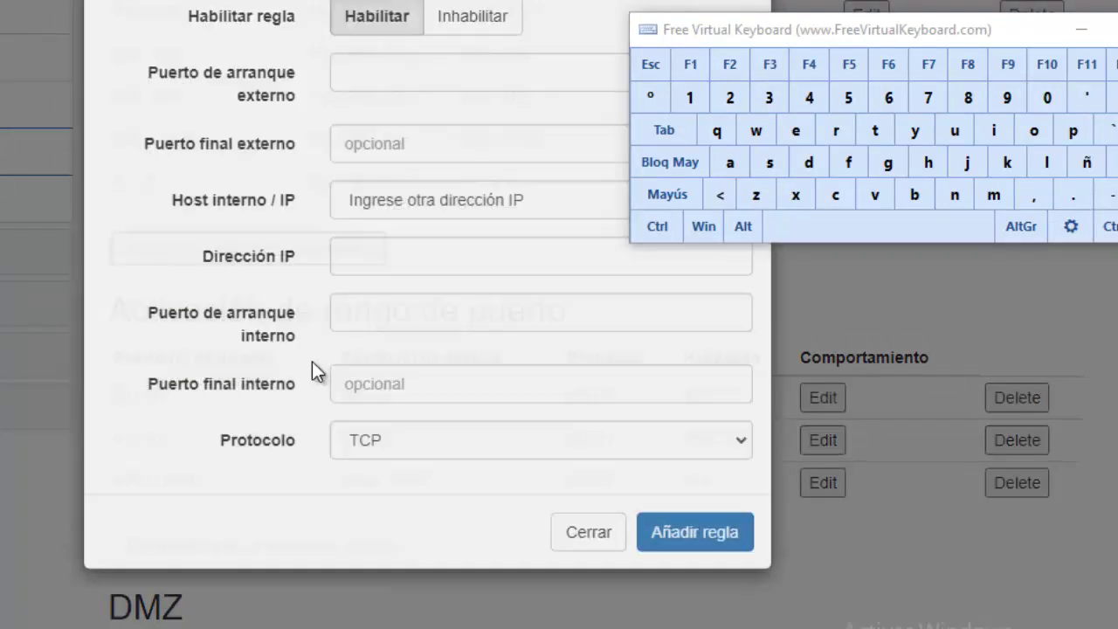
click(375, 146)
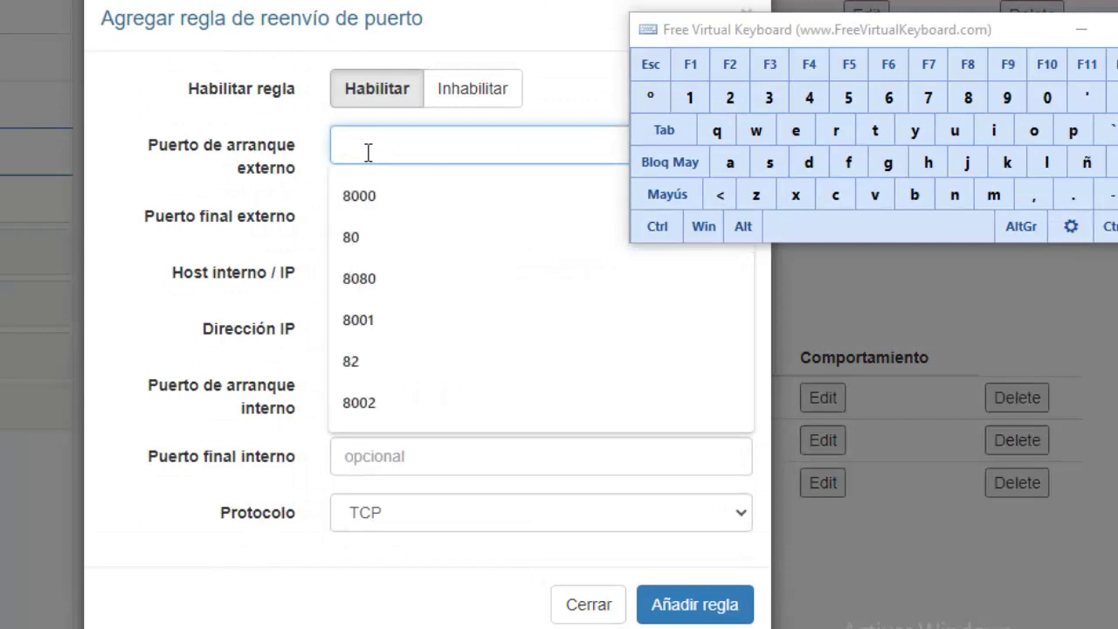
click(371, 192)
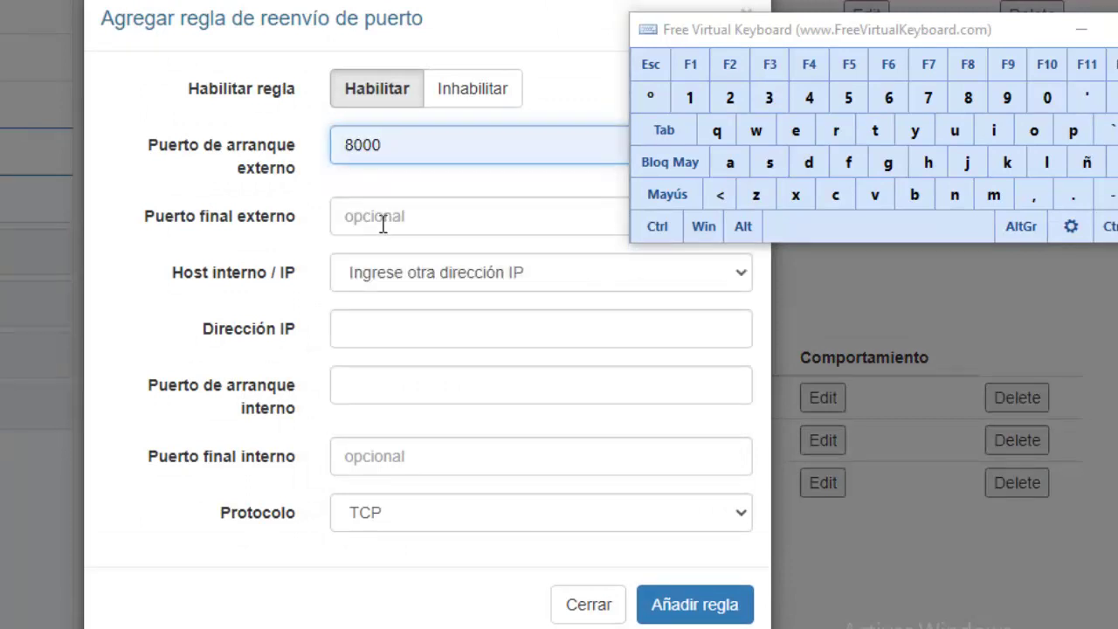
click(382, 221)
click(386, 352)
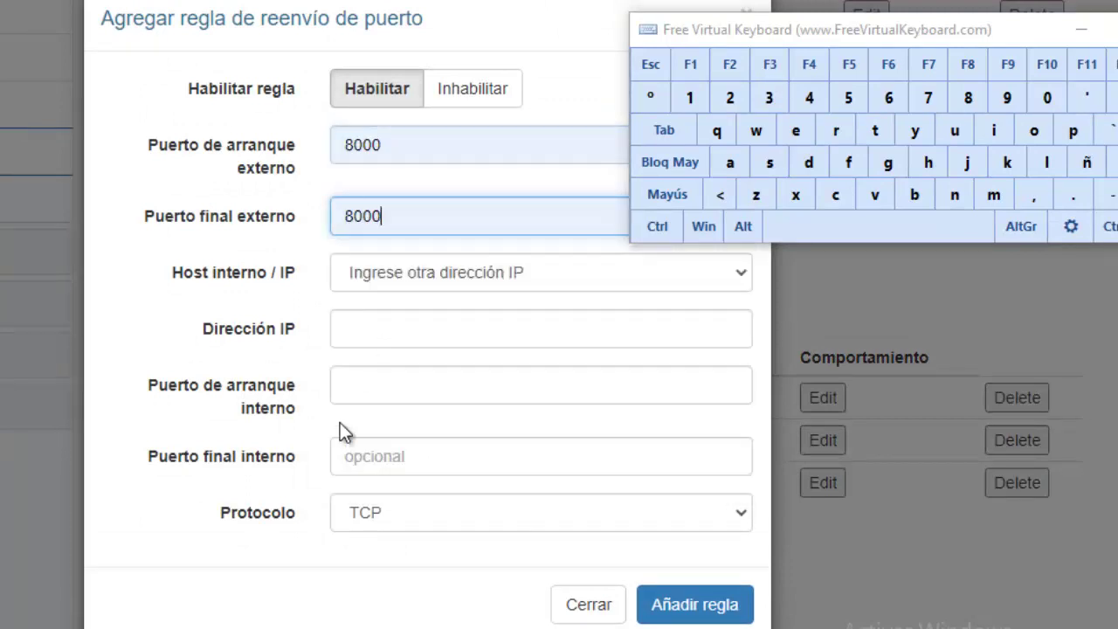
click(364, 333)
click(281, 384)
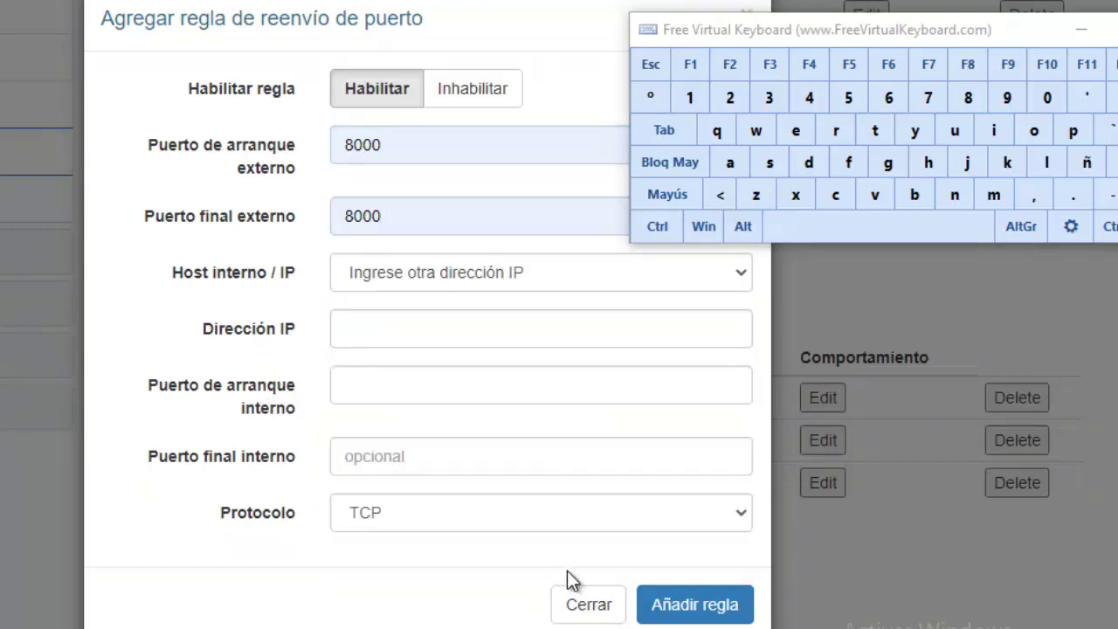
click(587, 605)
- Examine the fields and protocol options of a new port triggering rule and close the form without adding it
scroll(282, 449, down, 2)
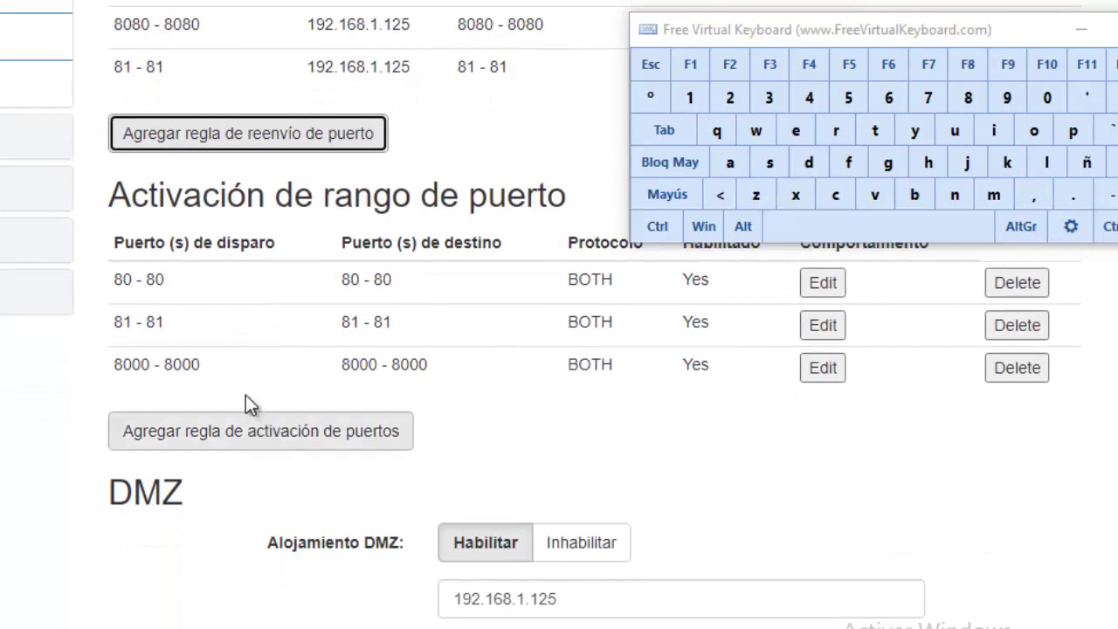
click(293, 136)
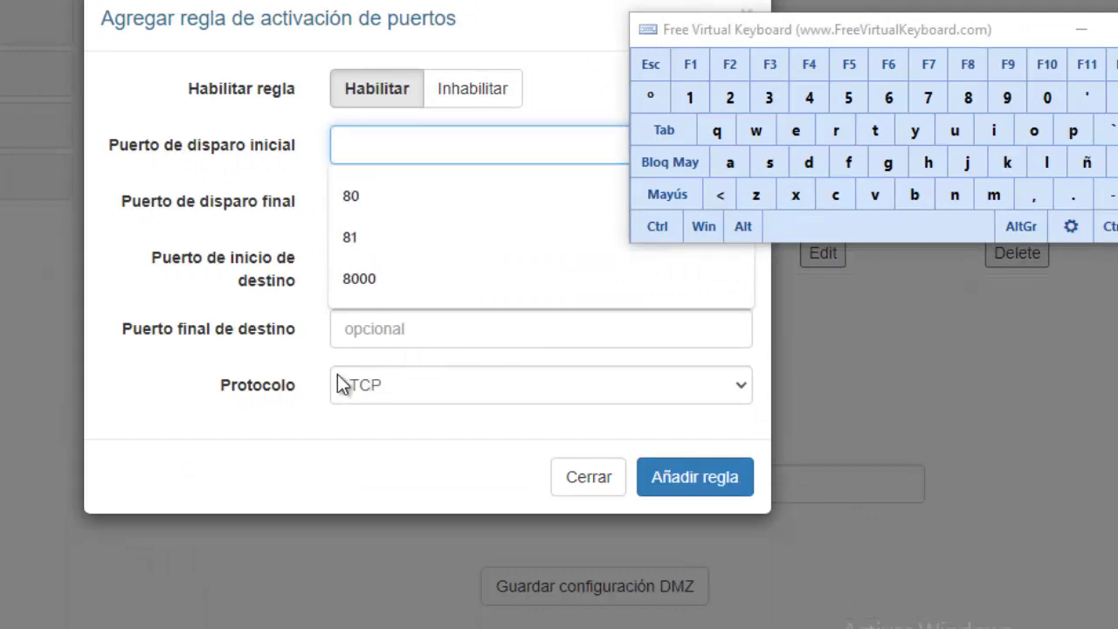
click(307, 231)
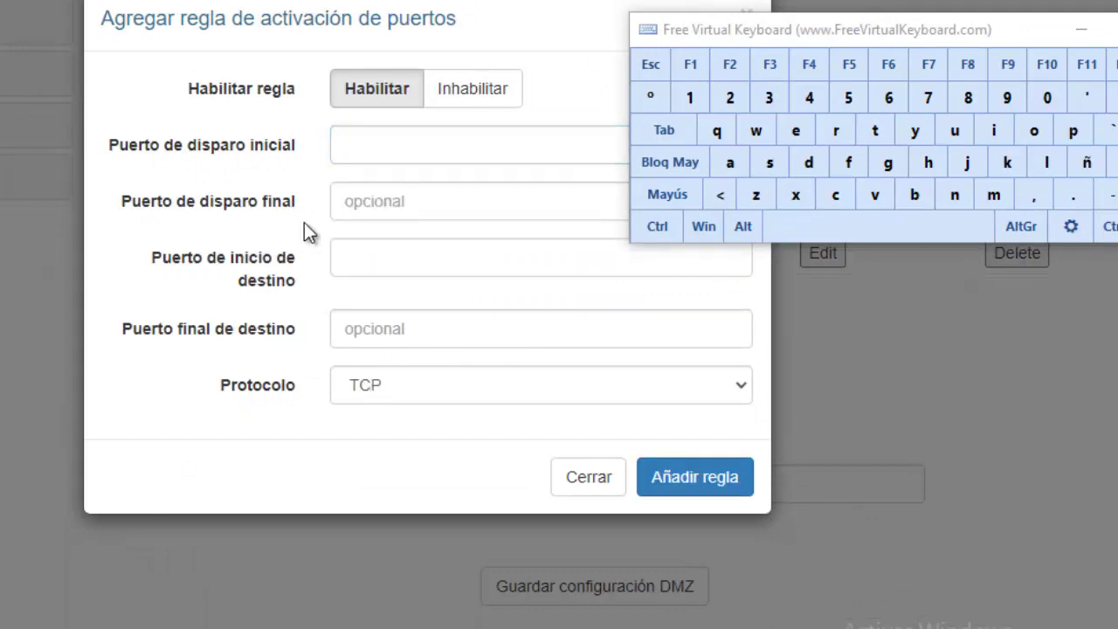
click(390, 200)
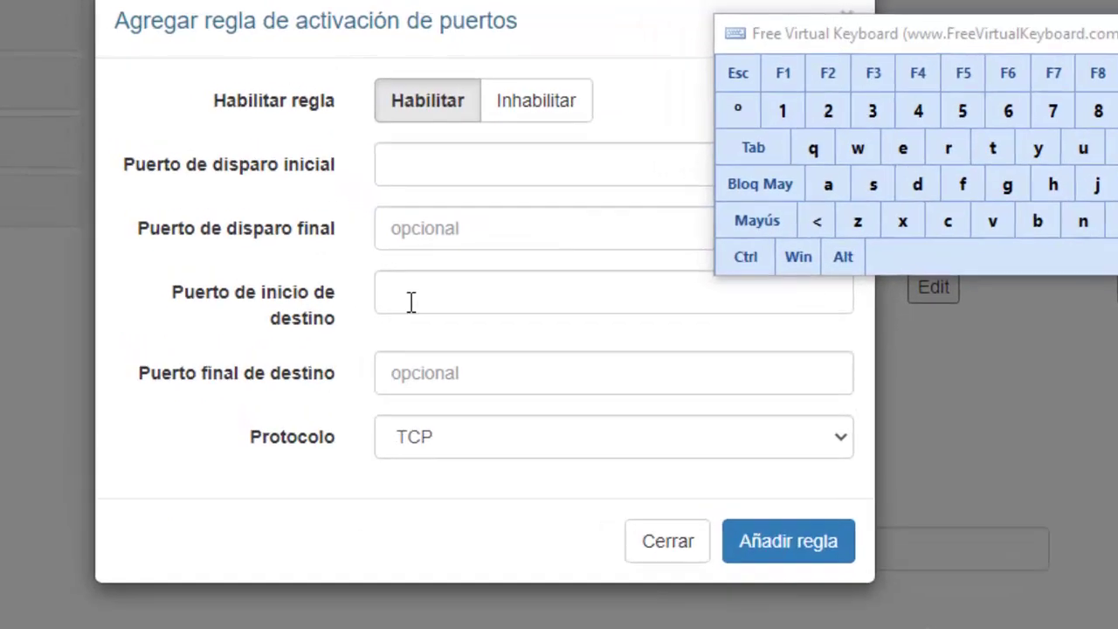
click(451, 477)
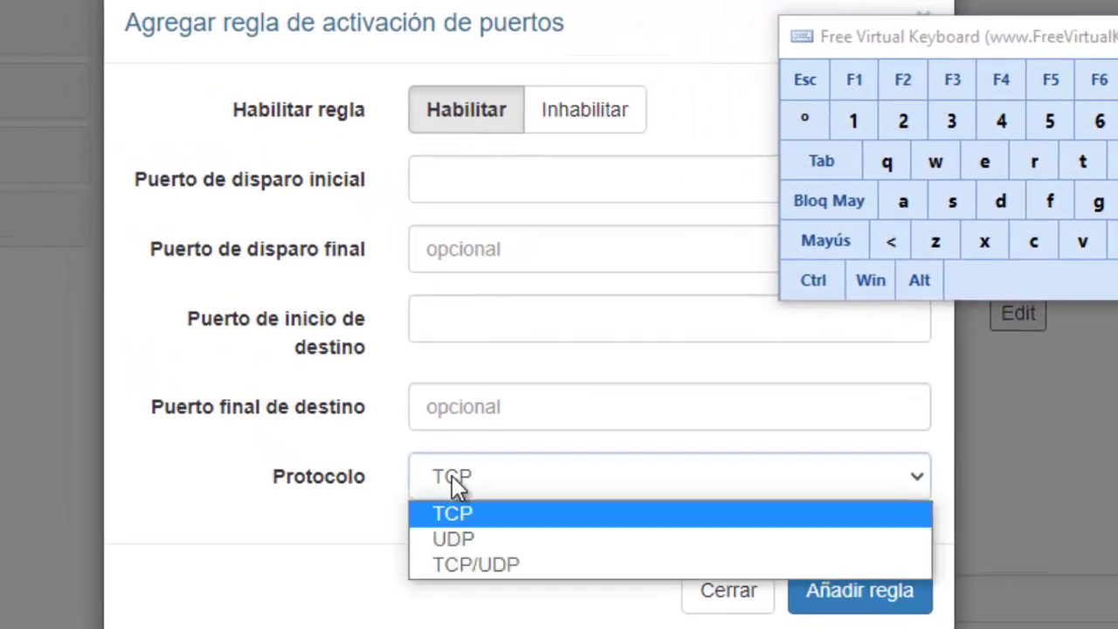
click(718, 602)
- Compare the entries in the port forwarding list with those in the port triggering list
scroll(454, 410, up, 3)
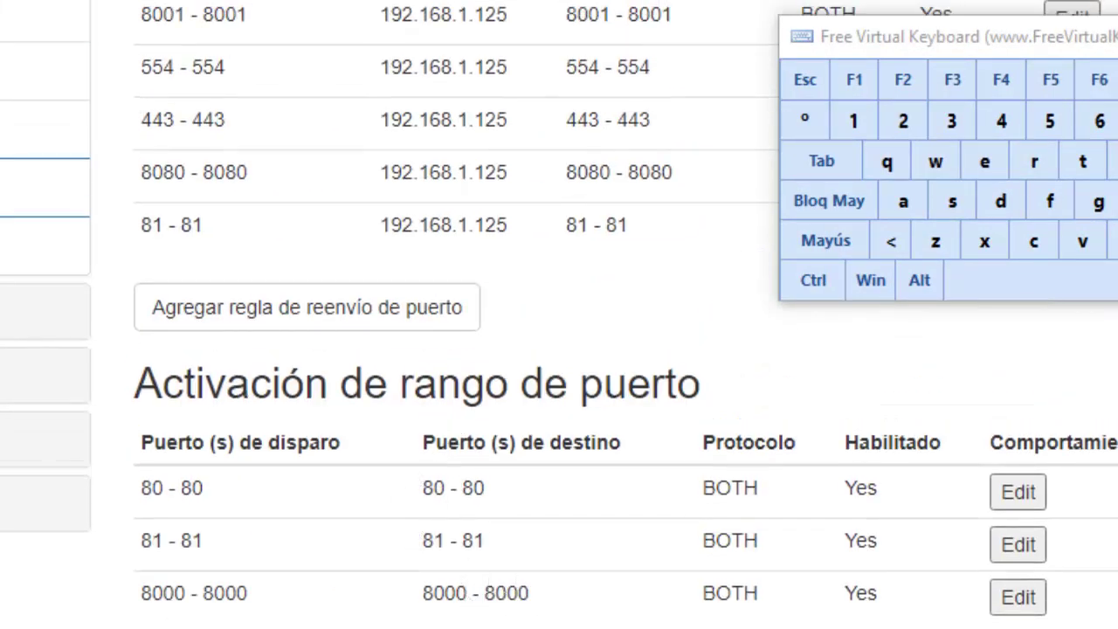
scroll(592, 614, up, 4)
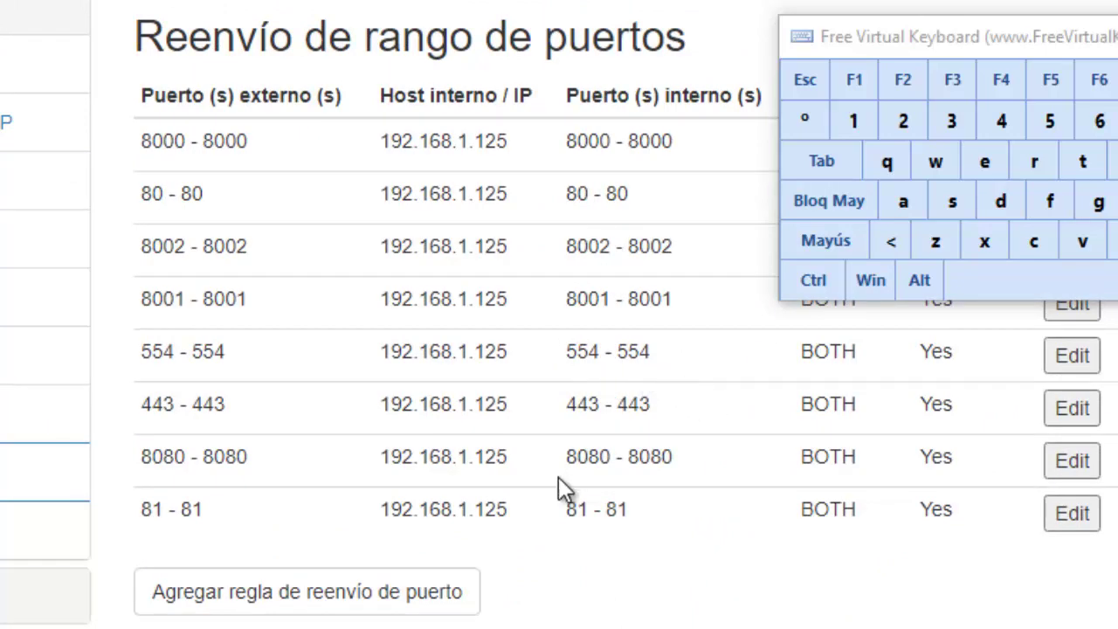
scroll(558, 477, down, 5)
scroll(578, 301, up, 2)
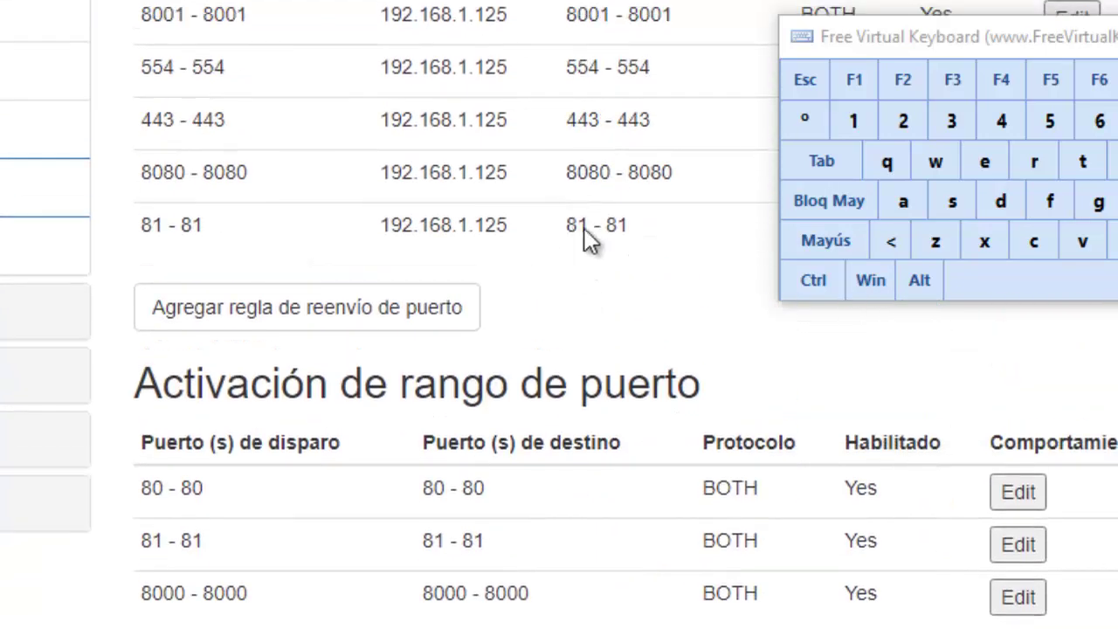
scroll(584, 227, up, 2)
scroll(229, 544, down, 3)
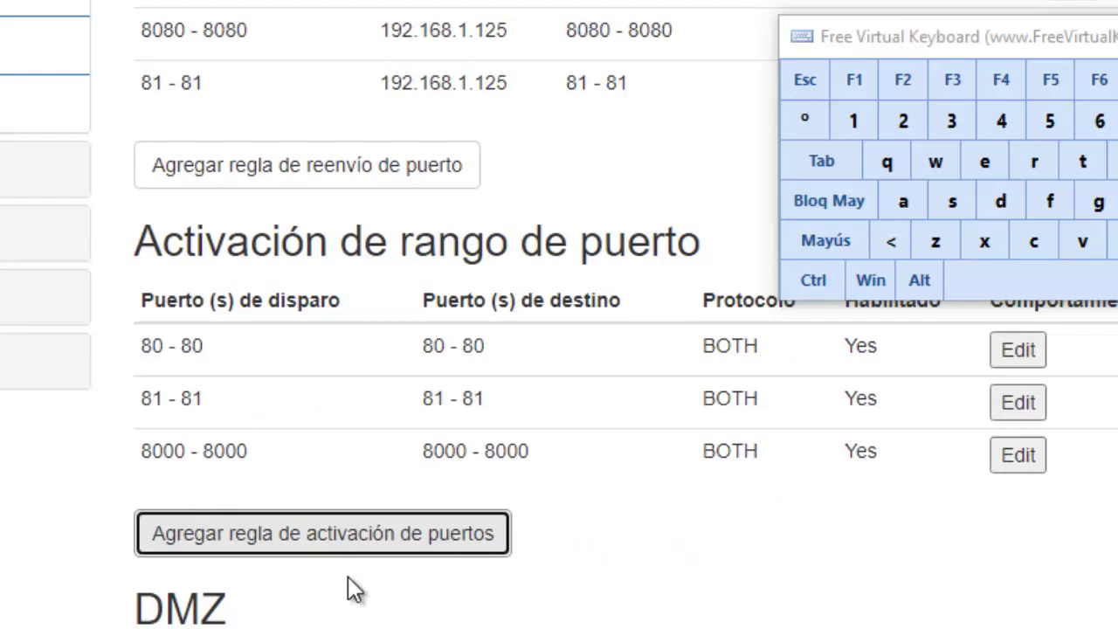
- Start a new enabled port triggering rule with both the initial and final trigger ports set to 554
click(343, 543)
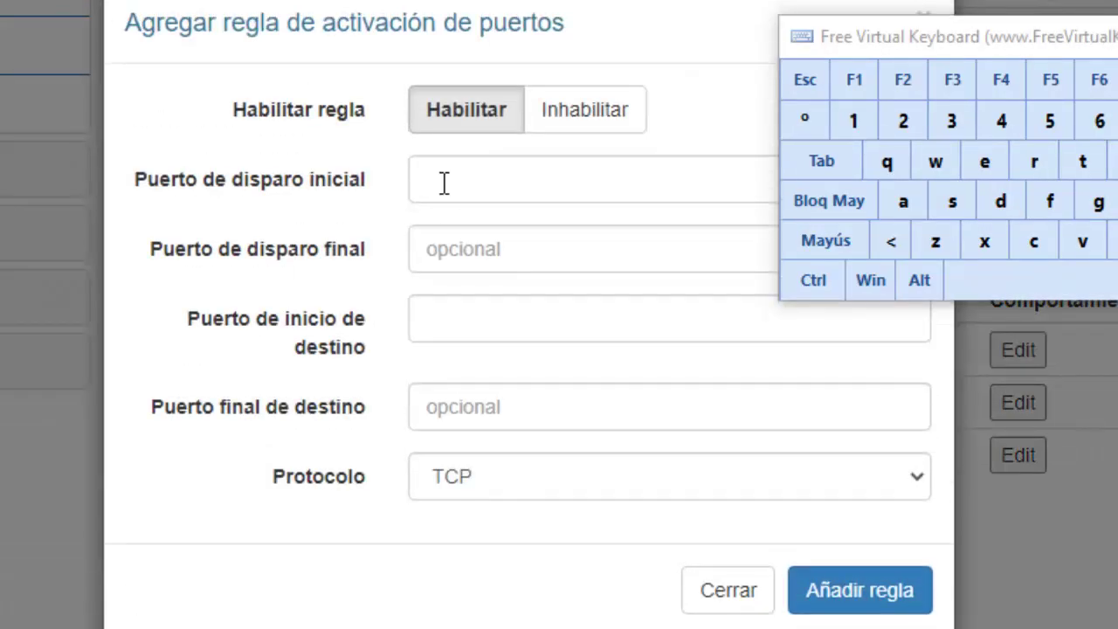
click(444, 183)
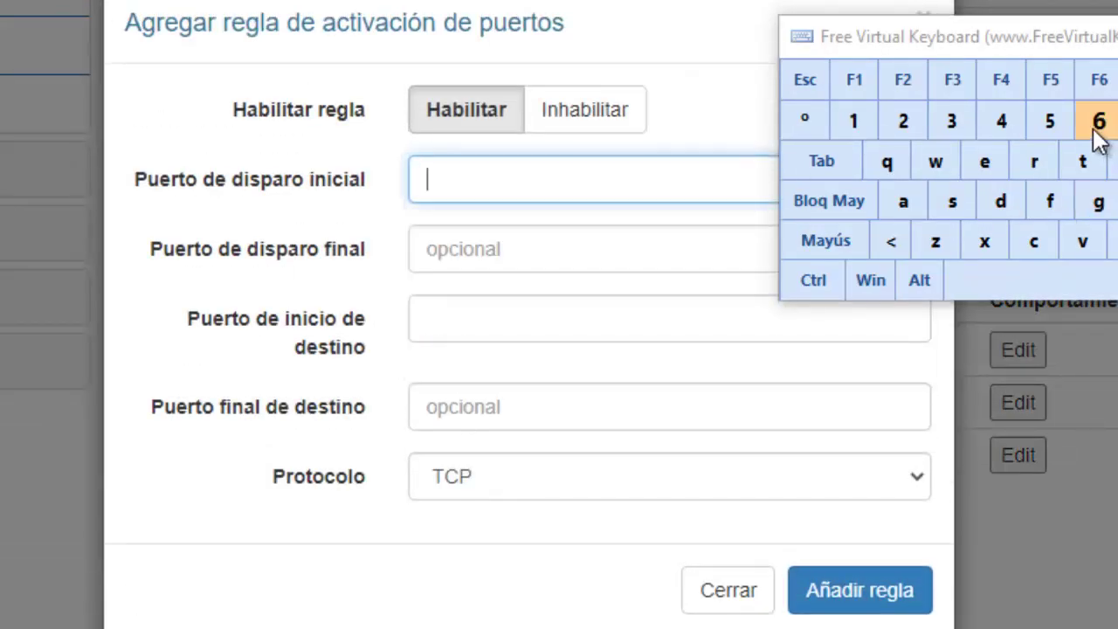
click(1049, 127)
click(564, 253)
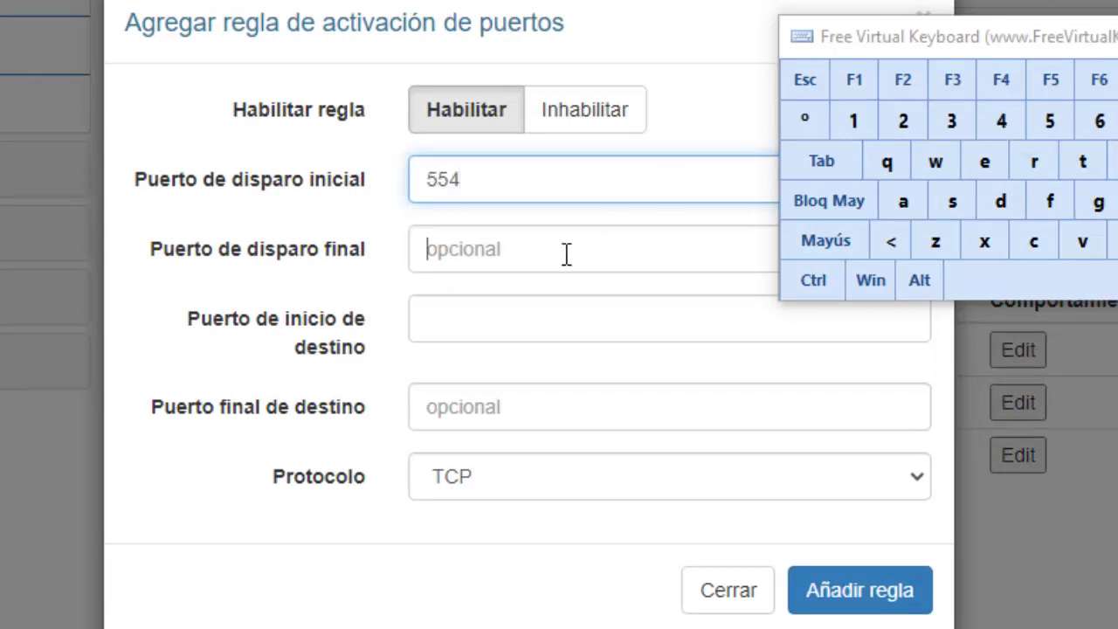
click(1046, 127)
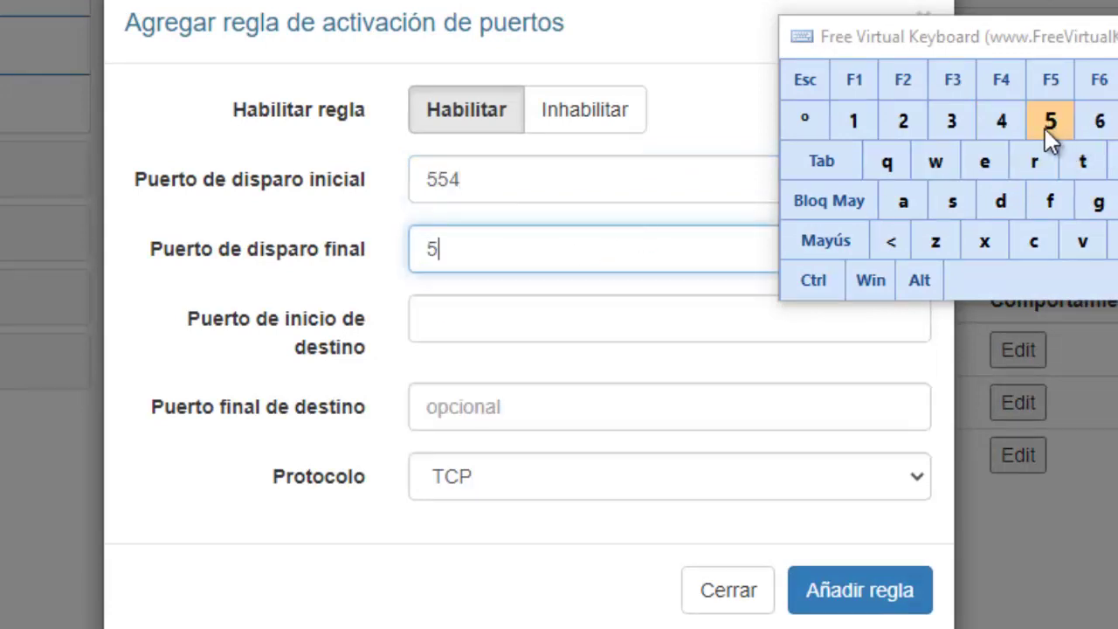
click(1001, 122)
- Set the rule's initial and final target ports to 554, choose TCP/UDP as the protocol, and add the rule
click(502, 321)
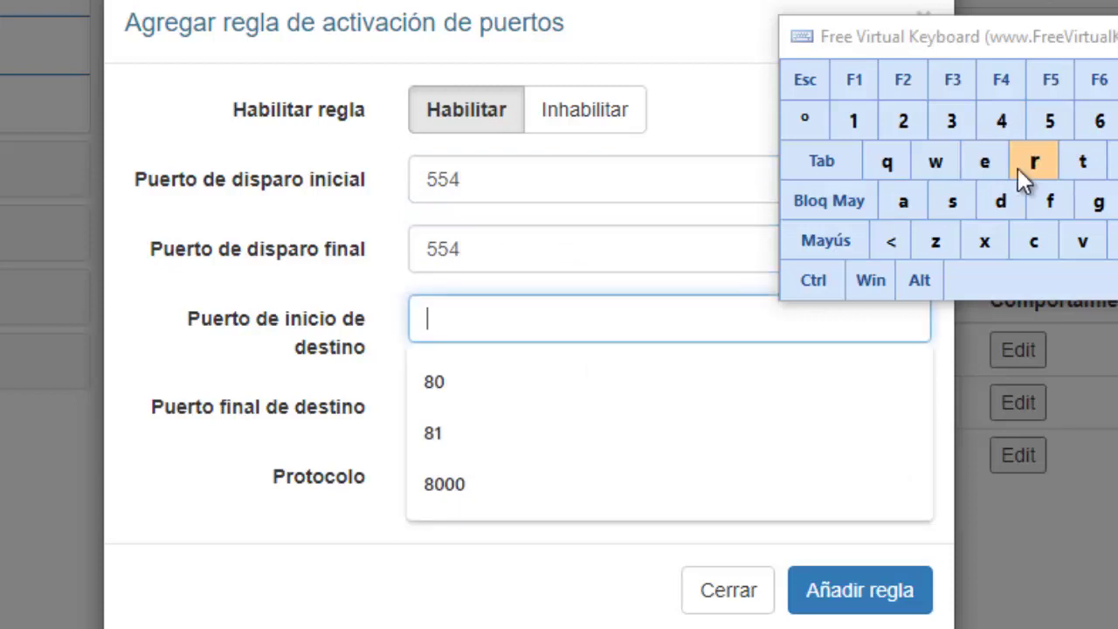
click(1052, 122)
click(1052, 122)
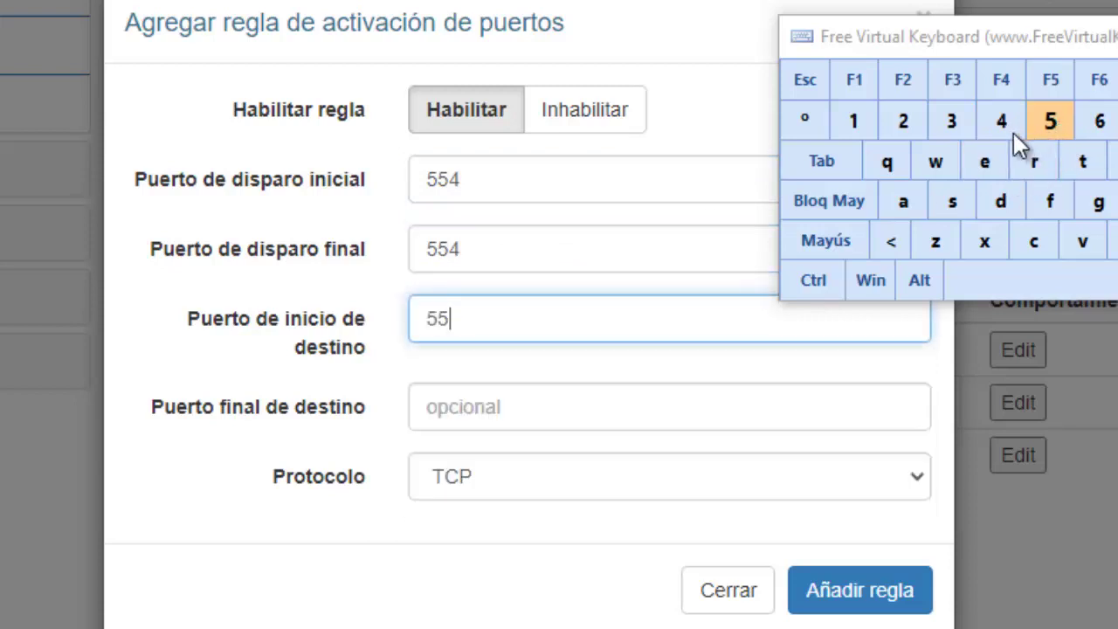
click(1001, 122)
click(536, 416)
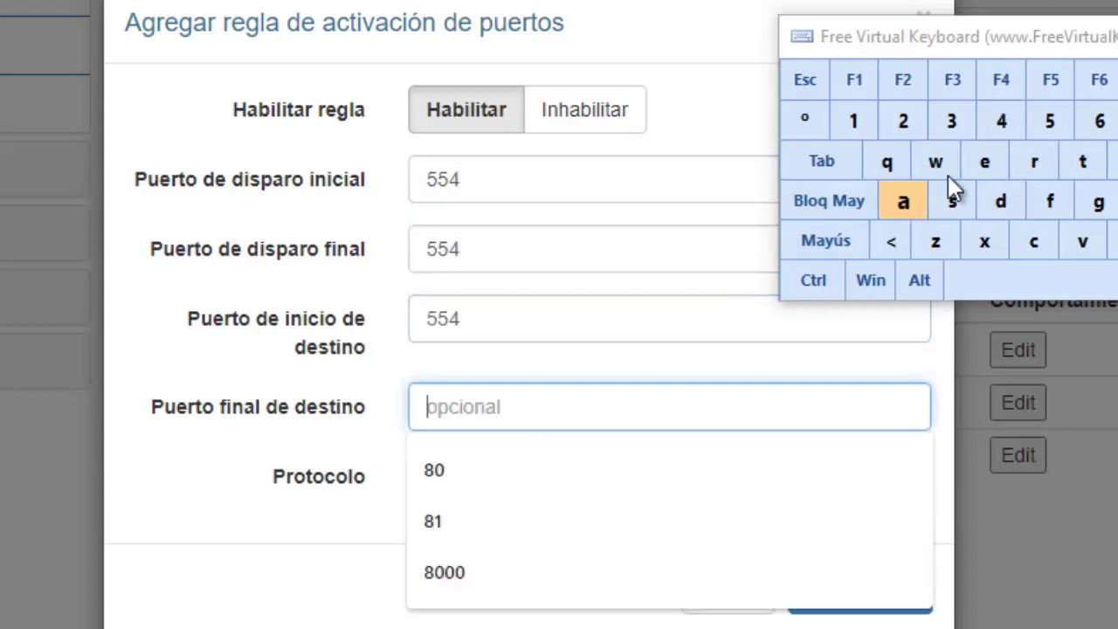
click(1052, 122)
click(1053, 122)
click(1001, 121)
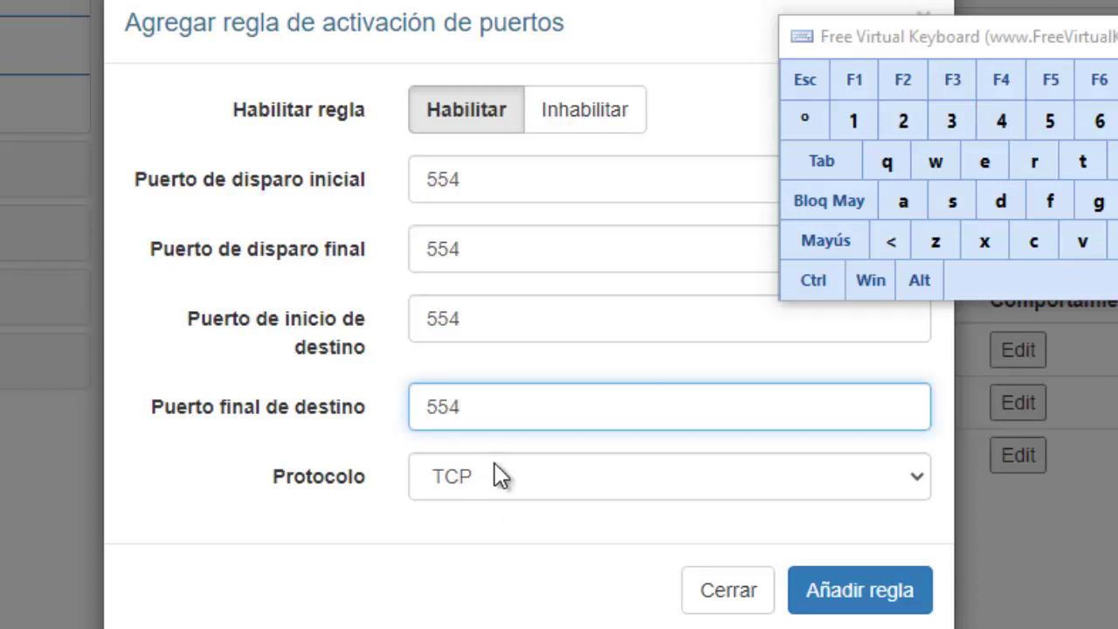
click(529, 489)
click(563, 565)
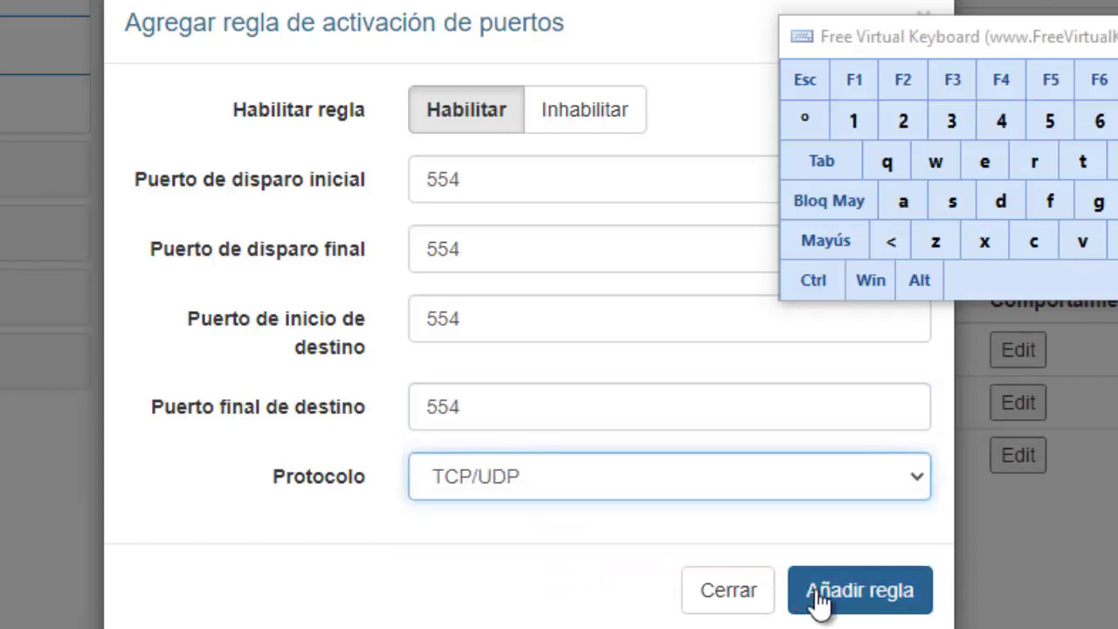
click(825, 597)
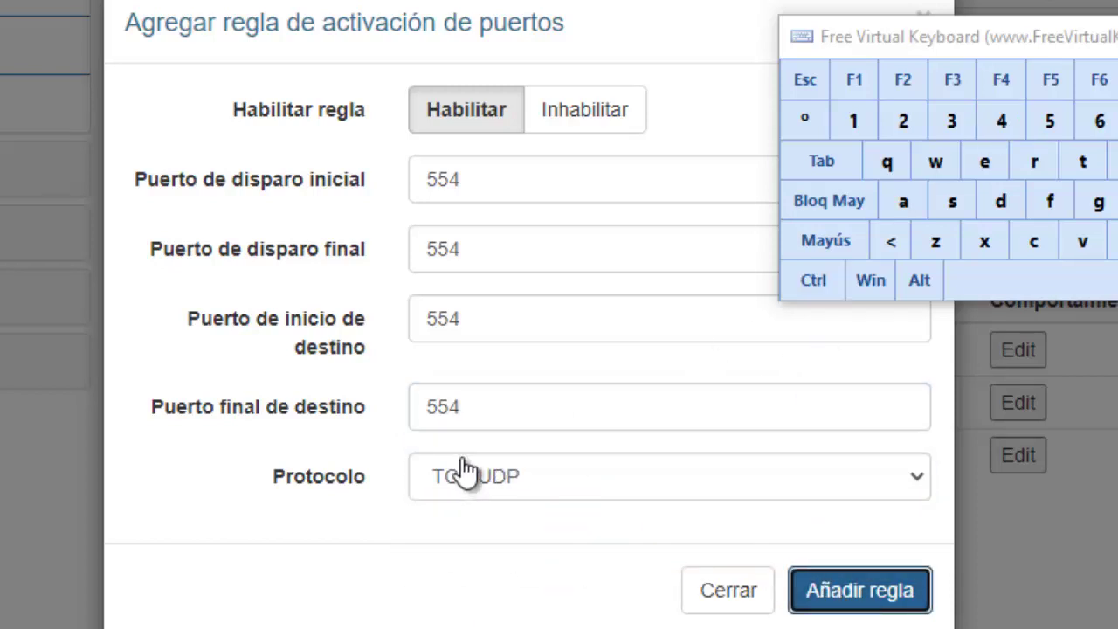
- Add a port triggering rule with trigger port 443 and target port 443 over TCP/UDP, matching the forwarding list
scroll(444, 262, up, 3)
scroll(568, 271, down, 3)
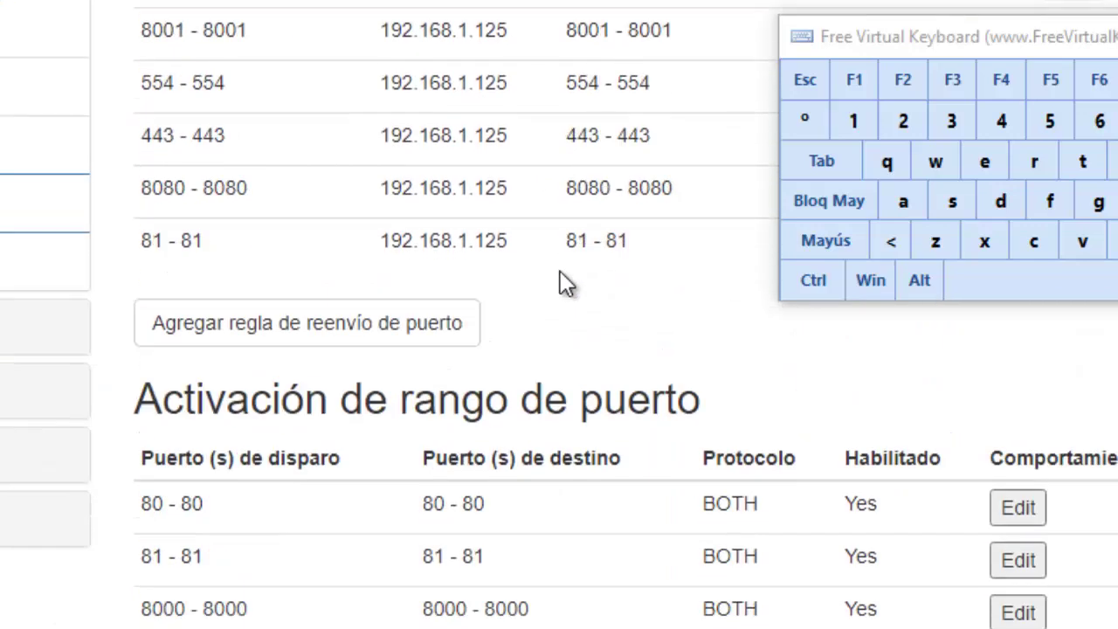
drag(570, 218, 619, 114)
scroll(544, 418, down, 1)
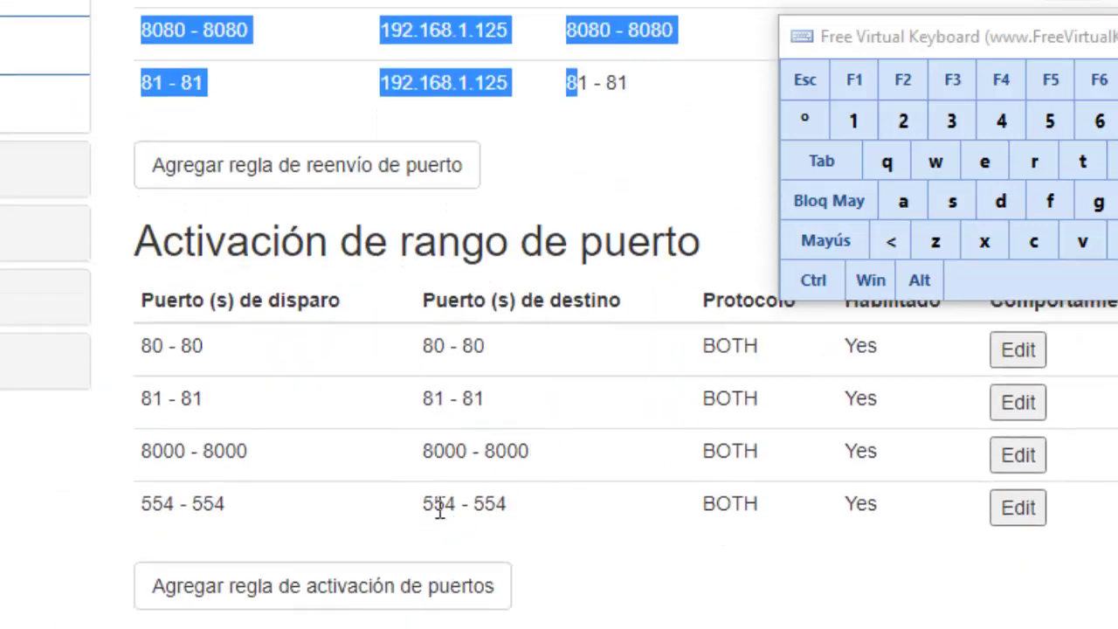
click(359, 575)
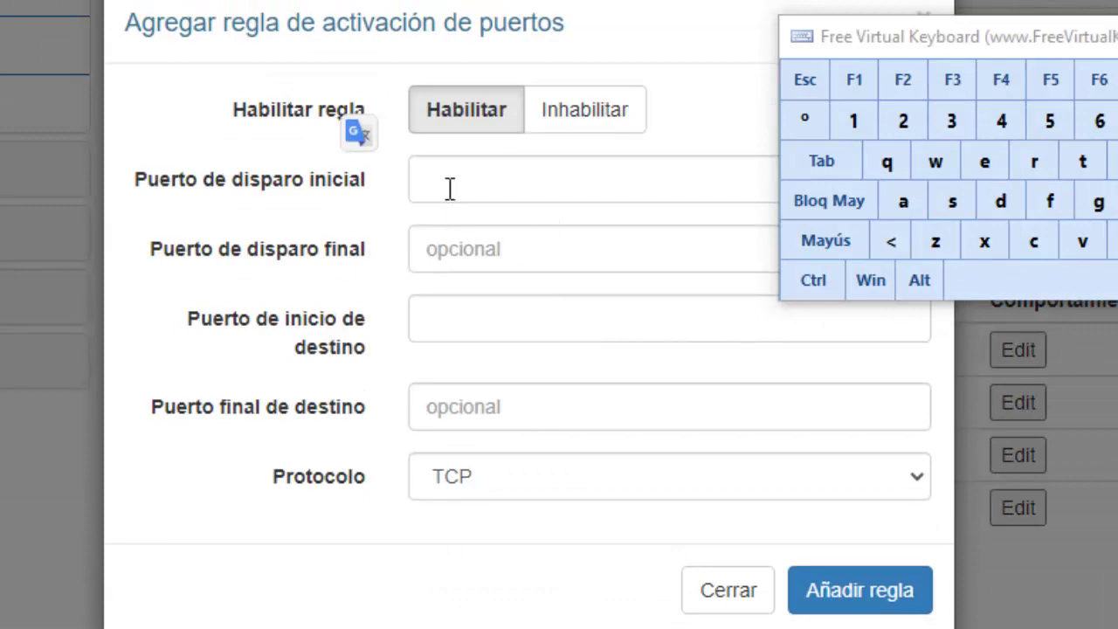
click(450, 189)
click(1001, 120)
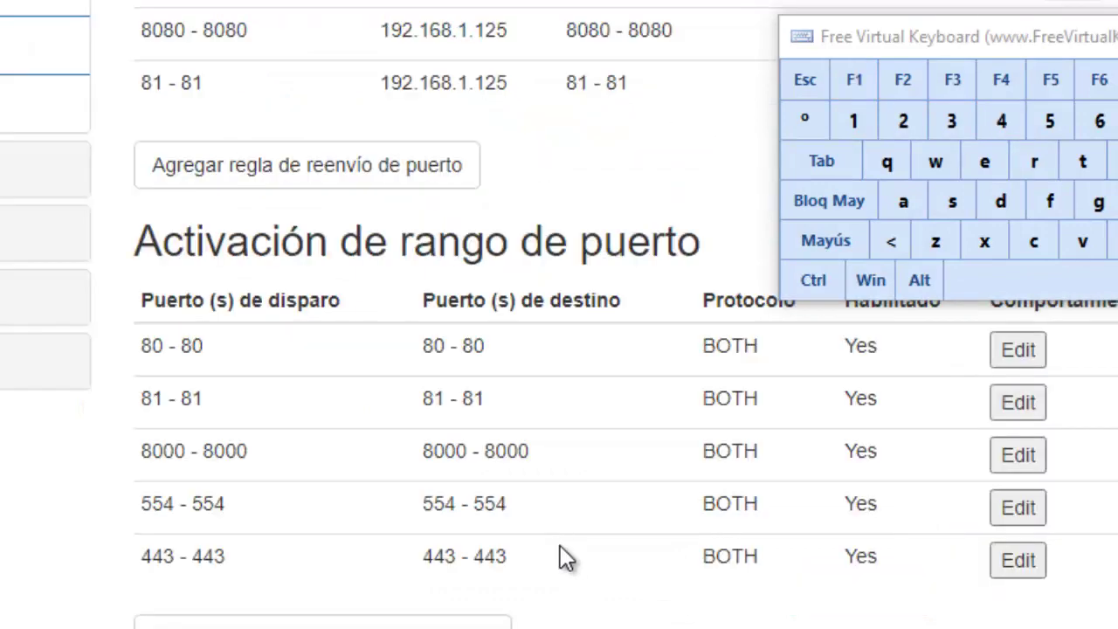
- Check the remaining internal ports in the port forwarding list against the port triggering rules
scroll(424, 454, up, 3)
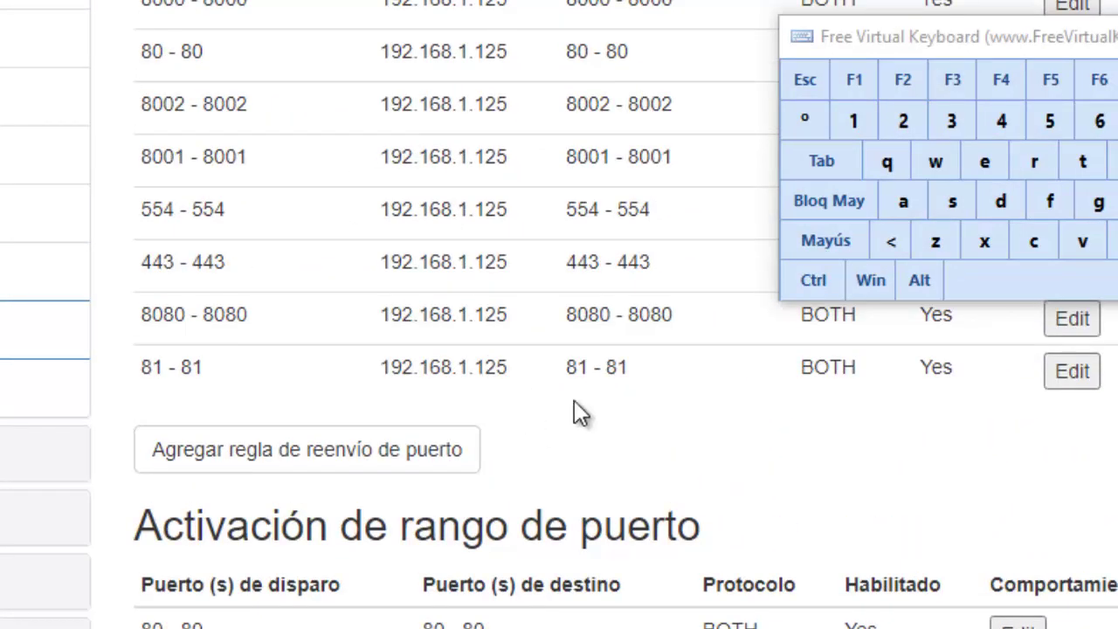
drag(622, 347, 635, 375)
click(638, 439)
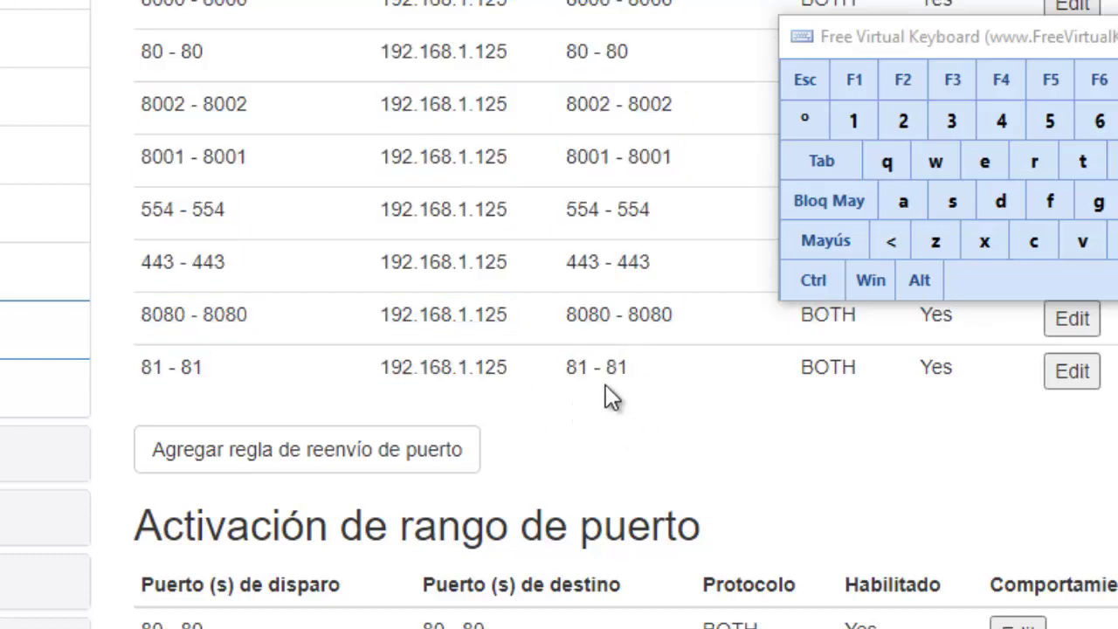
scroll(584, 318, down, 5)
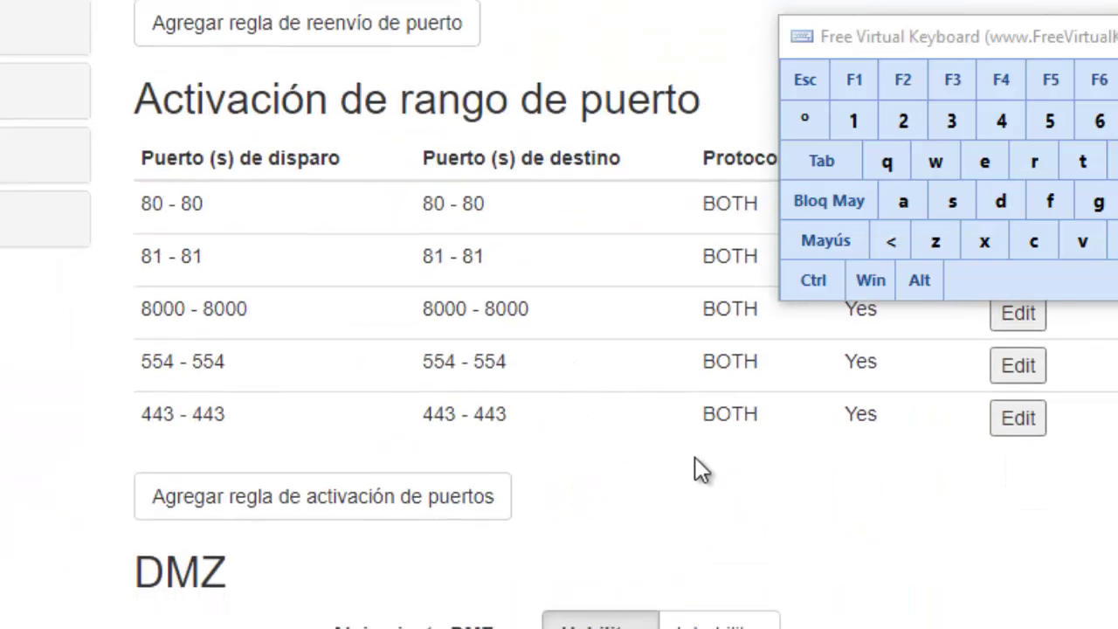
- Check the DMZ hosting setting and highlight its host IP address without changing it
scroll(694, 456, down, 2)
click(725, 562)
scroll(816, 559, down, 2)
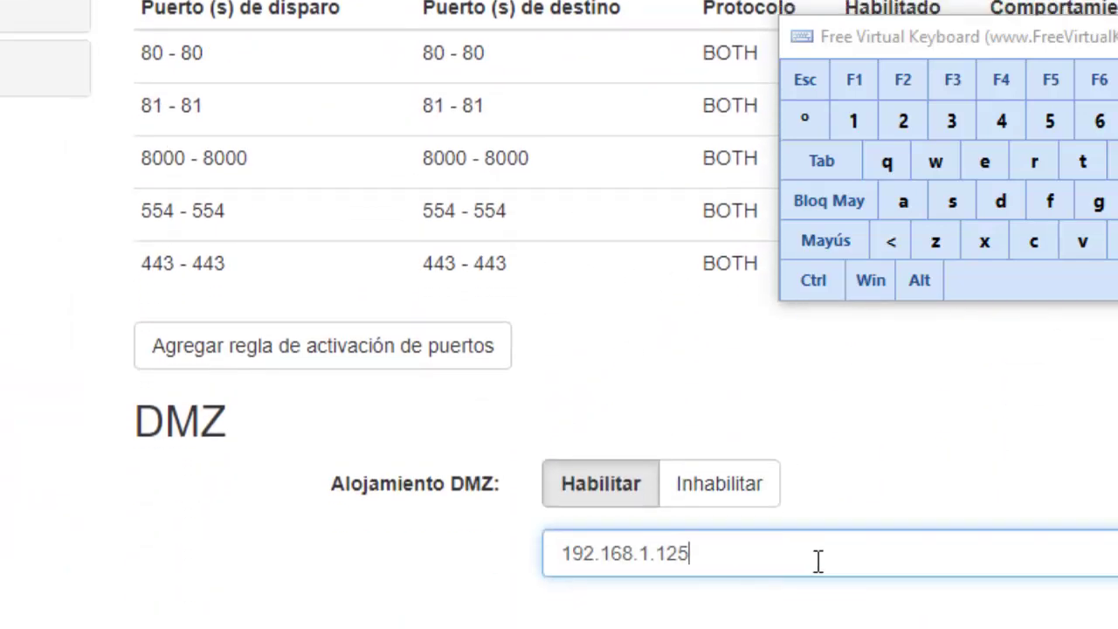
drag(689, 418, 550, 414)
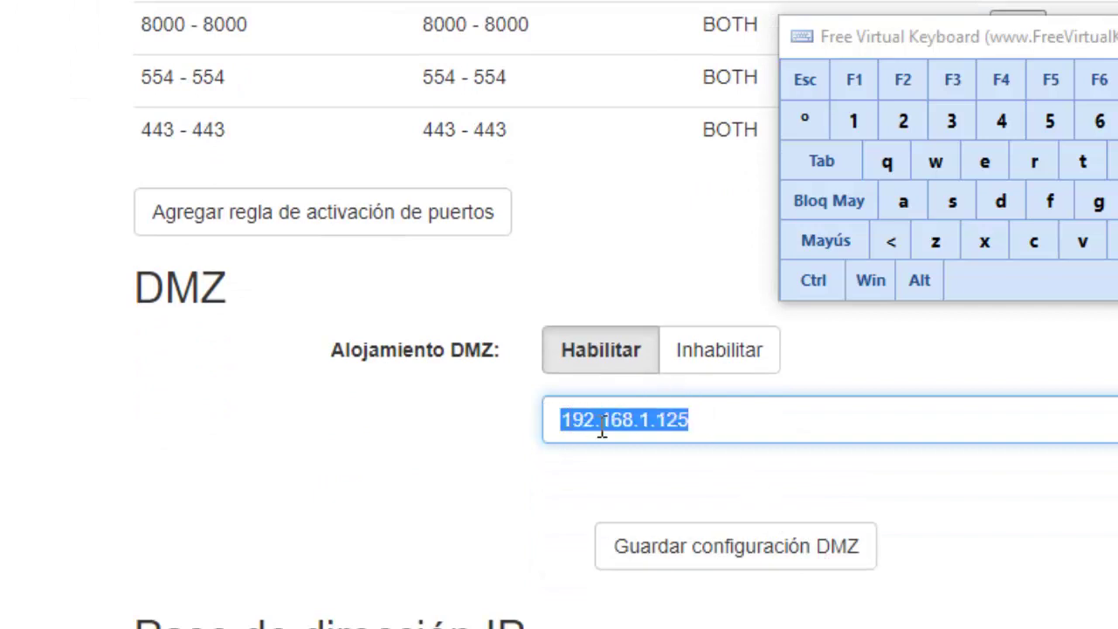
click(741, 418)
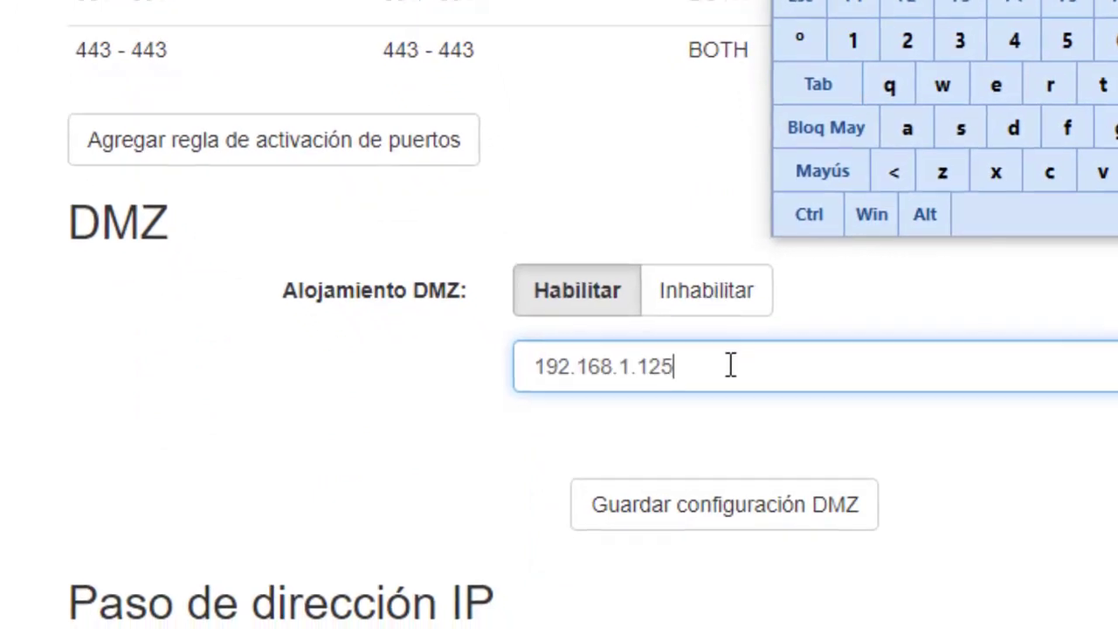
- Review the DMZ and IP address passthrough sections together with the port forwarding and port triggering lists
scroll(266, 362, down, 3)
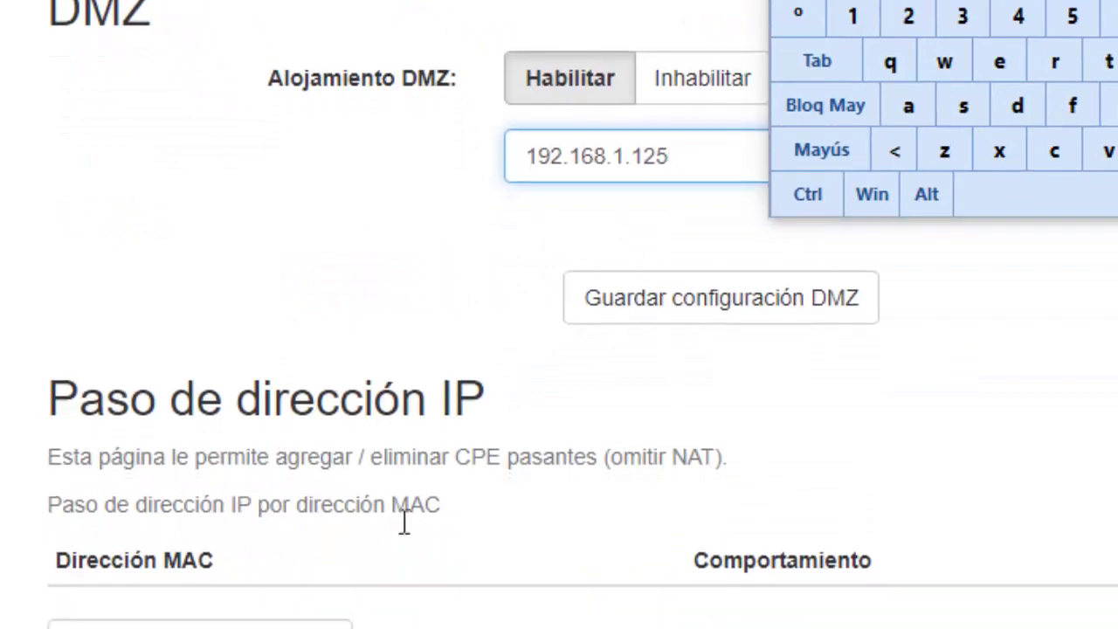
scroll(437, 451, up, 5)
scroll(594, 569, down, 5)
scroll(474, 460, up, 7)
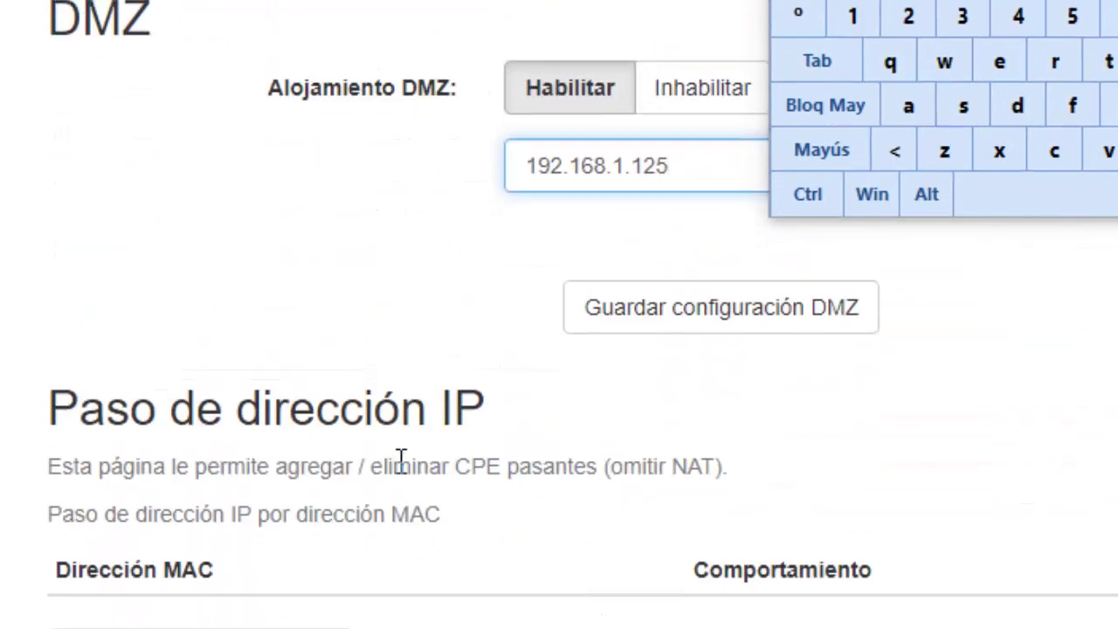
scroll(401, 460, up, 5)
scroll(399, 429, down, 9)
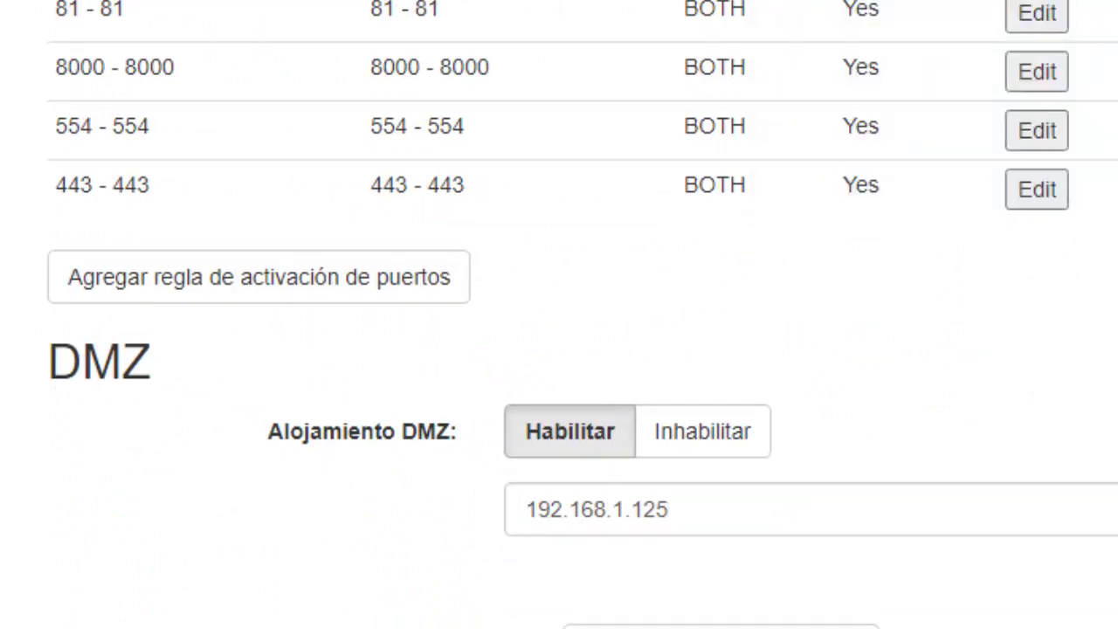
scroll(700, 281, up, 7)
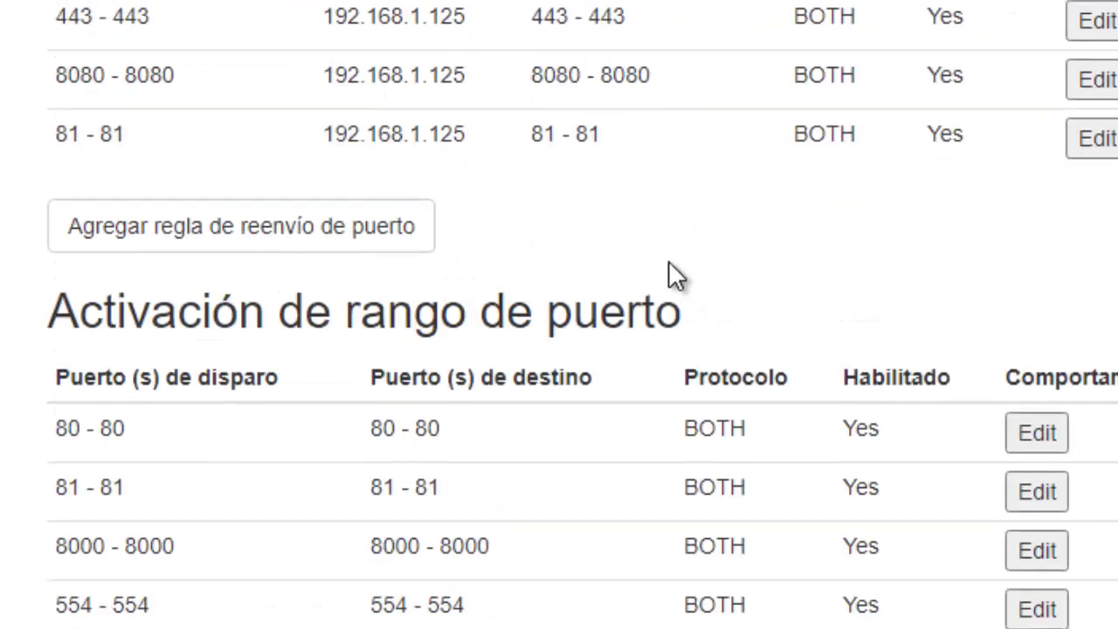
scroll(668, 262, up, 3)
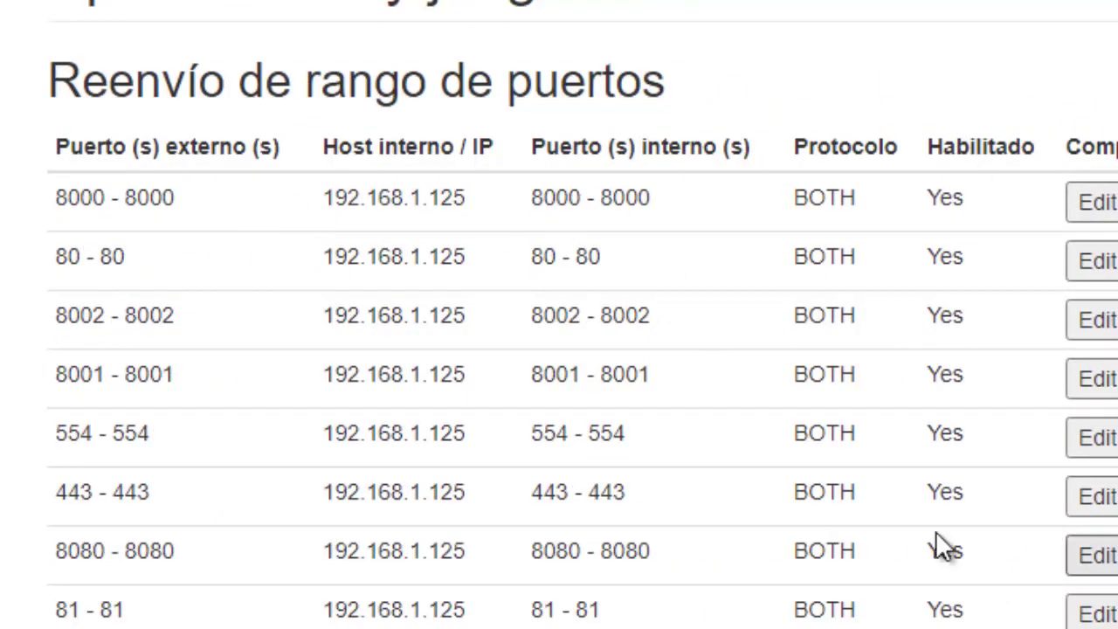
scroll(541, 394, down, 9)
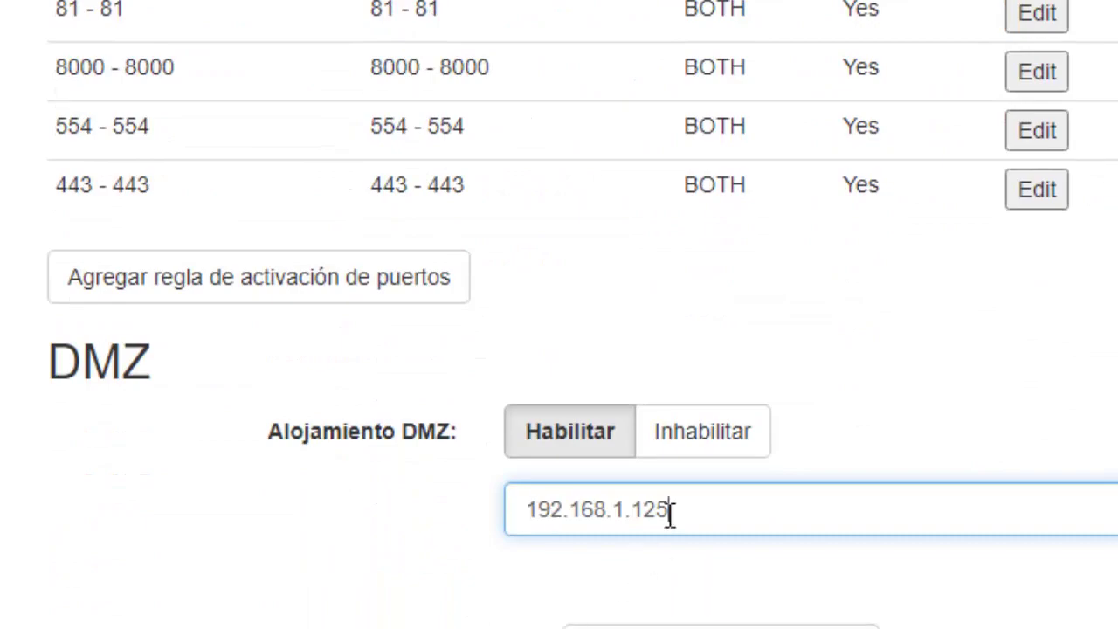
scroll(568, 497, down, 4)
scroll(568, 497, up, 12)
- Open the advanced settings page and examine the VPN passthrough, RIP, VPN termination and SIP ALG sections, including the tunnel entry options
scroll(196, 525, down, 5)
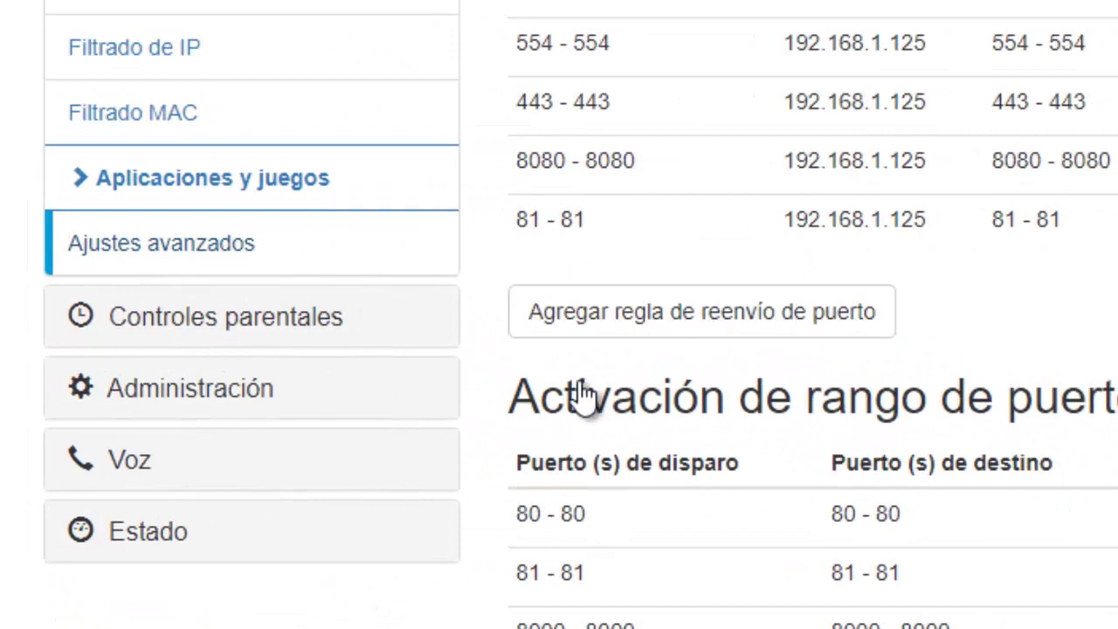
scroll(833, 394, up, 15)
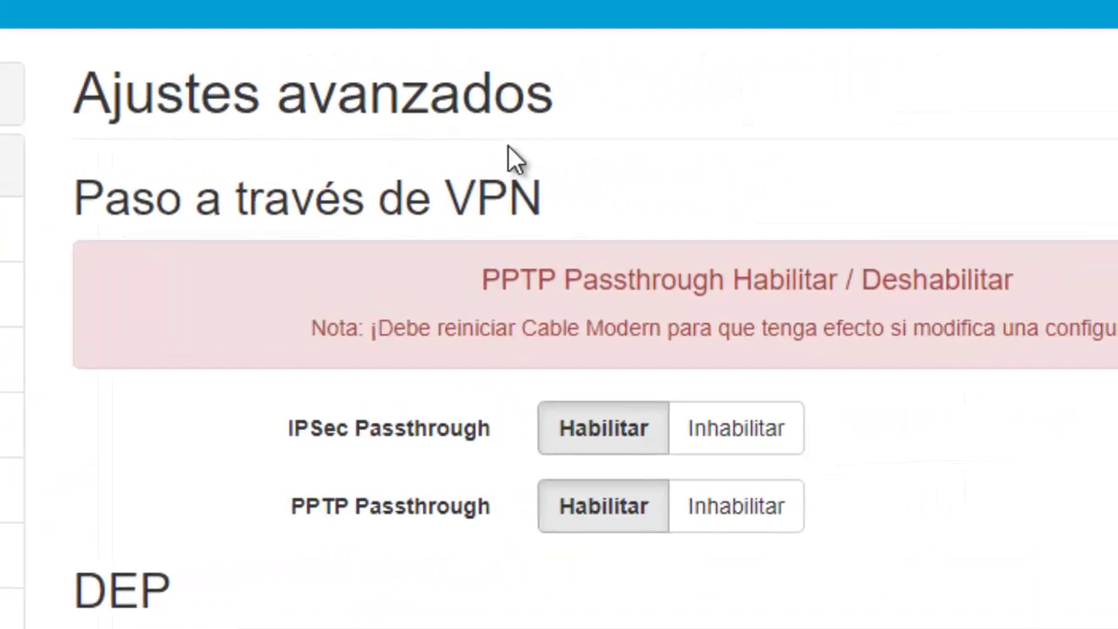
scroll(1064, 443, down, 2)
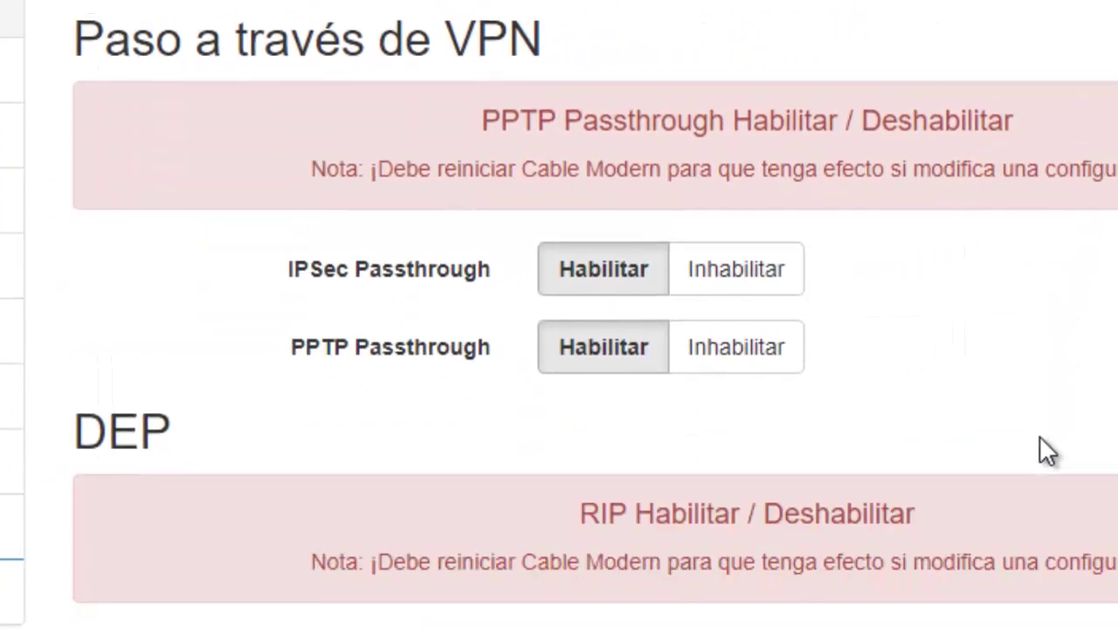
scroll(1036, 441, down, 6)
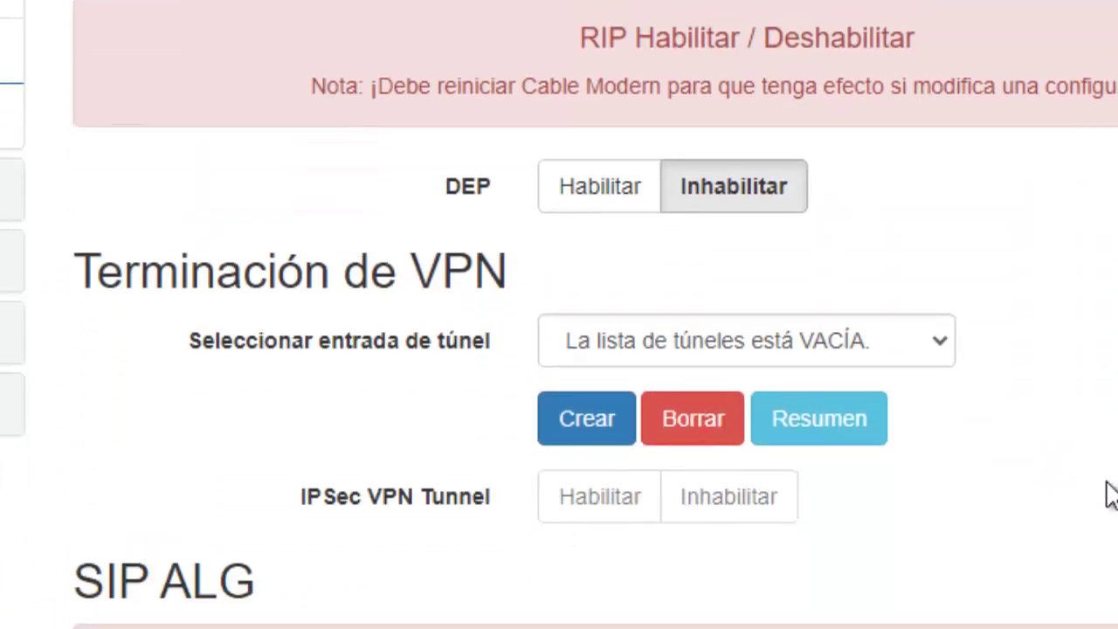
scroll(1105, 489, up, 4)
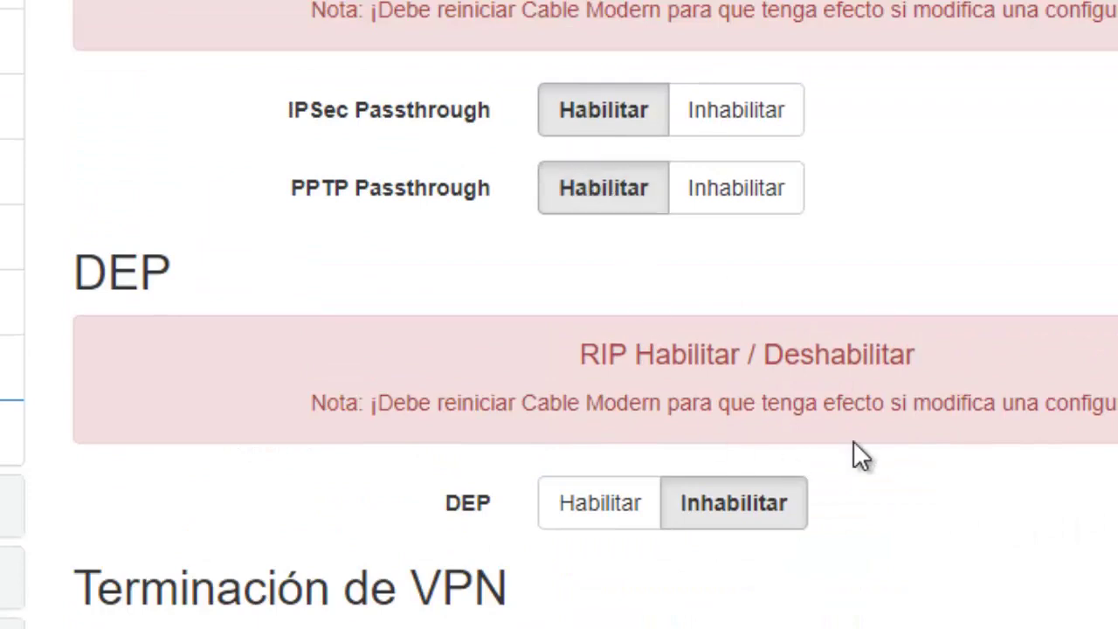
scroll(856, 454, down, 2)
click(895, 511)
click(891, 500)
scroll(892, 499, down, 4)
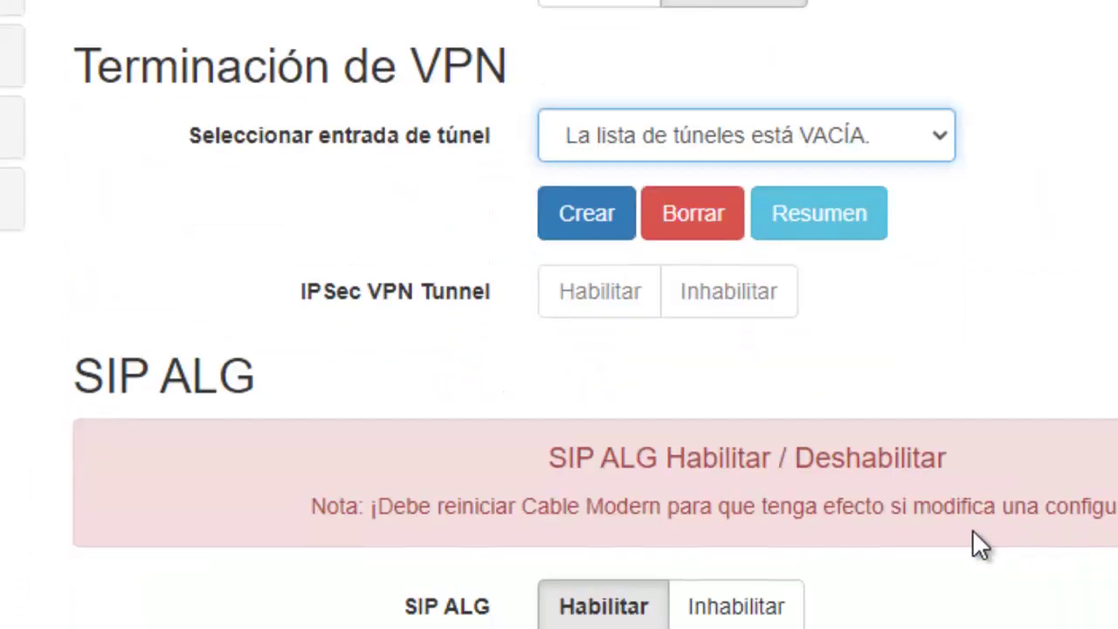
scroll(731, 487, up, 4)
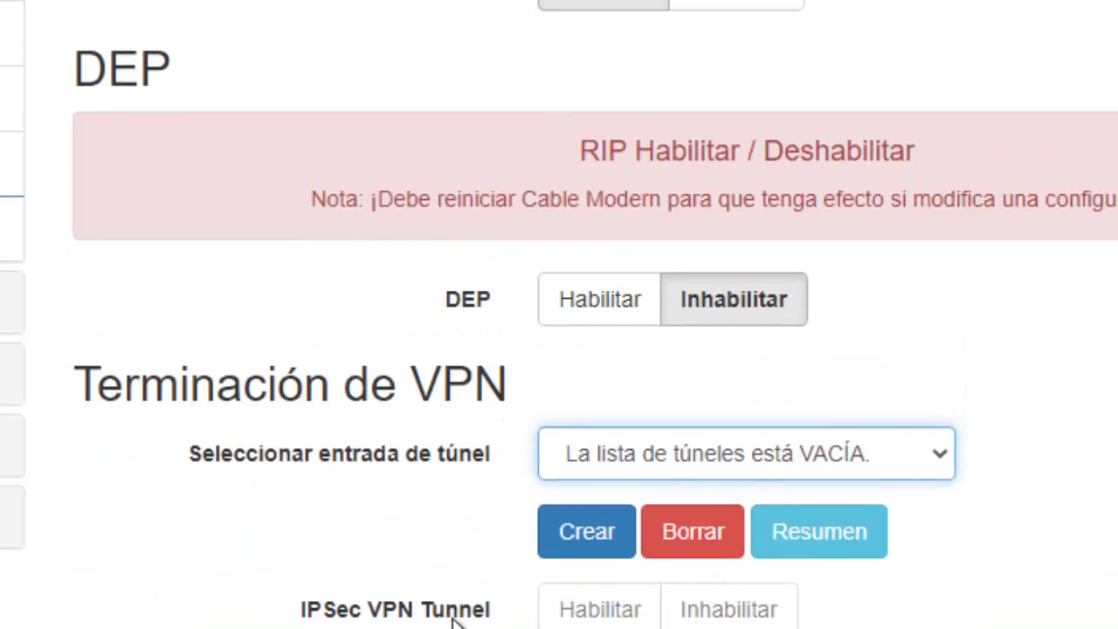
- Open the VPN tunnel creation page and examine its tunnel entry list and settings
click(570, 540)
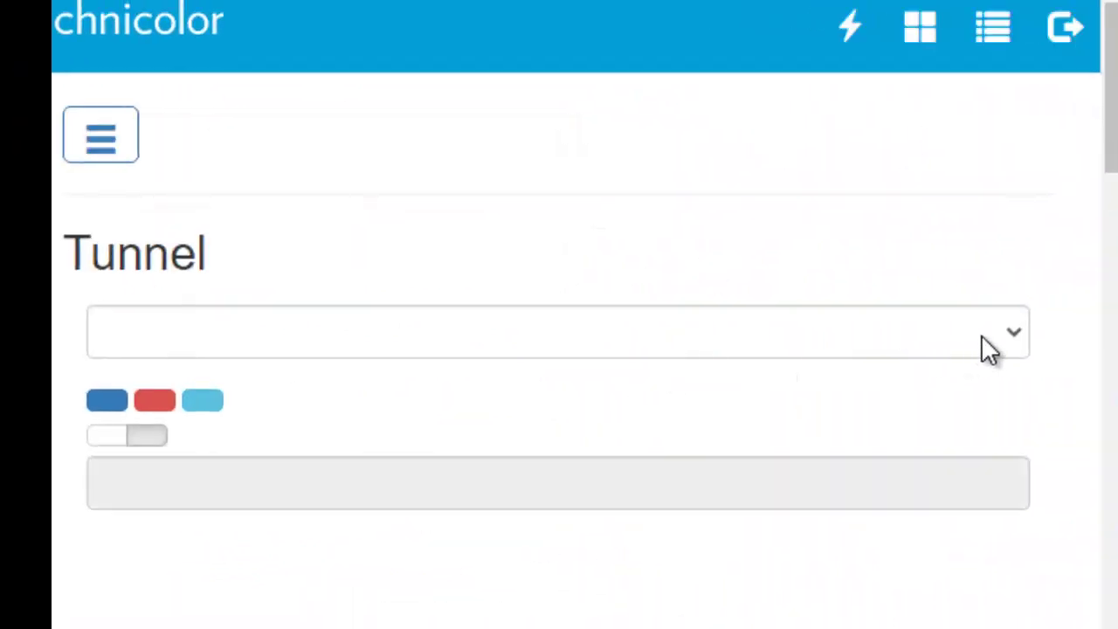
click(1006, 433)
scroll(971, 429, down, 15)
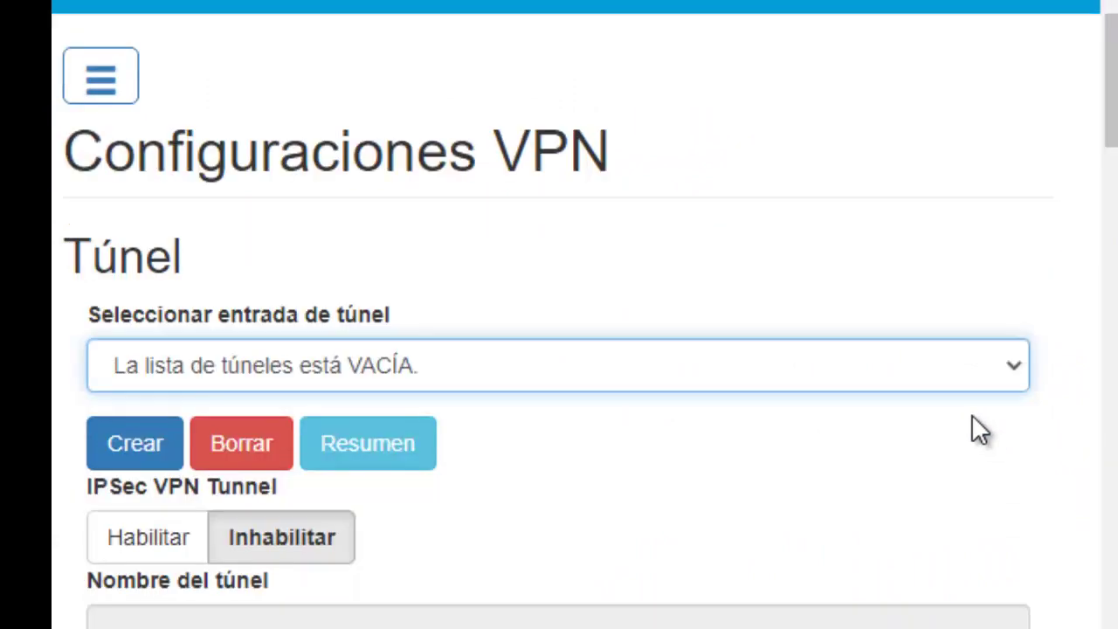
- Examine the VPN tunnel settings, from the tunnel entry through the local and remote secure groups and remote gateway to key management
scroll(905, 339, up, 5)
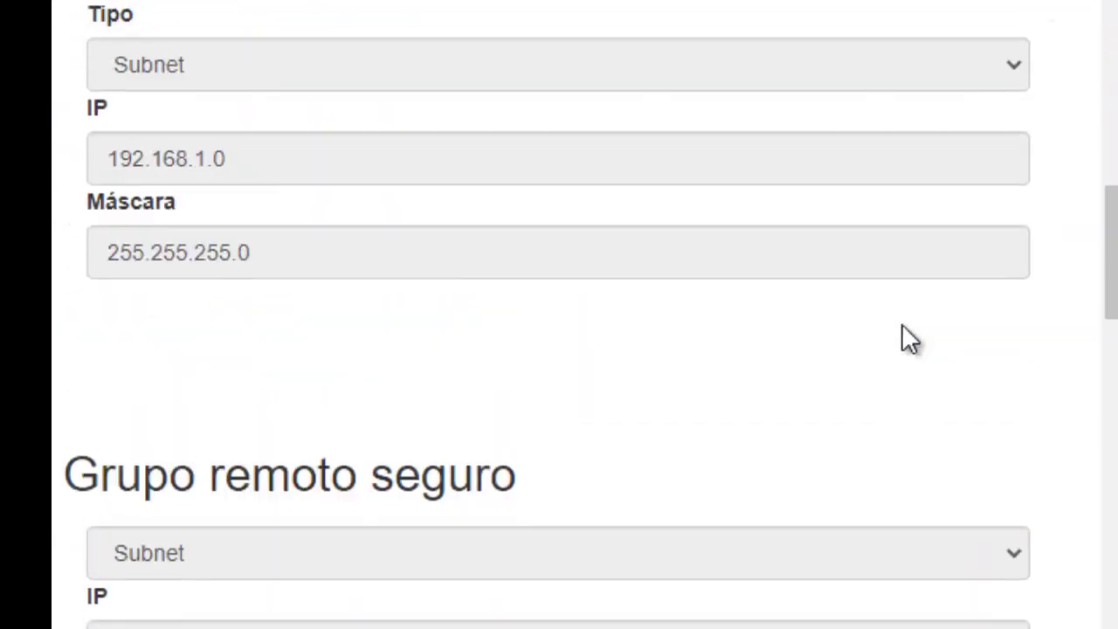
scroll(903, 337, down, 7)
scroll(900, 341, up, 7)
scroll(892, 329, up, 8)
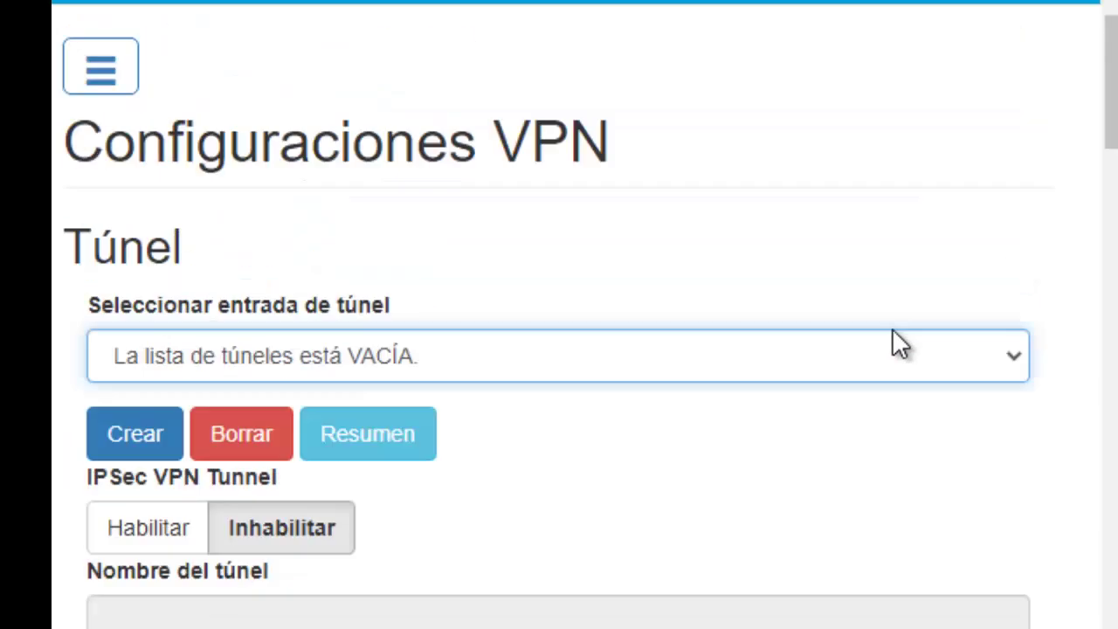
scroll(893, 342, down, 6)
scroll(852, 368, down, 7)
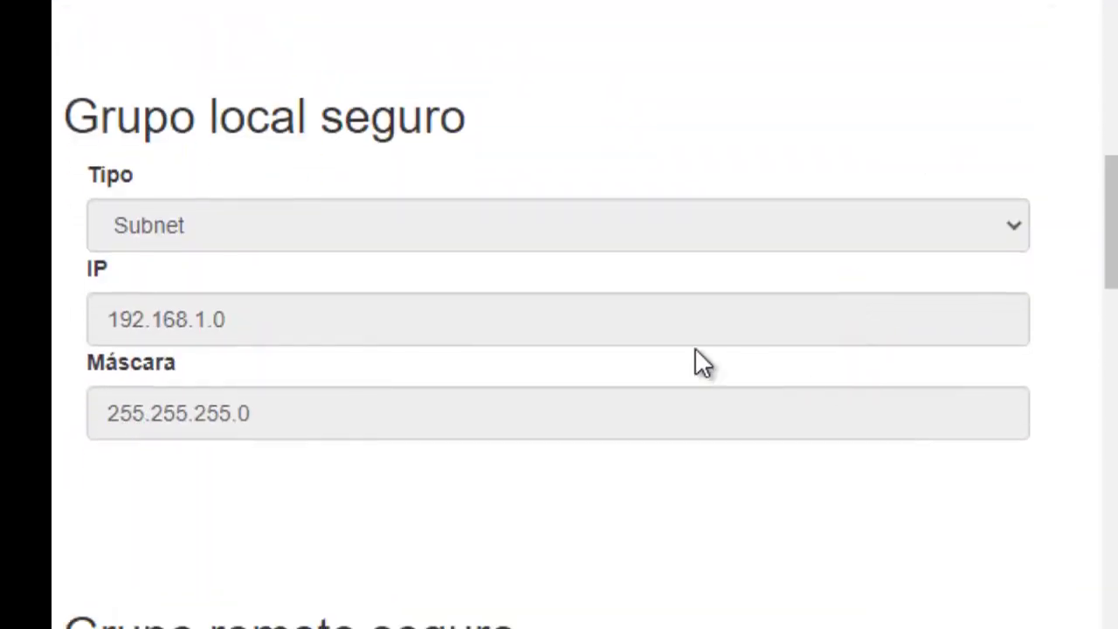
scroll(490, 358, down, 3)
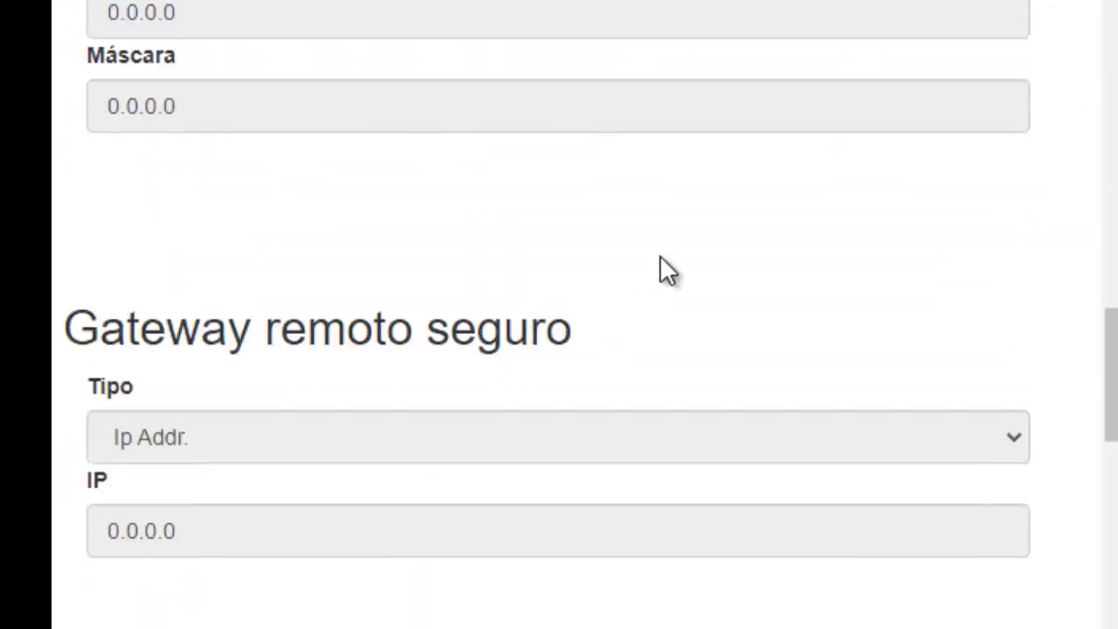
scroll(814, 350, down, 6)
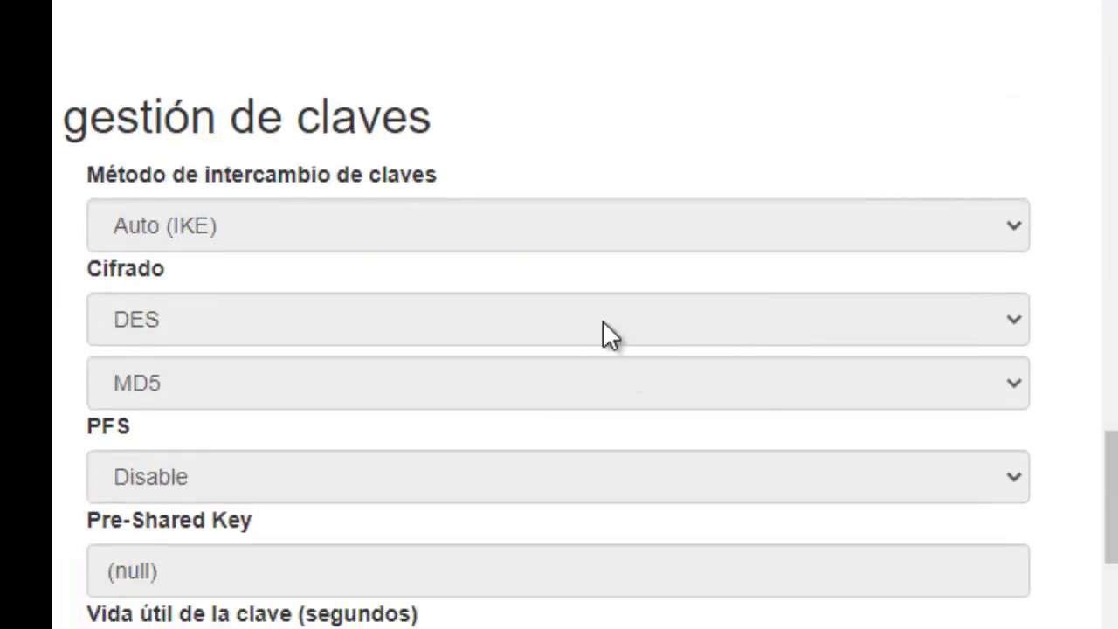
scroll(489, 258, down, 4)
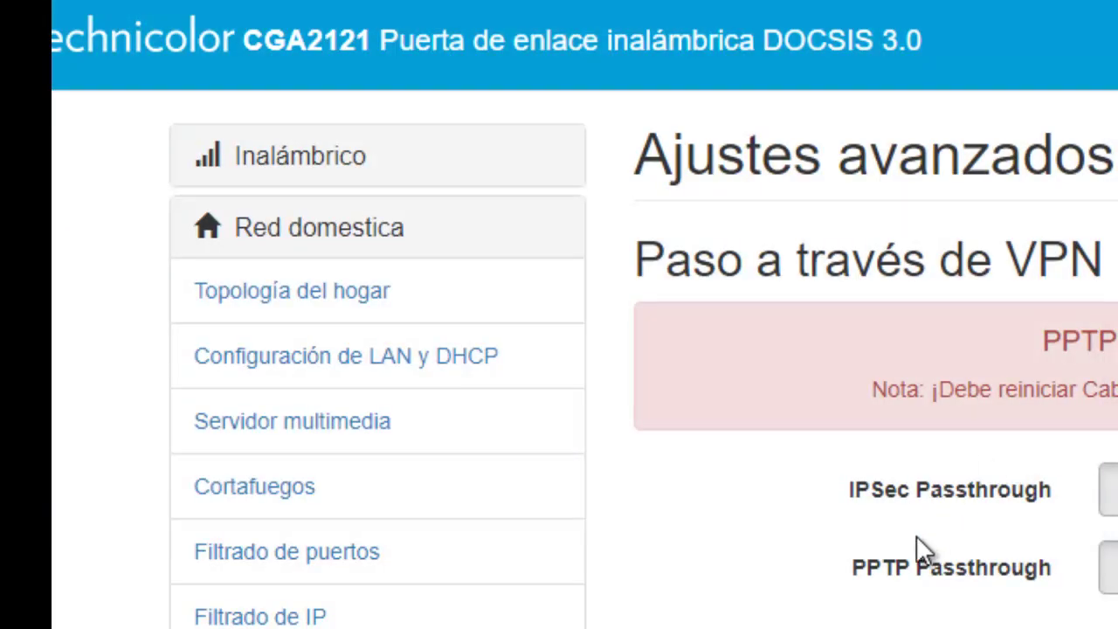
- Open the parental controls page and examine its enable setting, time-of-day rules, and content rules with blocked keywords and domains
scroll(916, 536, down, 5)
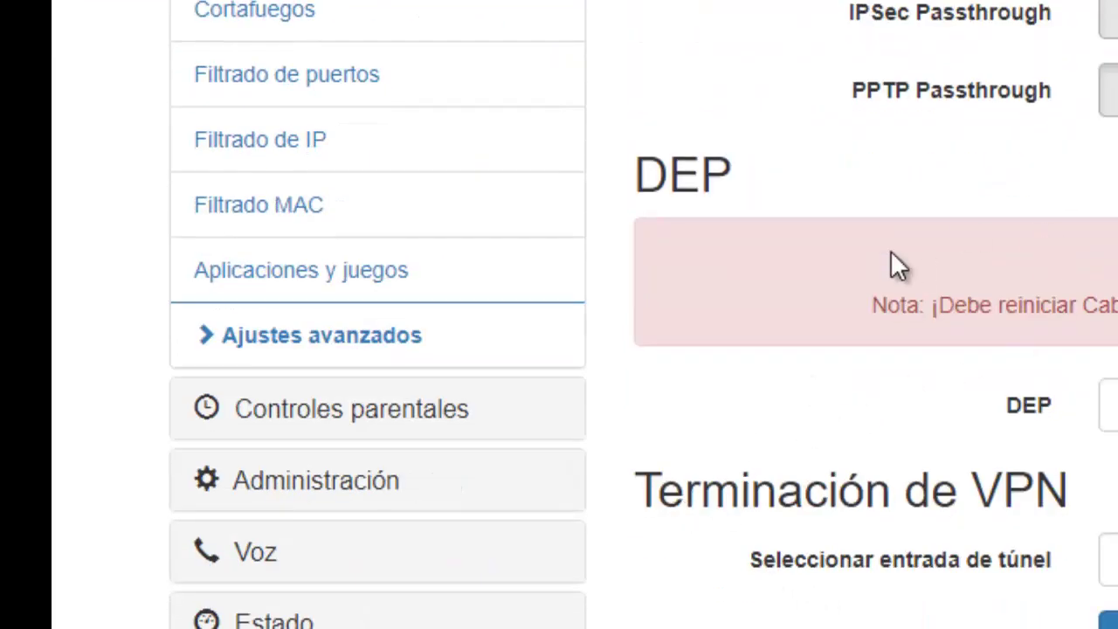
click(423, 409)
click(339, 367)
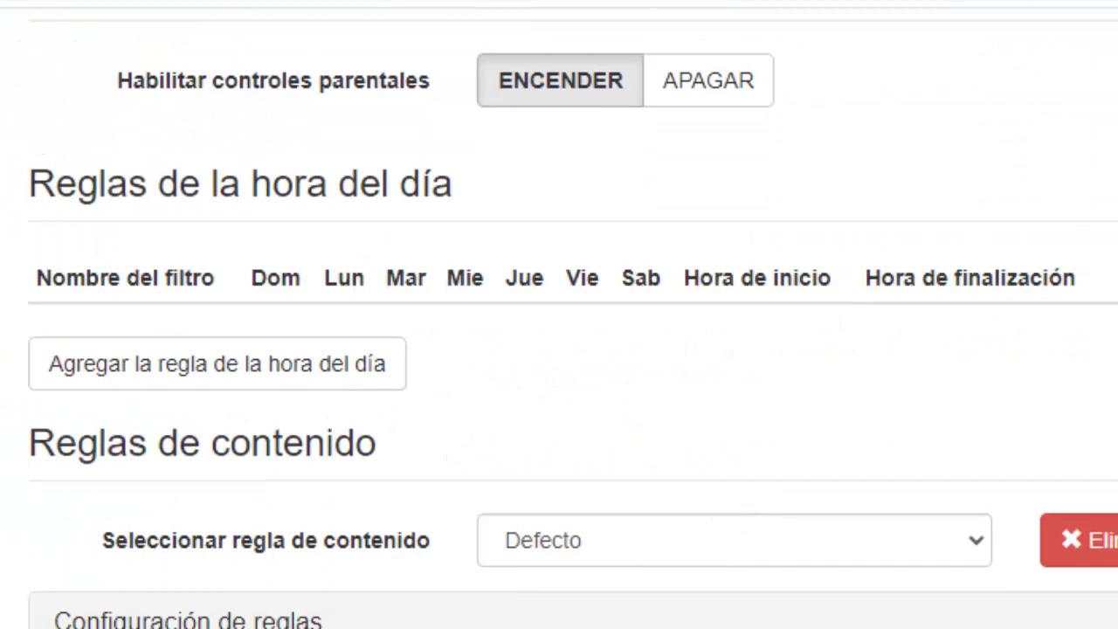
scroll(704, 606, up, 3)
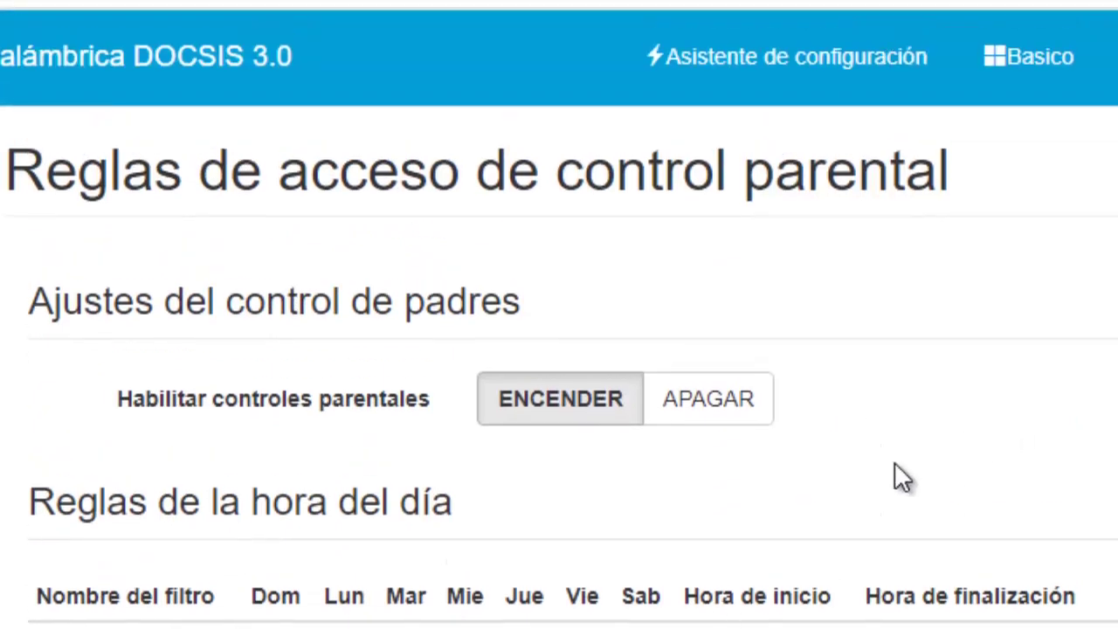
scroll(893, 463, down, 2)
scroll(886, 455, down, 5)
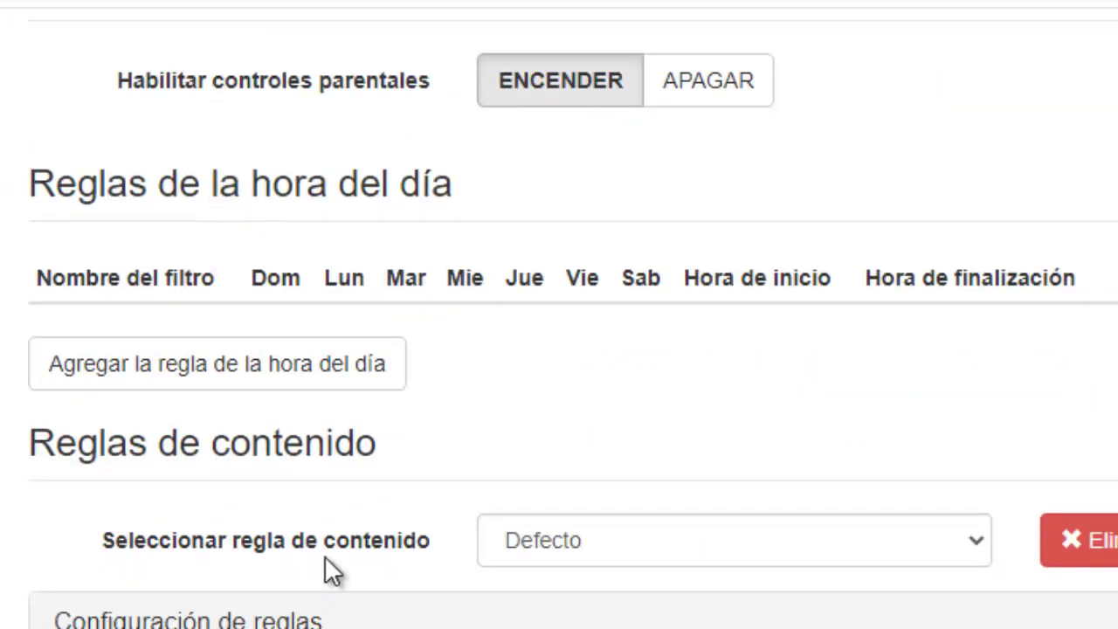
scroll(566, 472, down, 2)
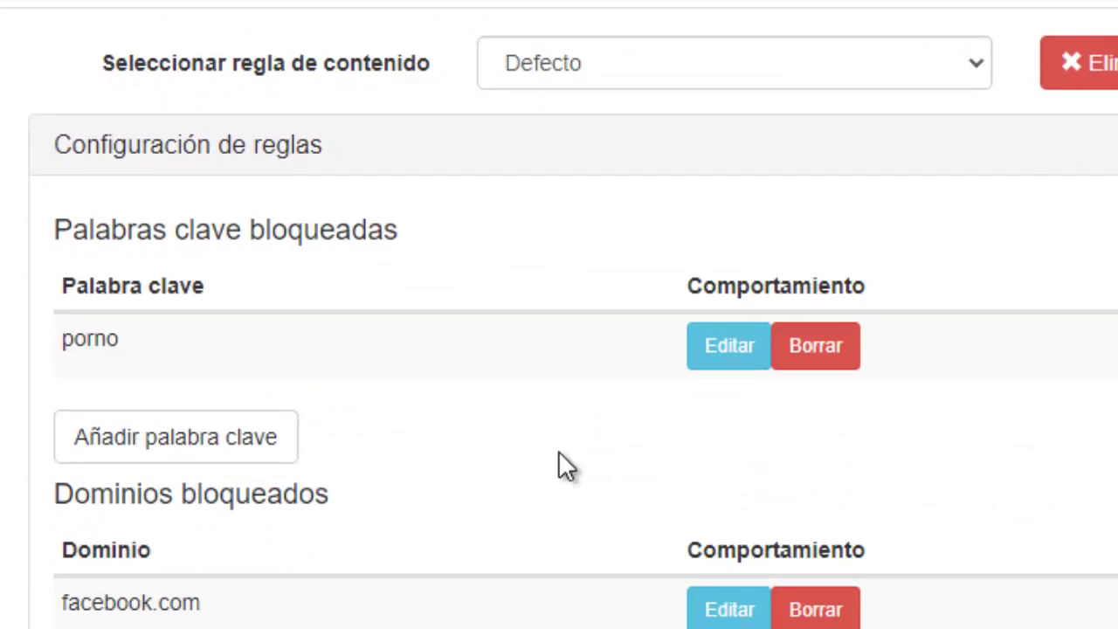
scroll(563, 464, up, 7)
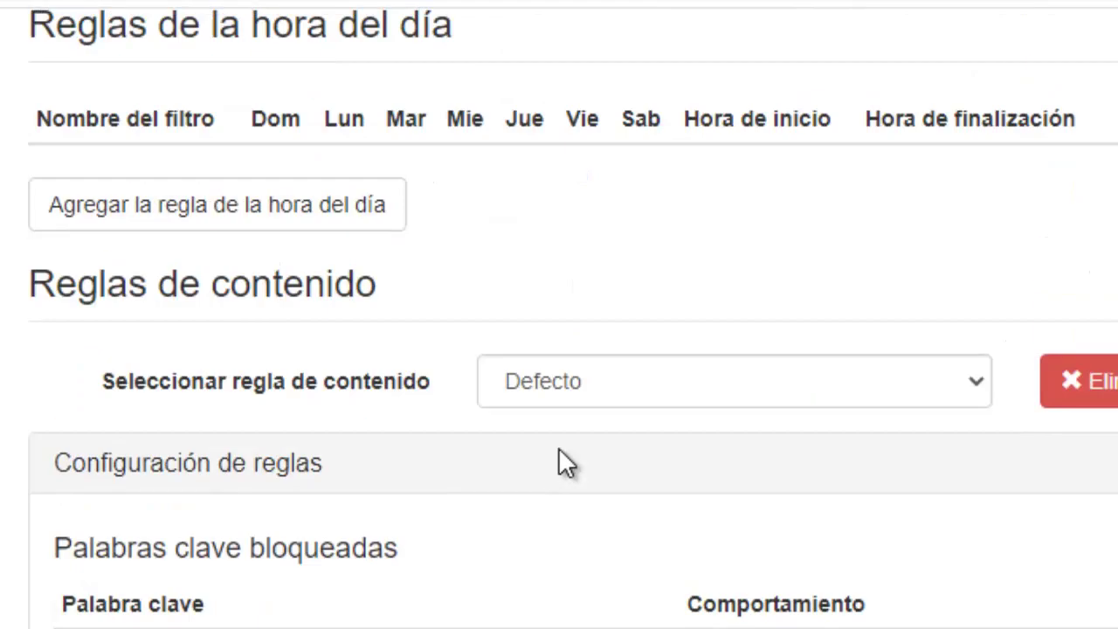
scroll(566, 463, up, 2)
scroll(644, 462, down, 2)
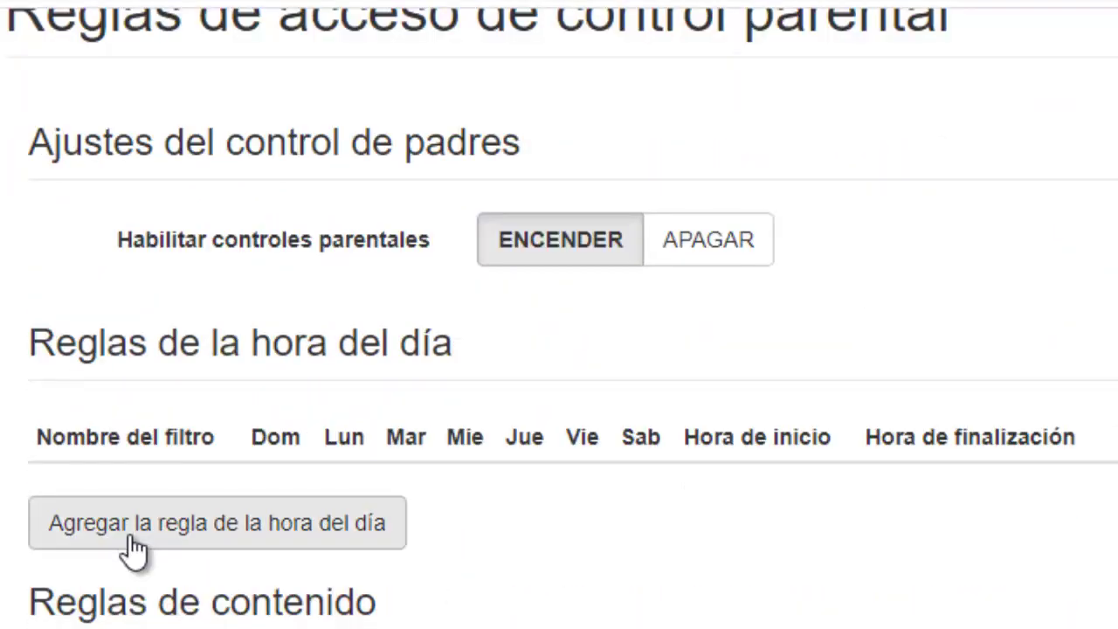
- Examine the new time-of-day rule form using the filter name wifi, including its blocking days and start time, and close it without adding a rule
click(166, 529)
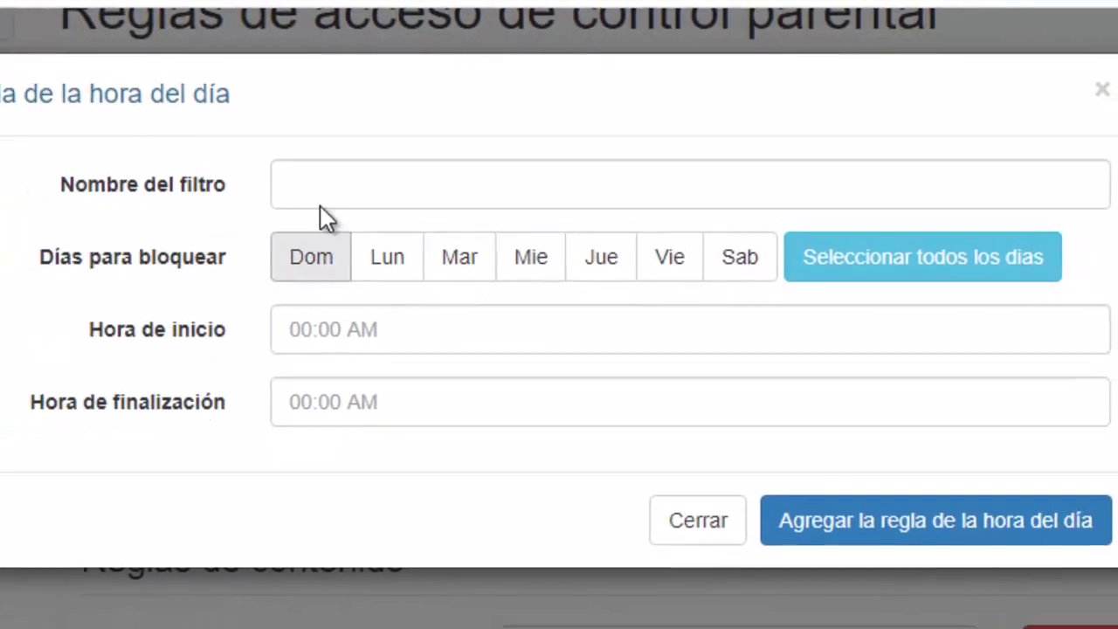
click(293, 175)
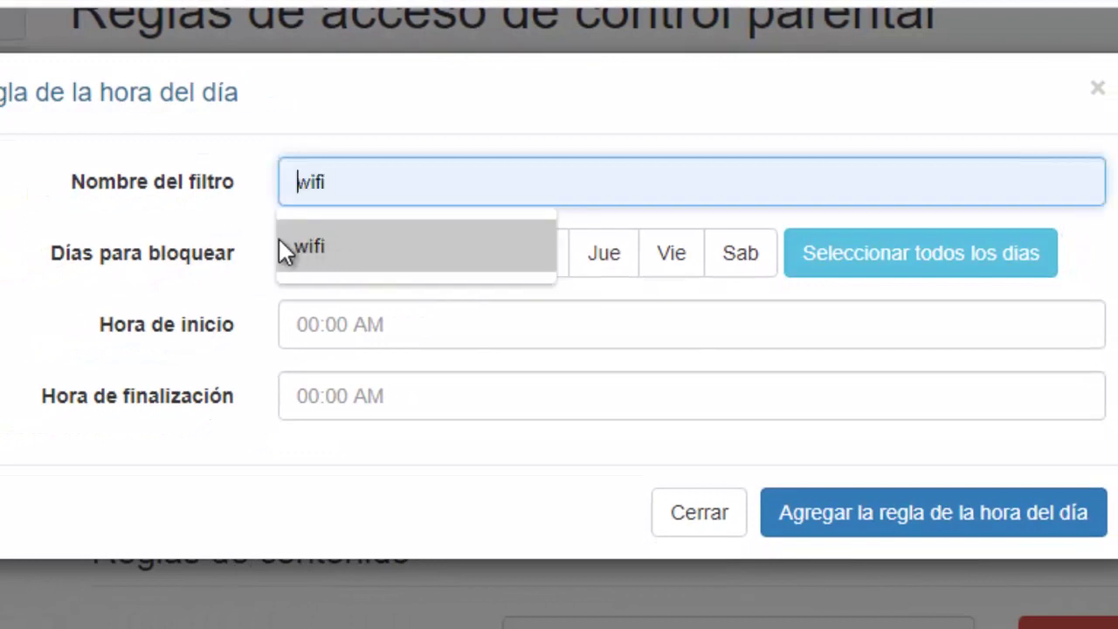
click(312, 258)
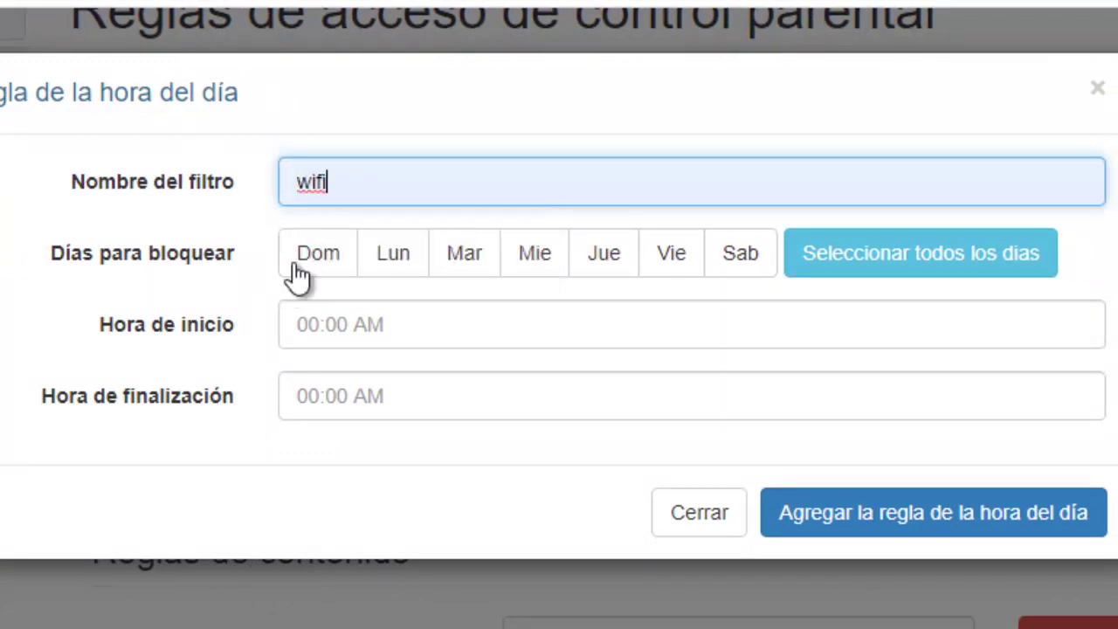
click(384, 255)
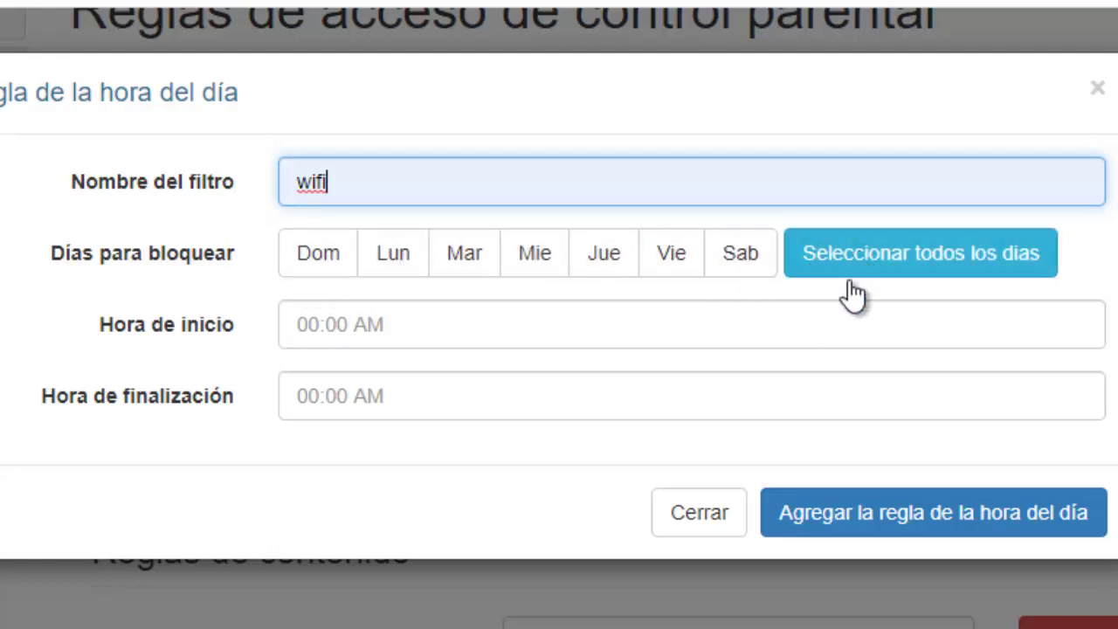
click(338, 325)
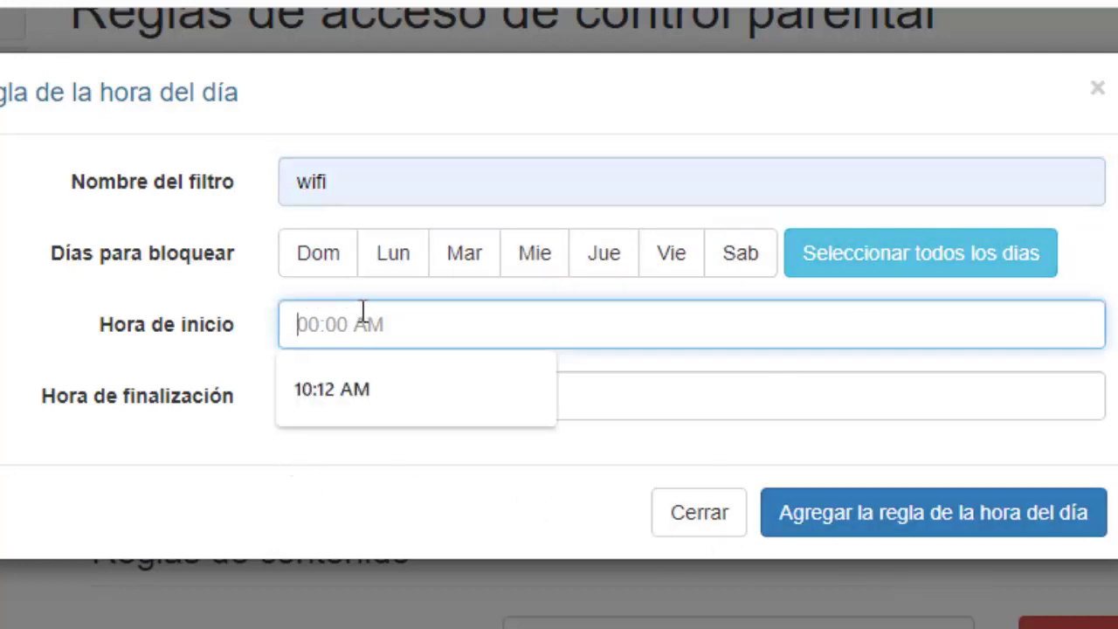
click(564, 479)
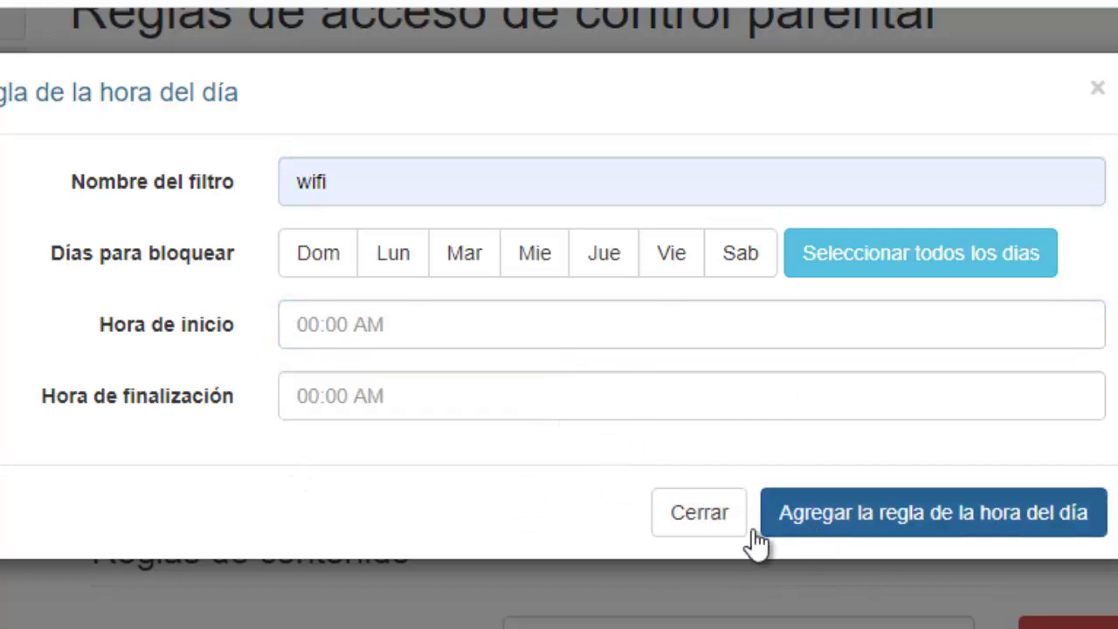
click(722, 522)
- Examine the form for adding a blocked keyword to the Defecto content rule and close it without adding one
scroll(393, 507, down, 5)
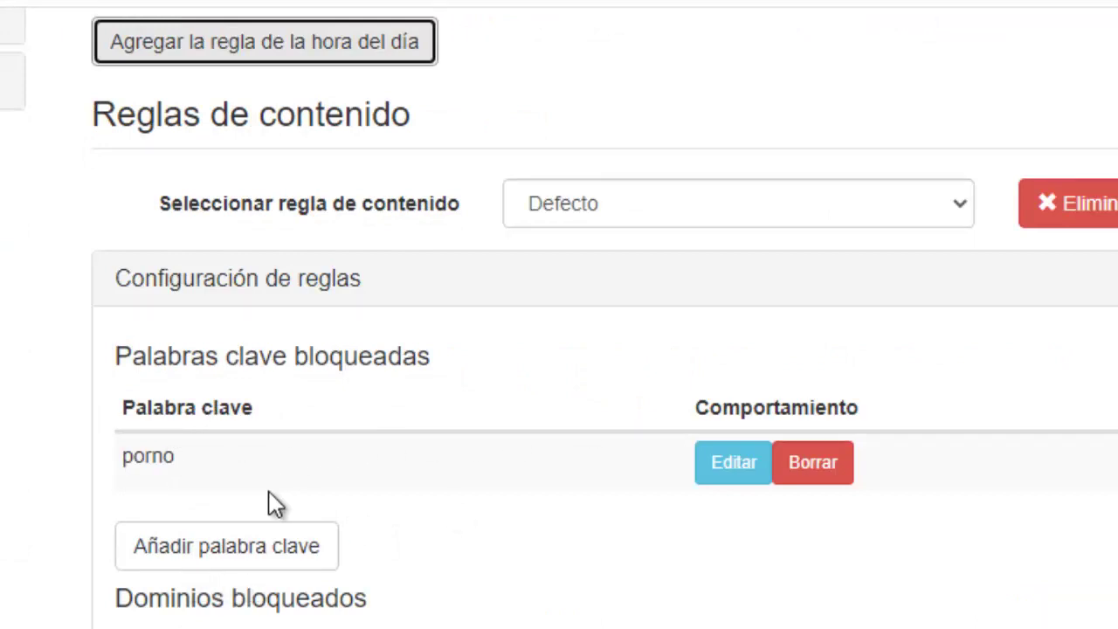
scroll(404, 414, down, 2)
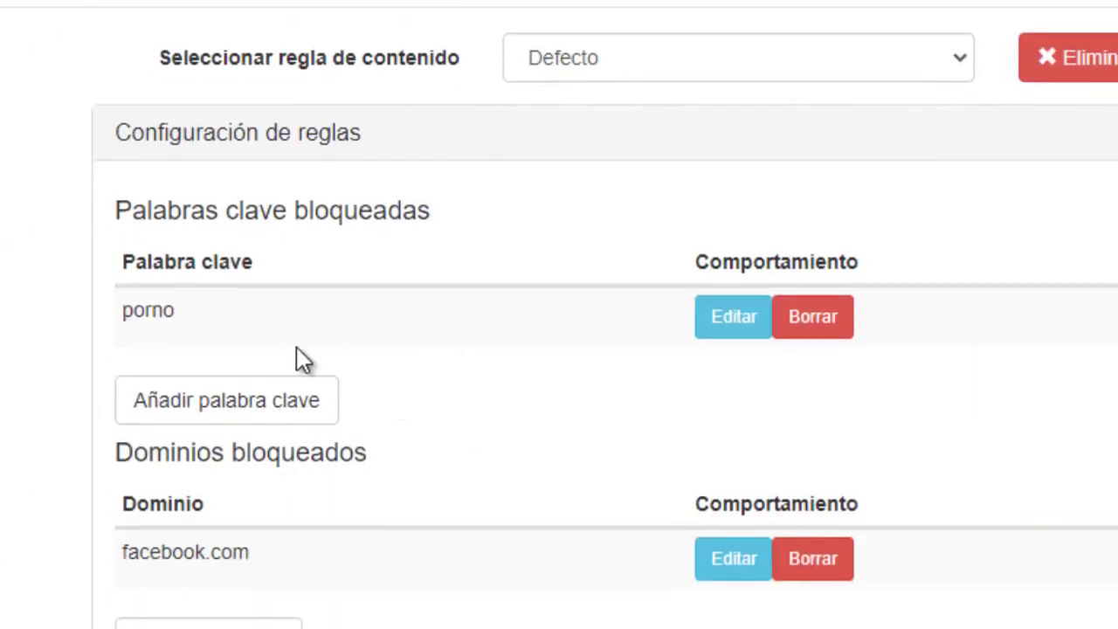
click(222, 407)
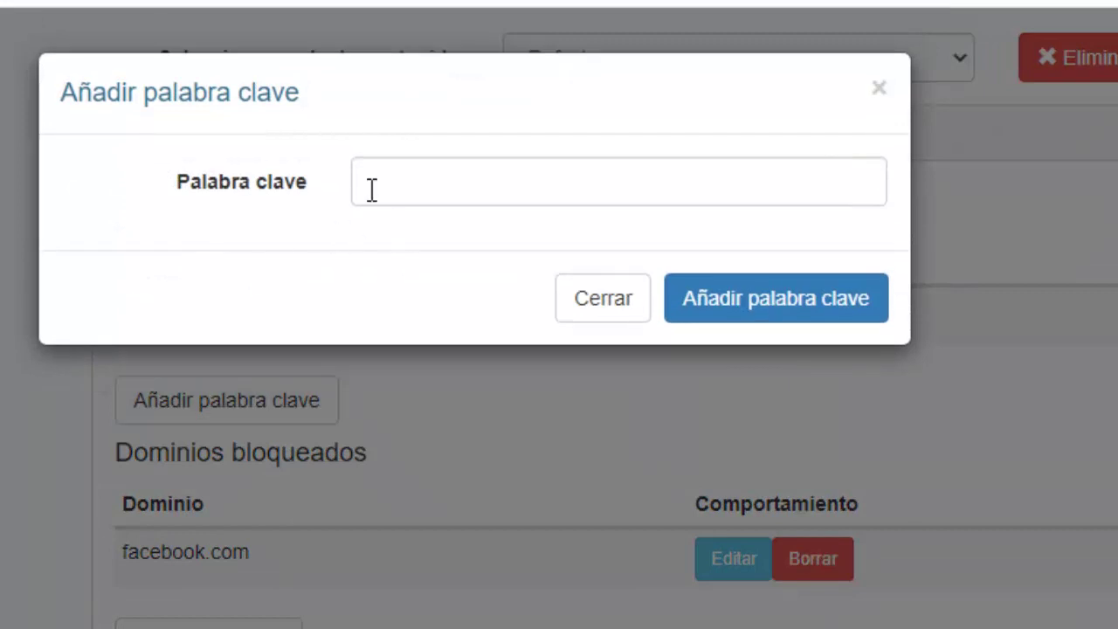
click(371, 189)
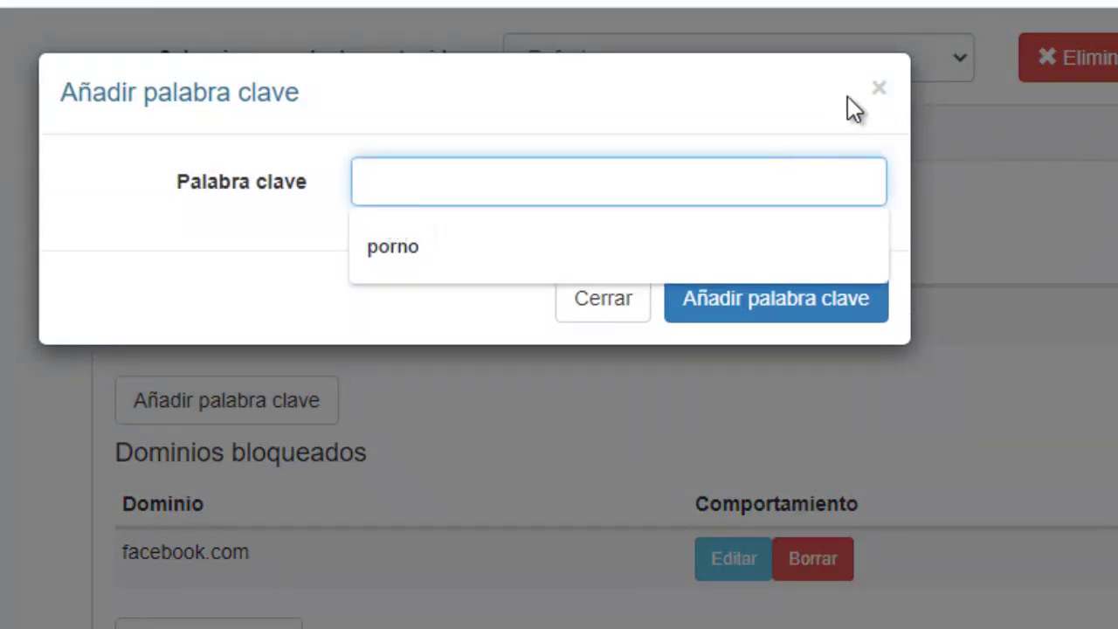
click(879, 87)
scroll(514, 516, down, 2)
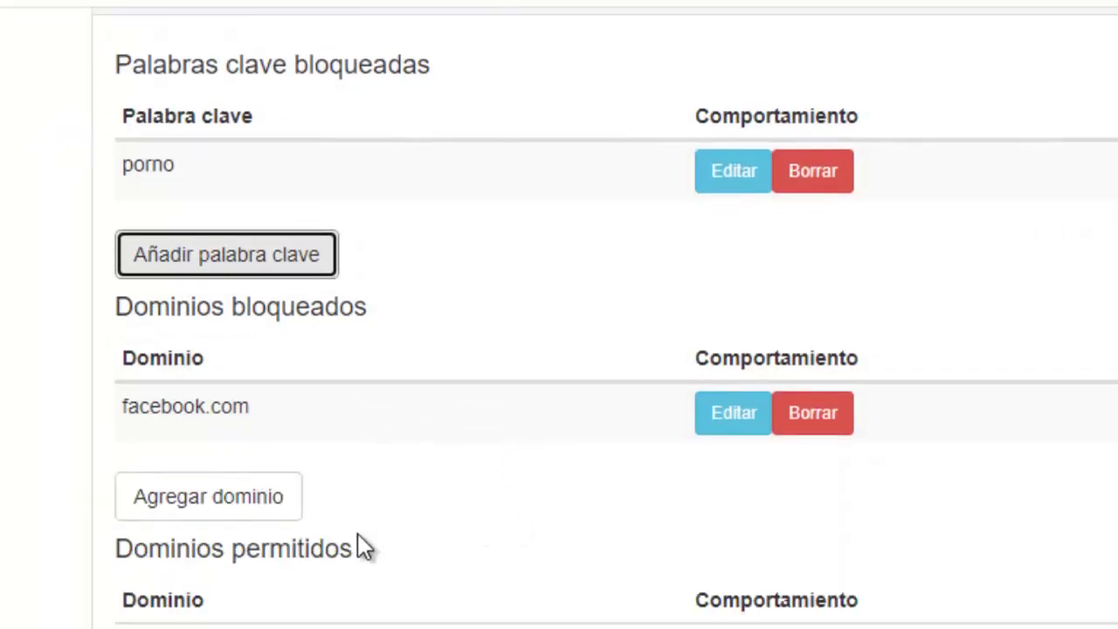
click(234, 502)
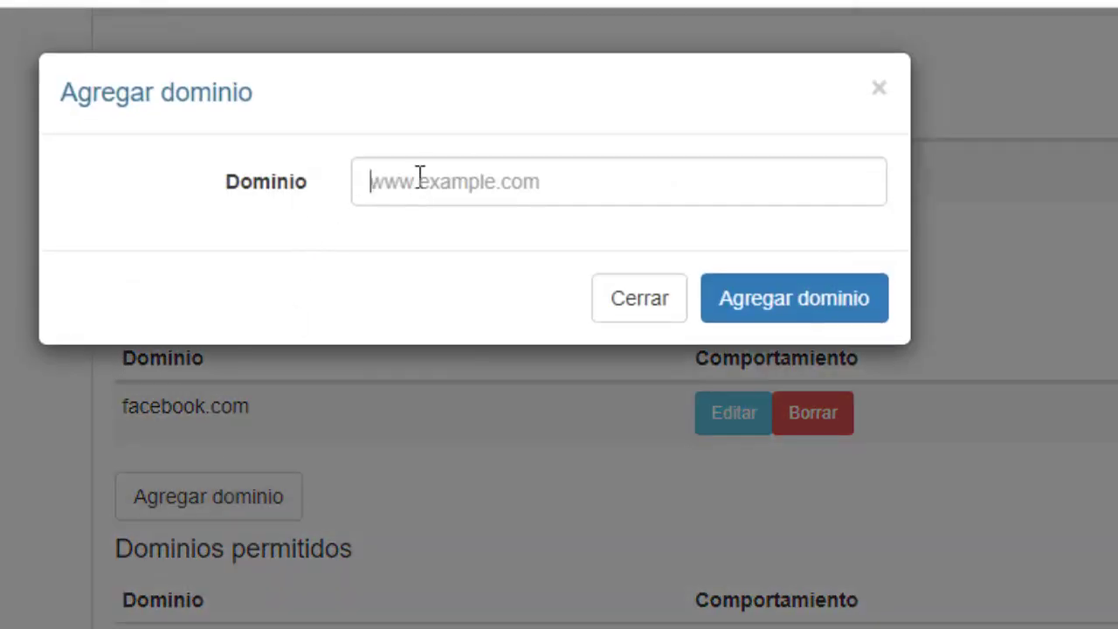
click(419, 177)
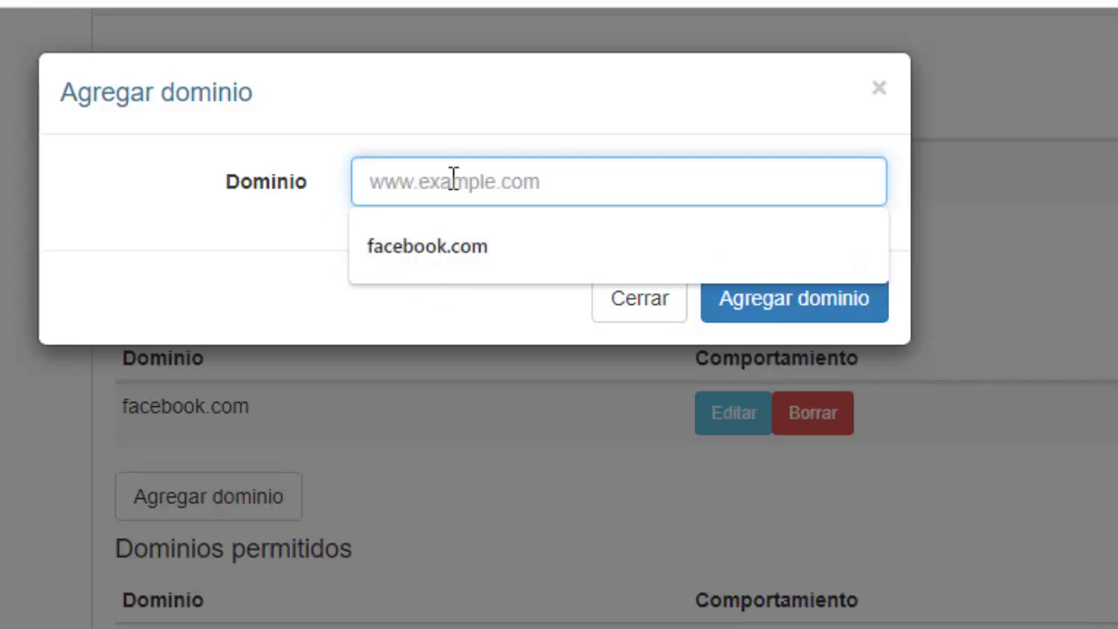
click(416, 254)
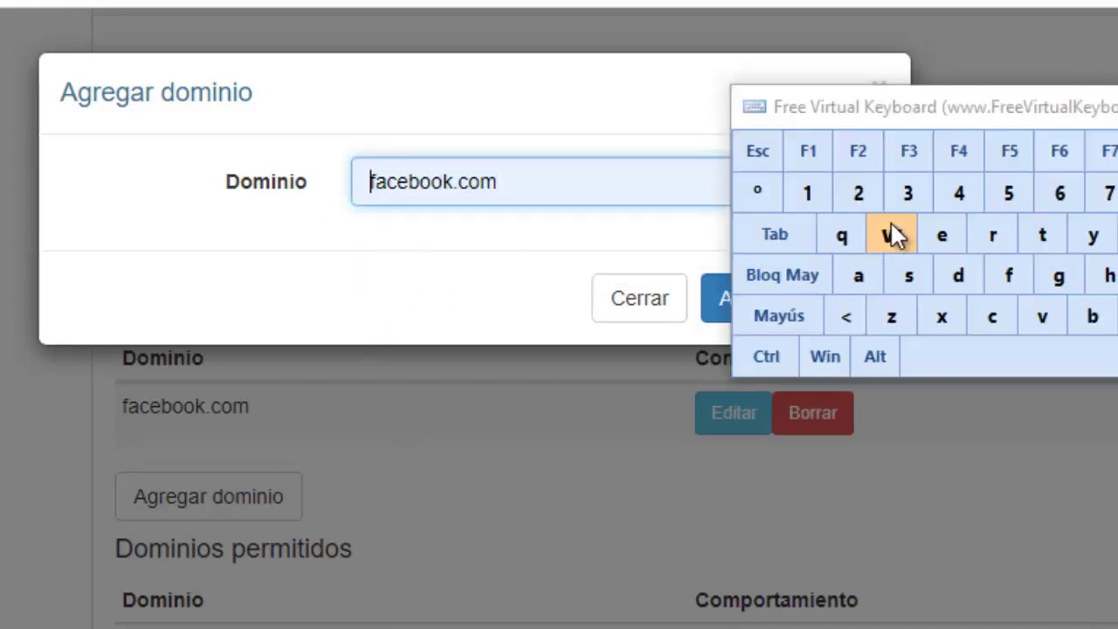
click(899, 234)
click(904, 233)
click(904, 233)
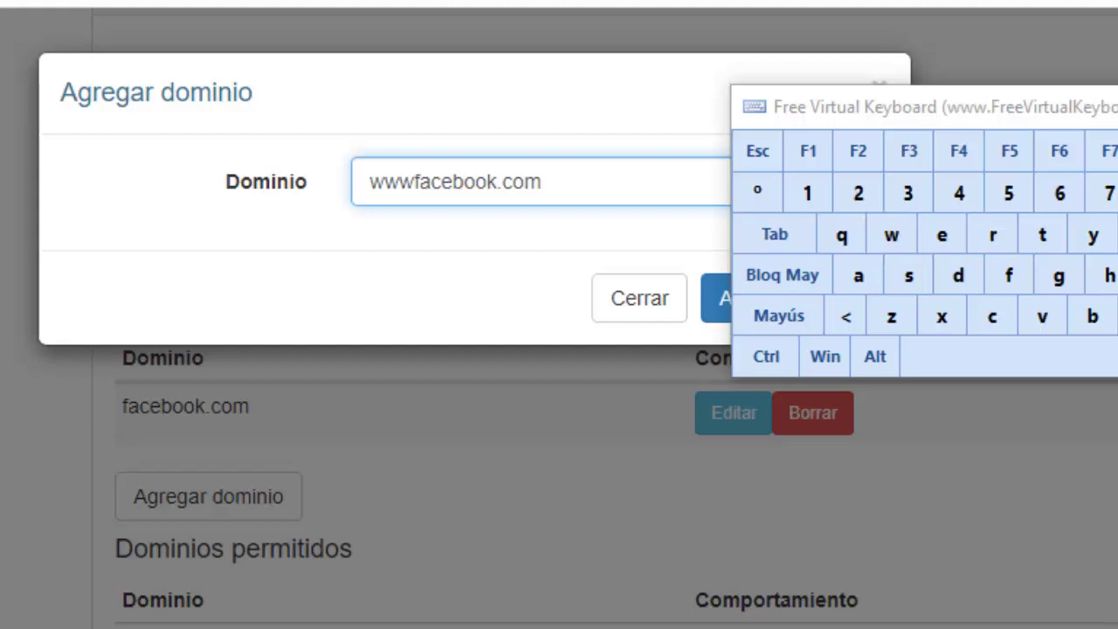
text(.)
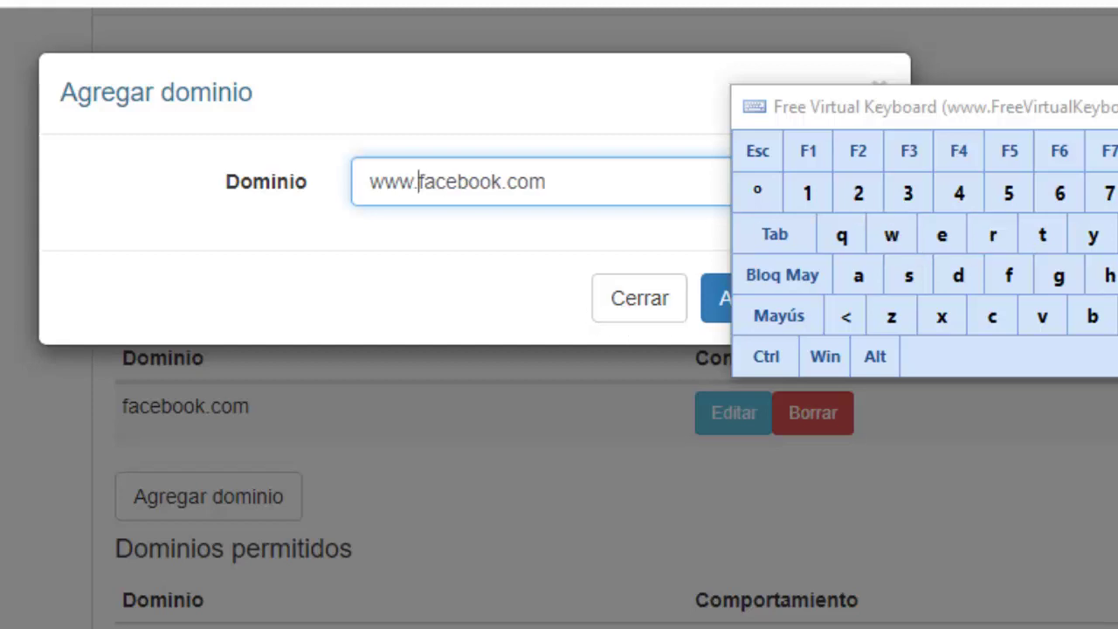
click(792, 301)
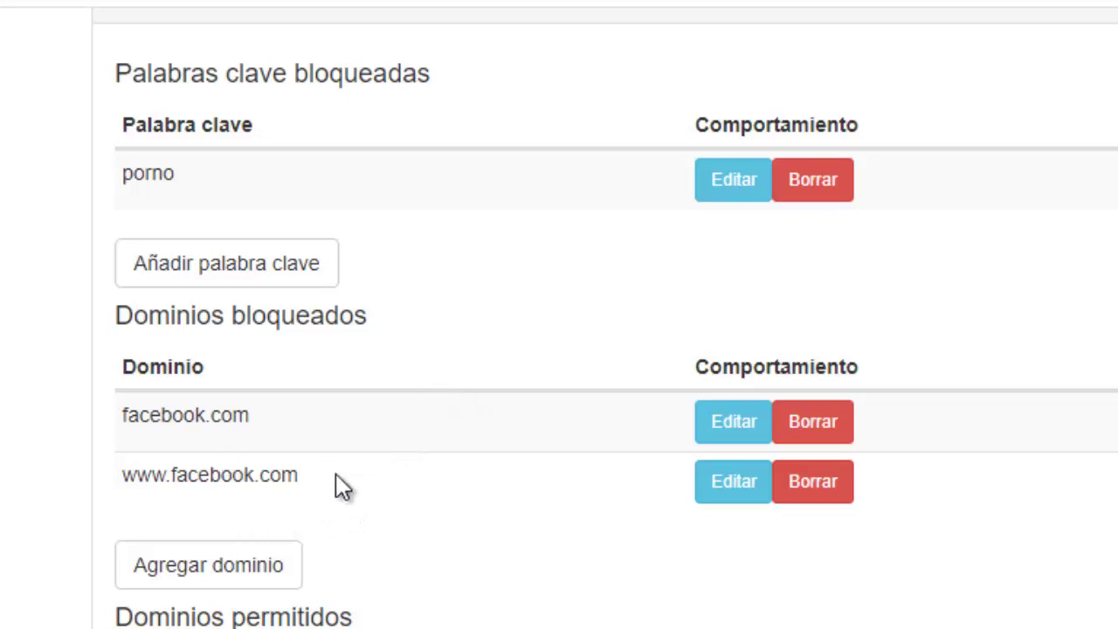
- Review the blocked and allowed domain lists, the override password fields and the access duration setting without changing them
scroll(450, 554, down, 2)
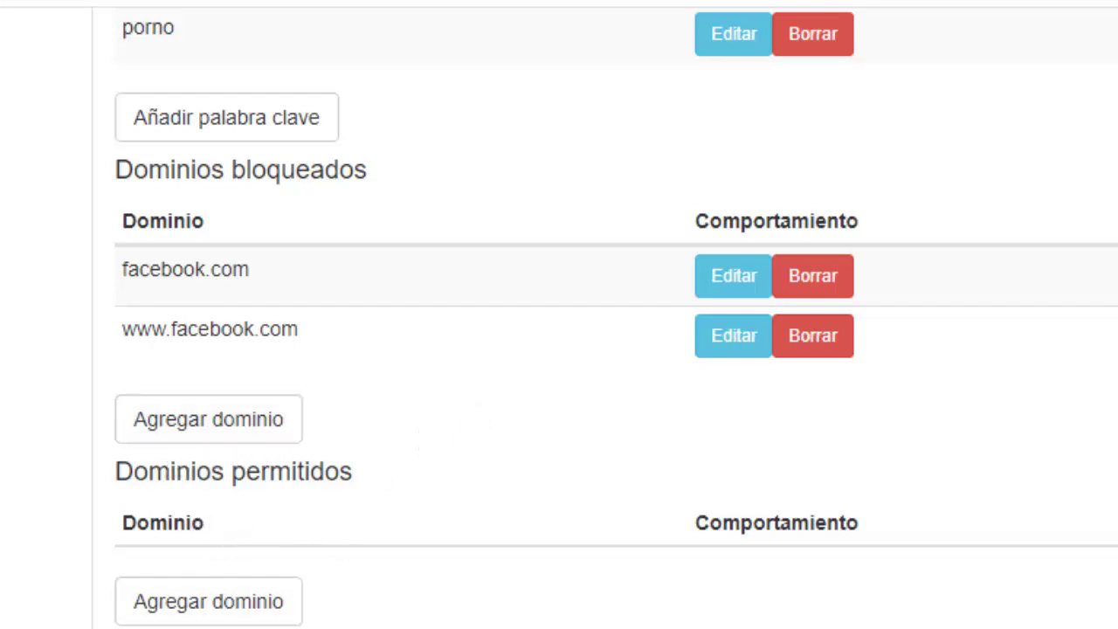
scroll(294, 624, down, 4)
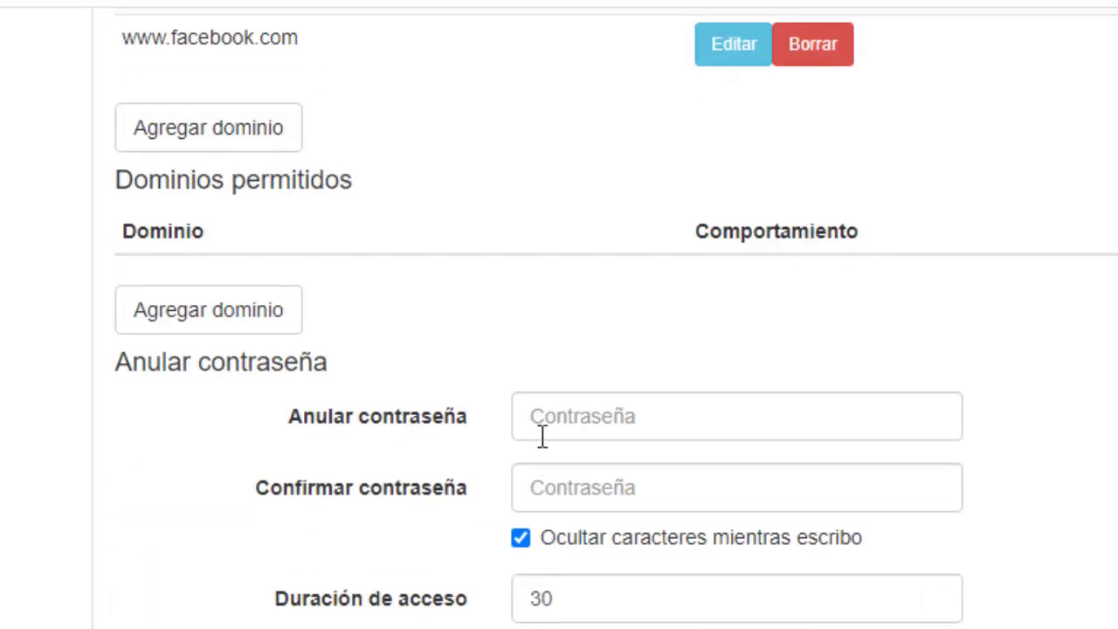
click(612, 599)
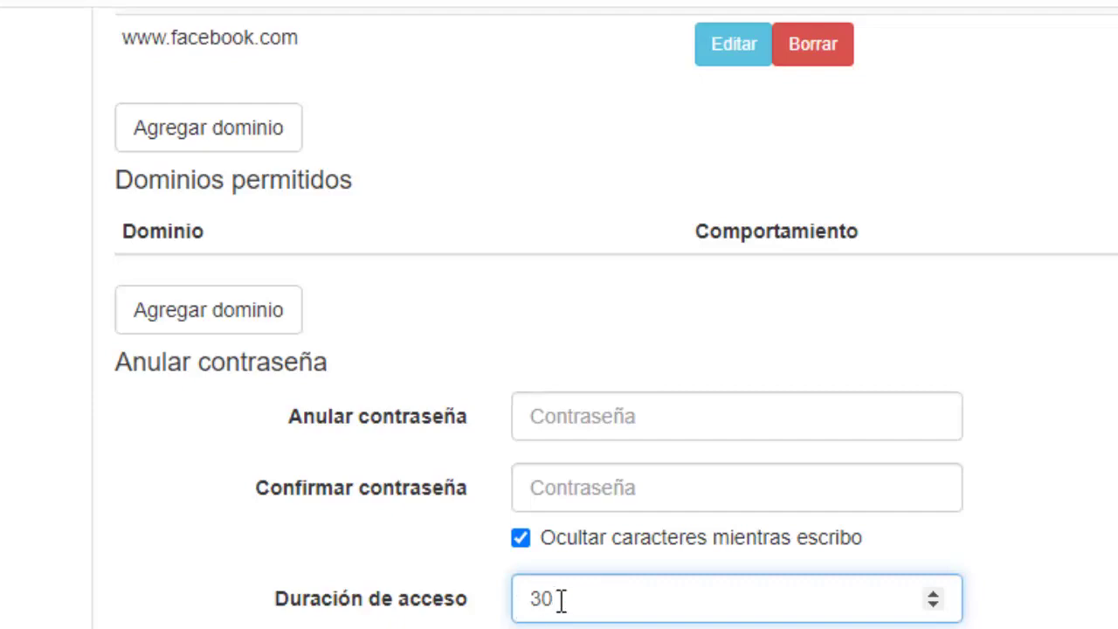
scroll(572, 624, up, 5)
scroll(572, 625, down, 3)
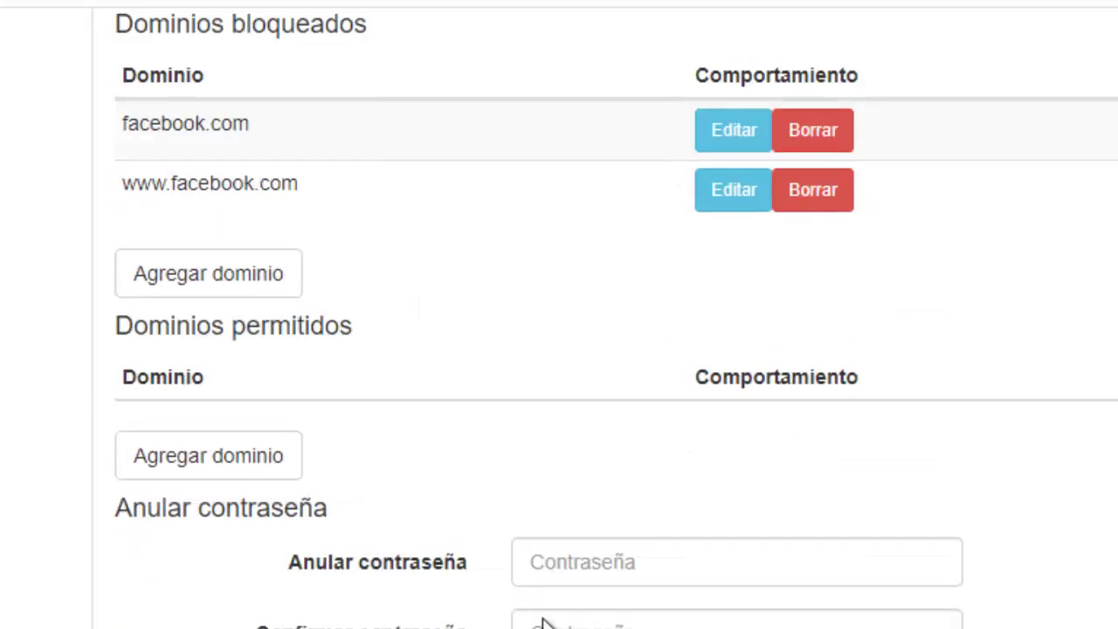
scroll(508, 429, up, 5)
scroll(232, 510, down, 7)
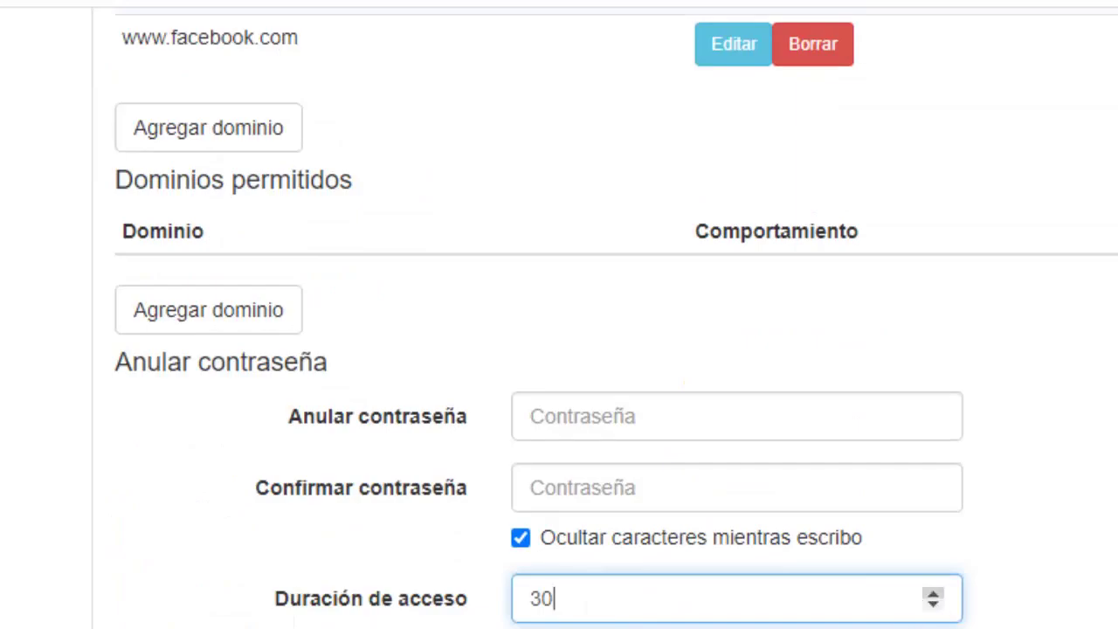
- Open the new device form on the Dispositivos y Usuarios page and examine the known-device list and MAC address field
scroll(570, 488, up, 15)
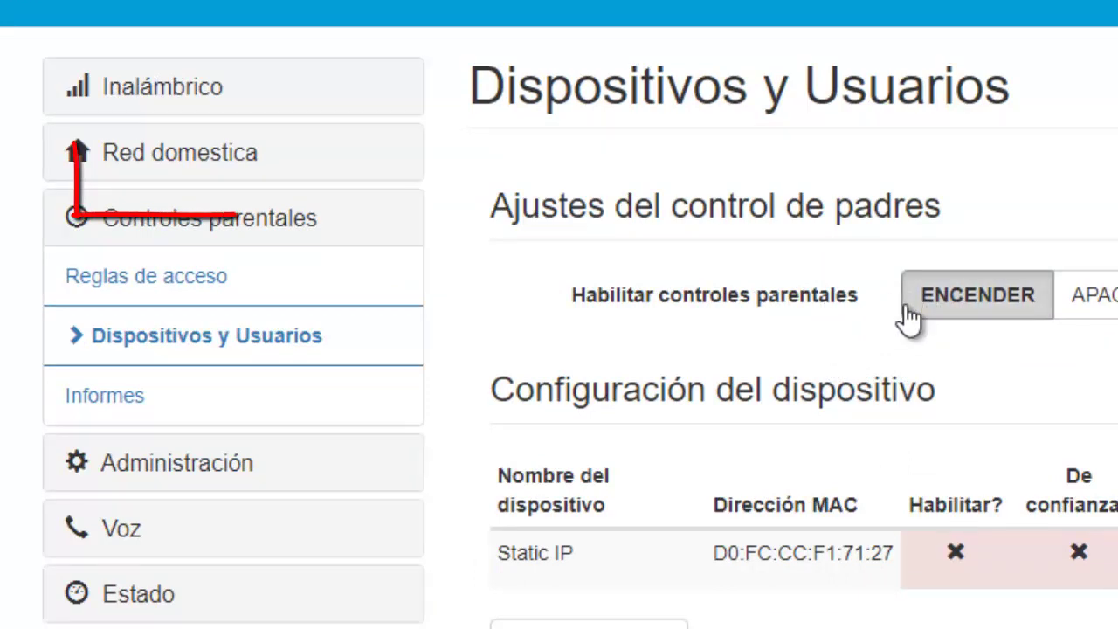
scroll(807, 470, down, 2)
click(603, 504)
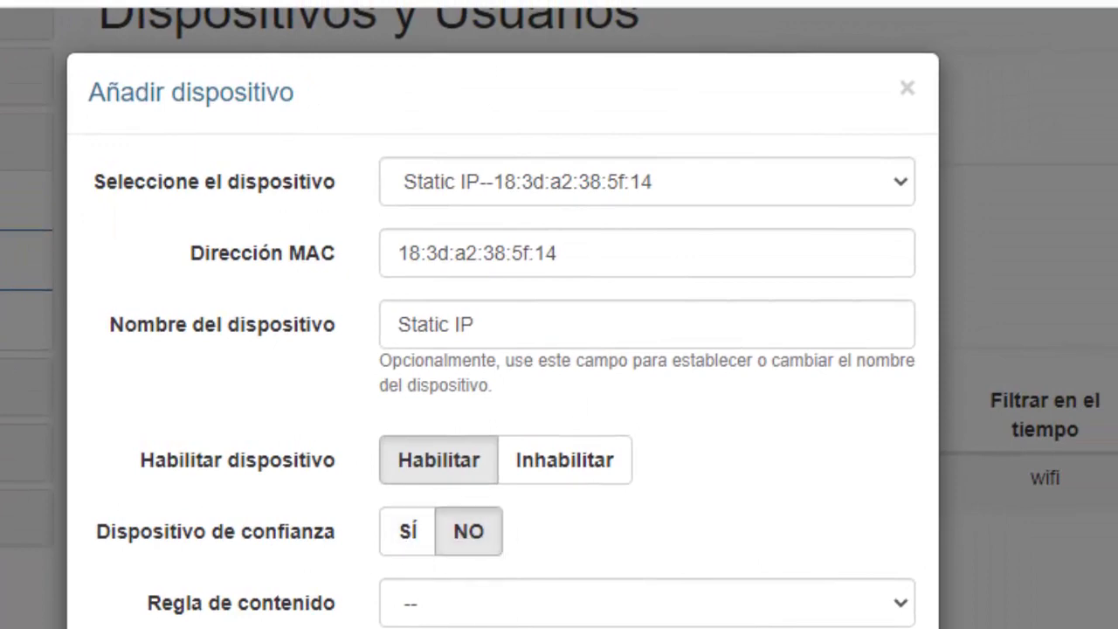
click(569, 252)
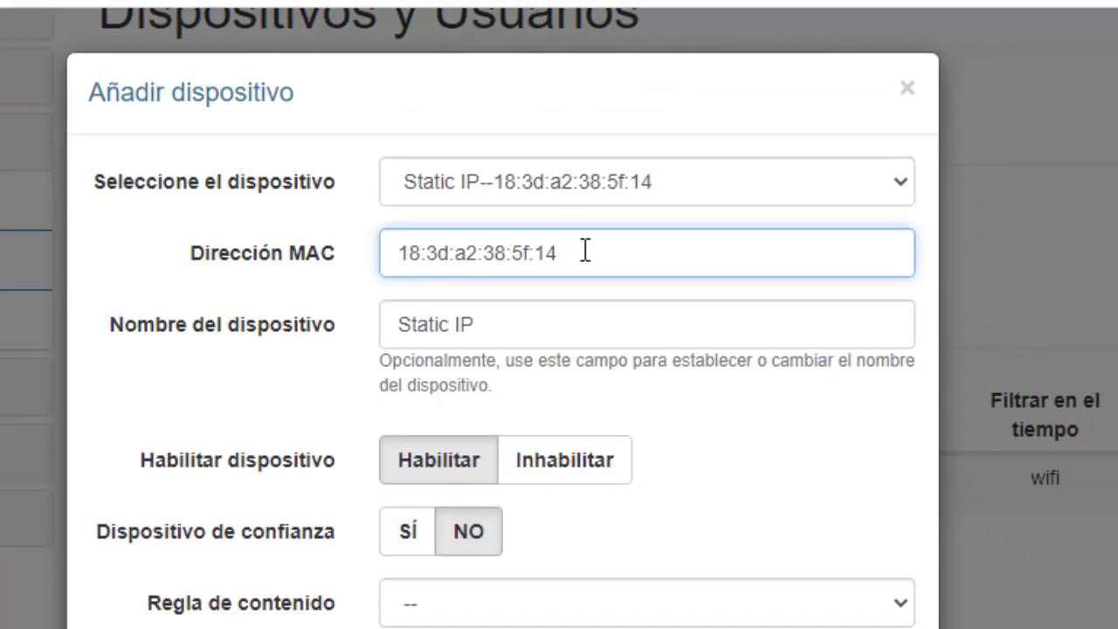
click(801, 188)
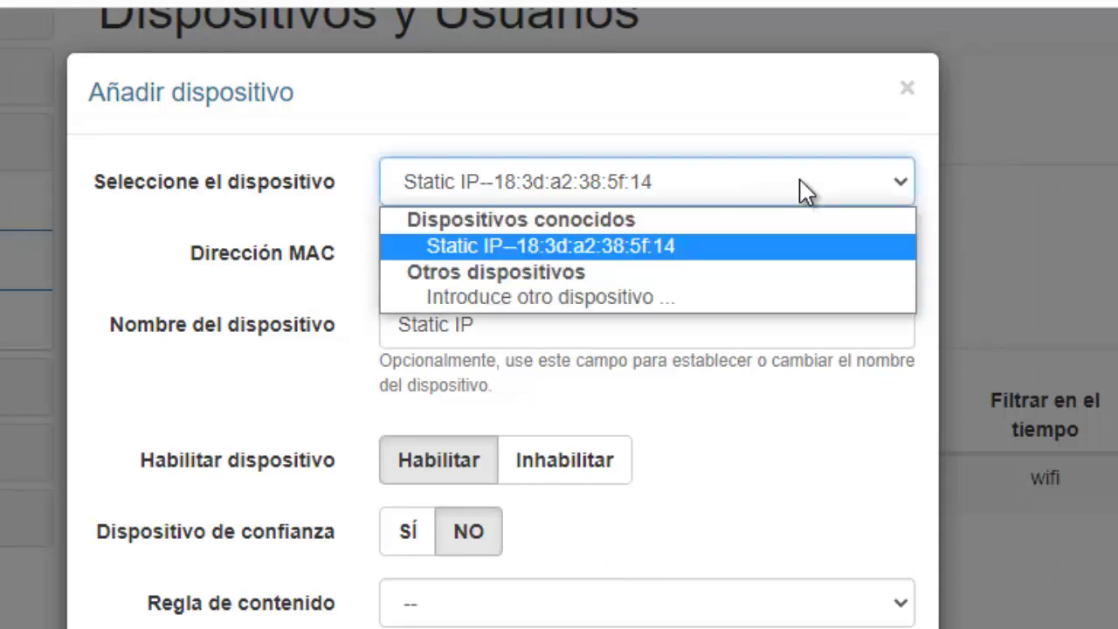
click(668, 248)
click(559, 260)
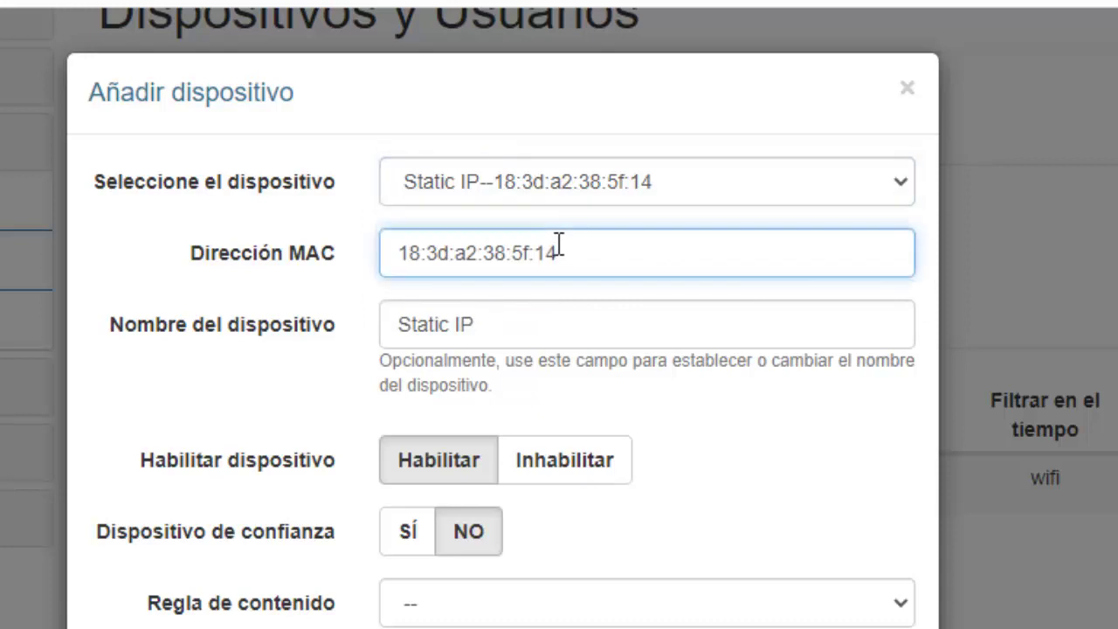
- Try the option for entering another device, examine its MAC address, trusted-device and content rule fields, and close the form without adding it
click(647, 182)
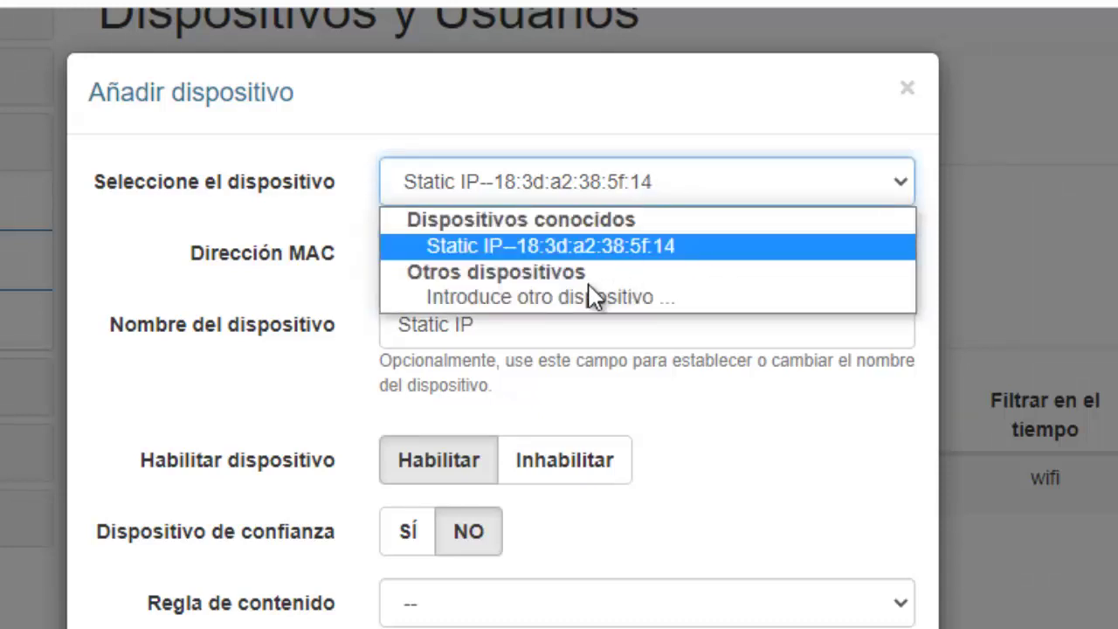
click(587, 294)
click(499, 255)
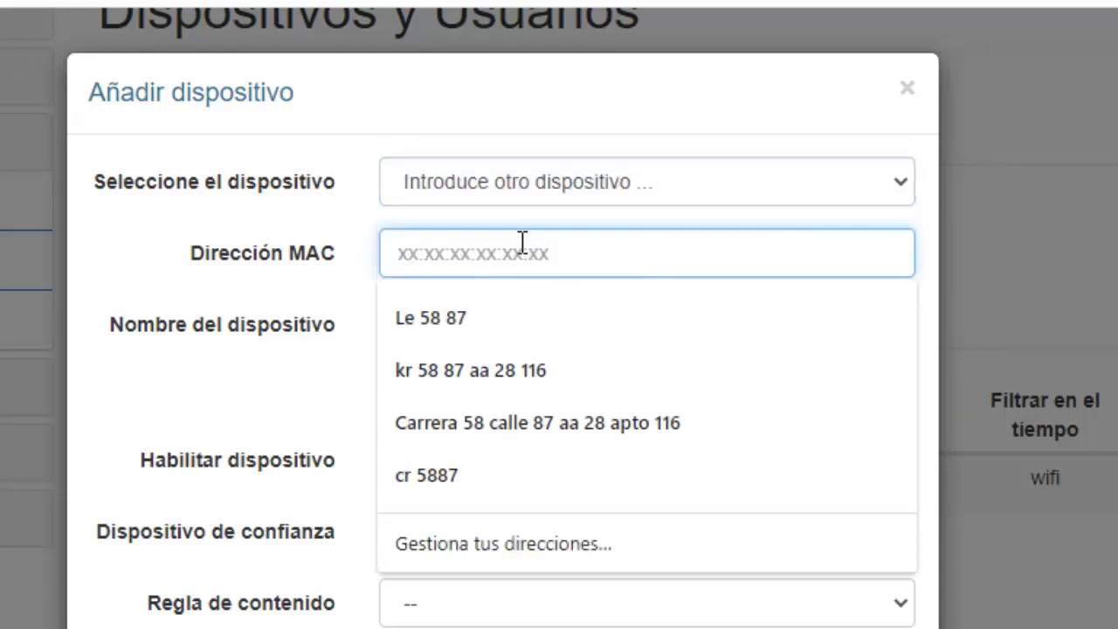
click(602, 132)
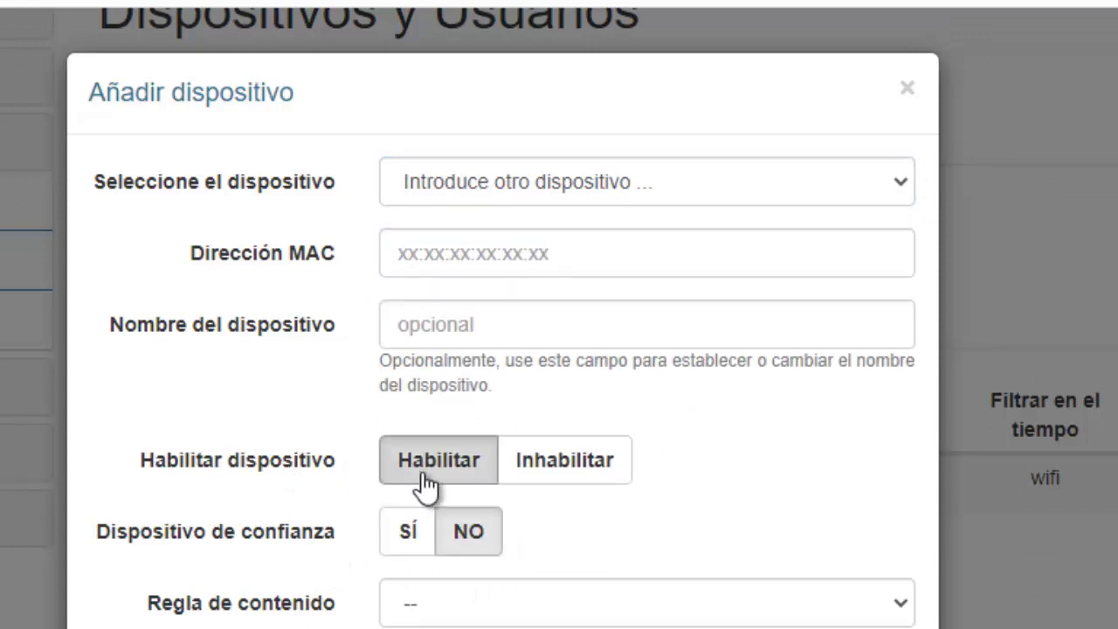
click(418, 541)
click(465, 538)
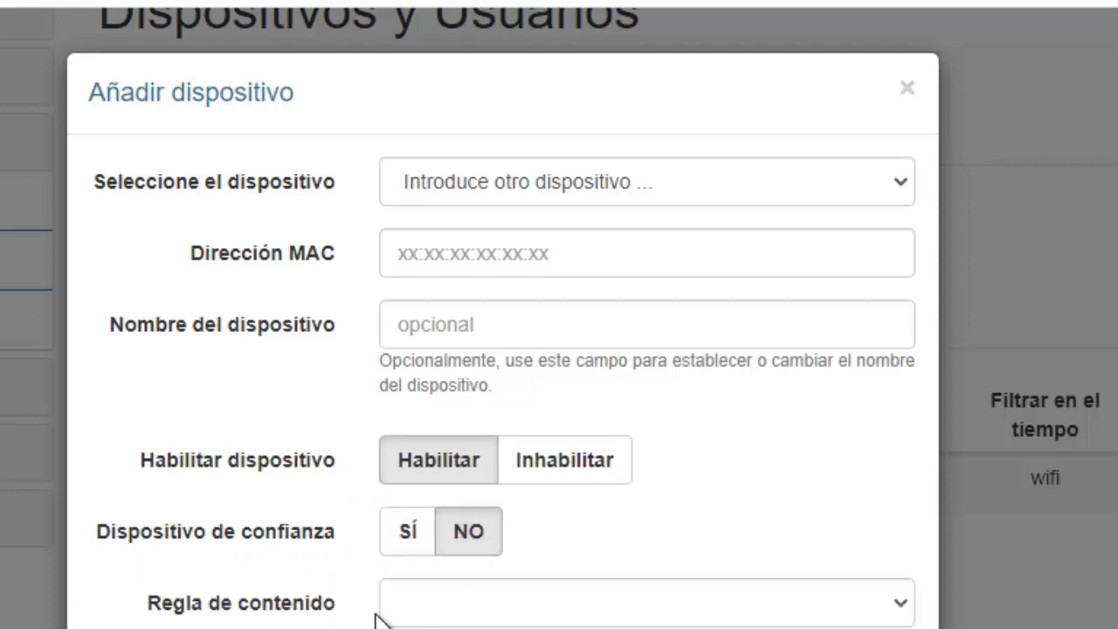
click(417, 611)
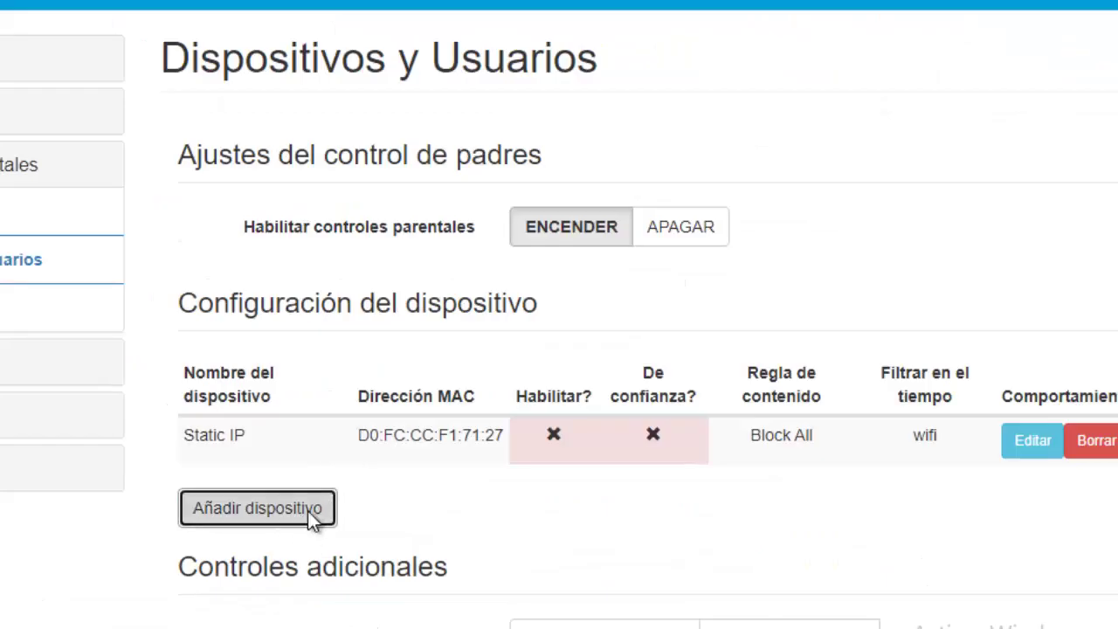
- Reopen the new device form, close it without adding anything, and highlight the MAC address of the listed Static IP device
click(307, 511)
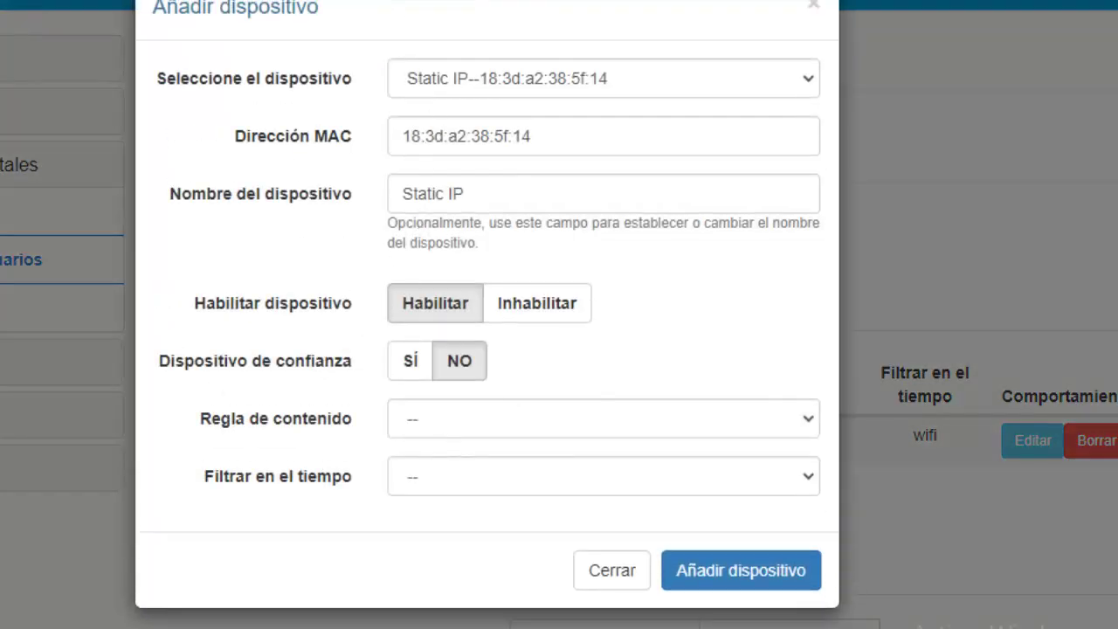
click(612, 570)
drag(359, 434, 505, 441)
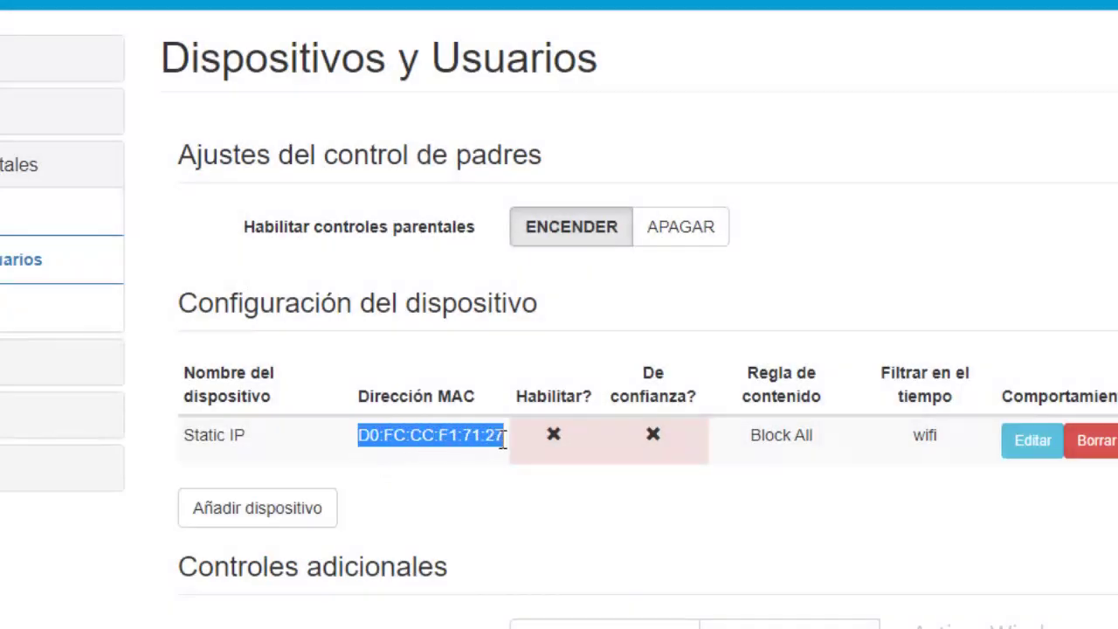
click(566, 511)
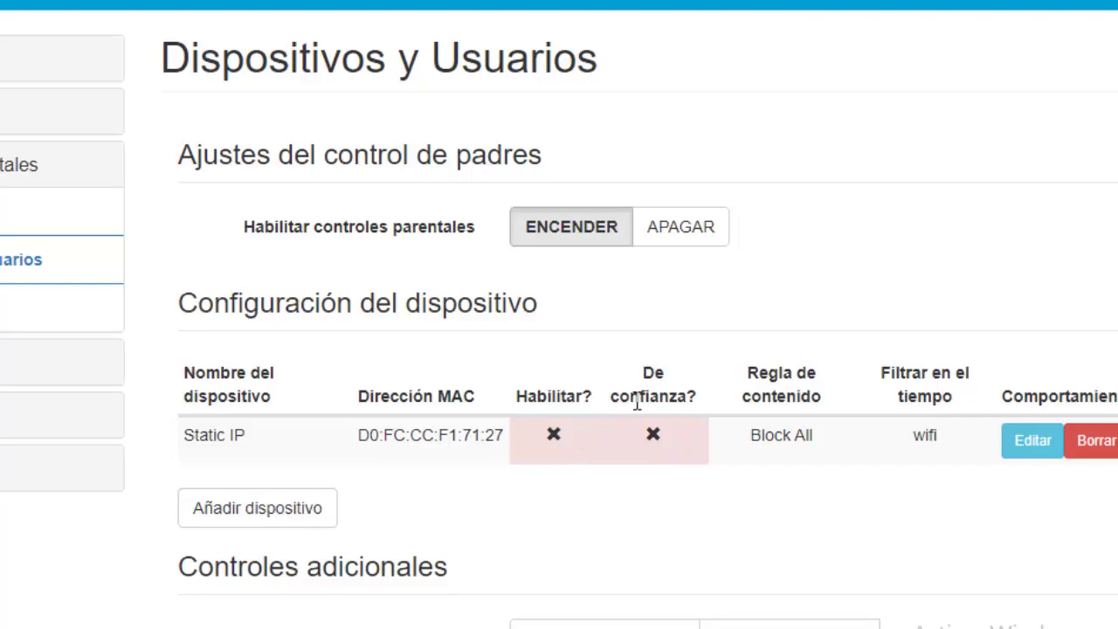
- Try the trusted-device options and the content rule Bloquear todo in the new device form, and close it without adding the device
click(297, 517)
click(412, 362)
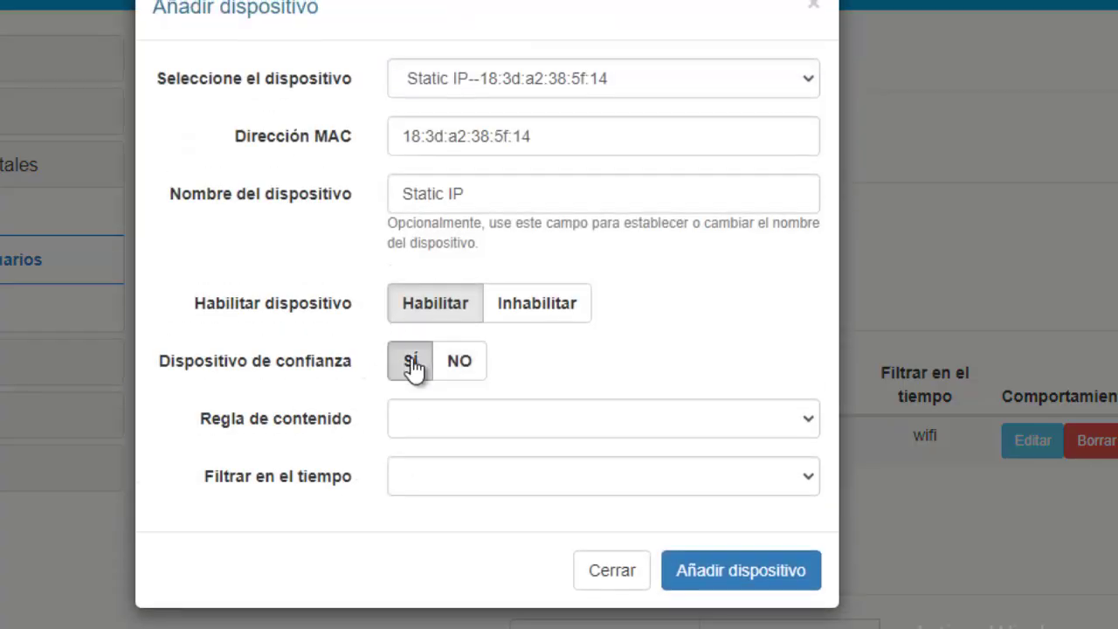
click(447, 366)
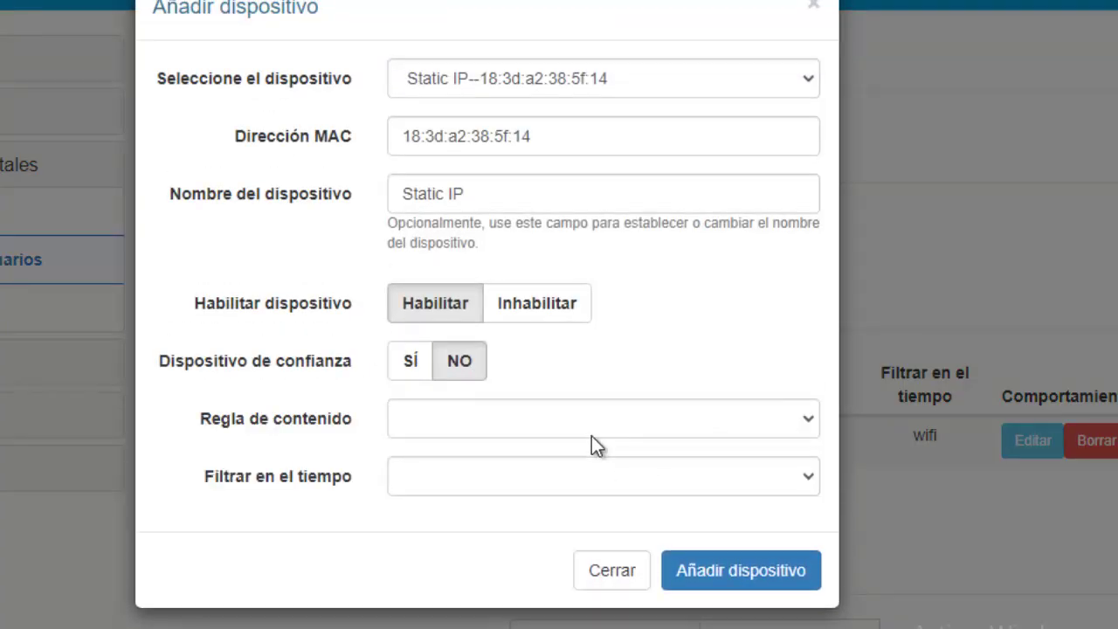
click(589, 421)
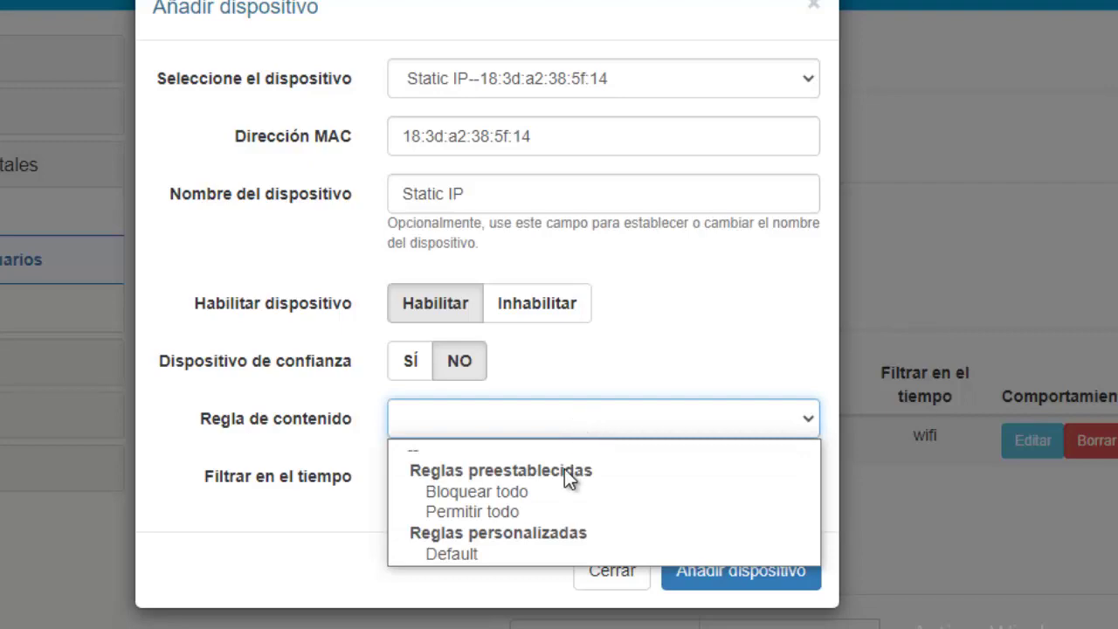
click(525, 494)
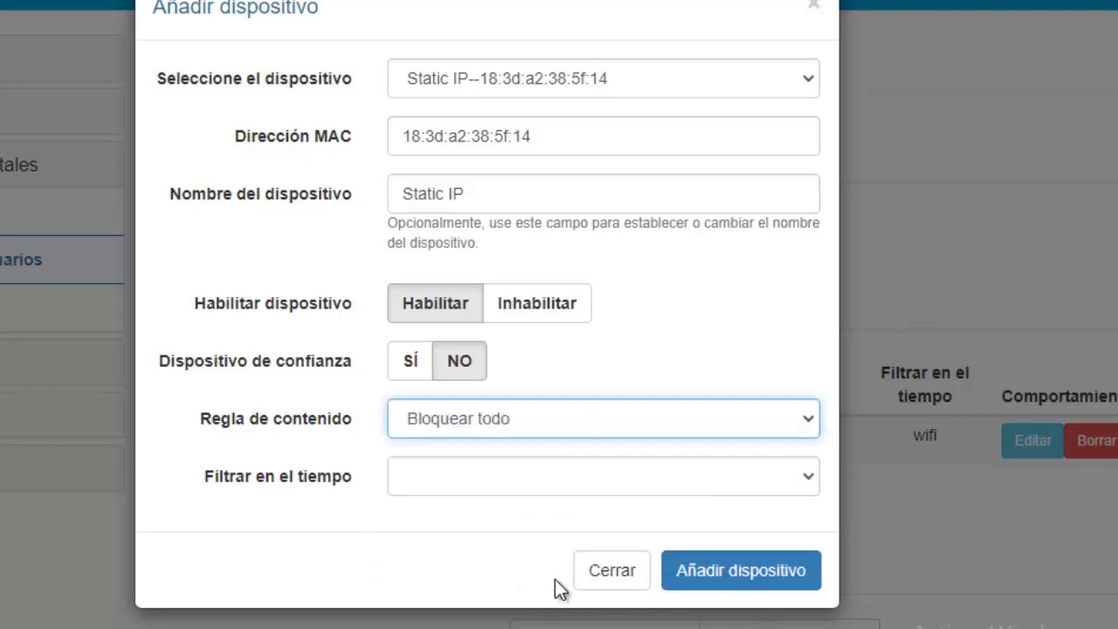
click(599, 581)
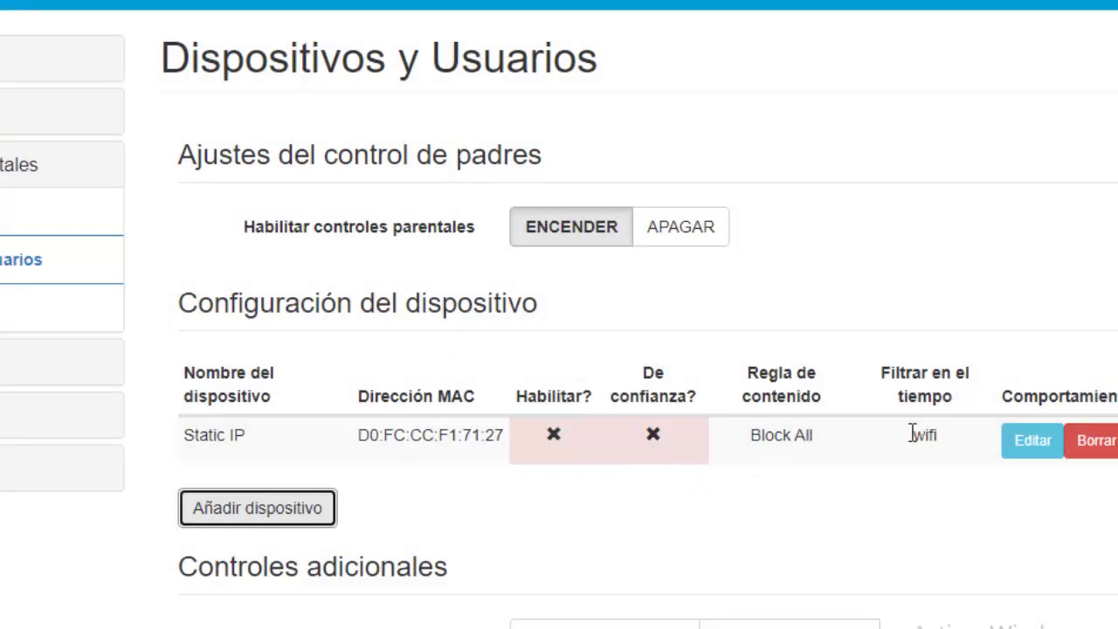
- Try blocking and allowing all access for unconfigured devices, and return the setting to Requiere inicio de sesión de usuario
scroll(652, 477, down, 4)
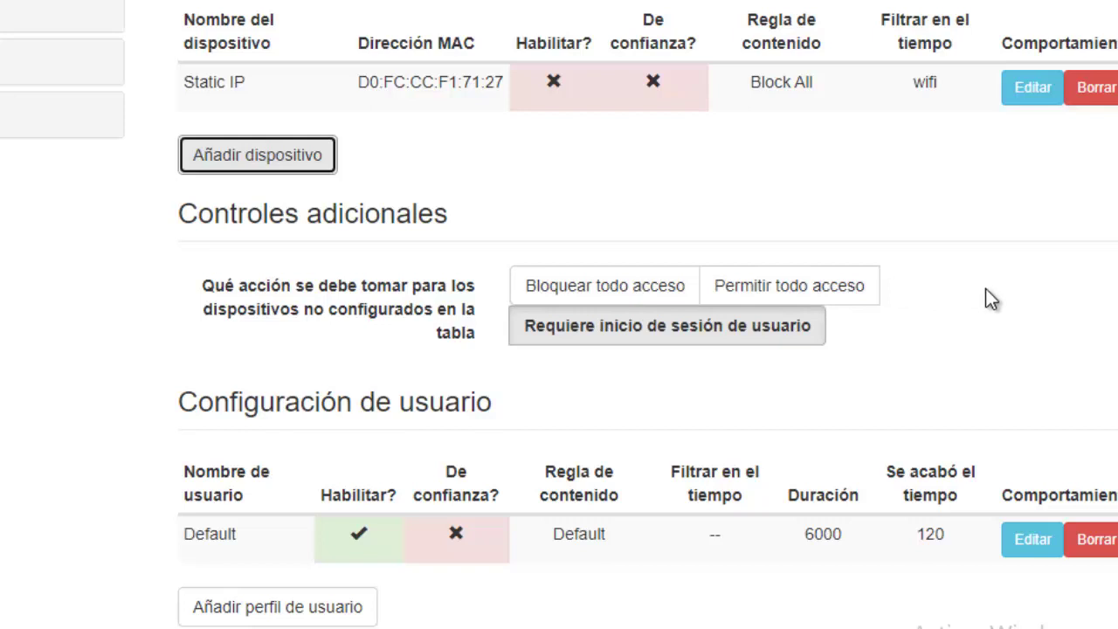
click(578, 342)
click(584, 301)
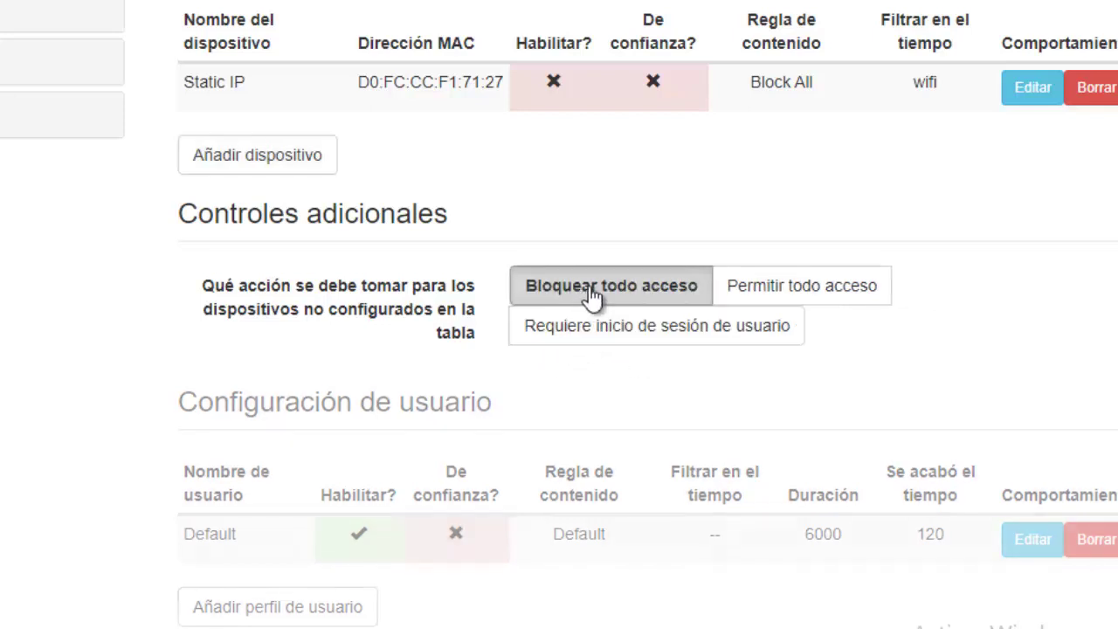
click(577, 470)
scroll(577, 470, down, 2)
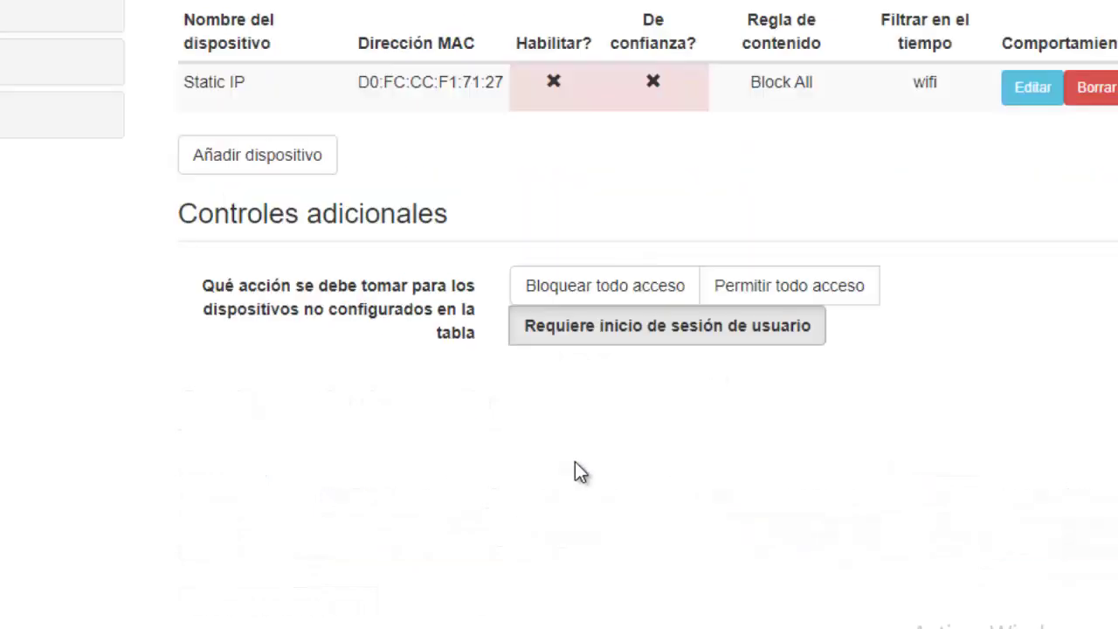
click(734, 293)
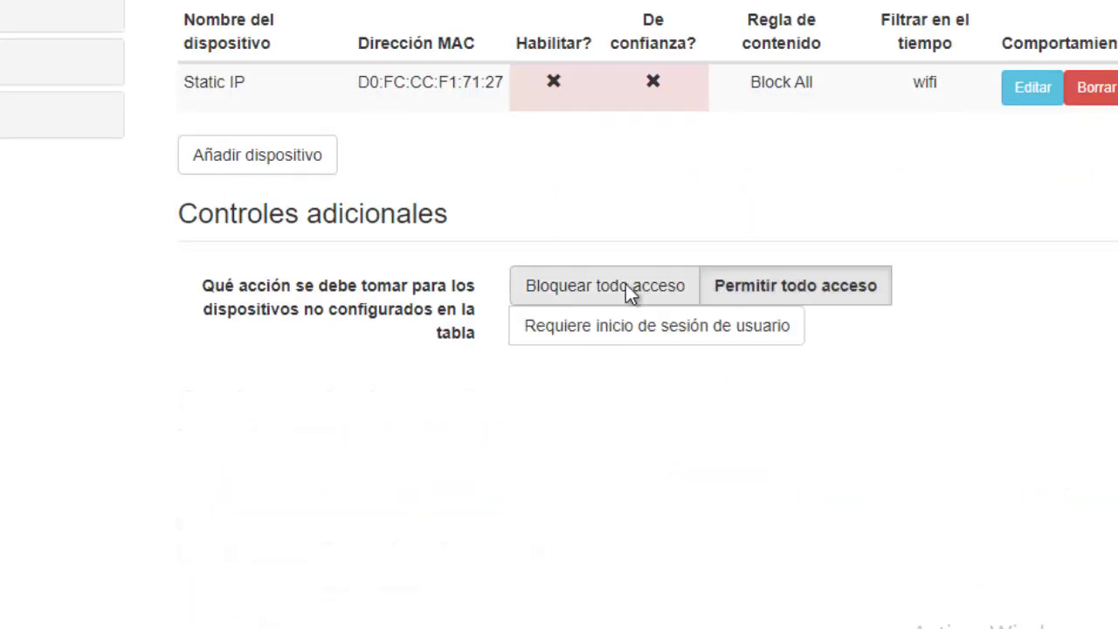
click(582, 424)
click(586, 457)
scroll(603, 463, down, 2)
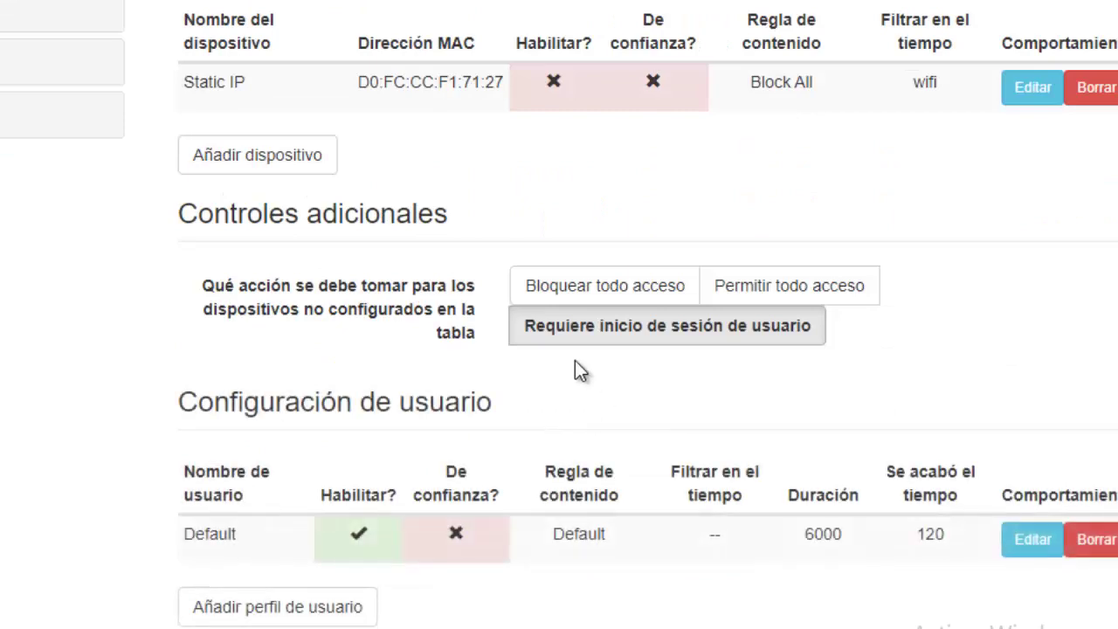
scroll(557, 359, down, 2)
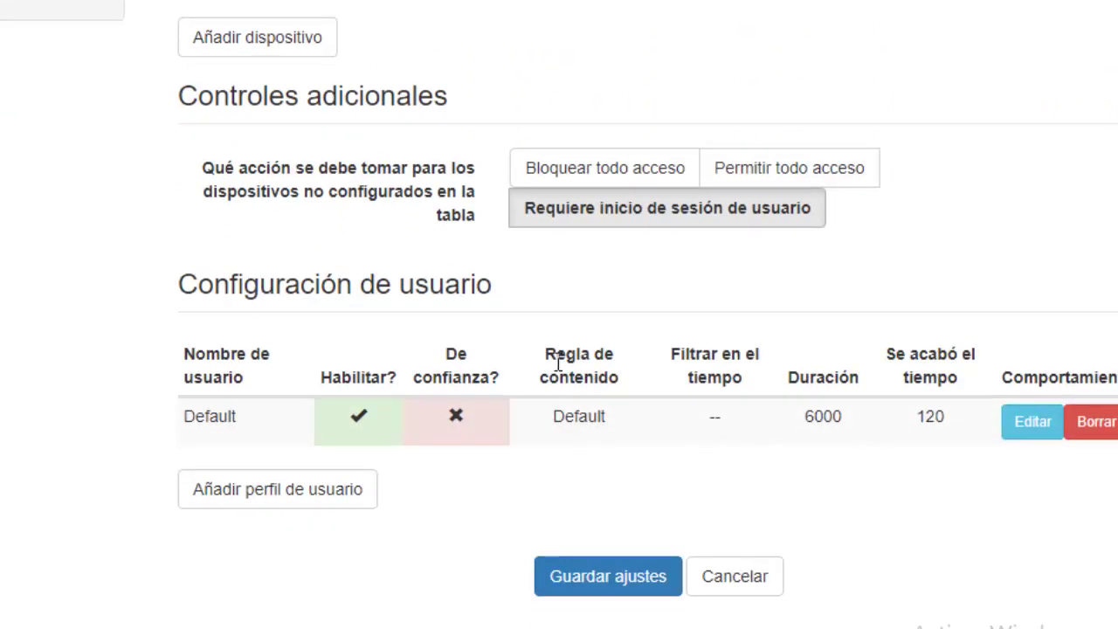
- Examine the new user profile form, trying the content rule Bloquear todo and viewing the time filter, and close it without adding a profile
click(276, 492)
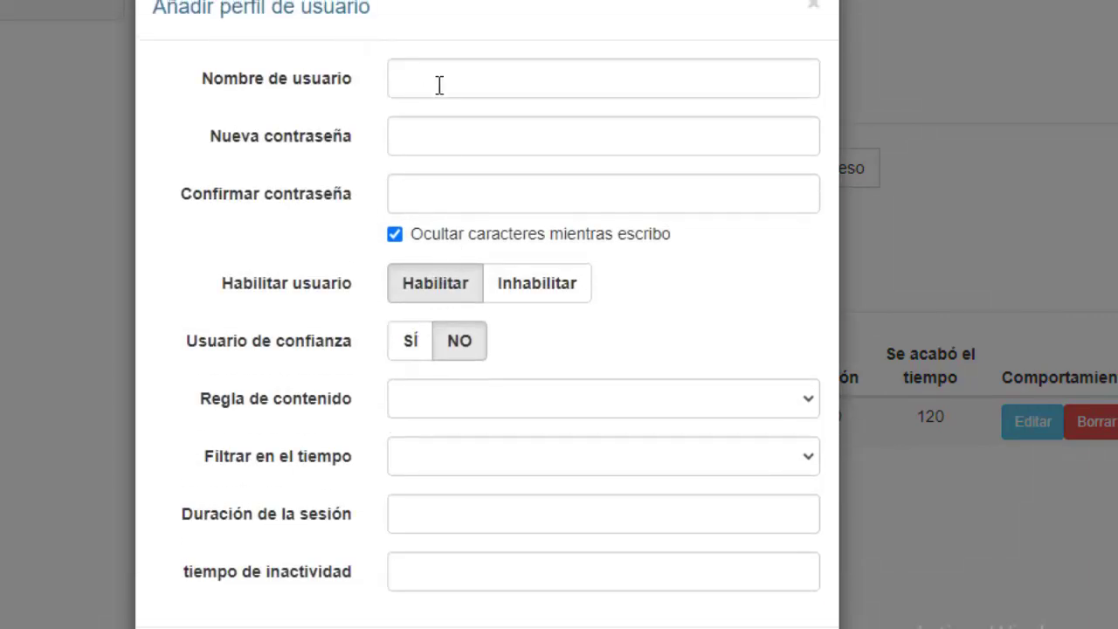
click(441, 81)
click(305, 91)
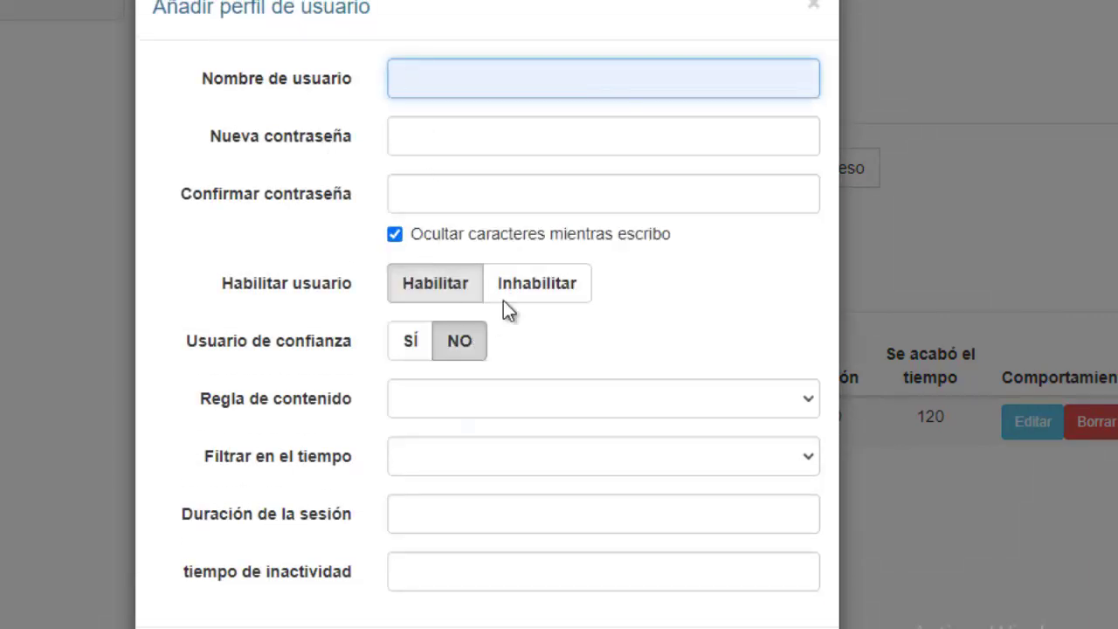
click(408, 400)
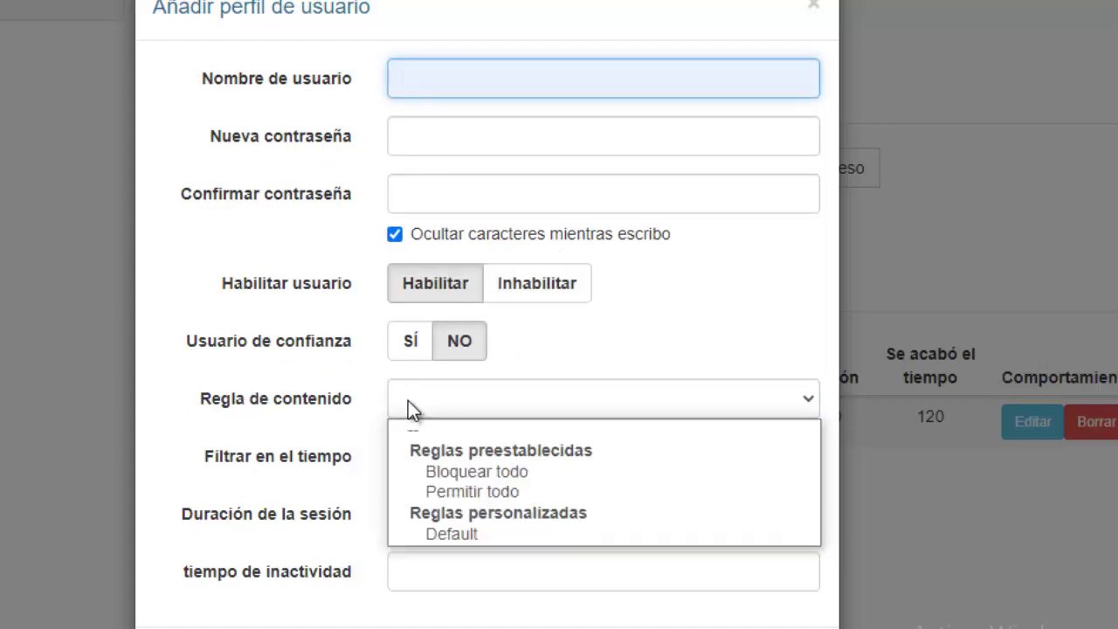
click(470, 469)
click(436, 469)
click(459, 494)
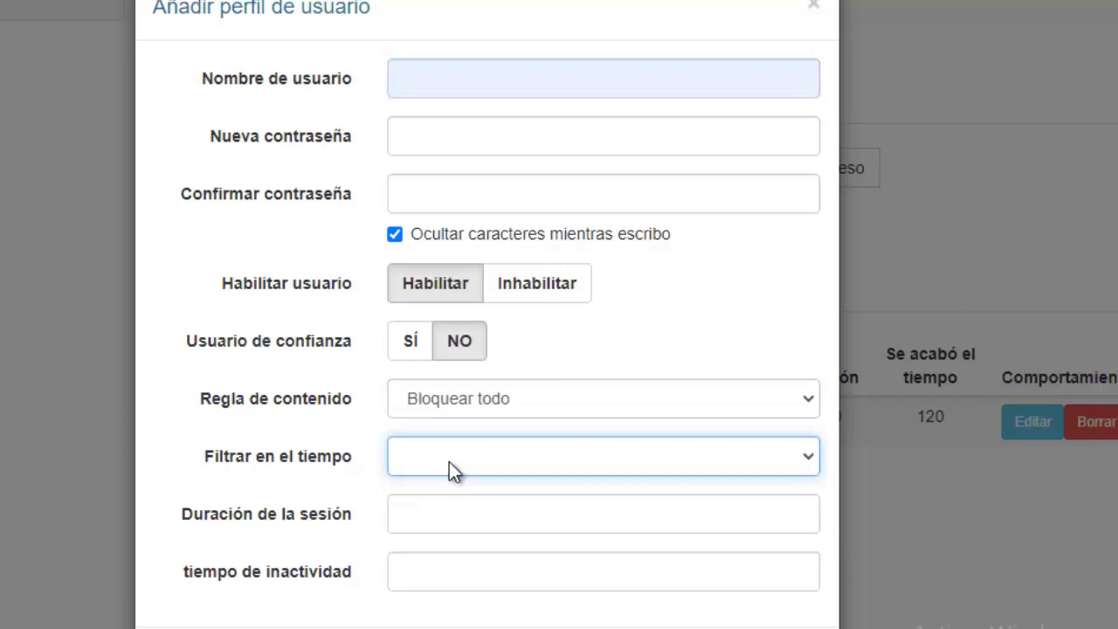
key(Escape)
- Review the parental control access rules, including the time-of-day rule, blocked and allowed domains, and override password settings
scroll(559, 315, down, 10)
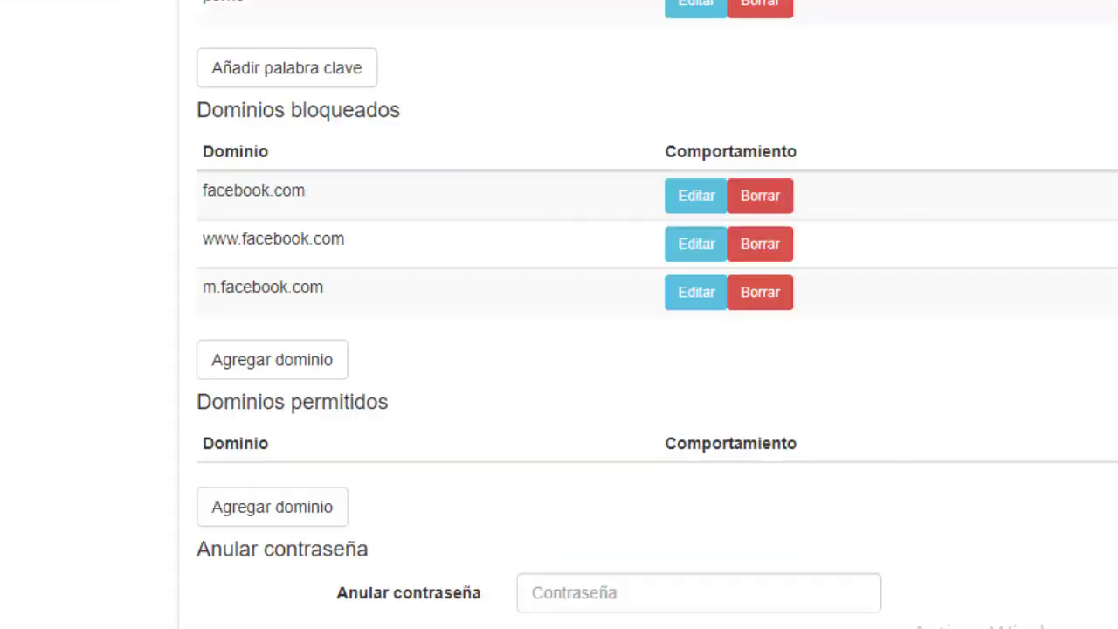
scroll(562, 426, up, 10)
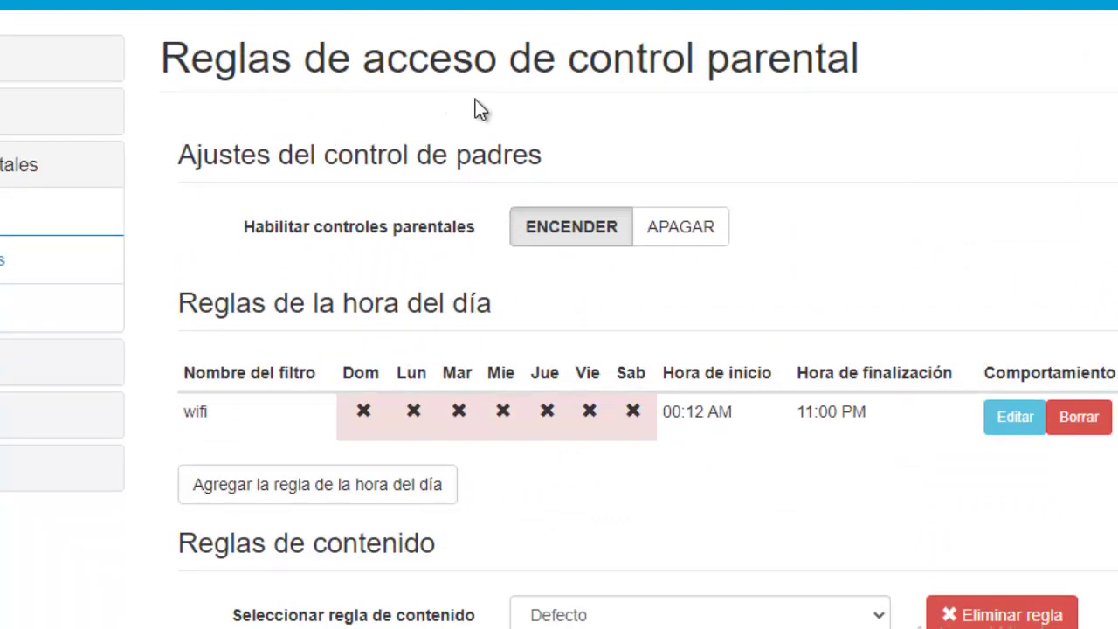
scroll(568, 145, down, 8)
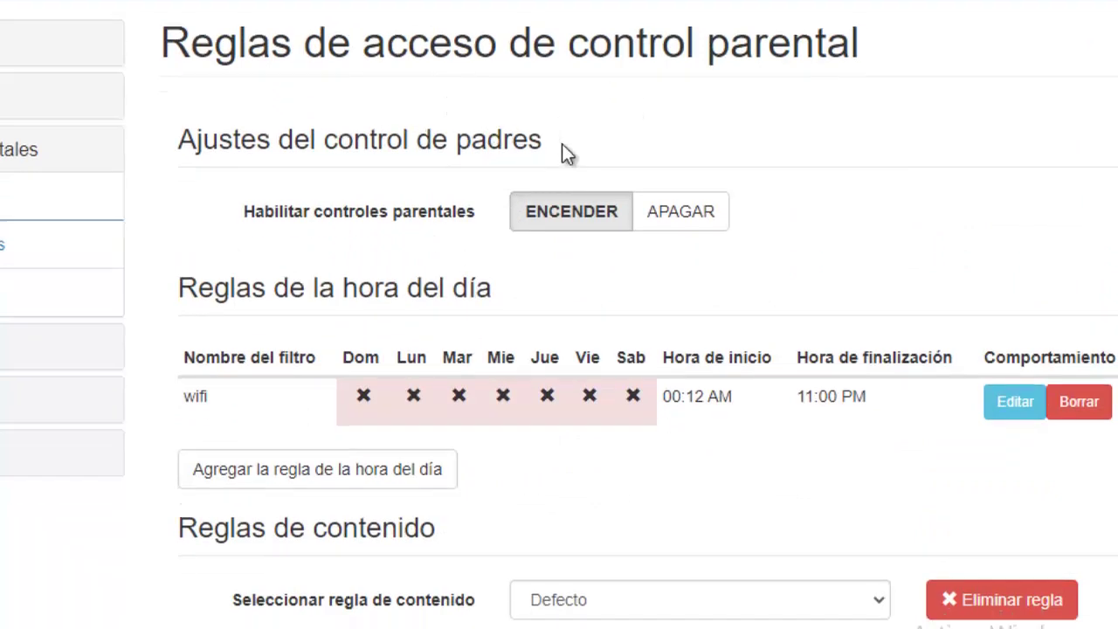
scroll(569, 153, down, 3)
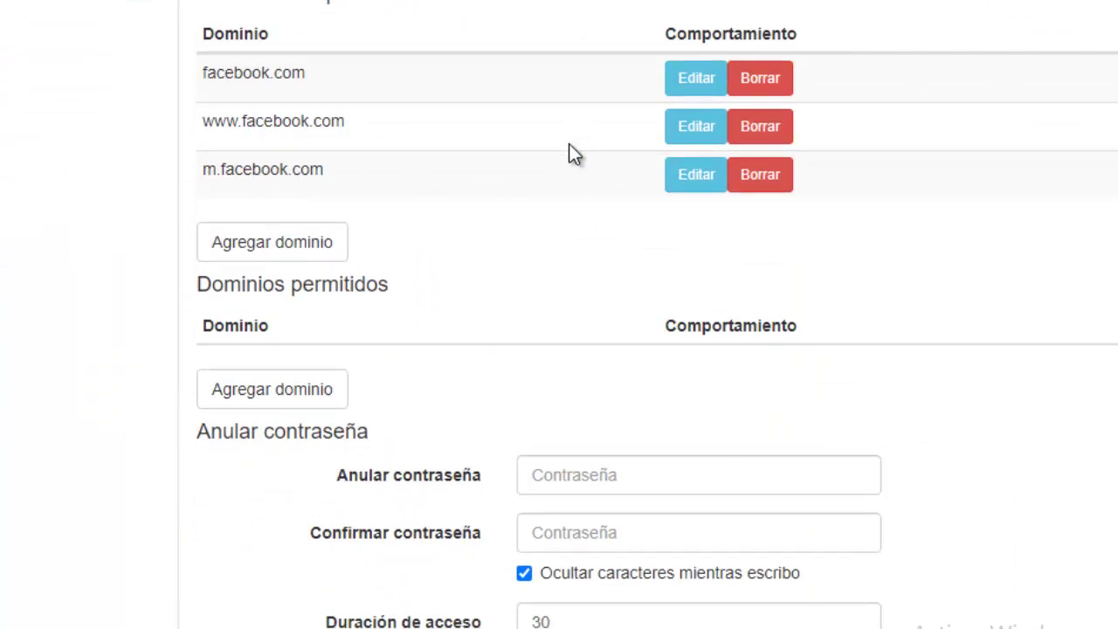
scroll(578, 175, down, 2)
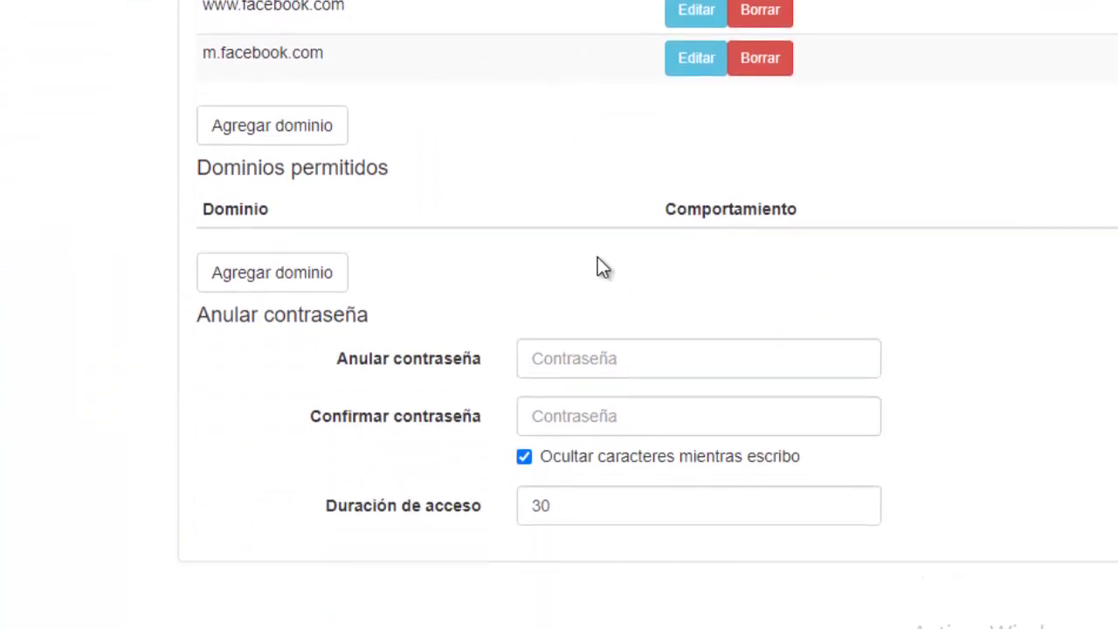
scroll(597, 264, up, 12)
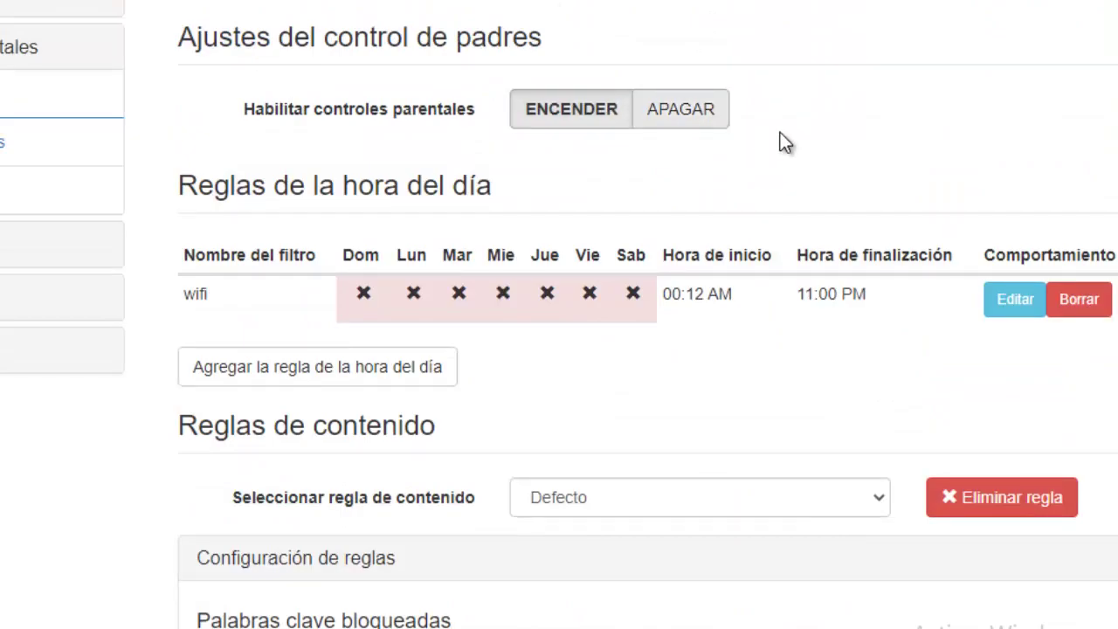
scroll(578, 255, up, 1)
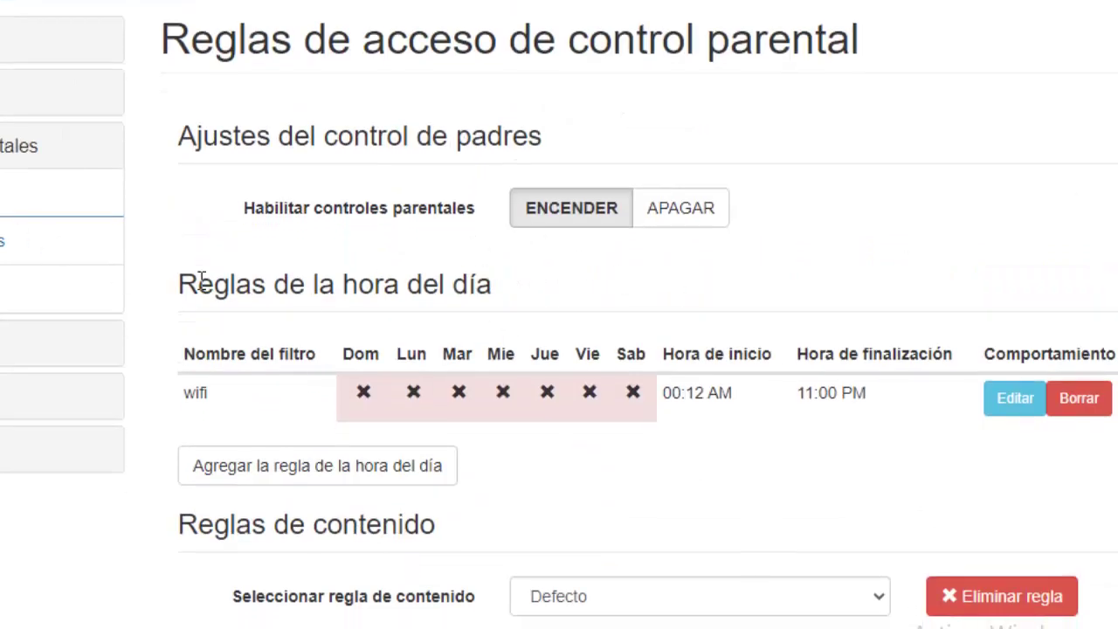
- Finish reviewing the time-of-day access rules, and view the WAN configuration in the administration section
scroll(625, 301, down, 3)
scroll(682, 429, up, 3)
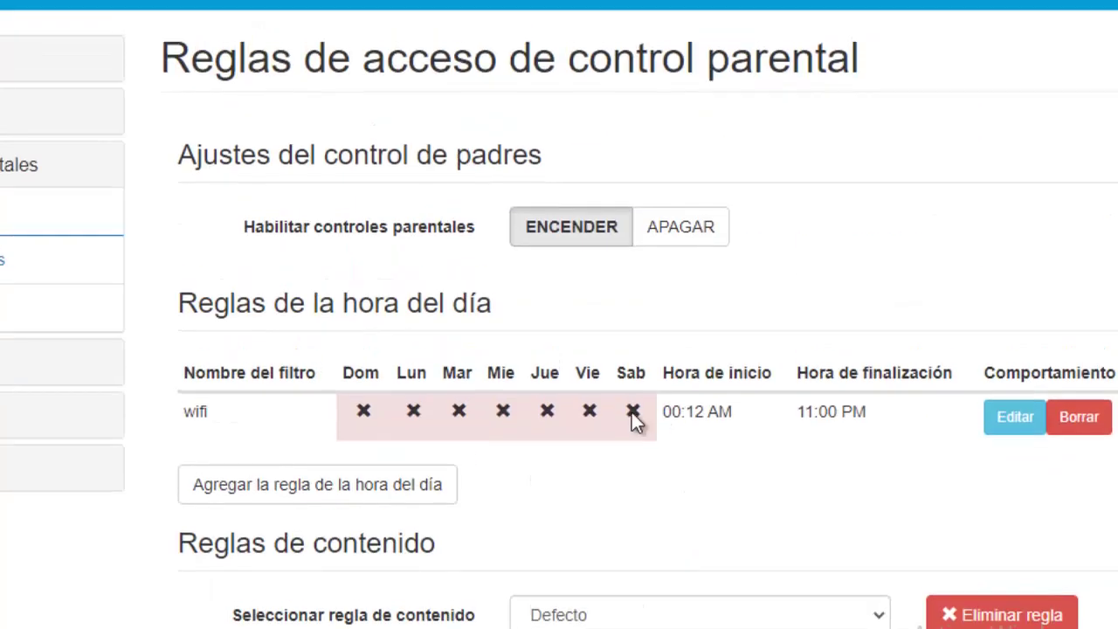
scroll(960, 253, down, 2)
scroll(789, 285, up, 2)
click(0, 361)
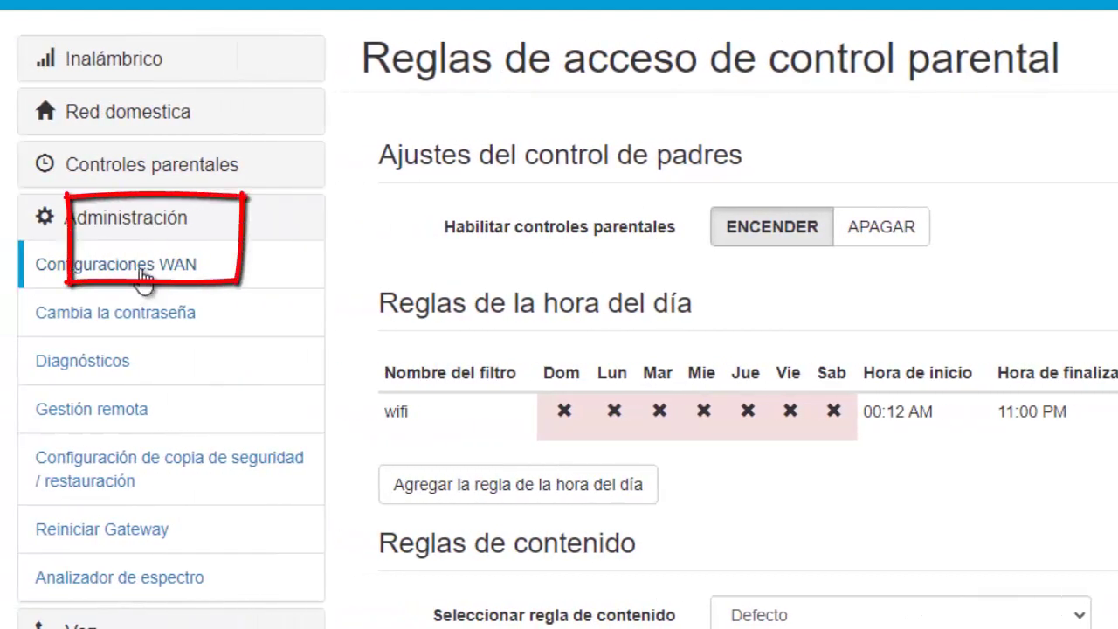
click(144, 269)
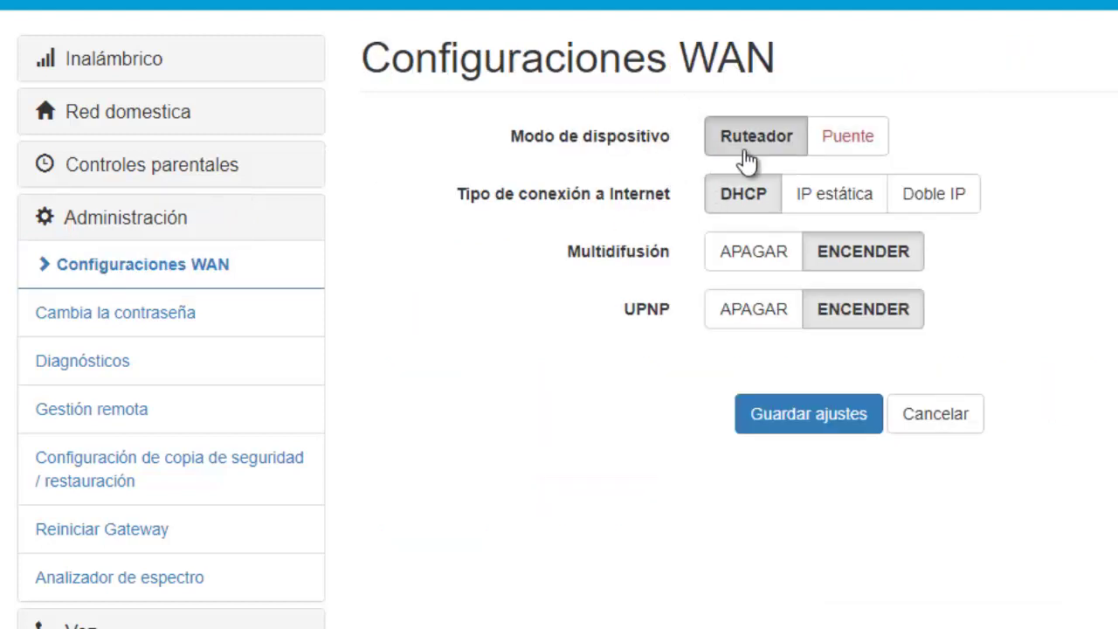
- Examine the login change form, including the new username, new password and confirmation fields, without entering anything
click(159, 319)
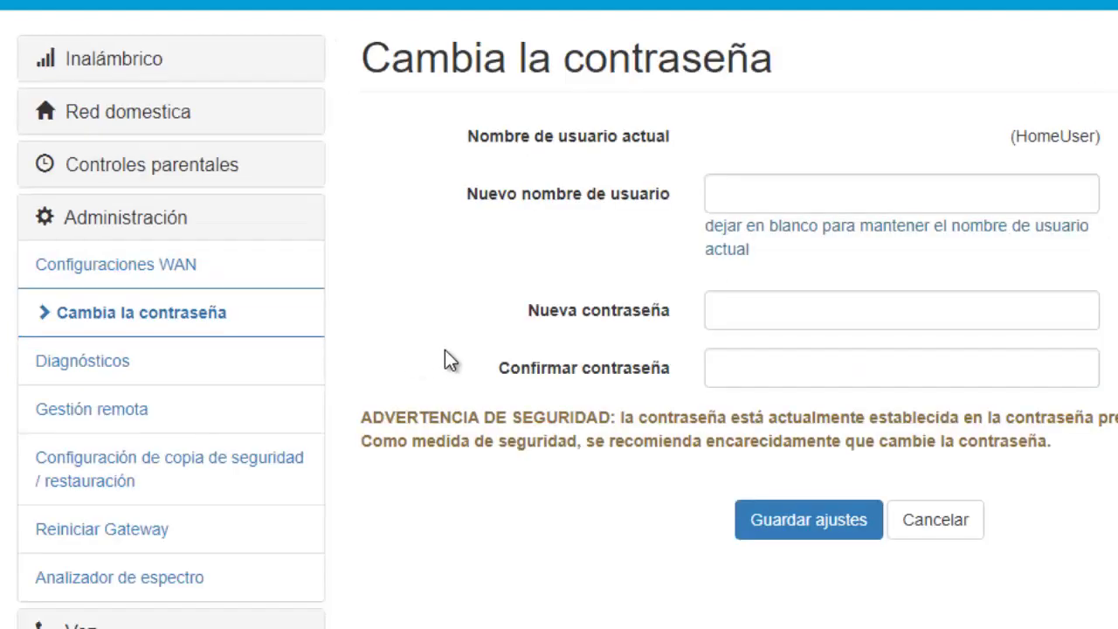
click(728, 195)
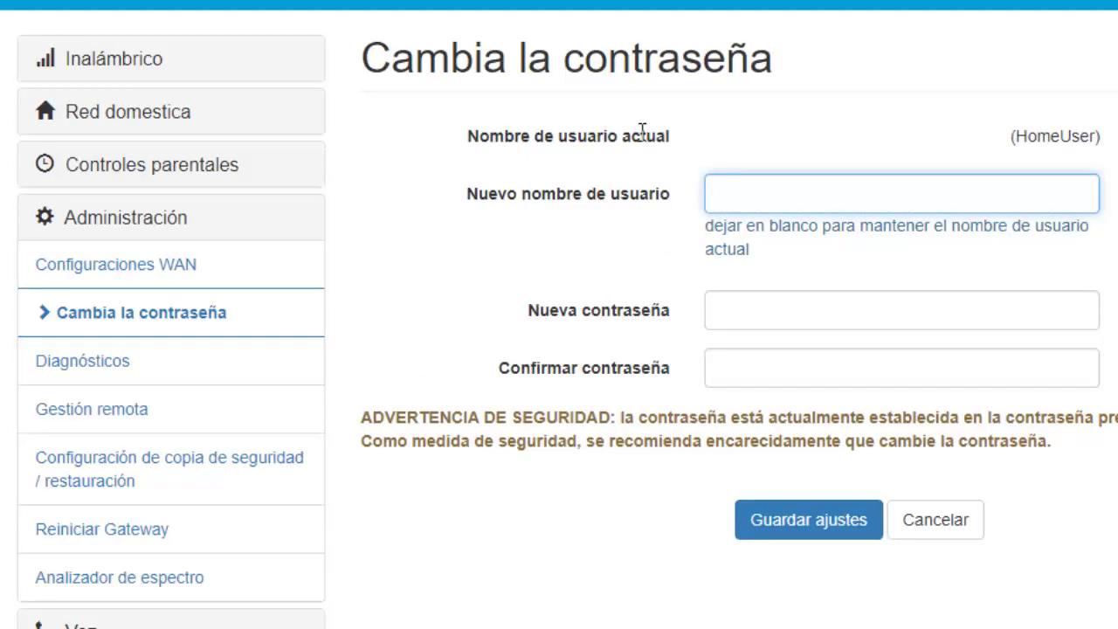
click(797, 153)
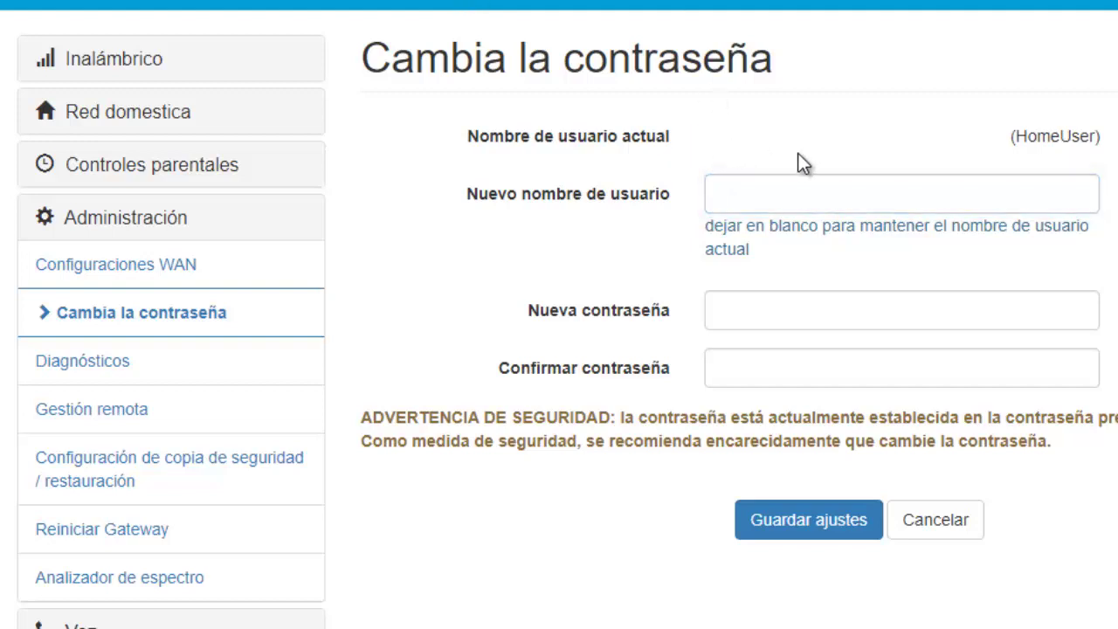
click(717, 200)
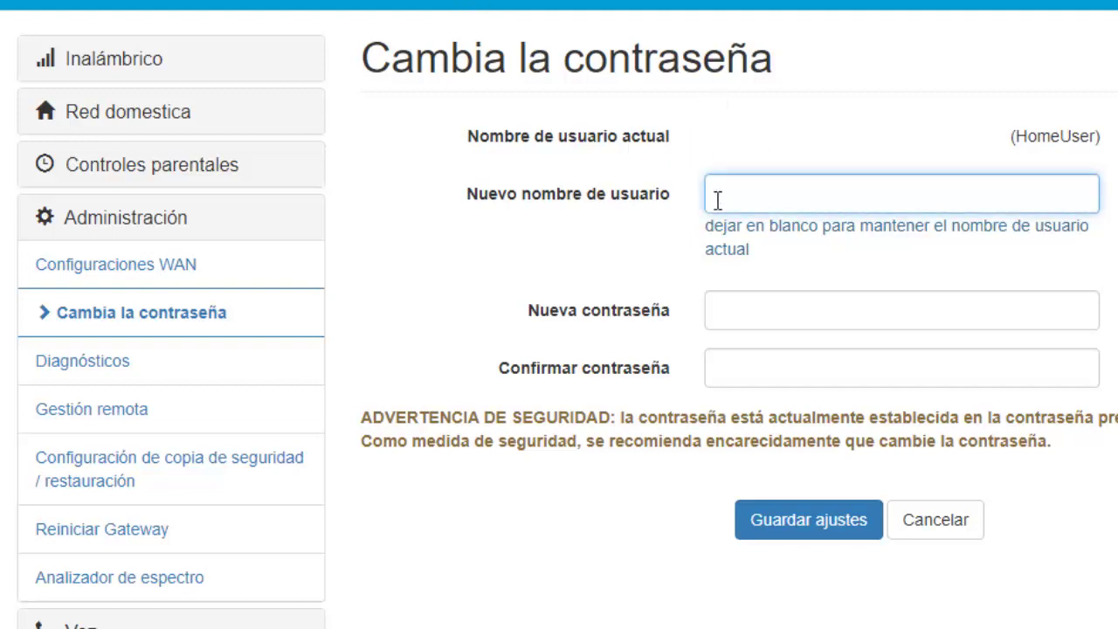
click(731, 309)
click(636, 348)
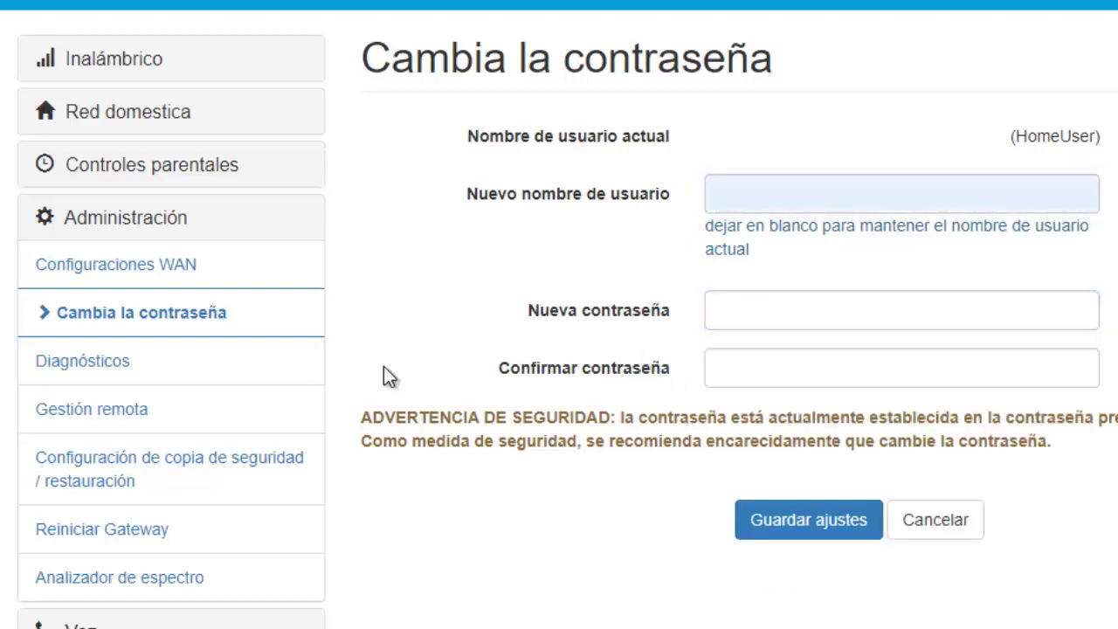
- Review the diagnostics page, including the ping target, packet size, interval, timeout and results
click(96, 374)
scroll(651, 205, down, 10)
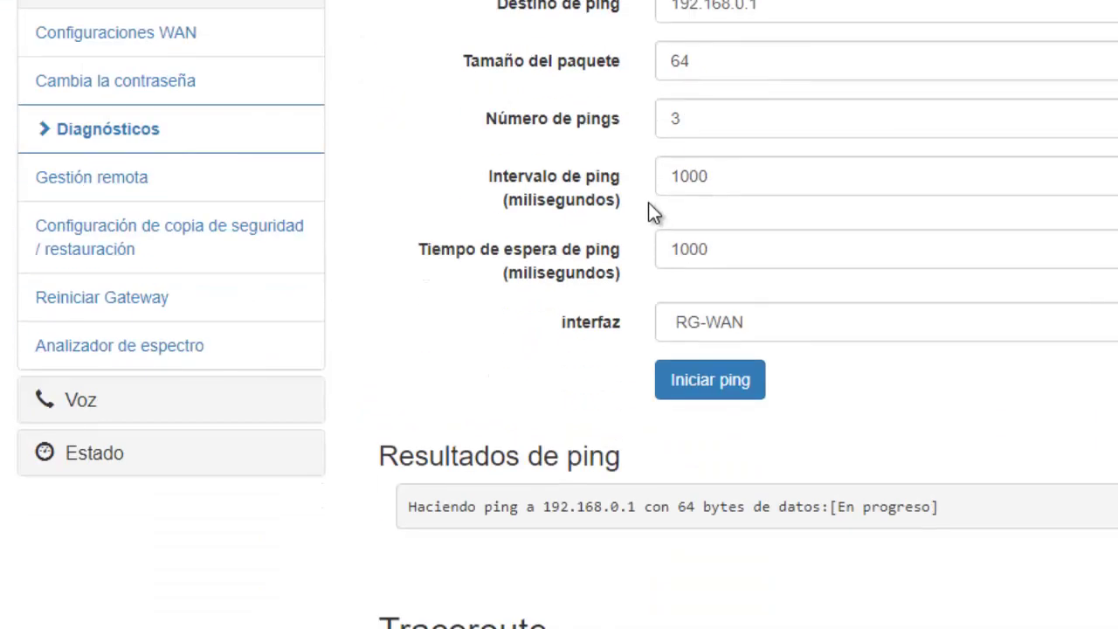
scroll(655, 199, up, 10)
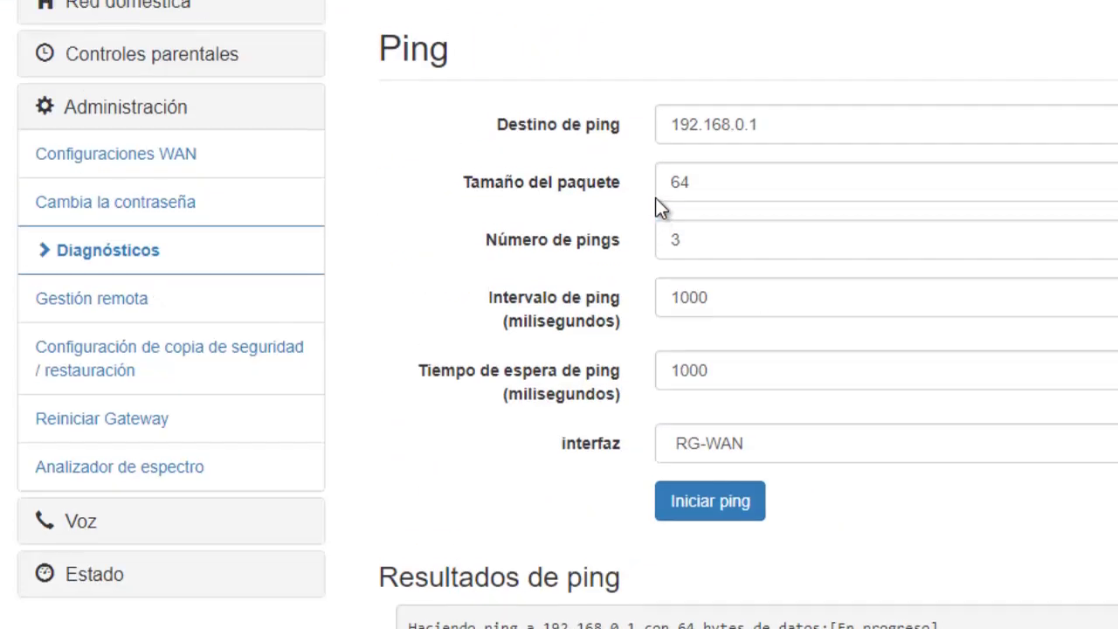
scroll(654, 197, down, 1)
scroll(532, 232, up, 3)
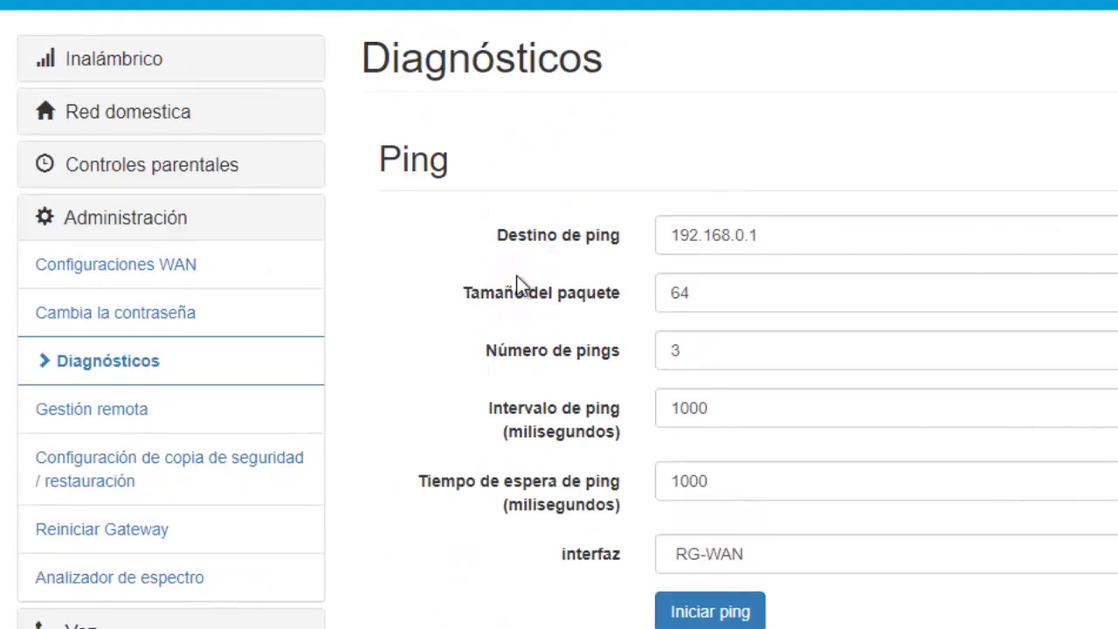
scroll(505, 298, down, 3)
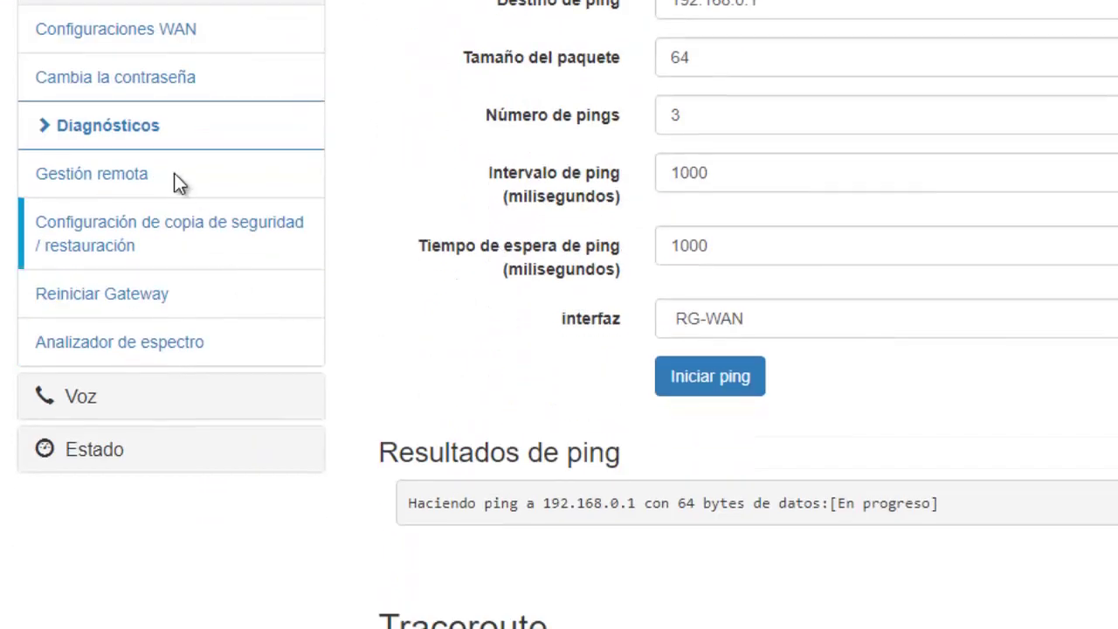
- Enable HTTP remote management and allow remote access only from Una dirección IP específica
click(111, 179)
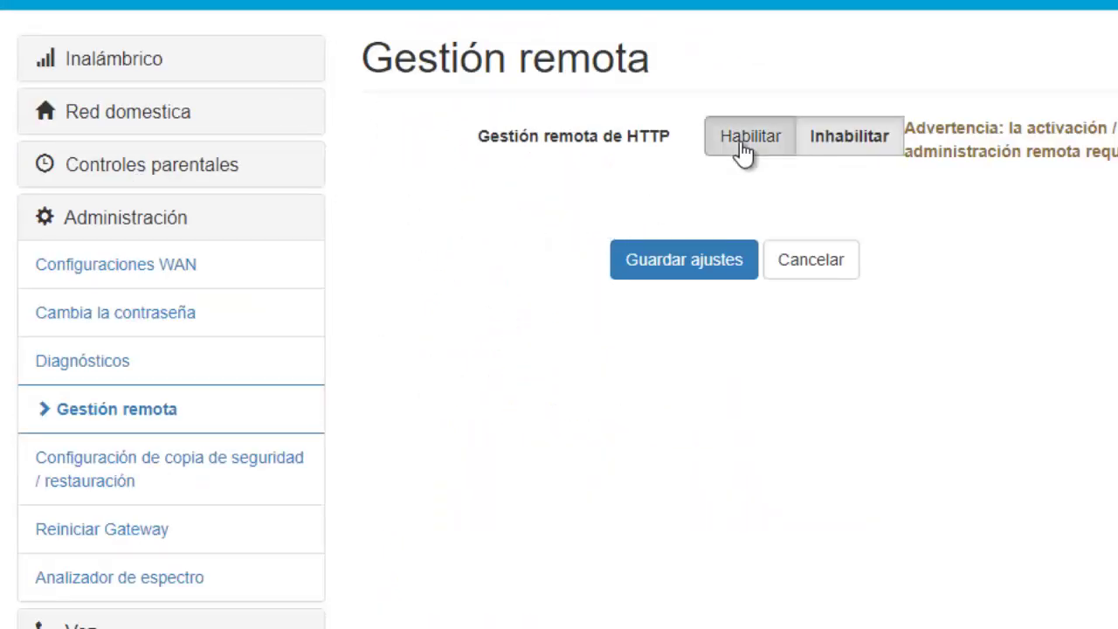
click(743, 150)
click(778, 211)
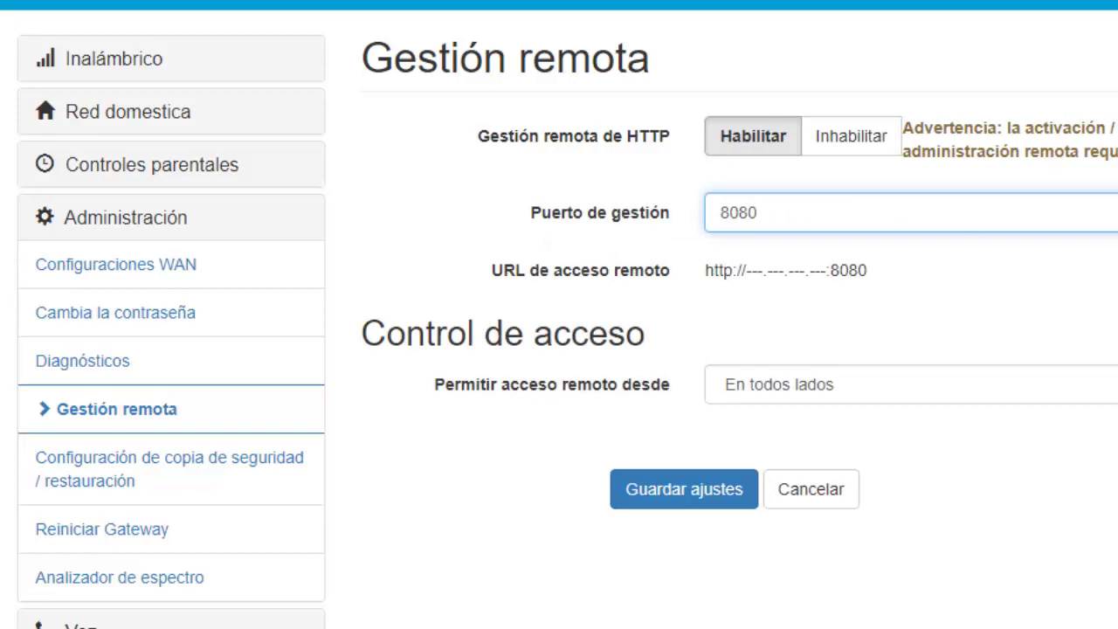
click(863, 389)
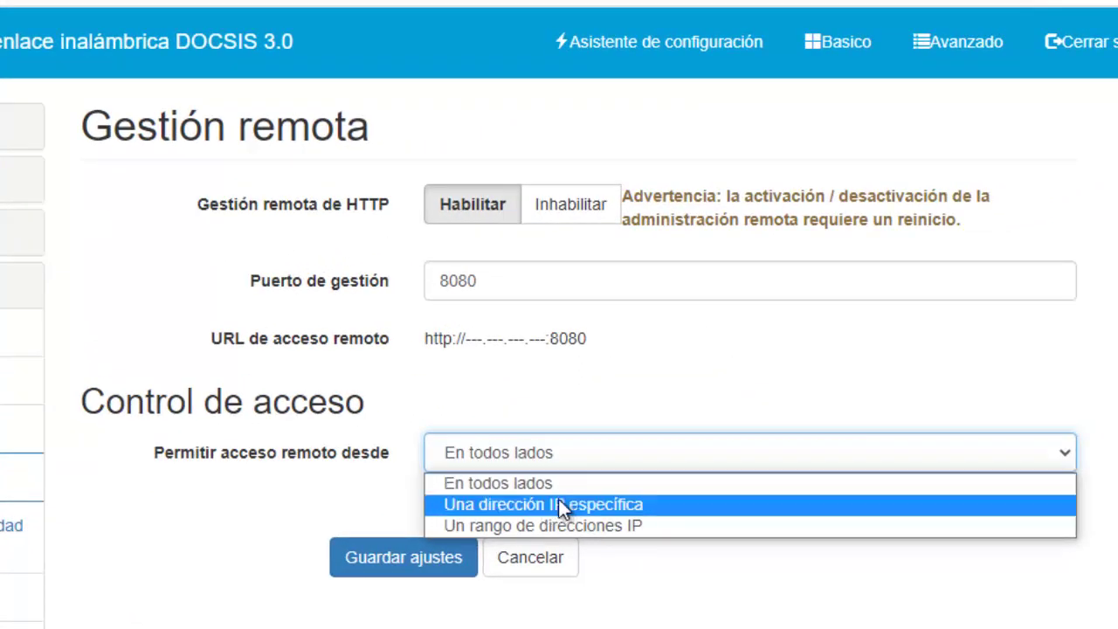
click(559, 503)
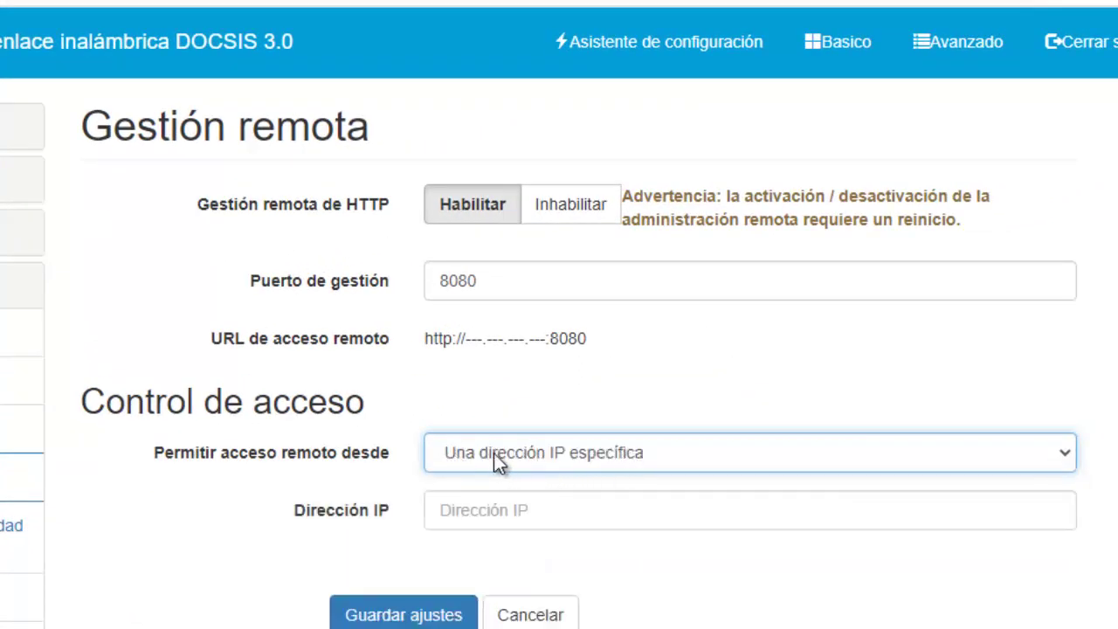
- Look up the public IP address in a new browser tab, then set the allowed IP to 181.135.127.31 and the management port to 82
click(485, 510)
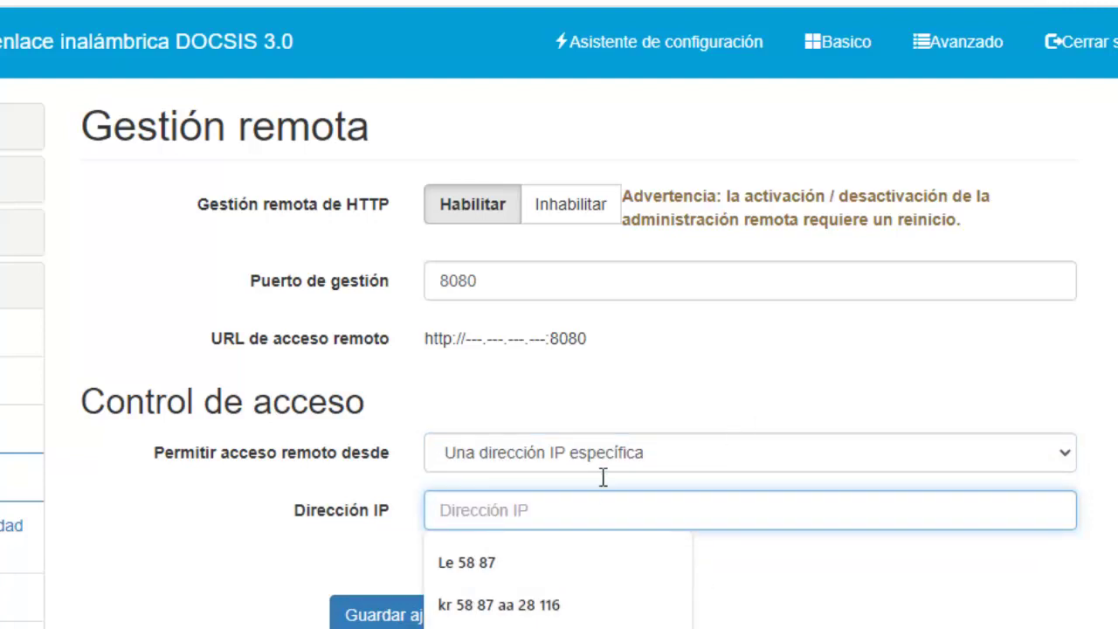
key(ctrl+t)
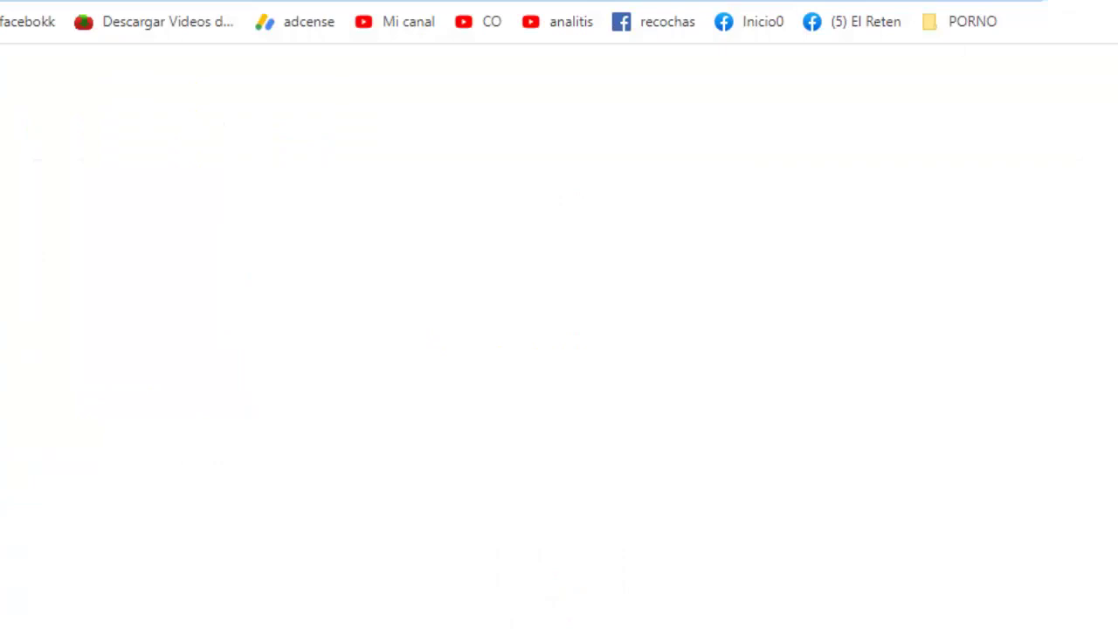
key(F5)
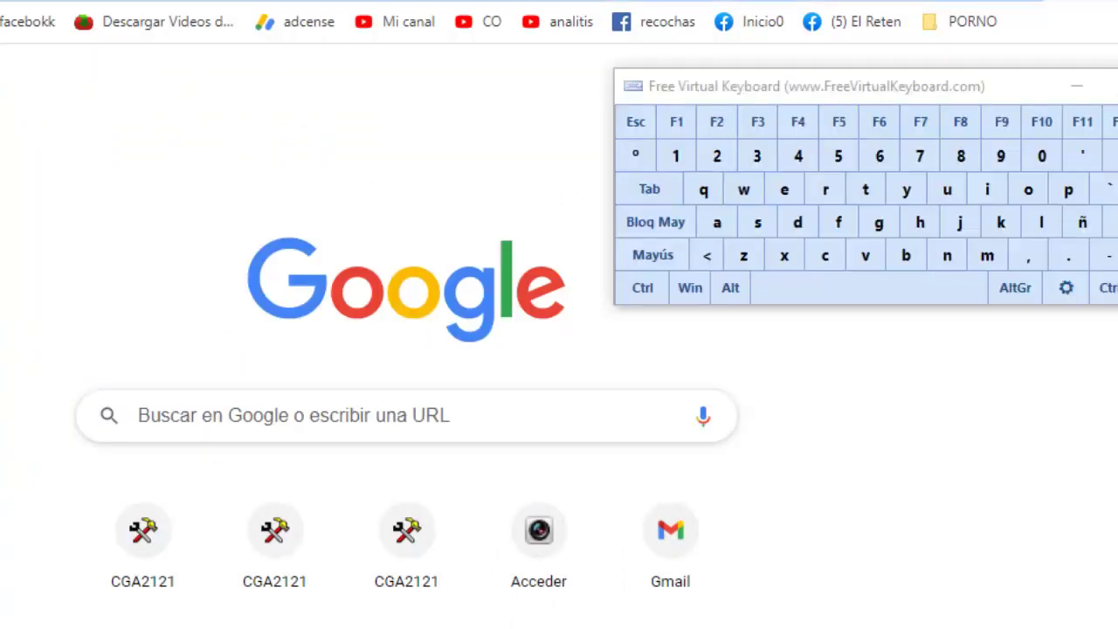
text(g)
click(986, 255)
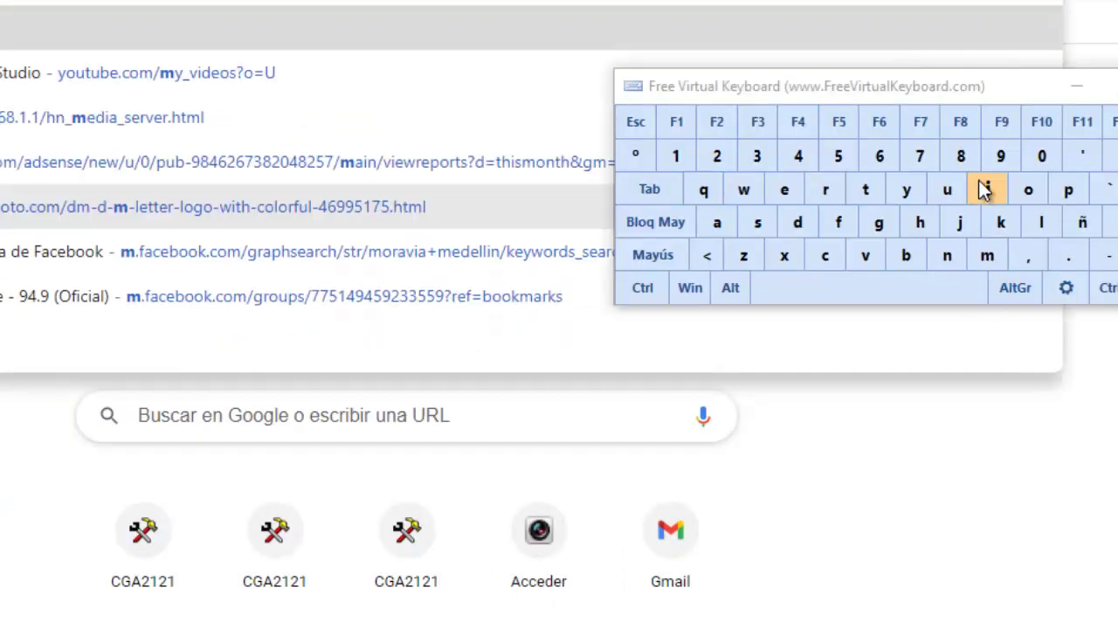
click(987, 192)
click(899, 291)
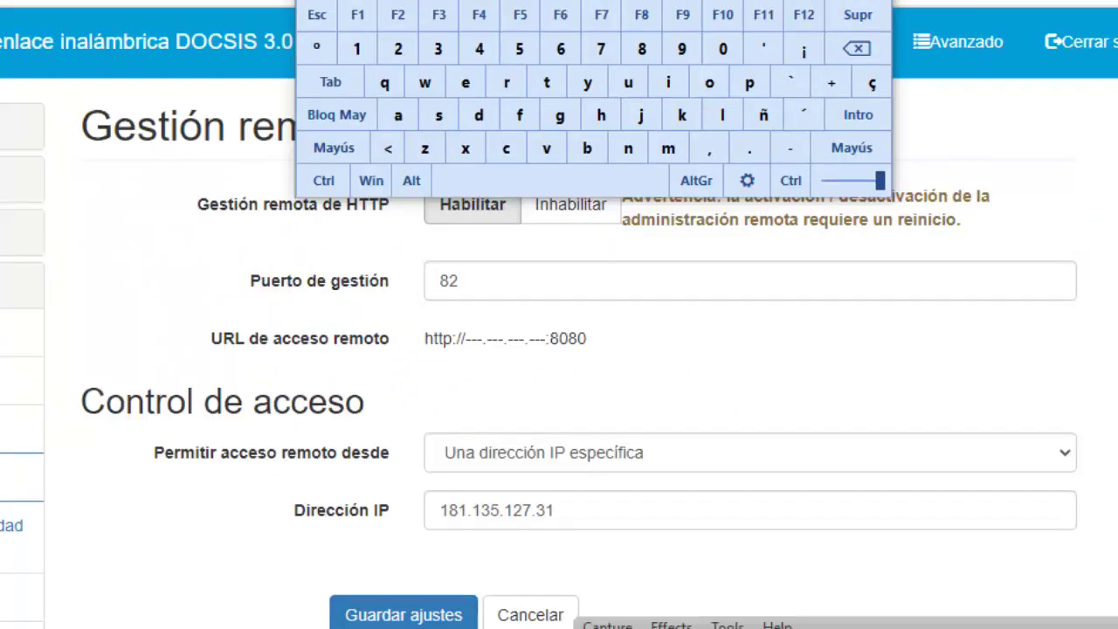
click(459, 281)
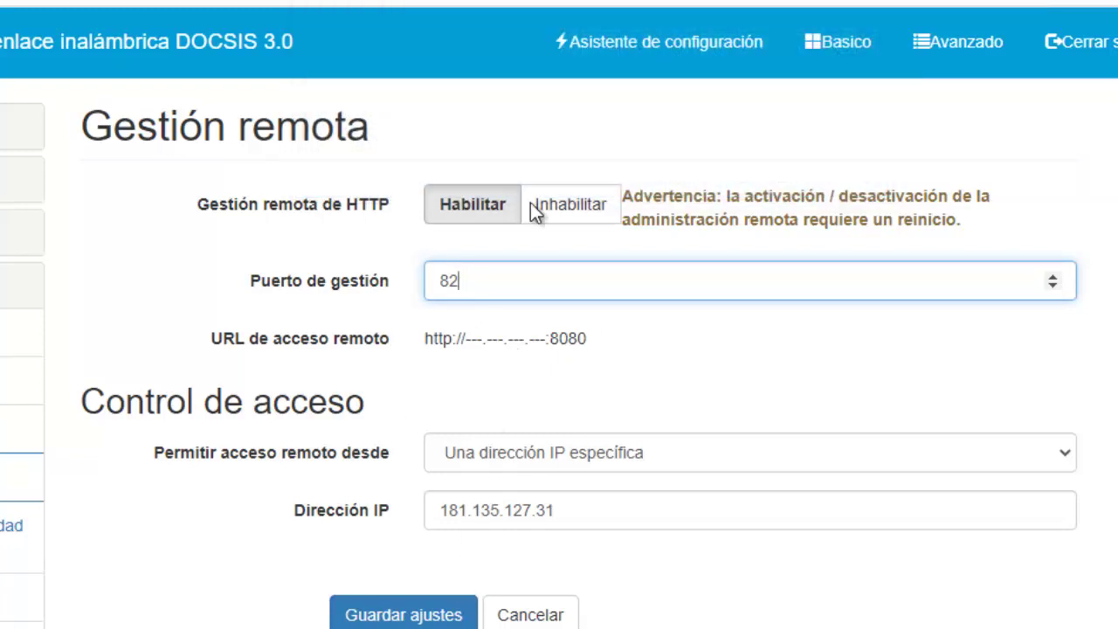
- Recheck the public IP address on the lookup site and save the remote management settings
click(961, 1)
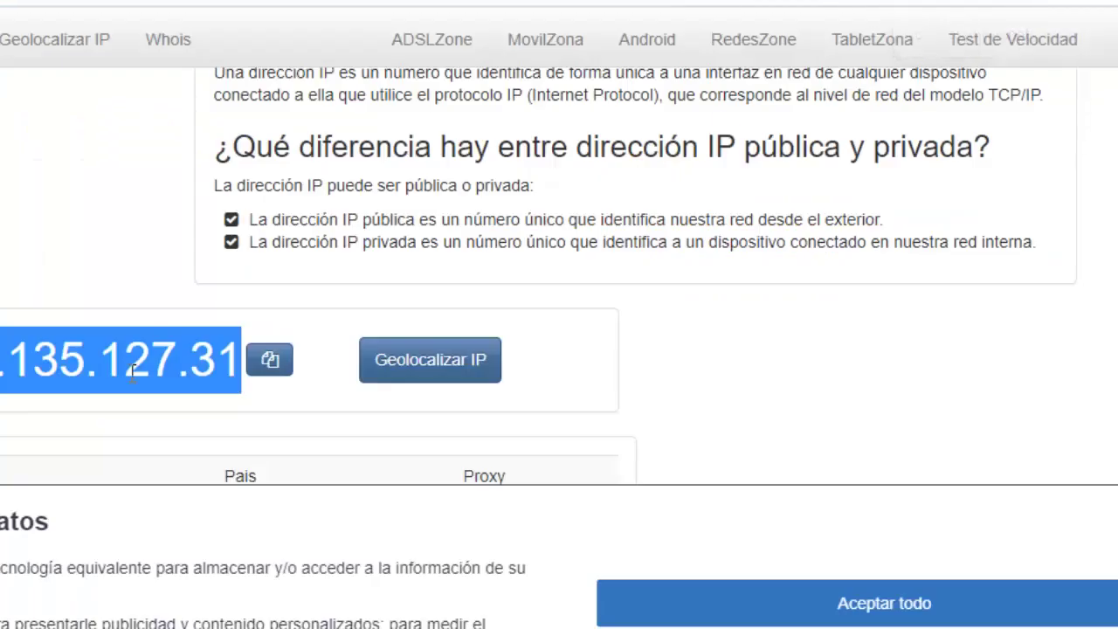
click(179, 372)
click(219, 2)
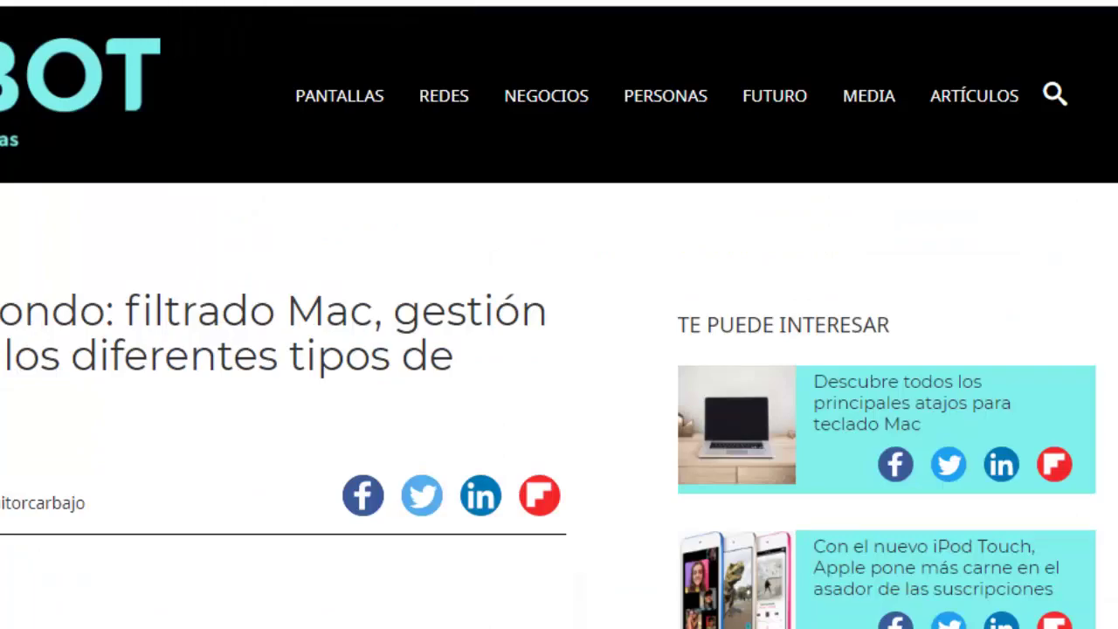
click(271, 7)
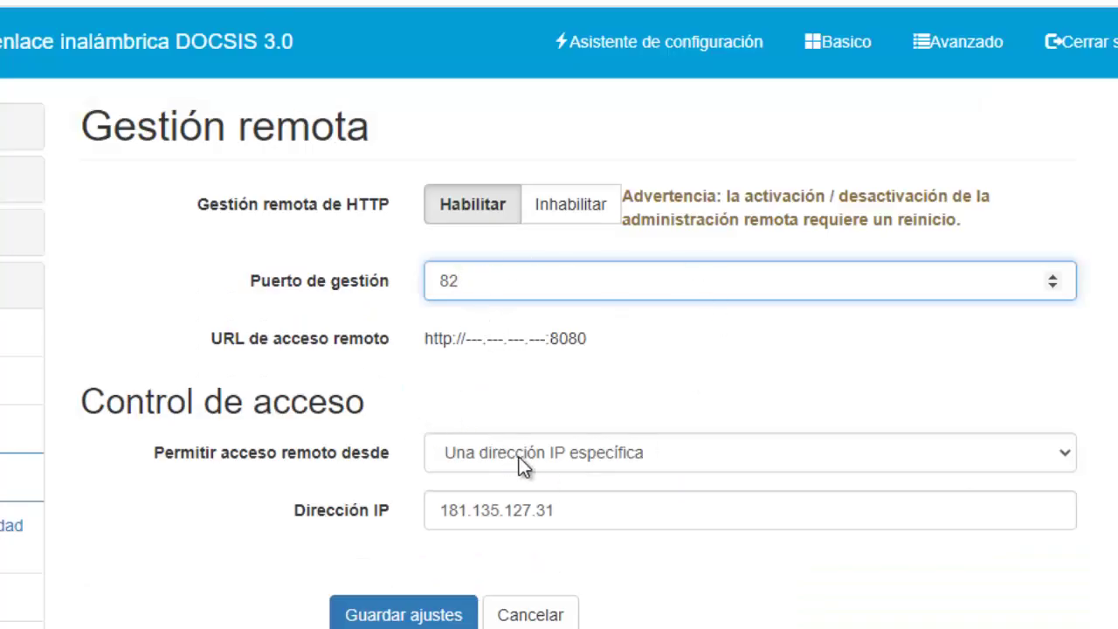
click(371, 611)
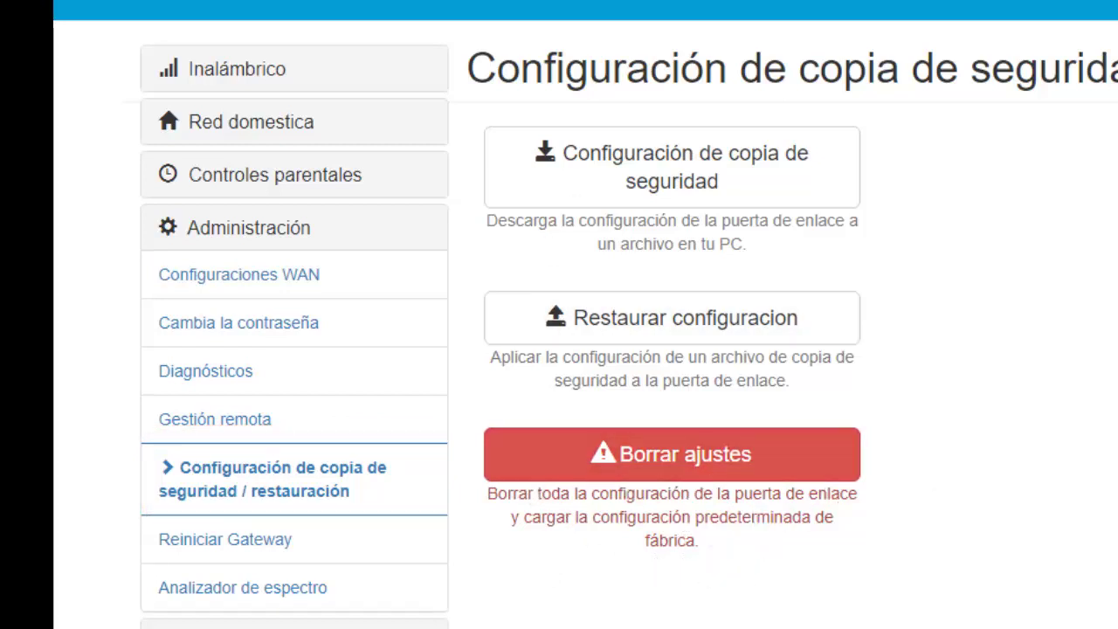
- Look over the backup, restore and factory reset options, and open the spectrum analyzer
scroll(175, 598, down, 2)
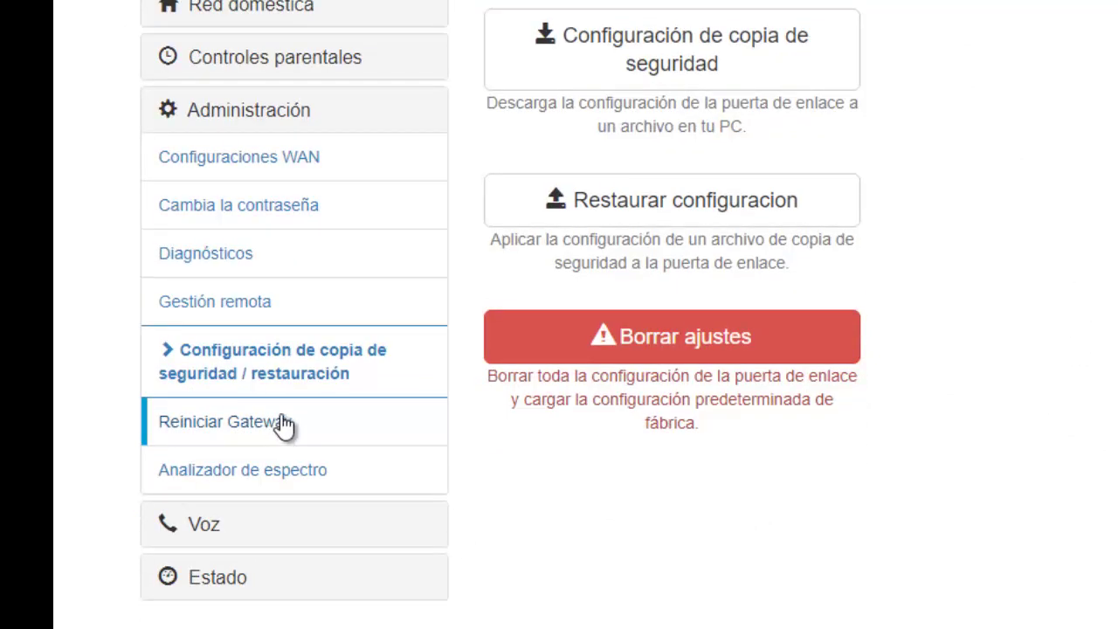
click(270, 472)
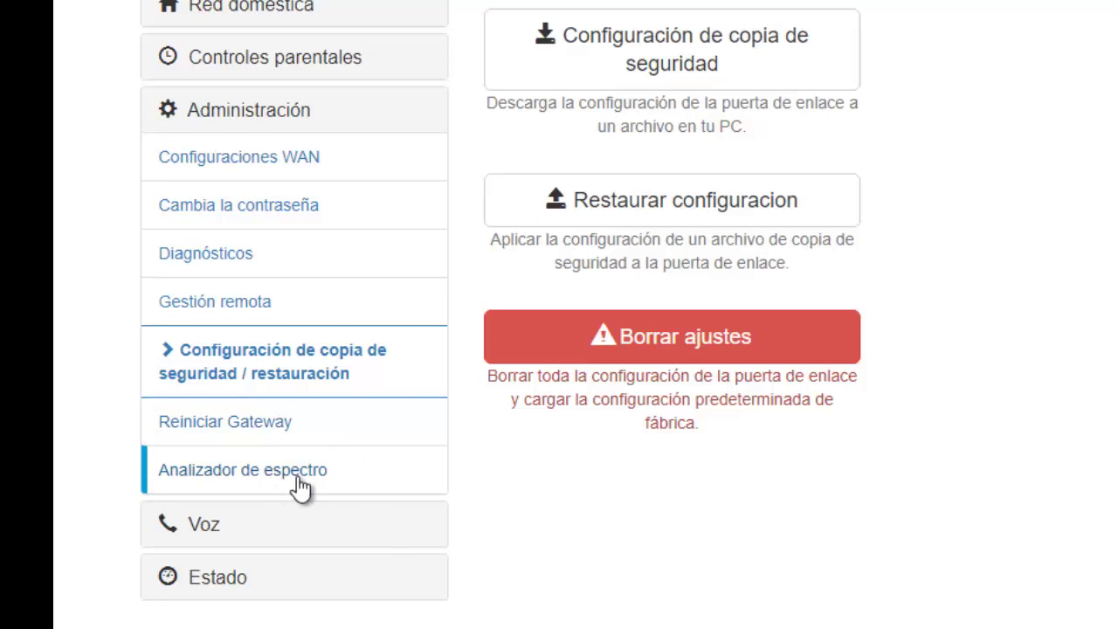
click(533, 447)
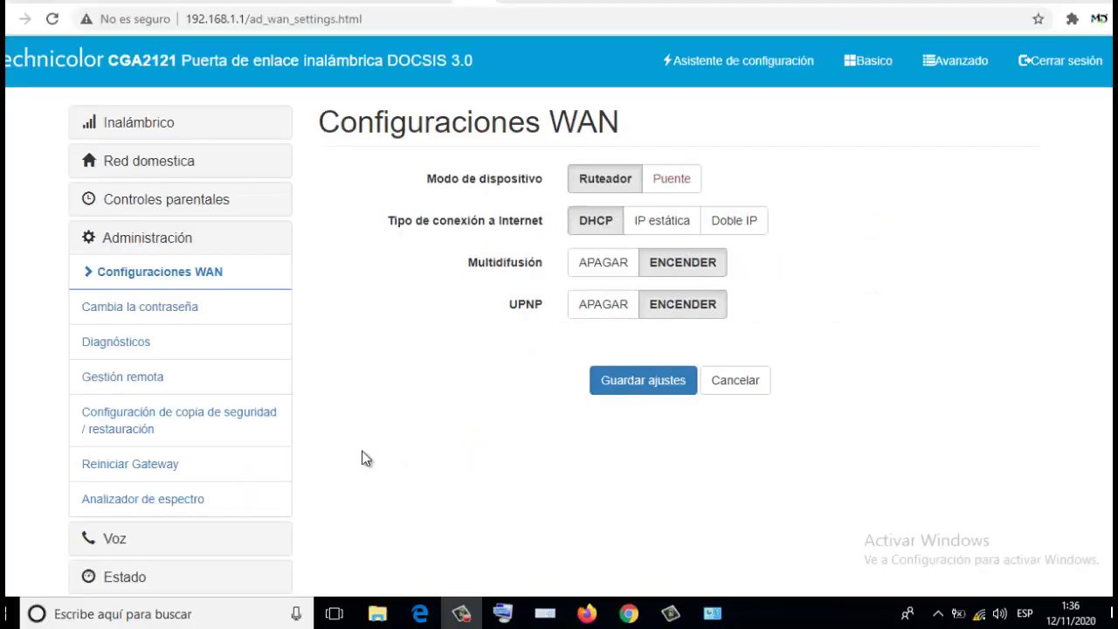
scroll(288, 428, down, 1)
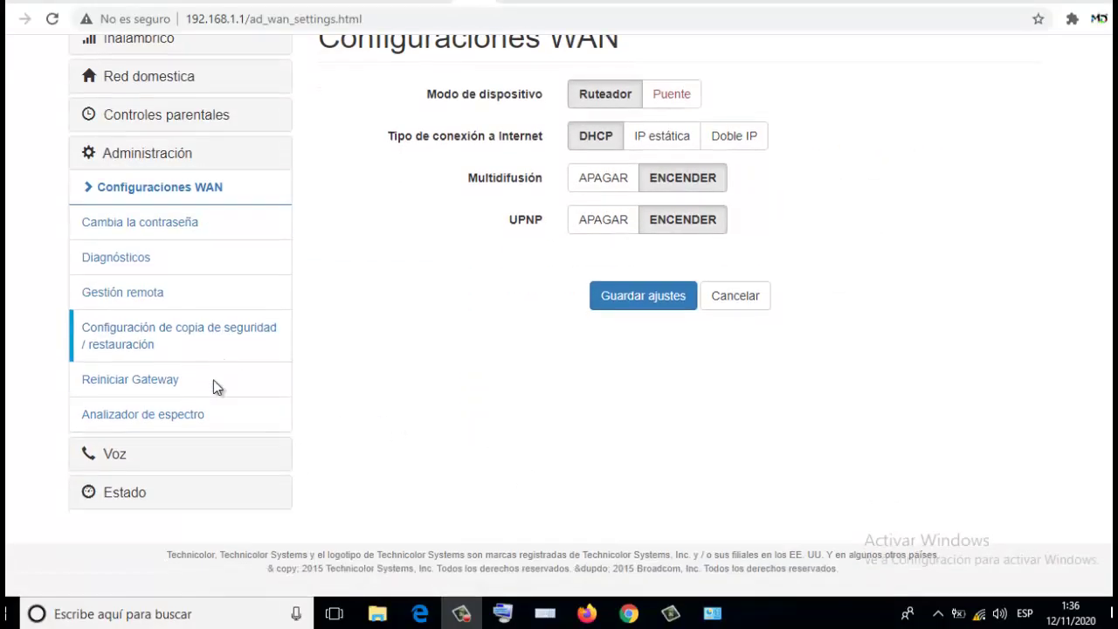
click(129, 422)
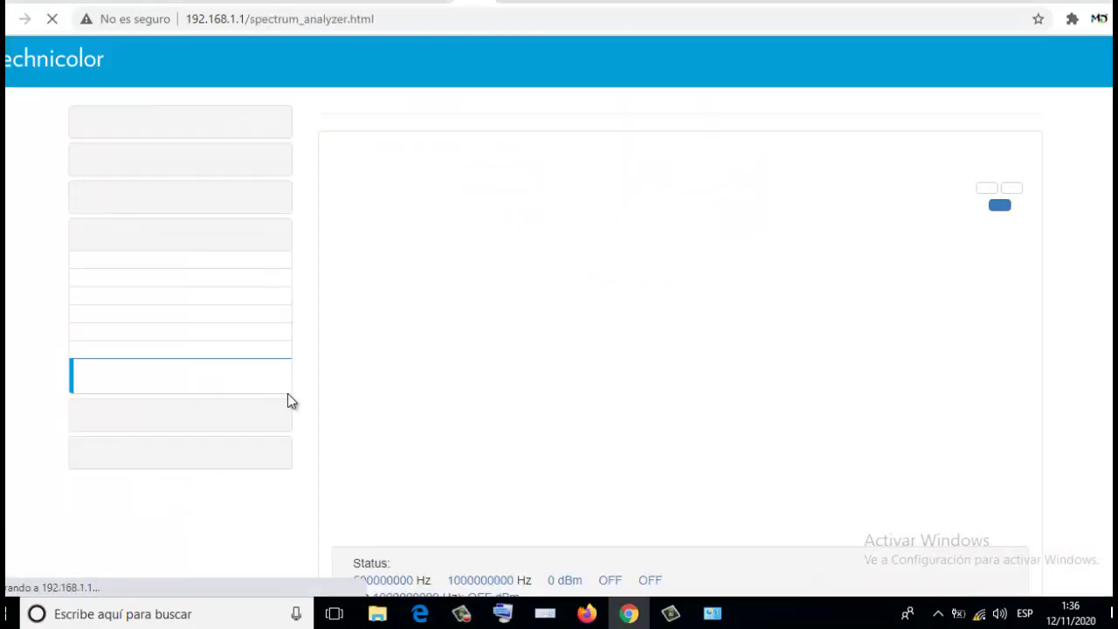
- Examine the spectrum analyzer's graph, status, and its frequency, span, amplitude, channel power and marker settings
scroll(588, 294, down, 2)
scroll(591, 299, down, 3)
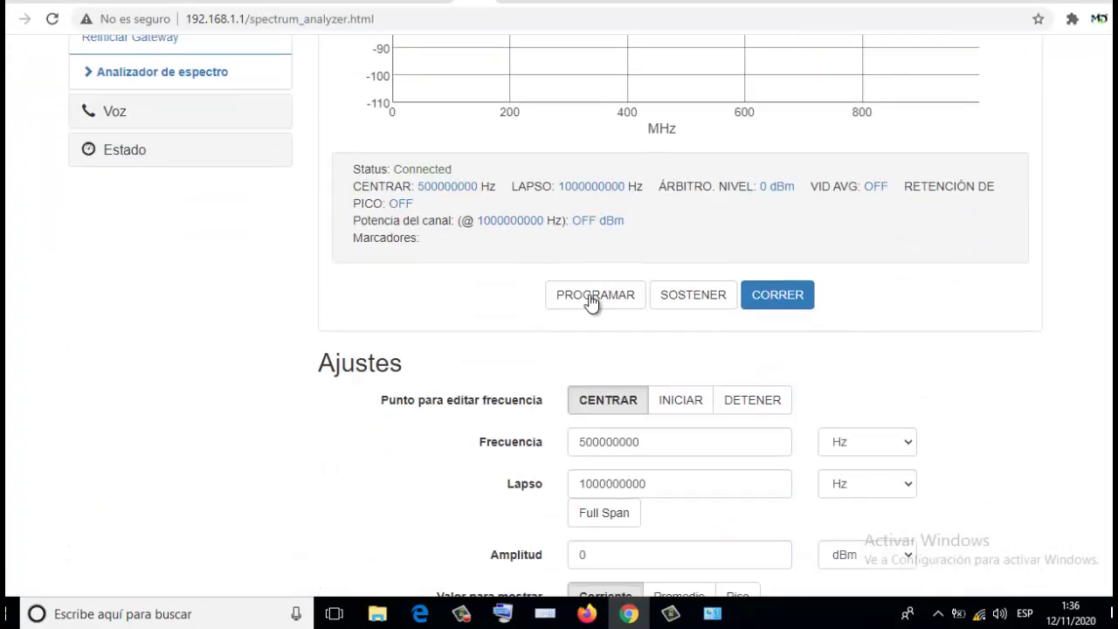
scroll(665, 399, up, 1)
scroll(664, 398, down, 1)
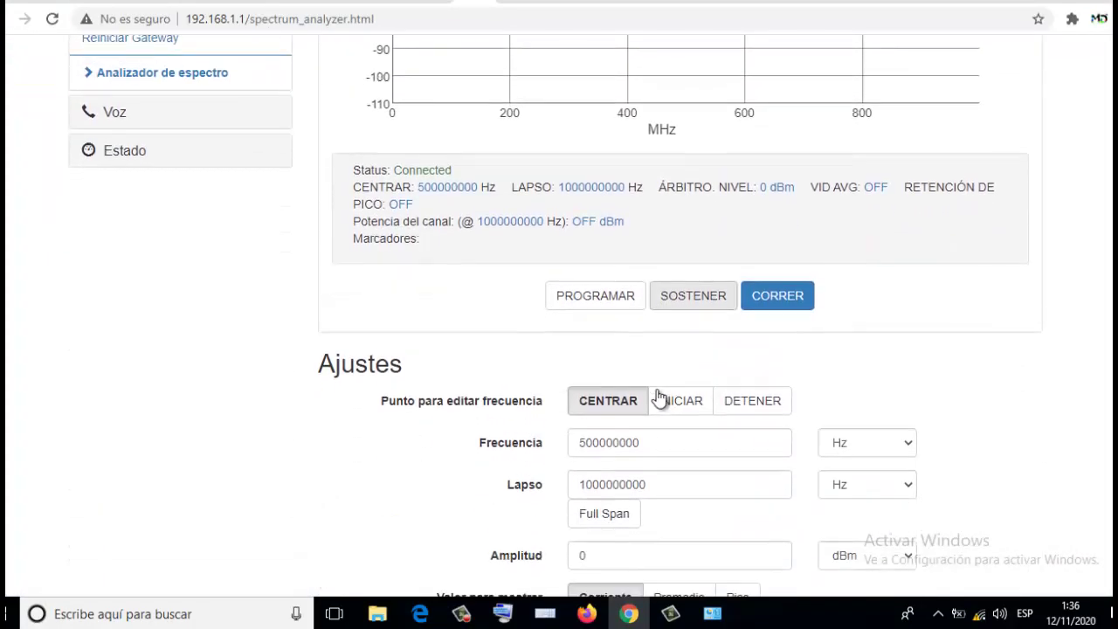
scroll(662, 396, up, 1)
scroll(672, 437, down, 4)
scroll(731, 457, down, 1)
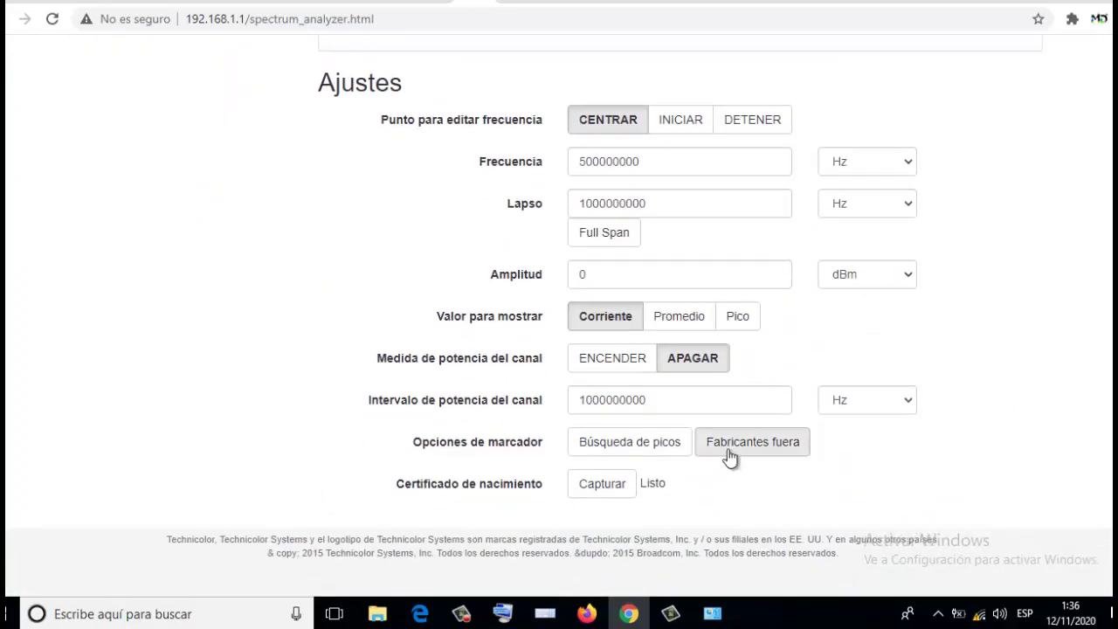
scroll(754, 411, up, 8)
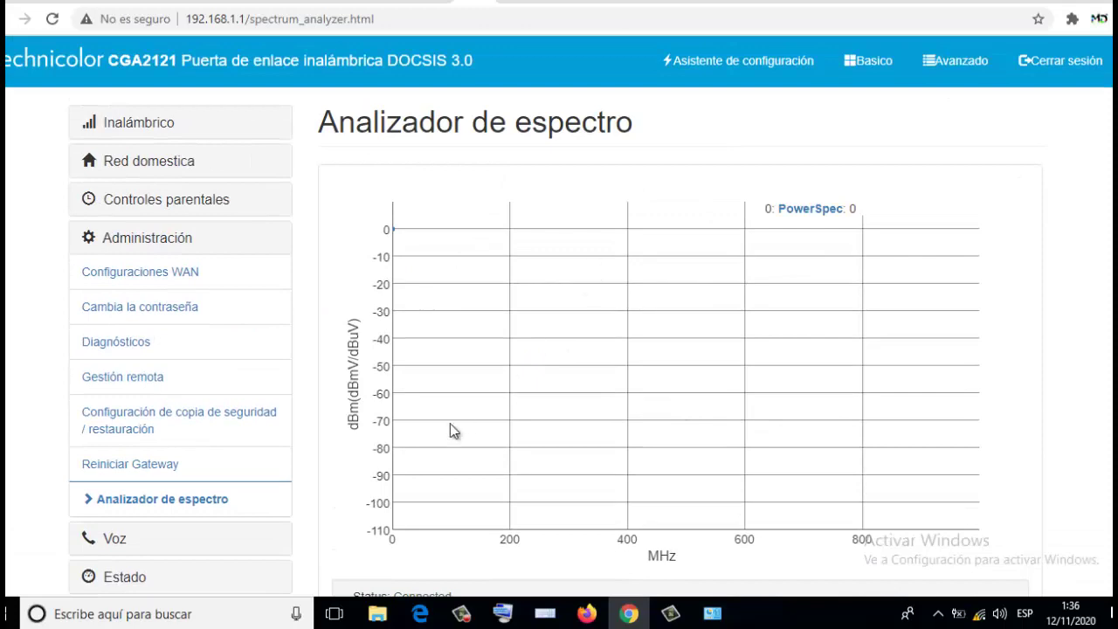
- Open the voice diagnostics and examine the endpoint status, line and test set options, individual line tests and test results table
scroll(452, 430, down, 3)
click(115, 281)
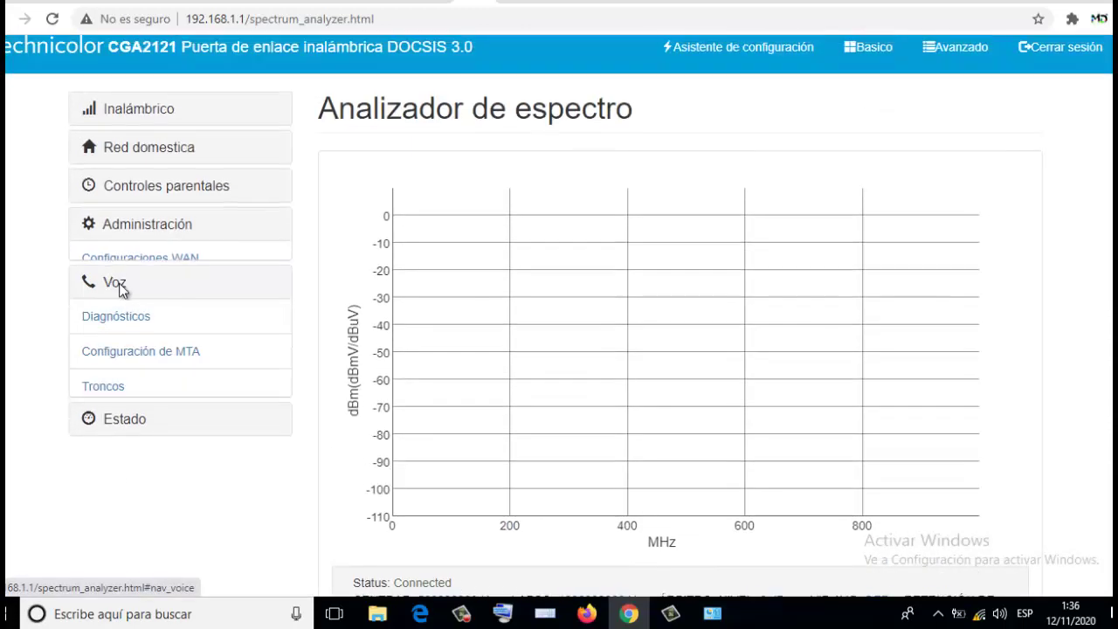
click(161, 313)
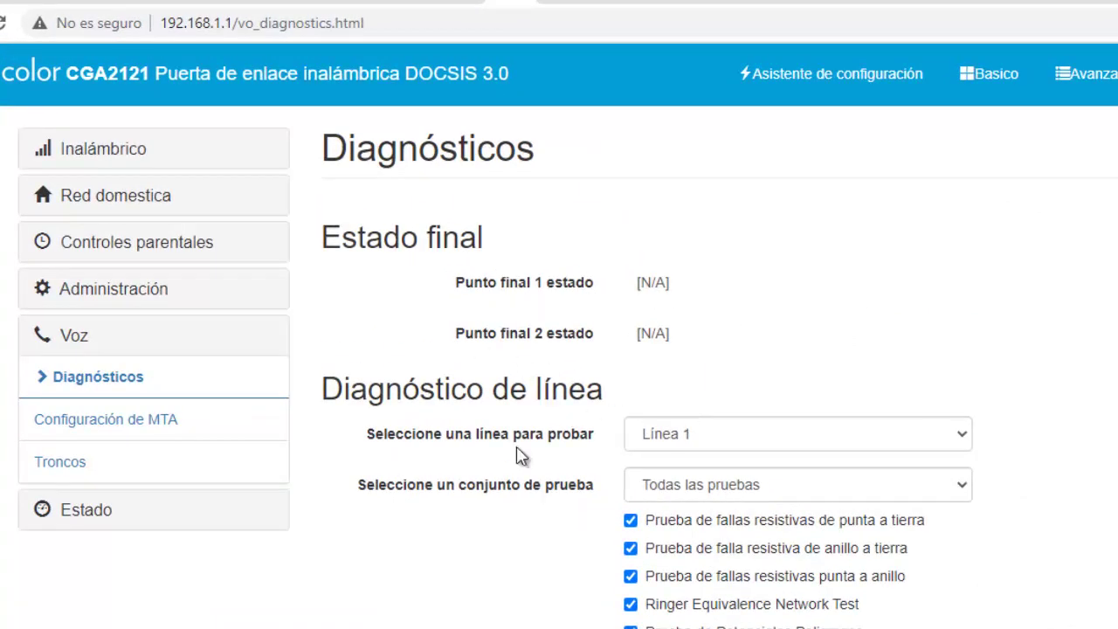
click(714, 443)
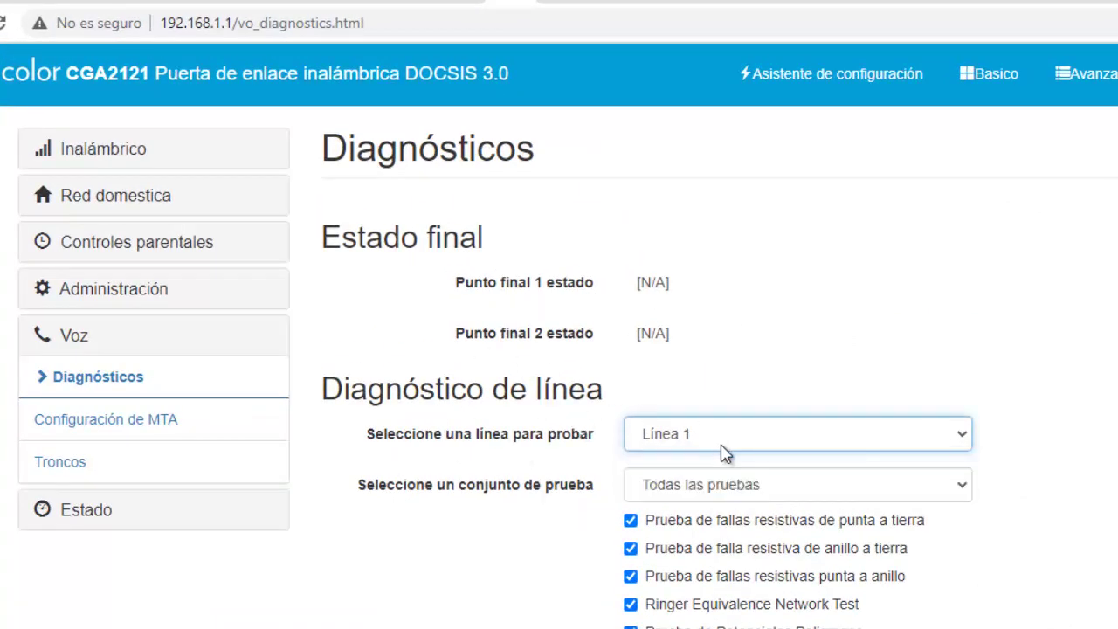
scroll(690, 447, down, 2)
scroll(419, 419, up, 1)
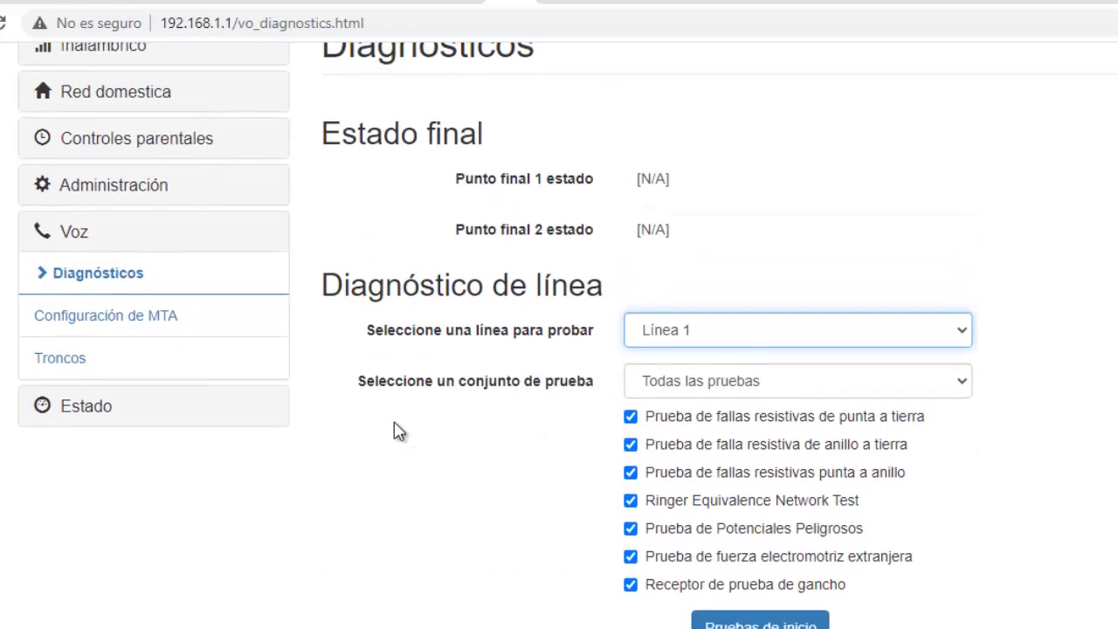
scroll(533, 376, up, 1)
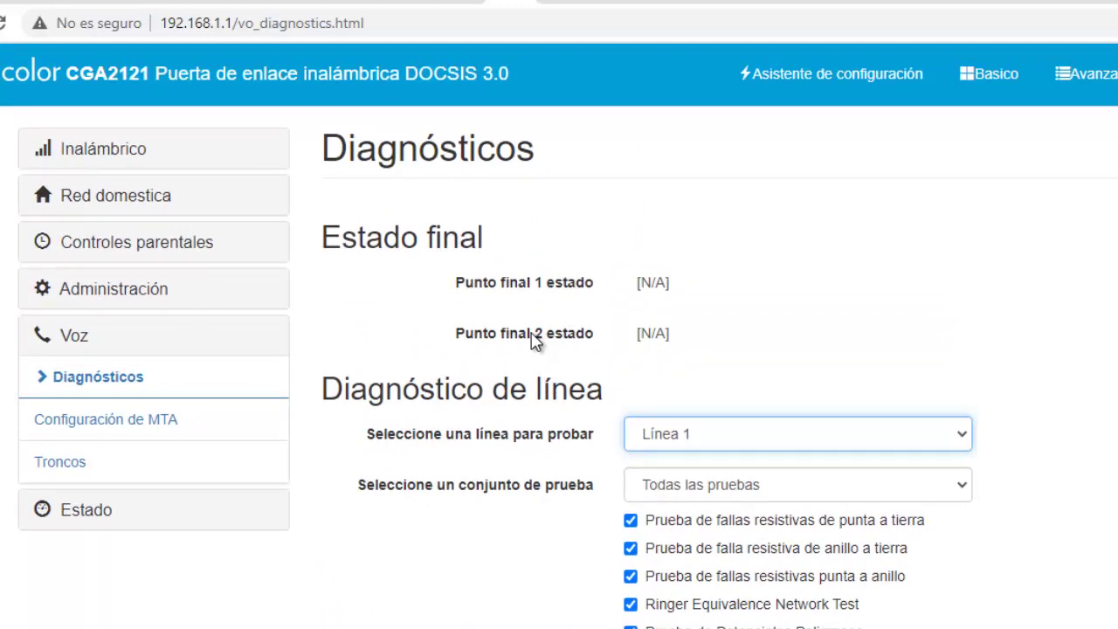
scroll(530, 341, down, 1)
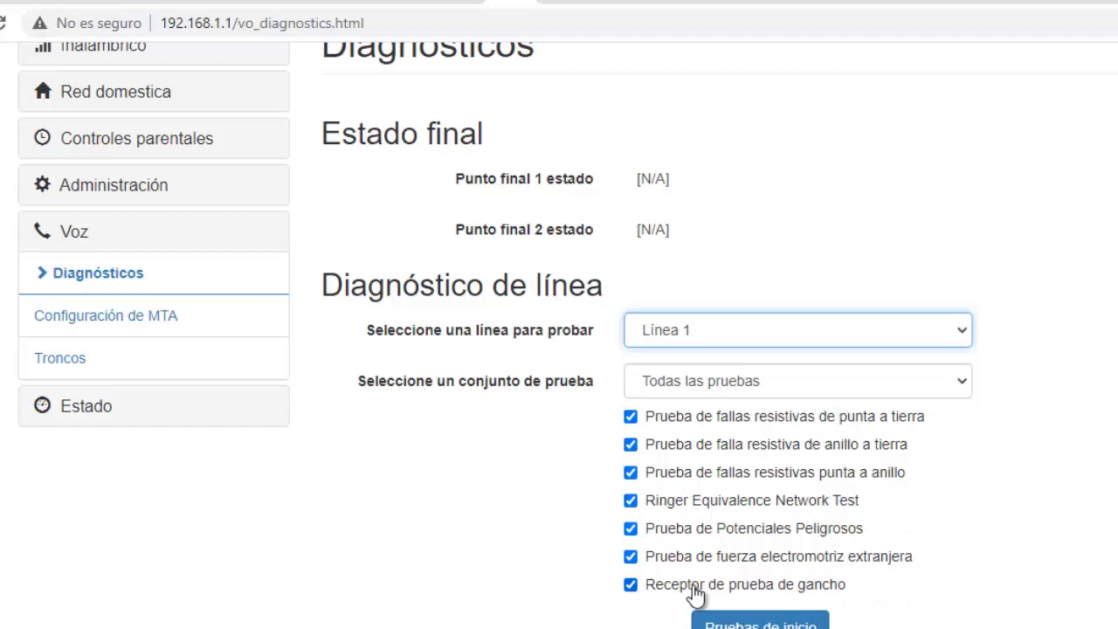
scroll(717, 534, down, 1)
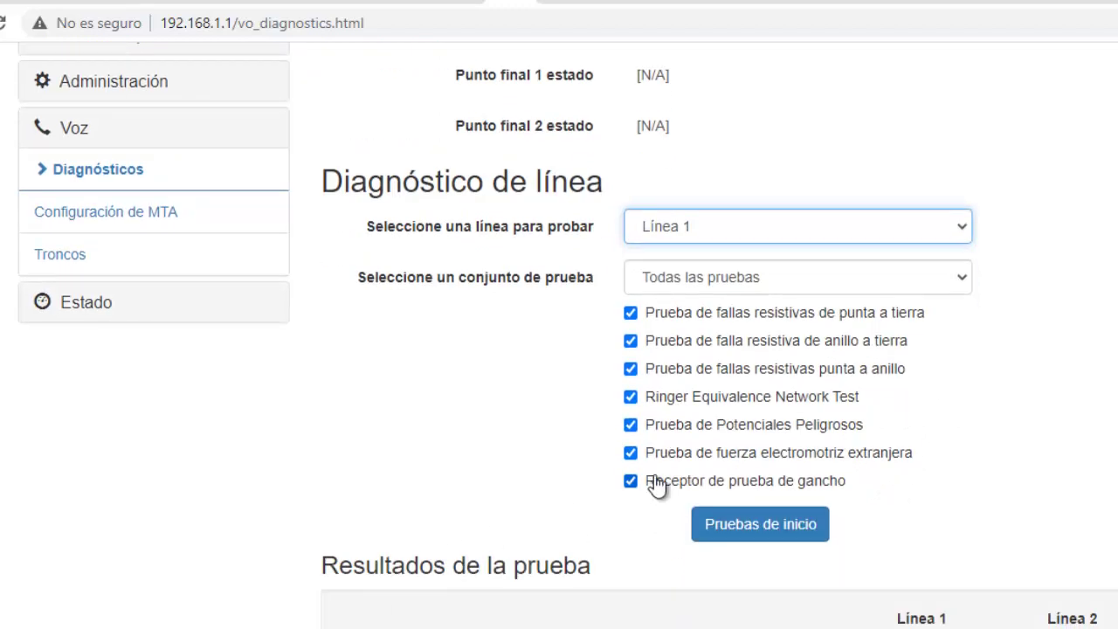
scroll(690, 524, down, 3)
scroll(441, 511, up, 5)
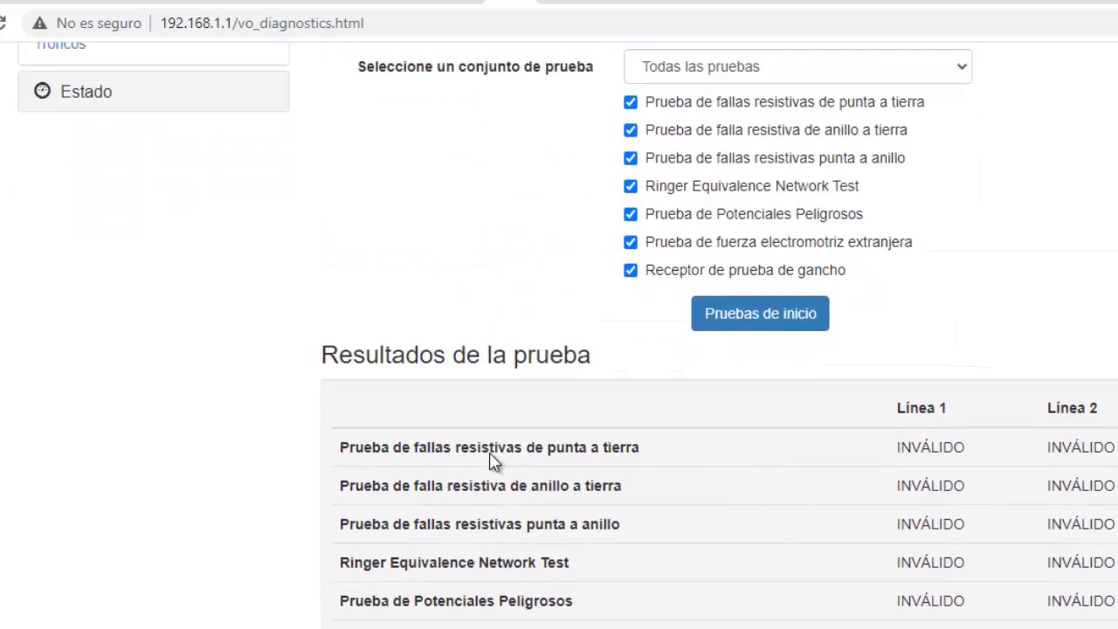
- Check the voice logs and review the MTA configuration's EMTA DHCP parameters and the expanded EMTA parameters
click(54, 472)
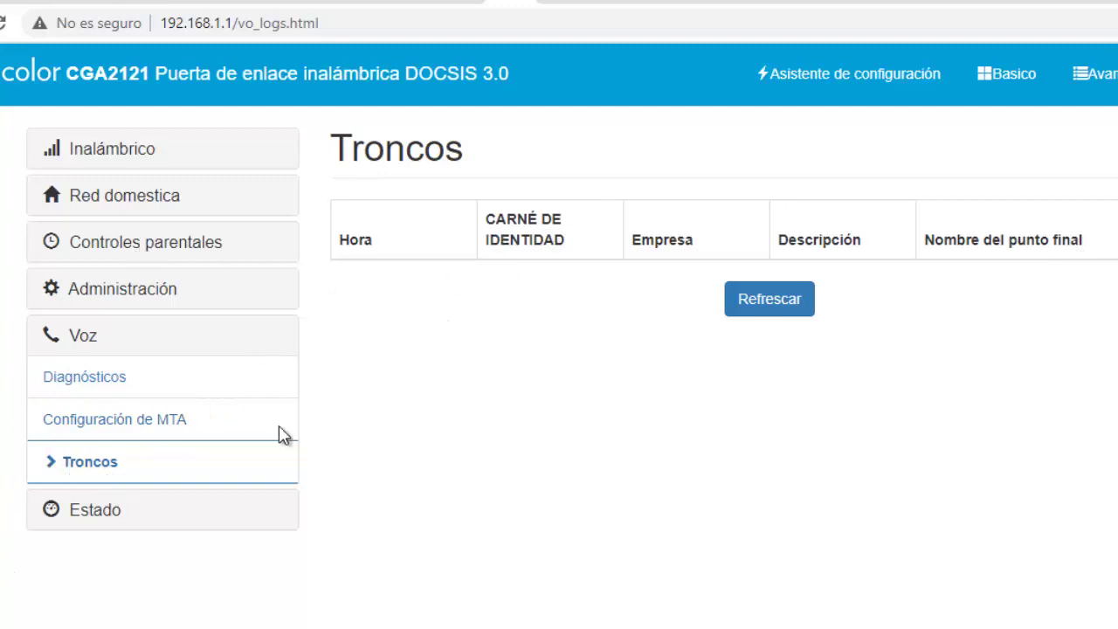
click(131, 428)
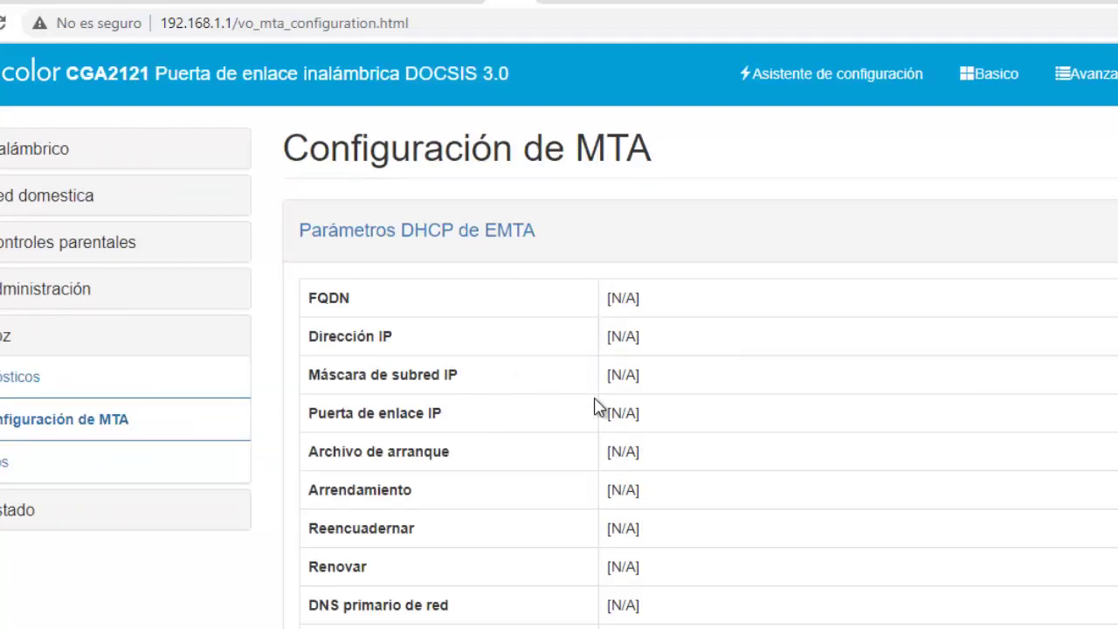
scroll(590, 324, down, 5)
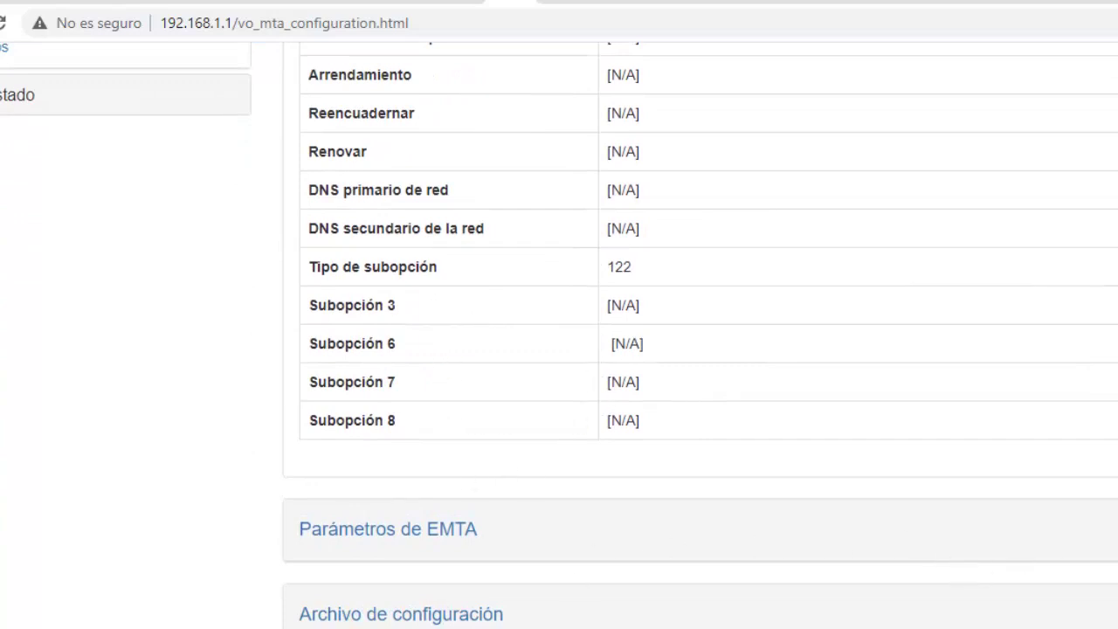
click(1059, 558)
scroll(865, 439, down, 3)
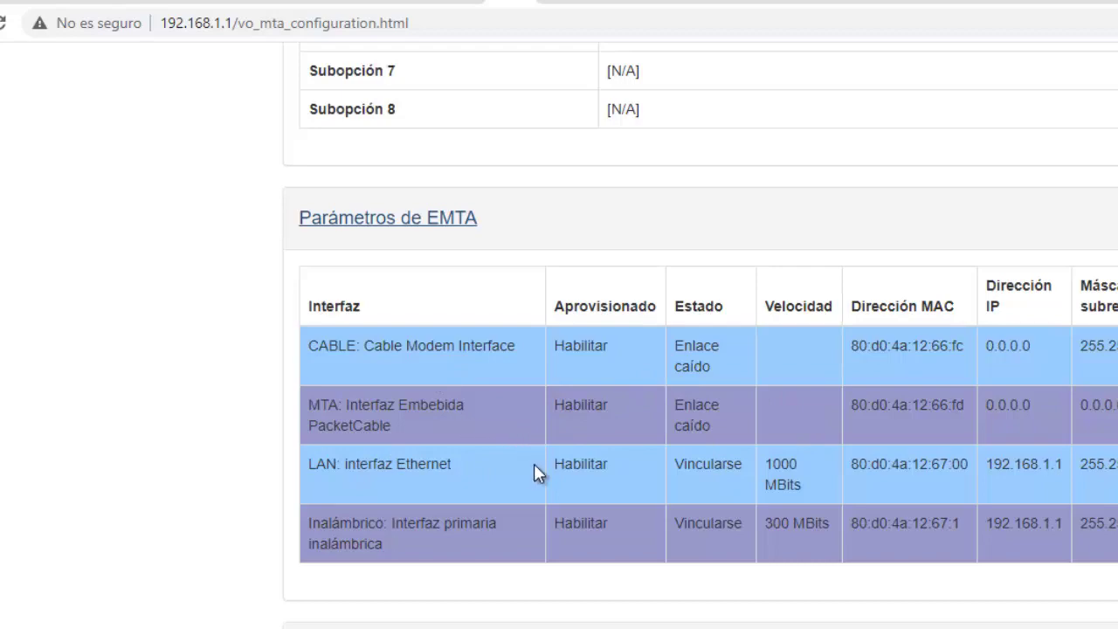
scroll(599, 427, up, 8)
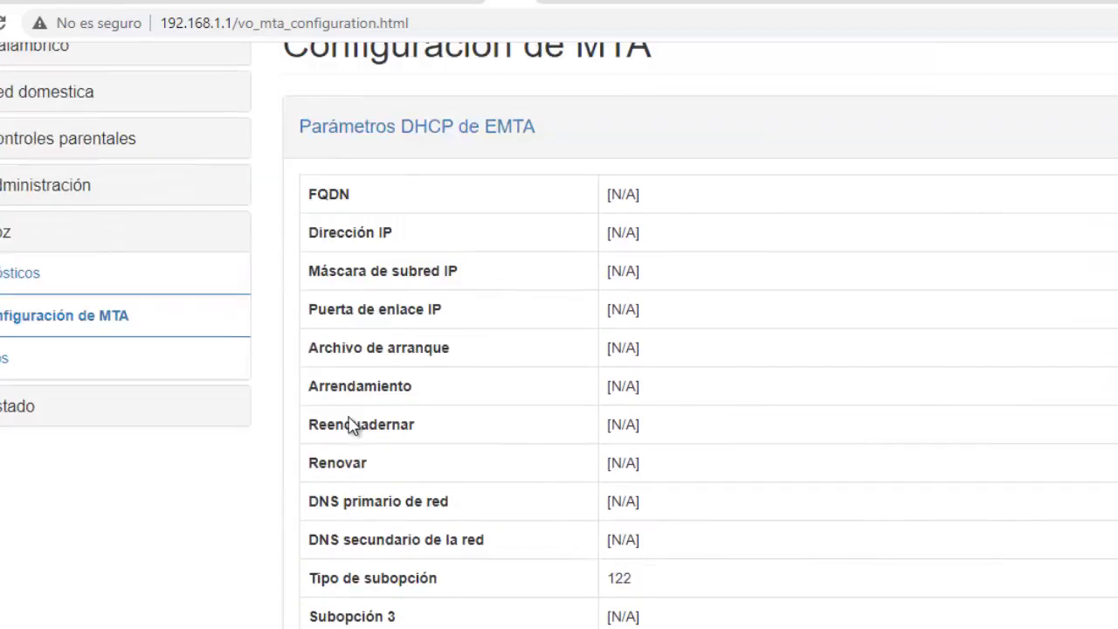
scroll(435, 350, up, 1)
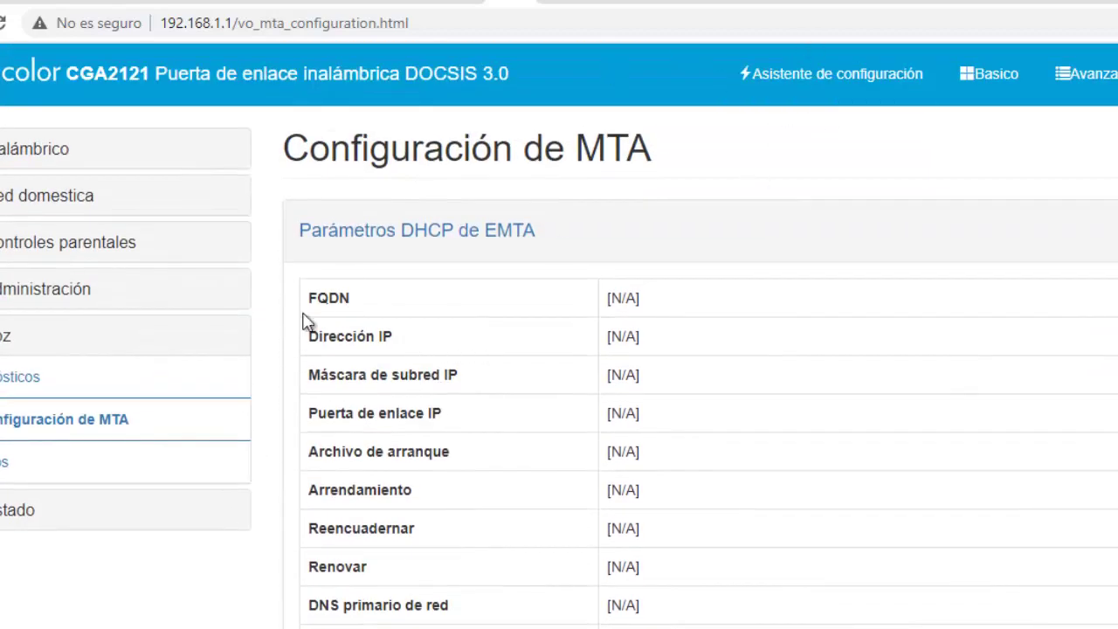
- Open the parental controls reports and bring up the on-screen keyboard
click(63, 252)
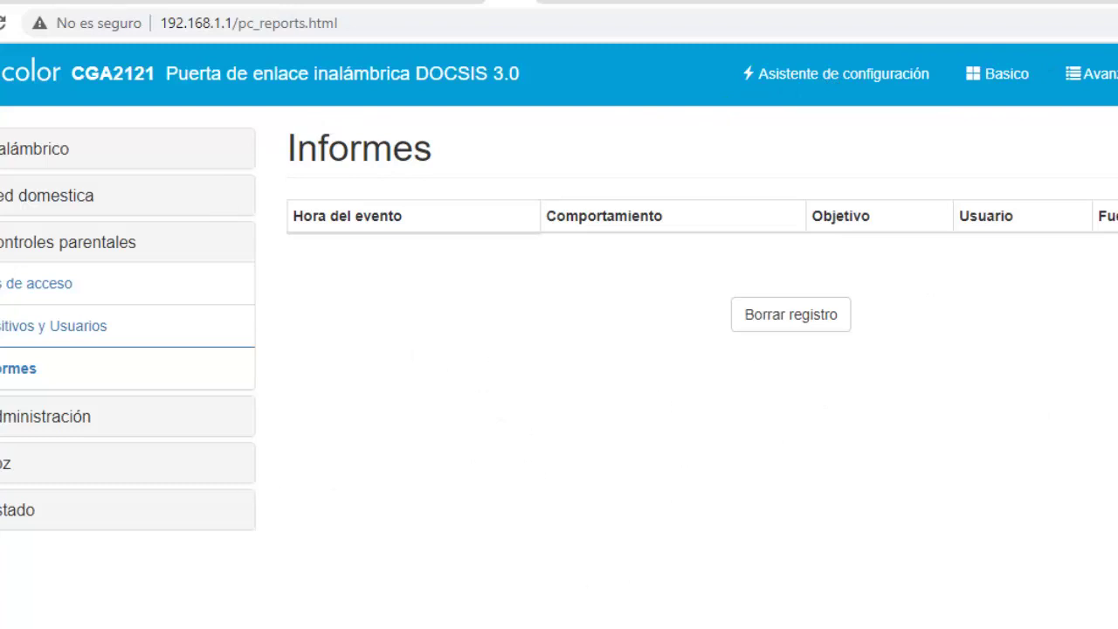
key(ctrl+super+o)
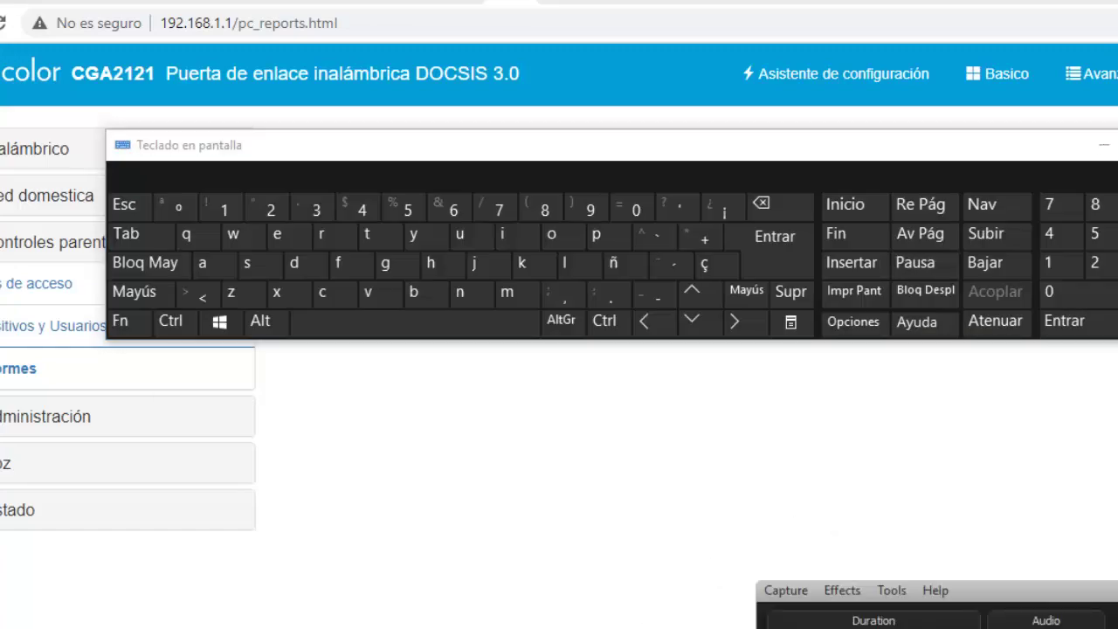